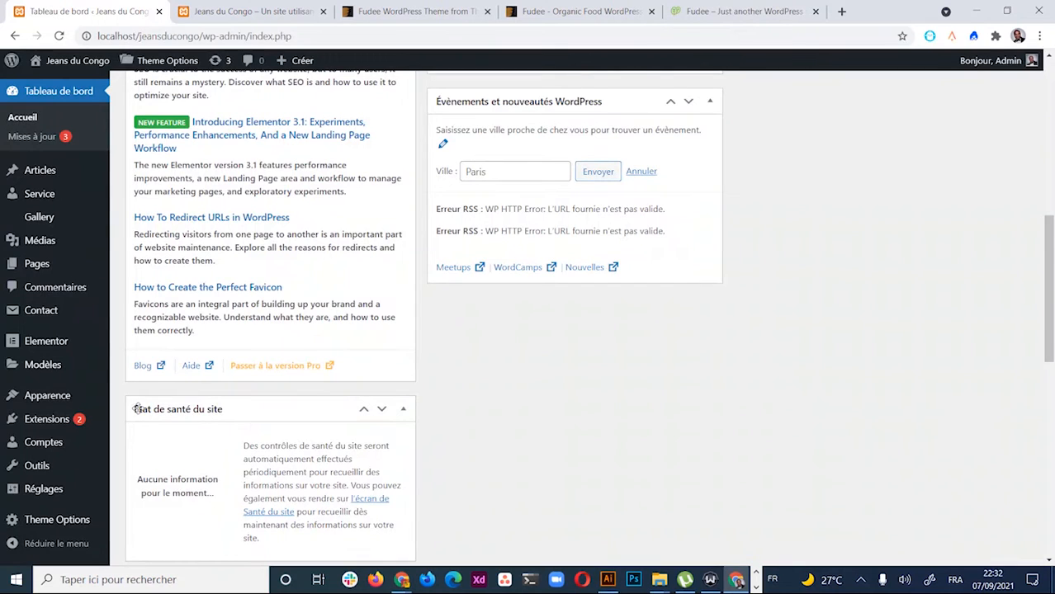
Open the Fudee Child Theme's Theme Options page
scroll(149, 322, down, 3)
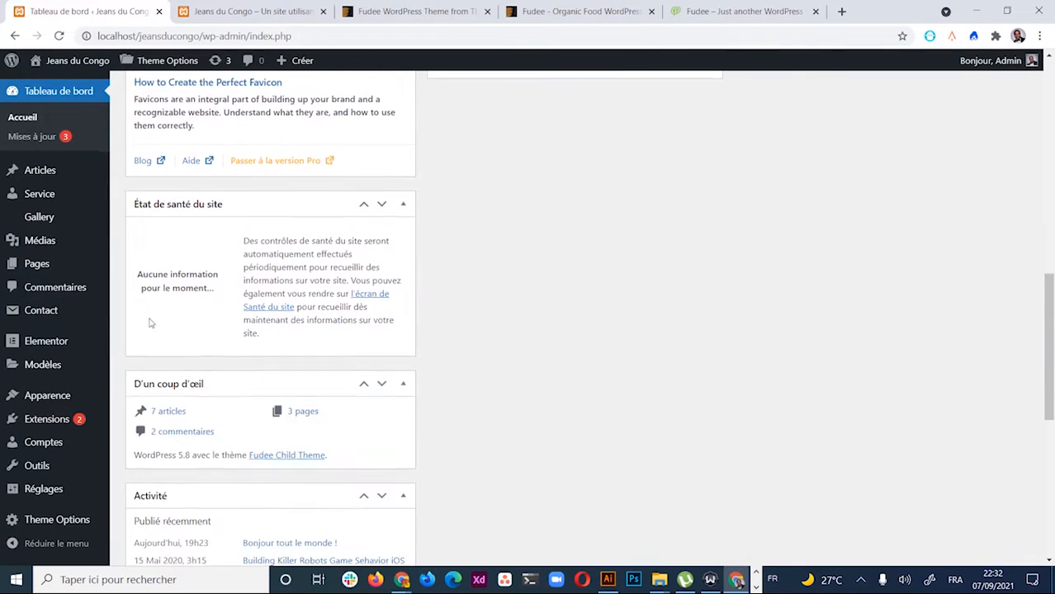
scroll(150, 323, up, 5)
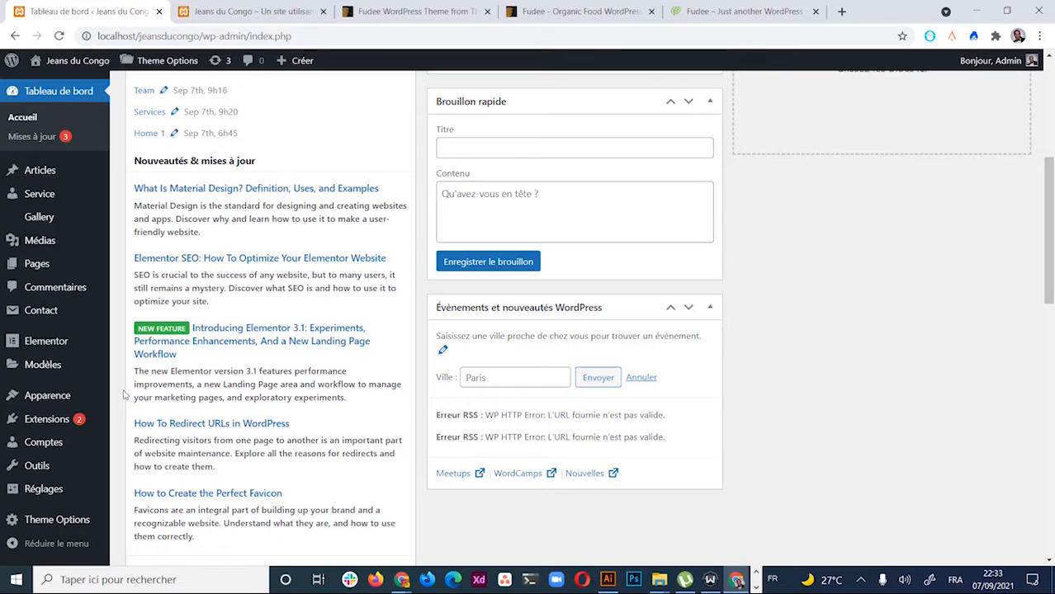
mouse_move(73, 397)
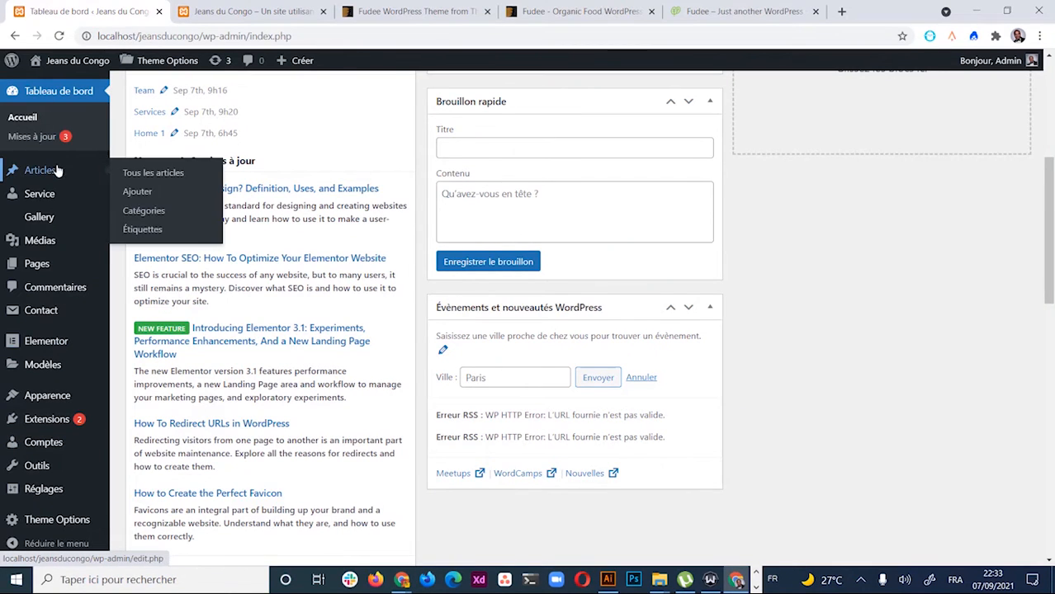
scroll(57, 269, down, 1)
scroll(62, 277, down, 2)
scroll(66, 287, up, 7)
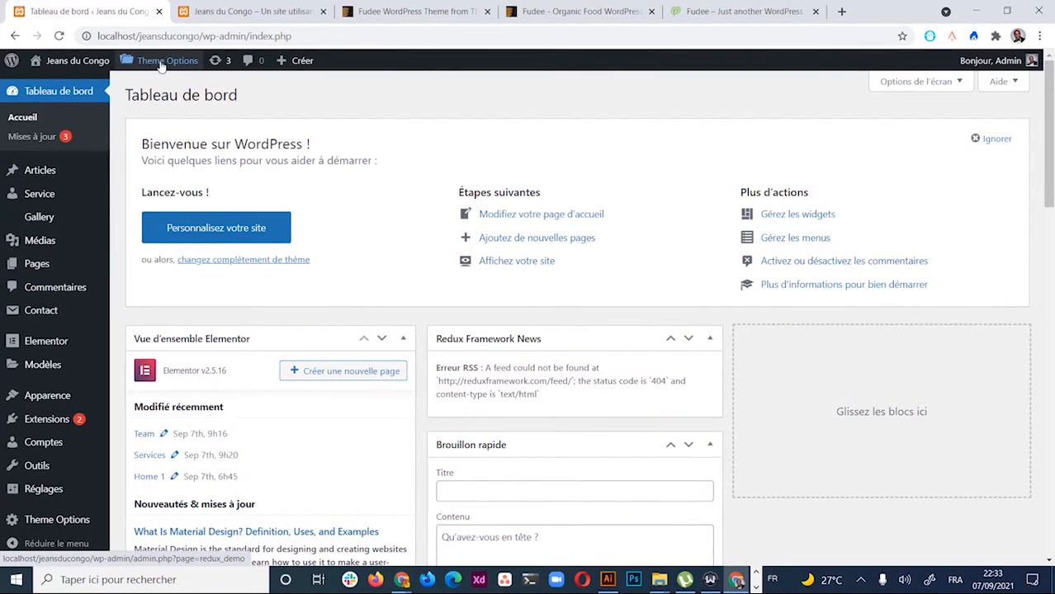
mouse_move(162, 67)
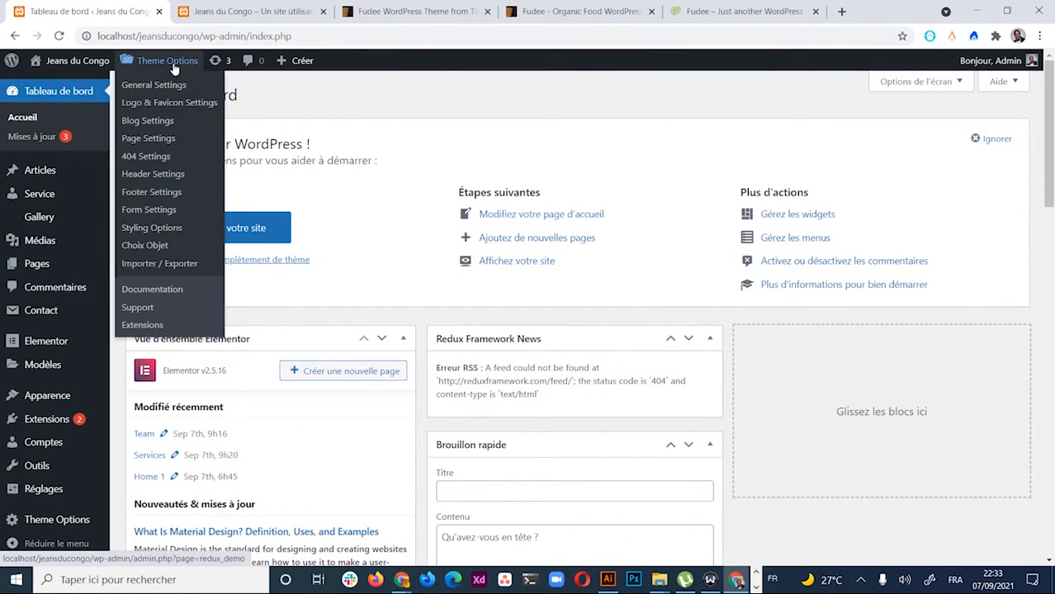
mouse_move(52, 530)
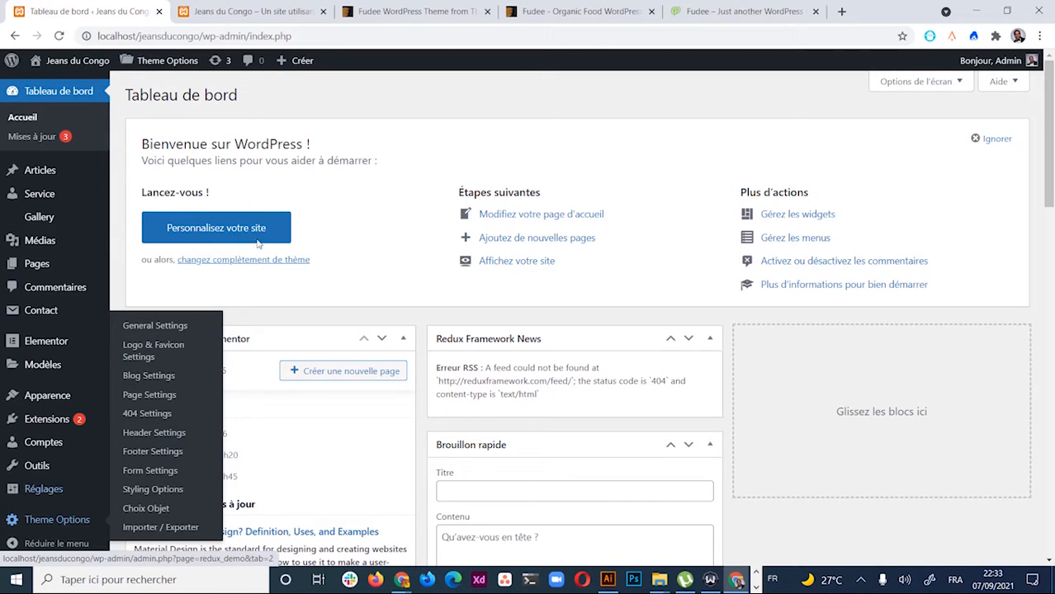
click(161, 63)
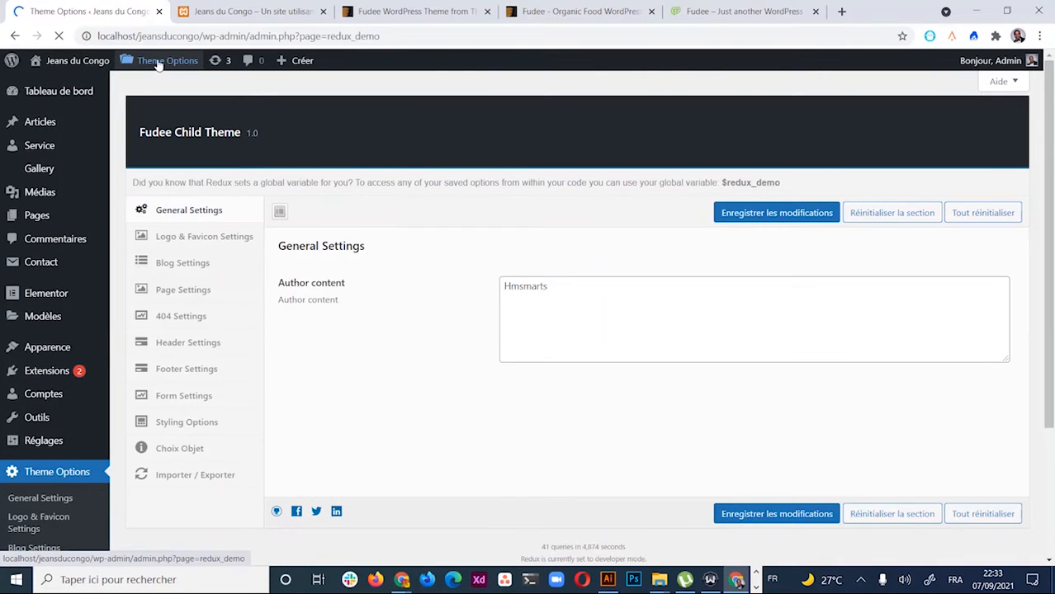
Enter 'Fruits frais' as the Author content, then show the Logo & Favicon Settings
mouse_move(157, 64)
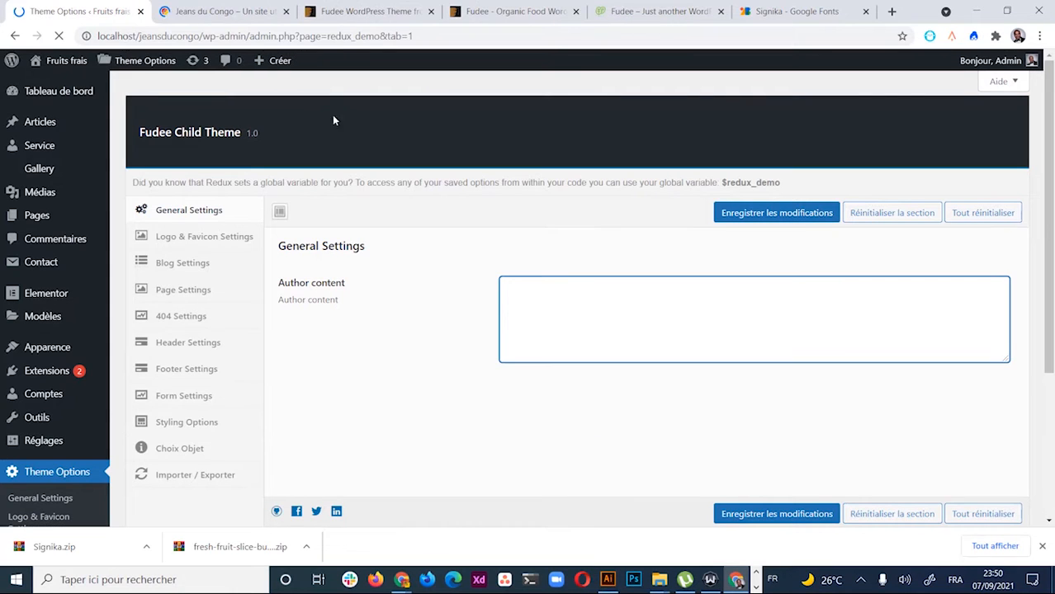
click(367, 356)
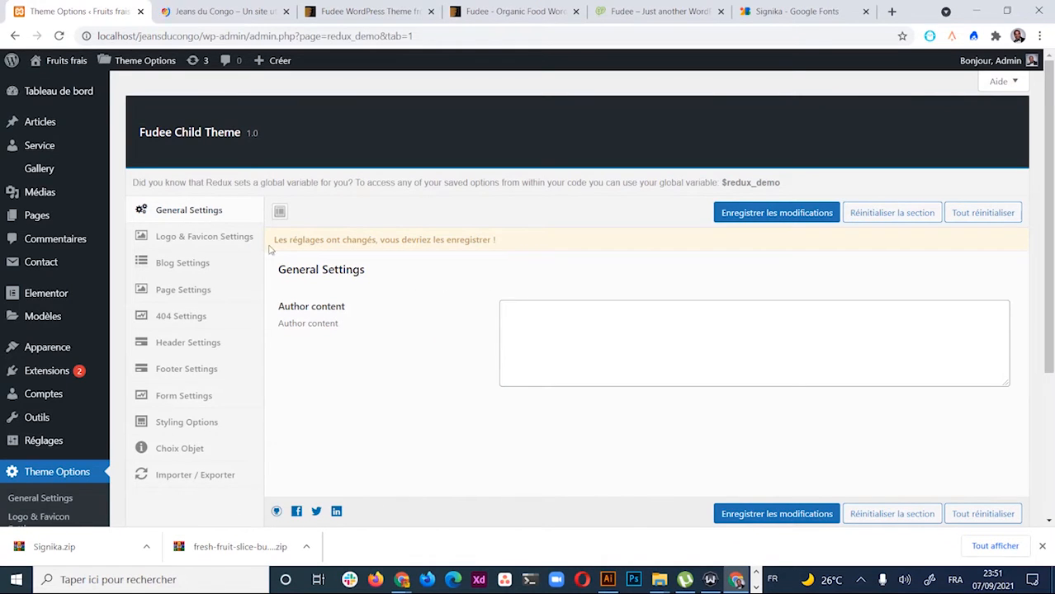
click(592, 328)
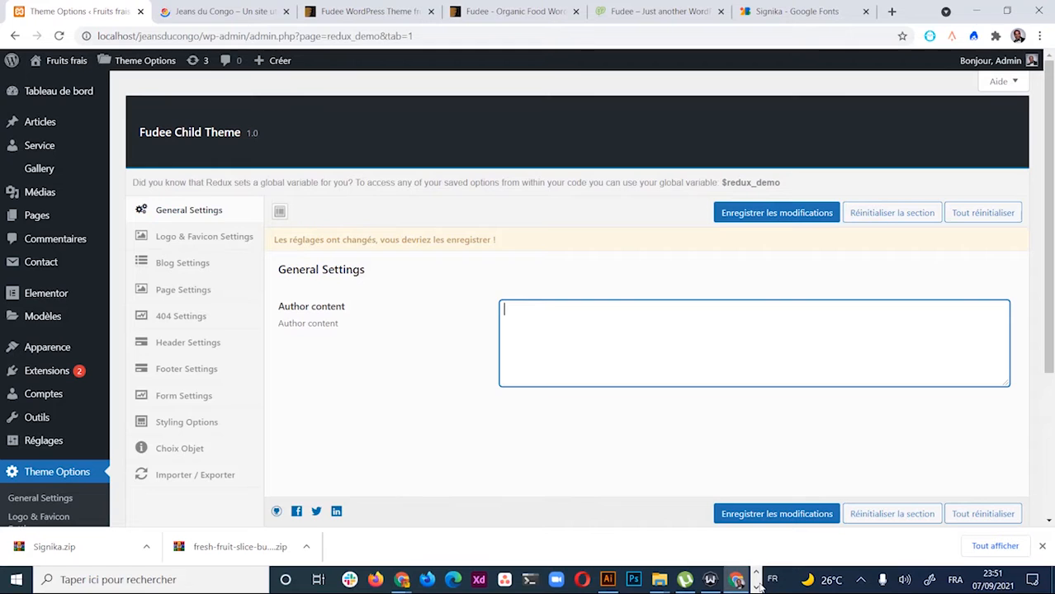
text(Fruits frais)
click(549, 316)
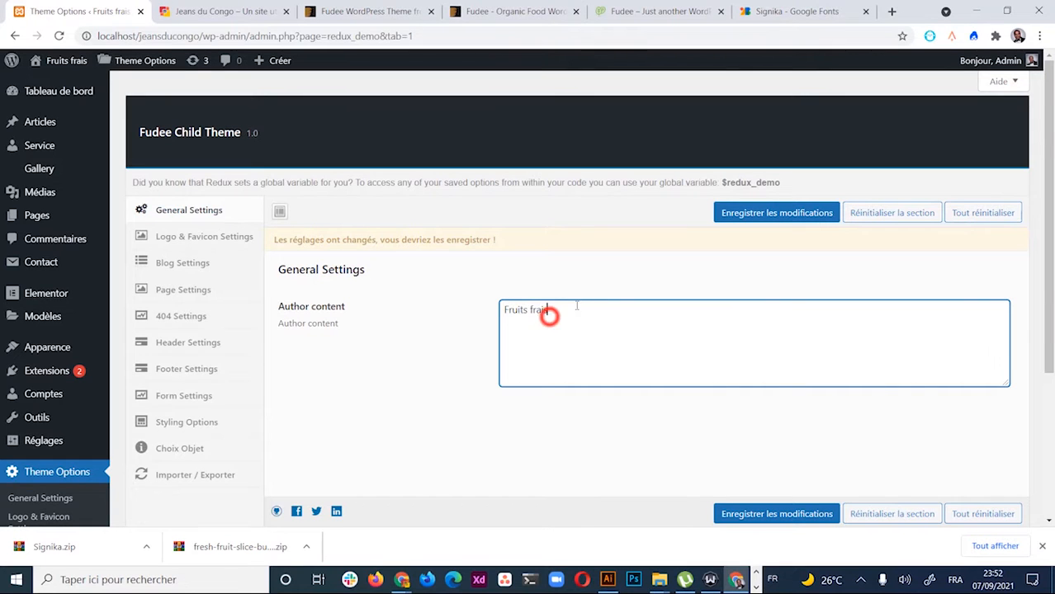
click(576, 306)
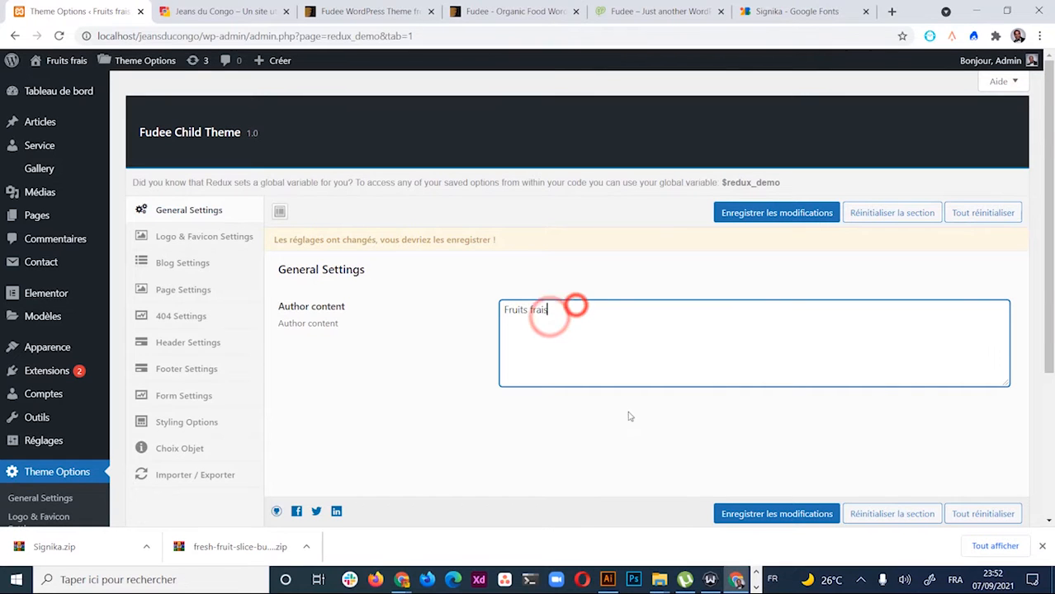
click(221, 237)
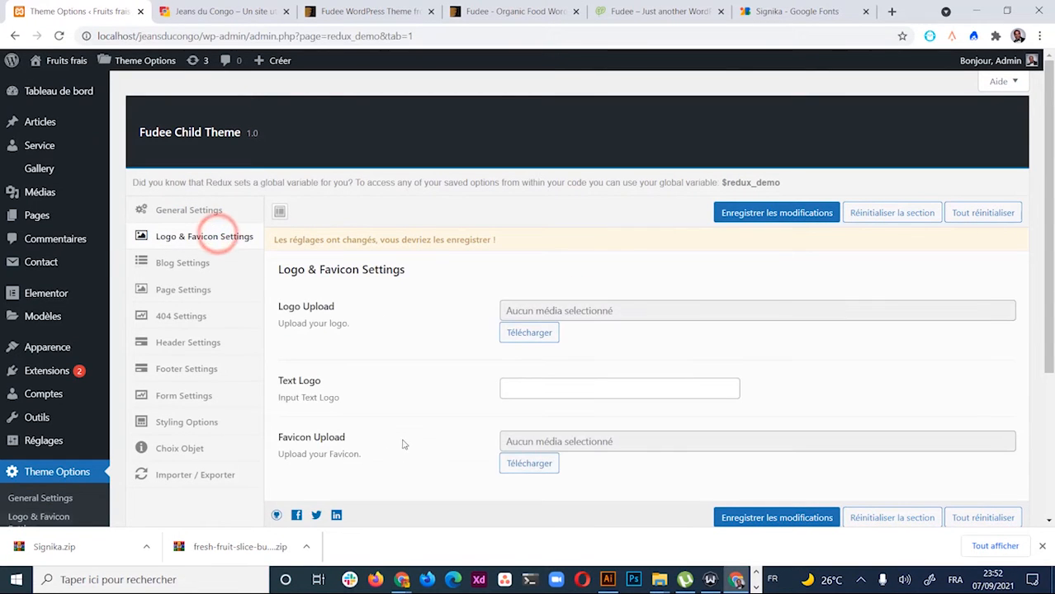
Open the Médias upload dialog from the Logo Upload's Télécharger button
click(535, 335)
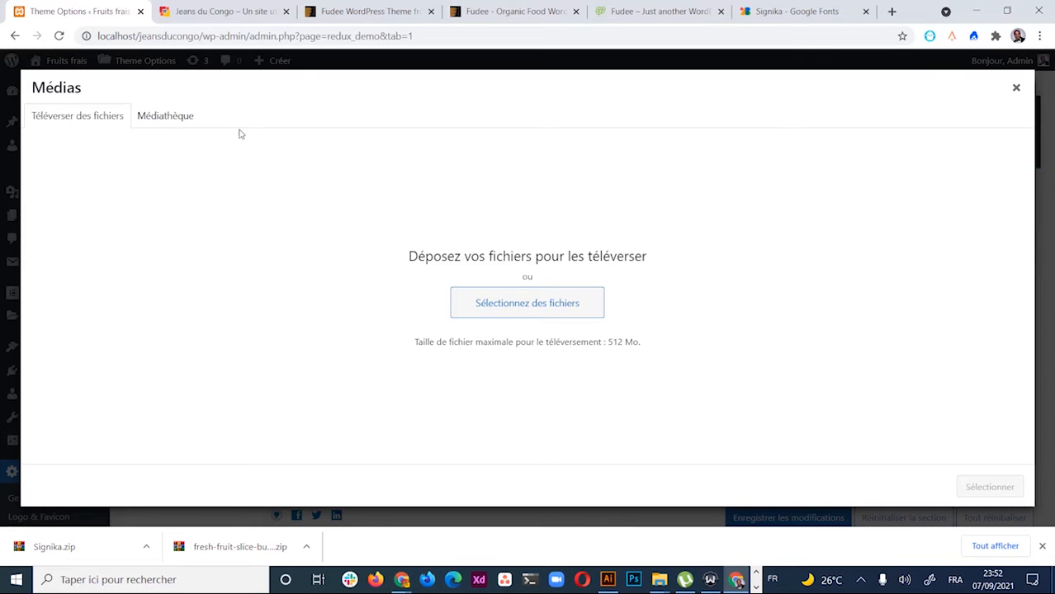
click(176, 118)
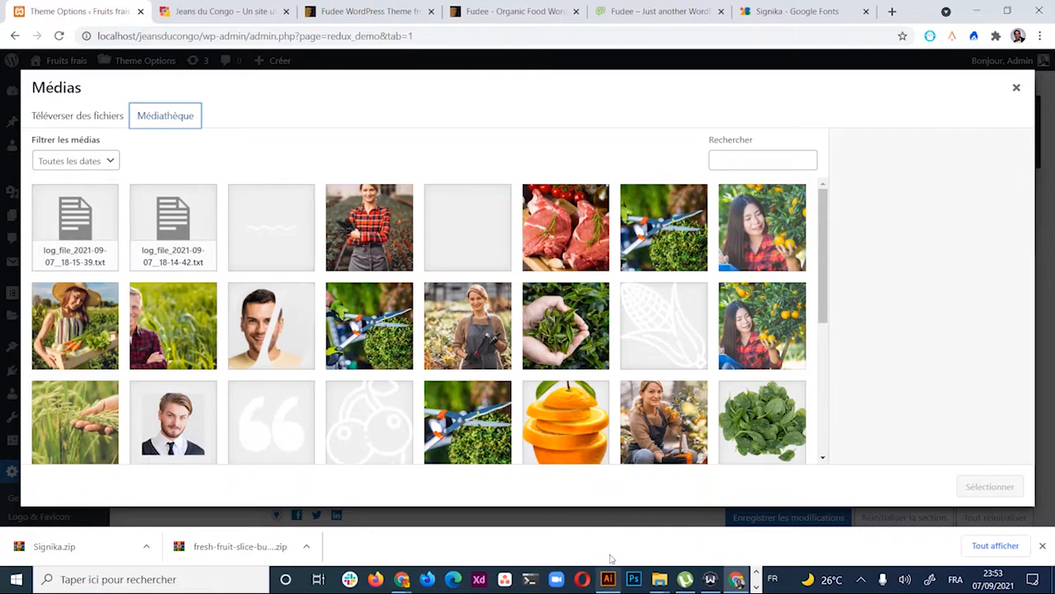
scroll(642, 341, down, 5)
scroll(518, 322, up, 6)
scroll(384, 358, down, 3)
scroll(384, 358, up, 3)
click(110, 116)
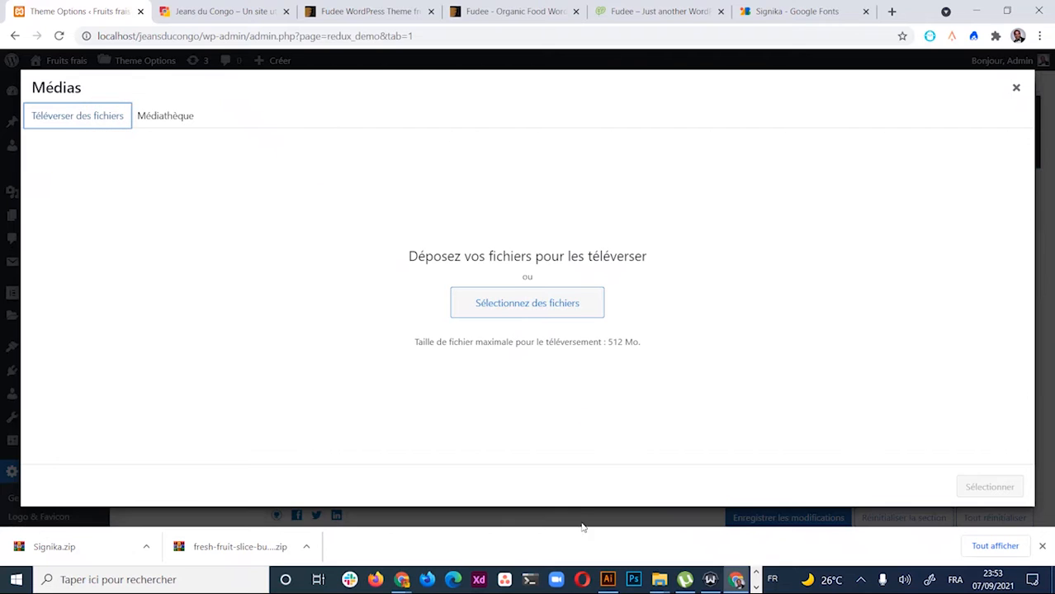
key(alt+Tab)
key(Tab)
key(Tab)
key(Tab)
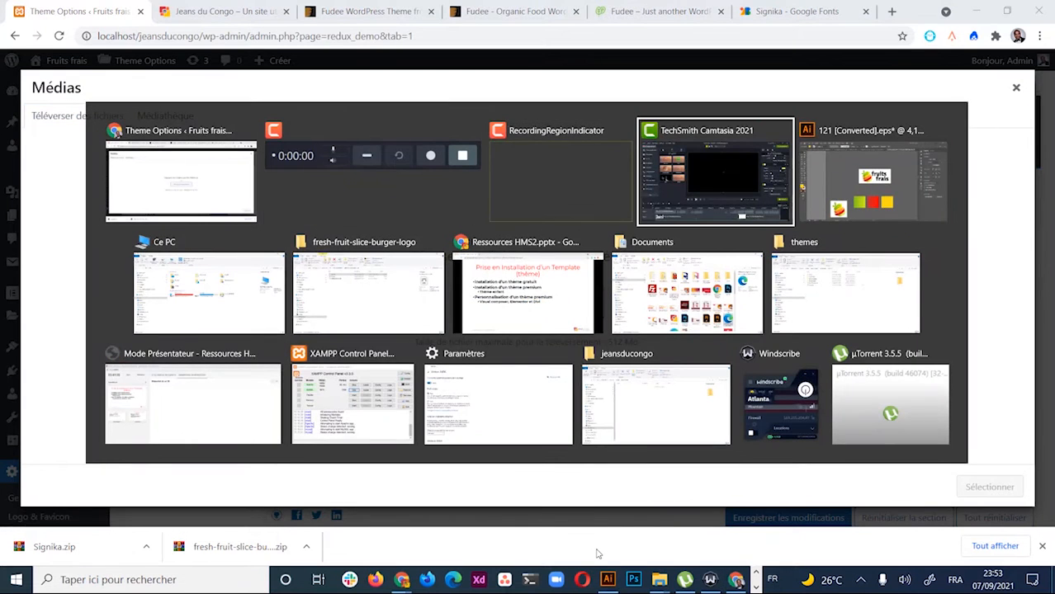
scroll(470, 306, down, 2)
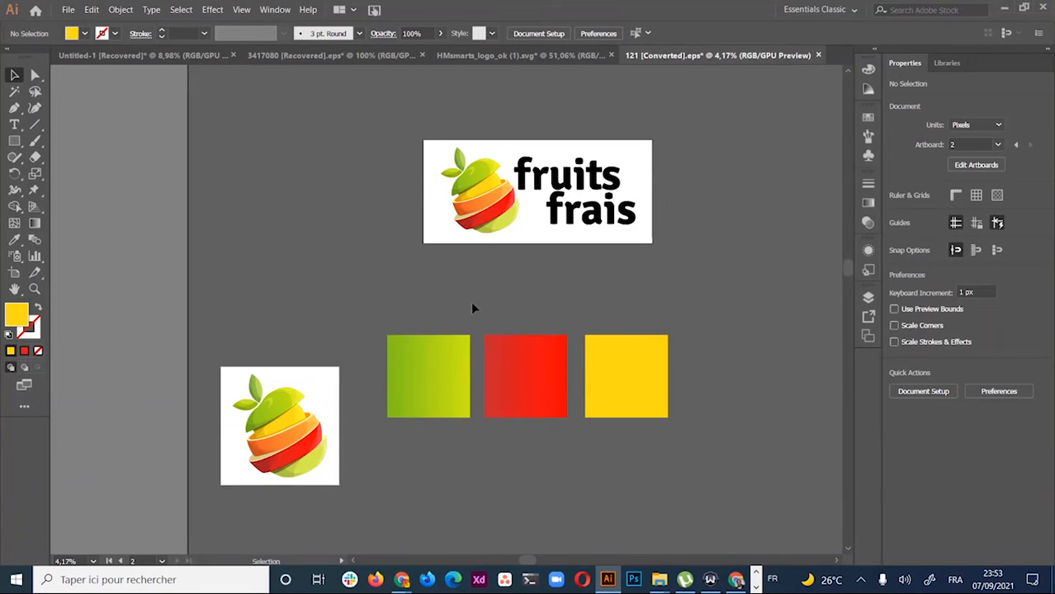
scroll(537, 308, up, 1)
scroll(520, 356, down, 2)
scroll(519, 350, down, 1)
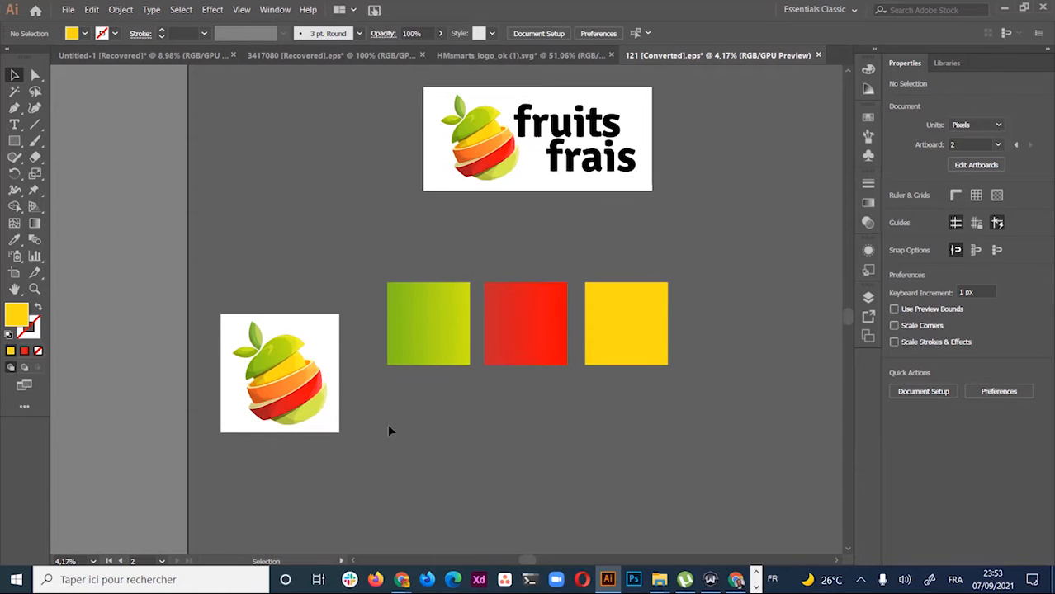
scroll(280, 195, up, 2)
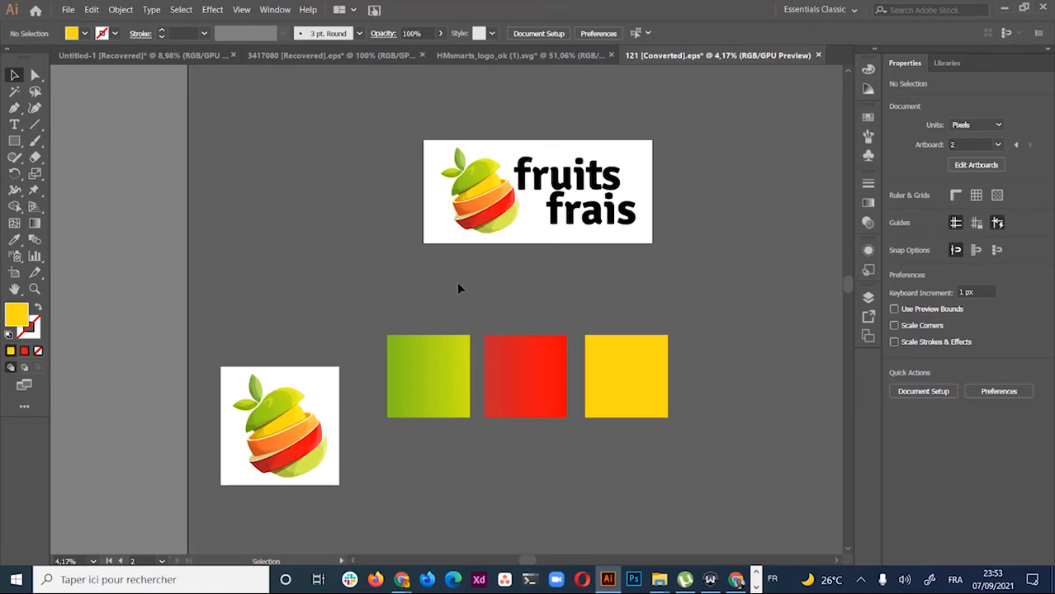
scroll(459, 287, up, 1)
scroll(474, 320, up, 2)
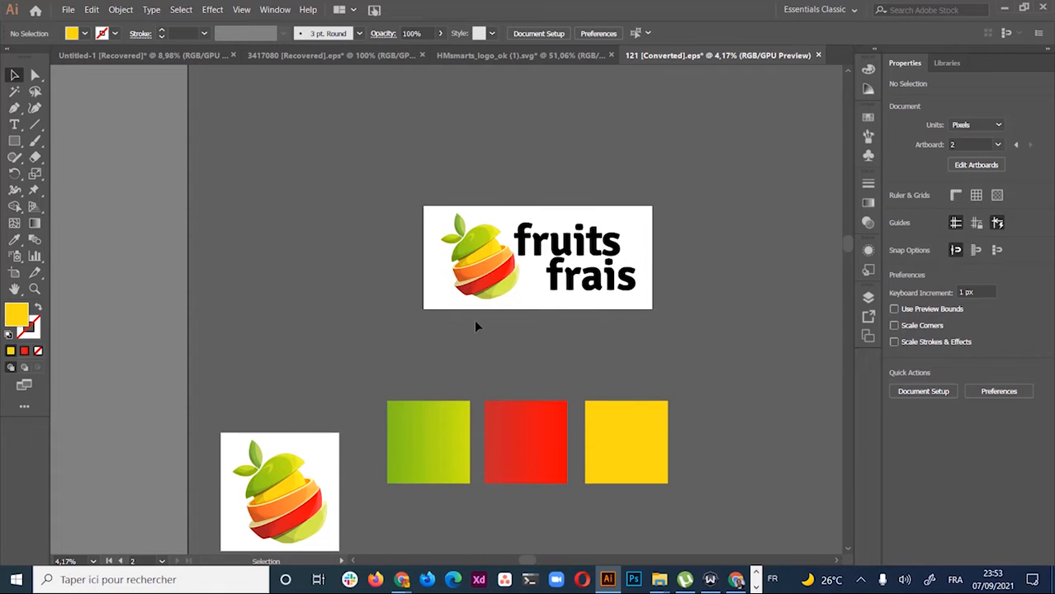
click(501, 270)
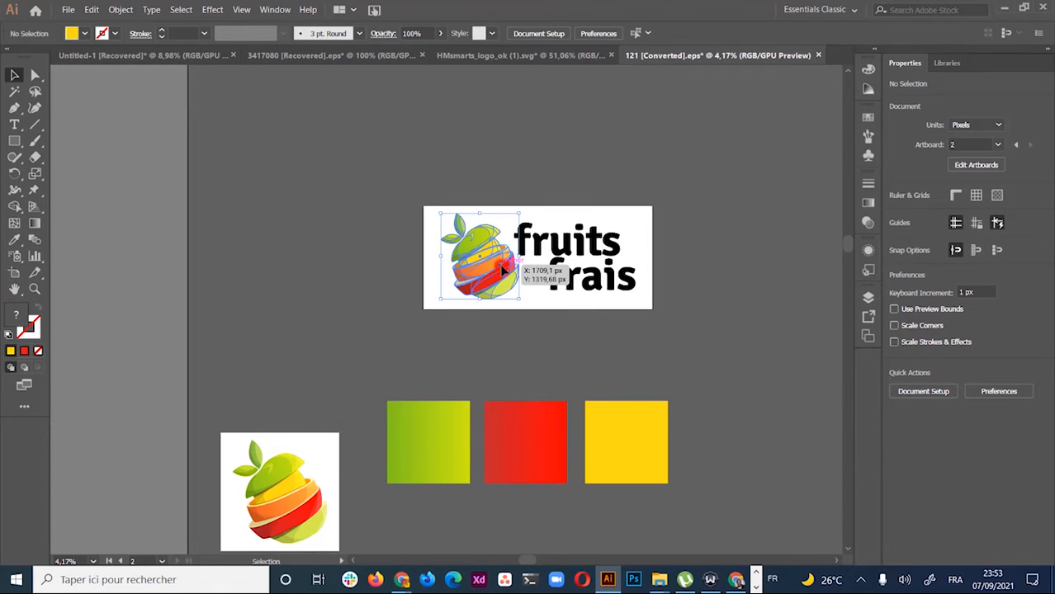
click(689, 232)
drag(682, 198, 429, 298)
click(790, 157)
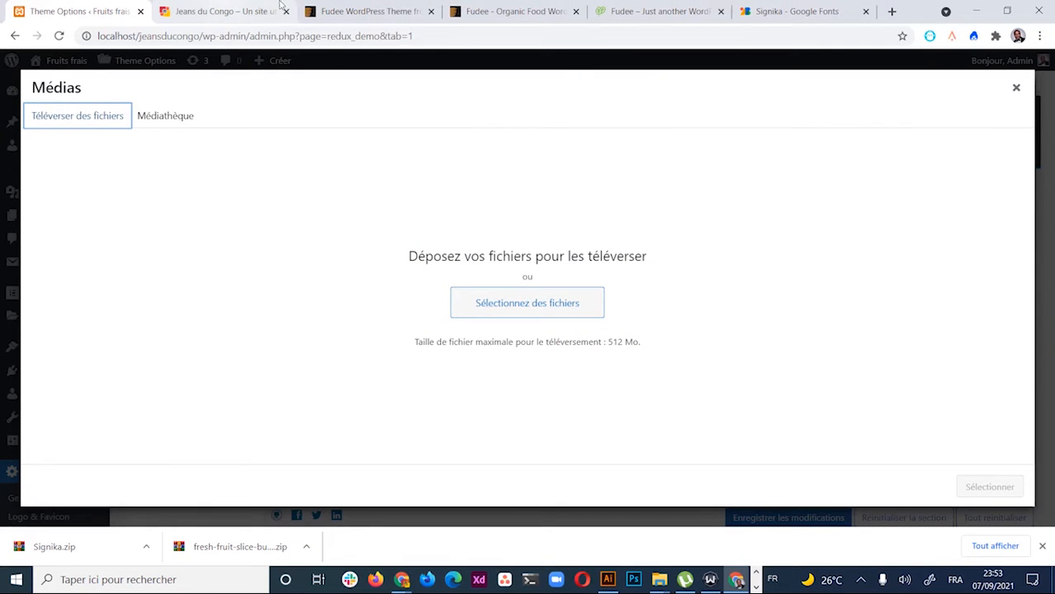
Switch to the Fudee demo homepage, scroll its Organic Food Providers hero, and close the downloads bar
click(678, 7)
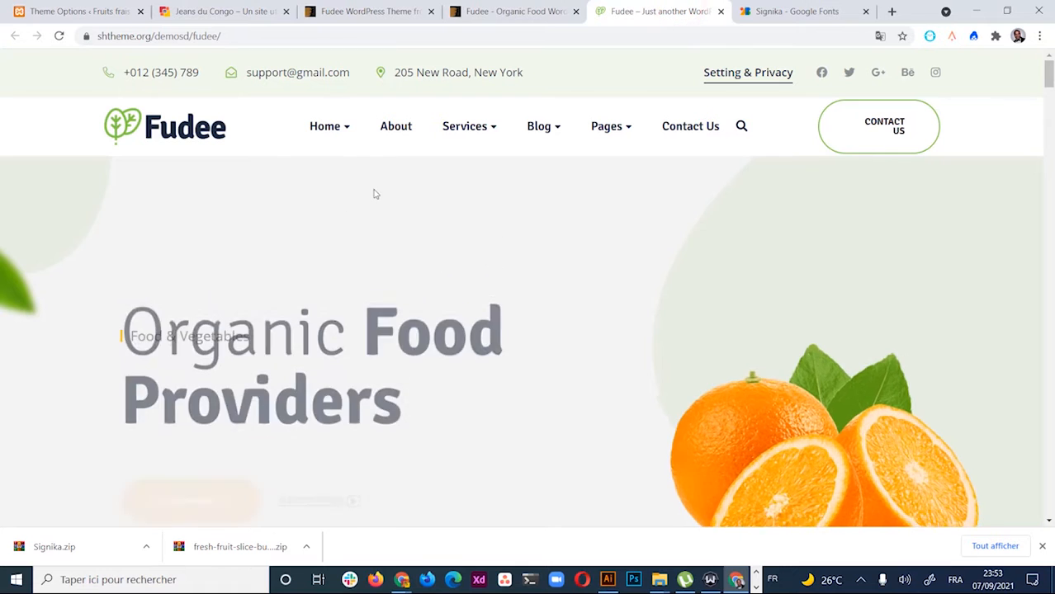
scroll(471, 229, down, 1)
scroll(470, 228, down, 4)
scroll(469, 228, up, 5)
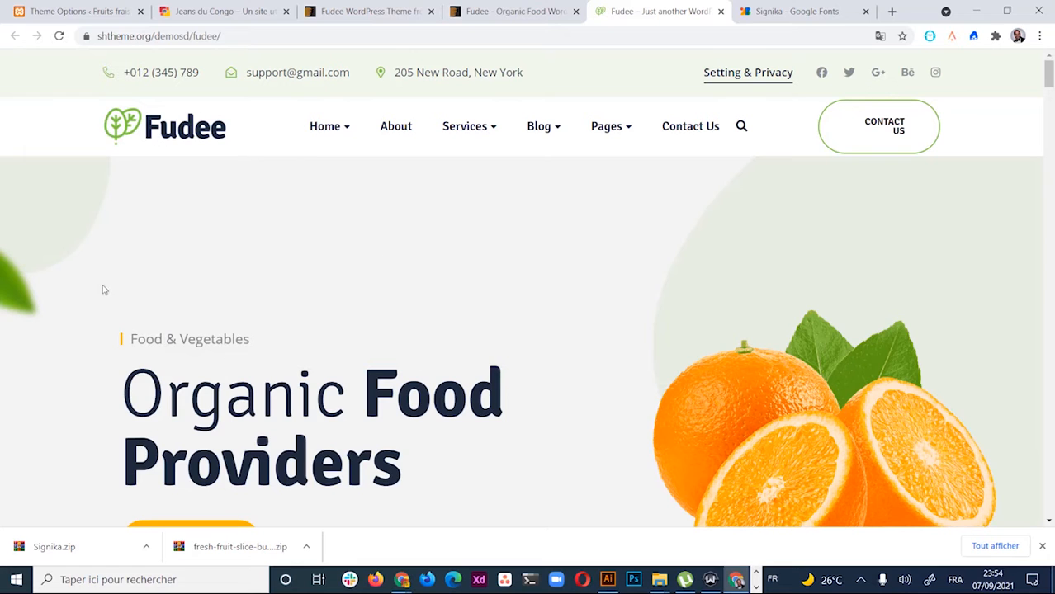
scroll(721, 382, down, 2)
scroll(719, 383, up, 2)
click(1044, 548)
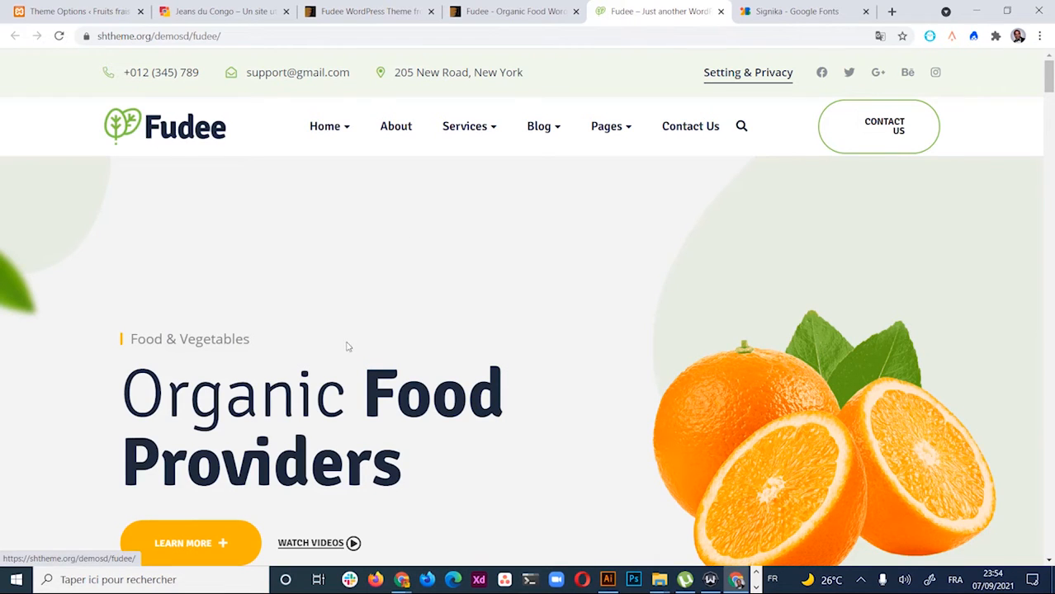
Open Chrome DevTools on the hero, resize the panel, and start the element picker for the logo
right_click(464, 269)
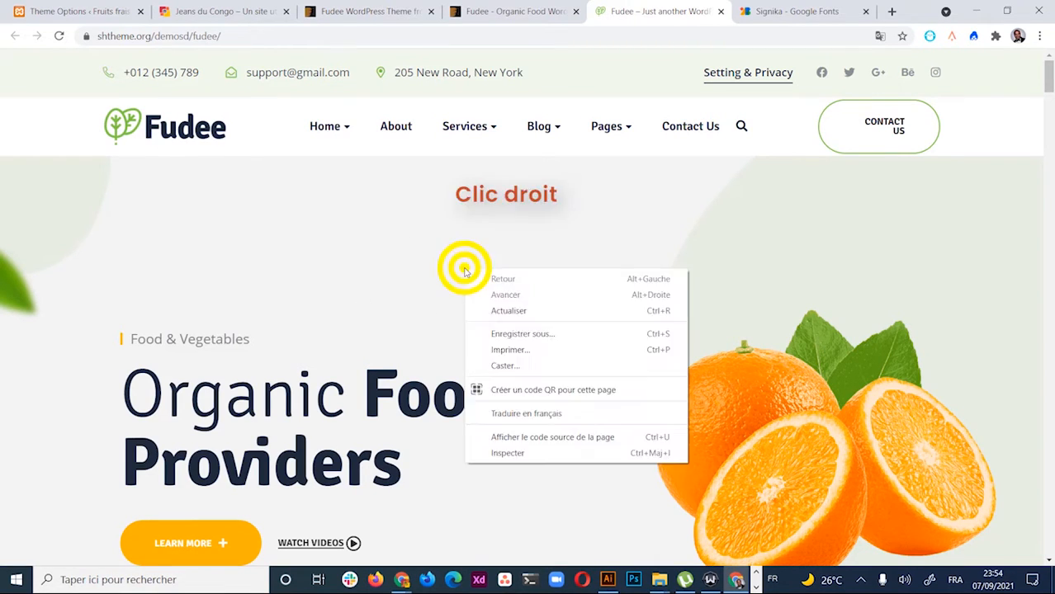
click(525, 453)
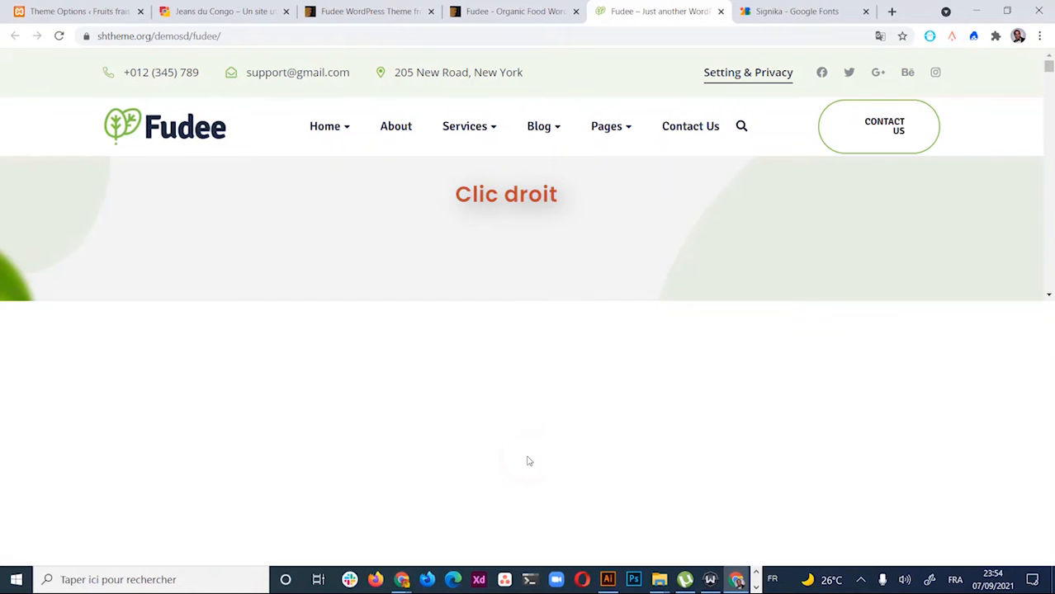
drag(562, 310, 545, 416)
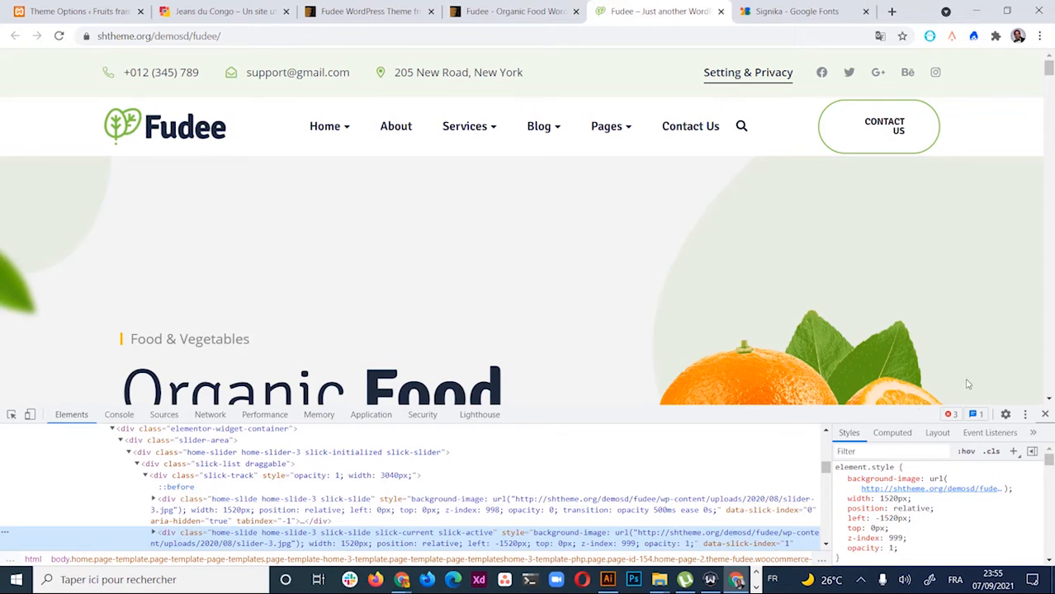
click(1024, 413)
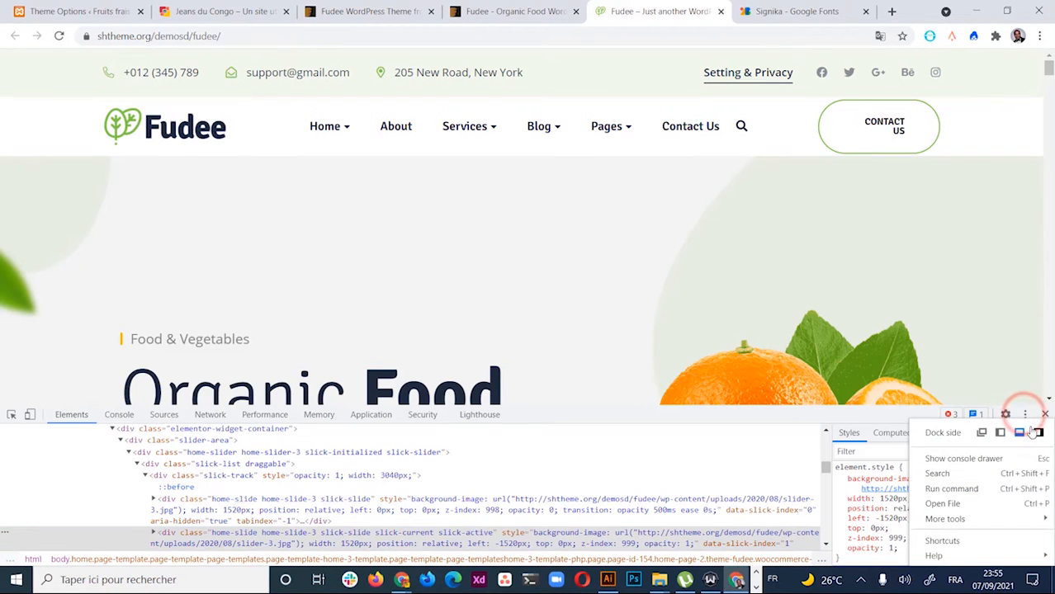
click(670, 410)
drag(648, 411, 640, 386)
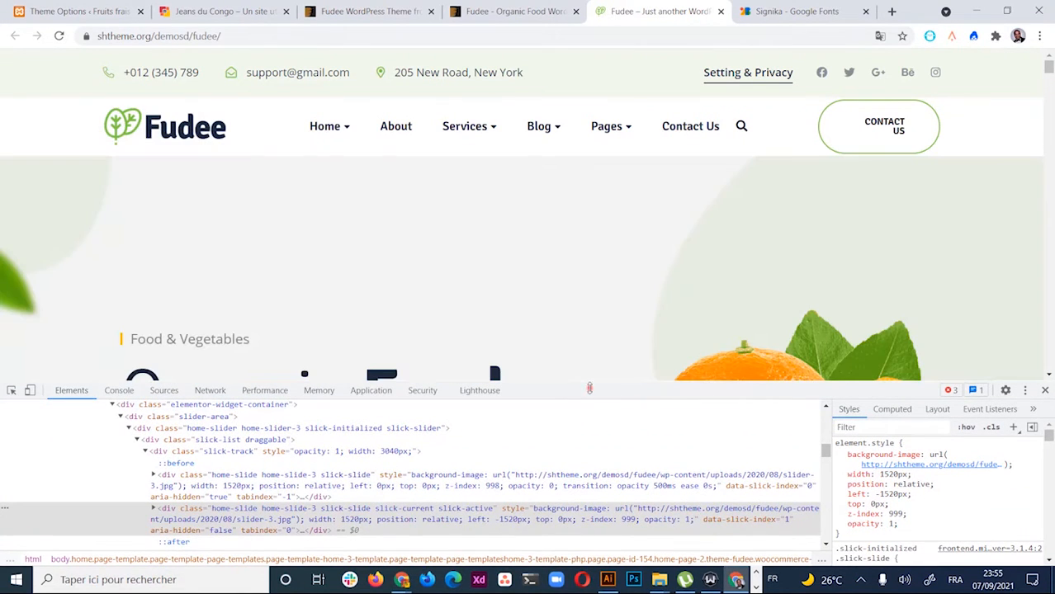
drag(589, 388, 590, 411)
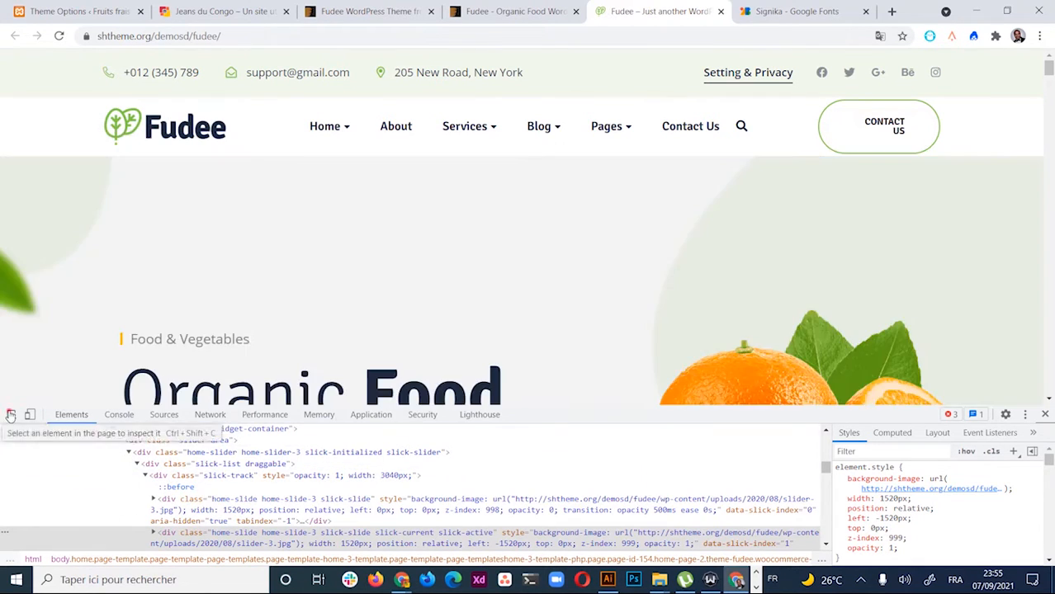
click(10, 414)
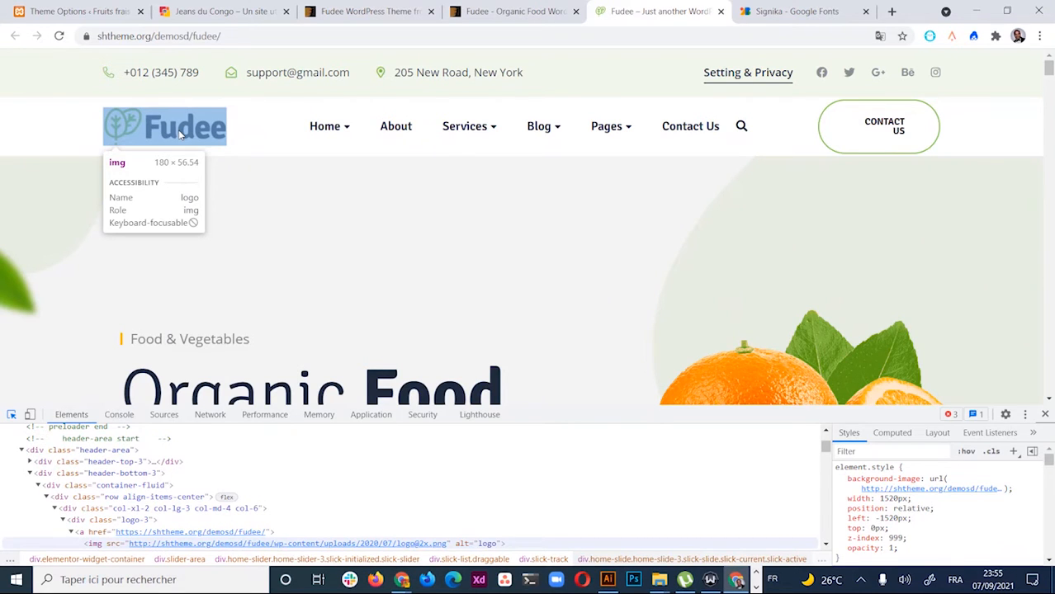
Switch back to Illustrator's 121 [Converted].eps logo document and pick the Artboard tool
key(alt+Tab)
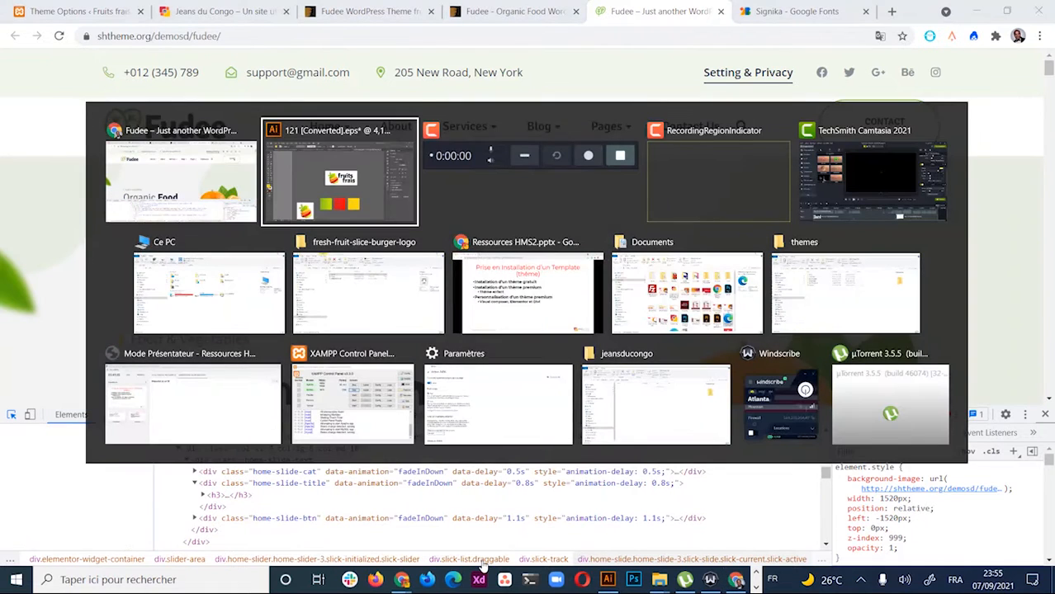
key(Tab)
key(shift+Tab)
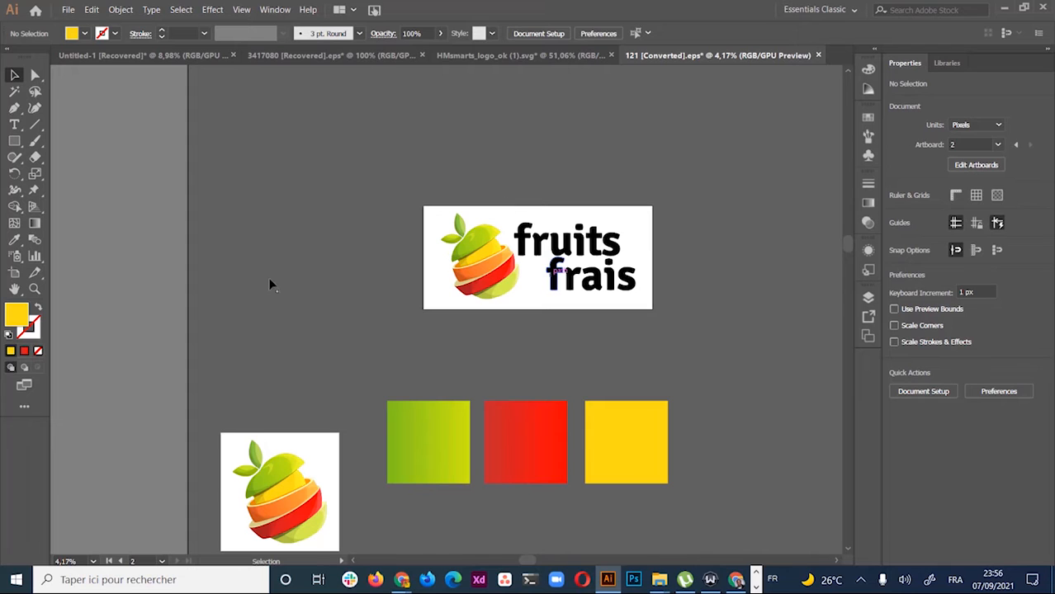
click(14, 272)
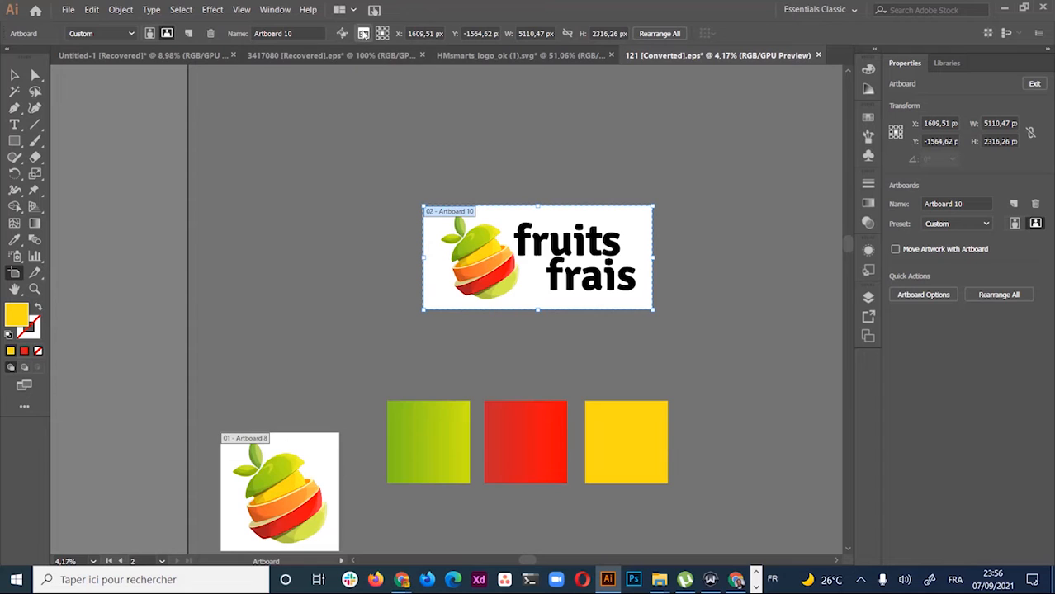
Set Artboard 10 to 180 px wide and 56,54 px high in Artboard Options
click(363, 33)
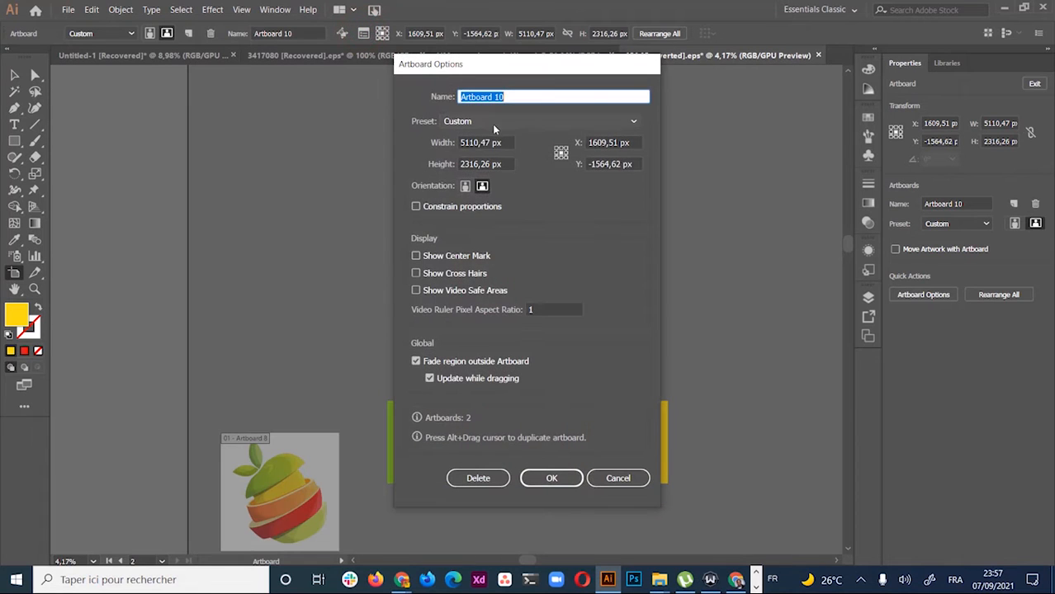
click(495, 142)
double_click(496, 142)
text(14)
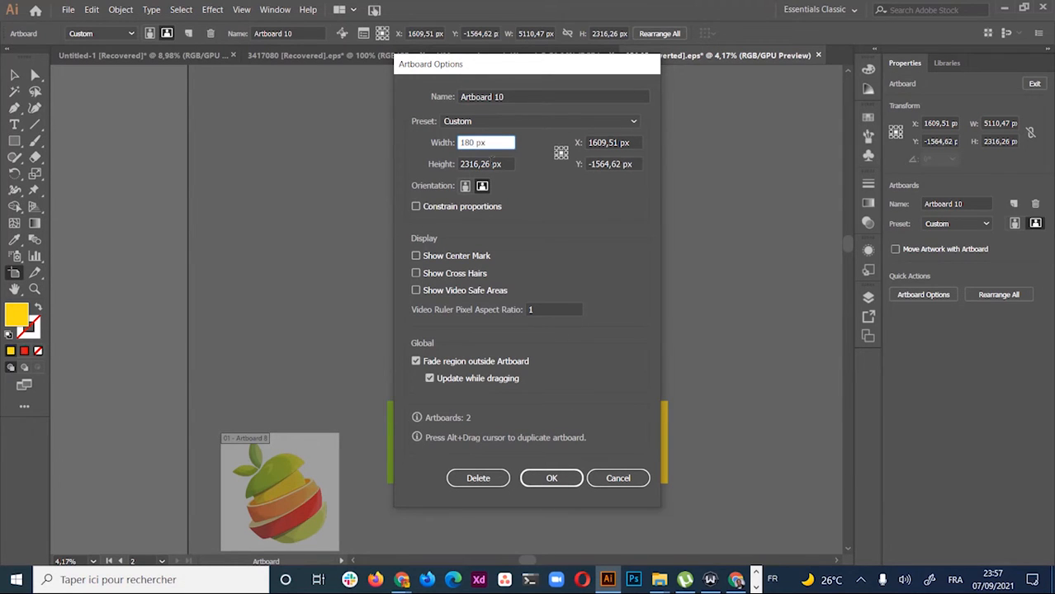
key(Tab)
text(56)
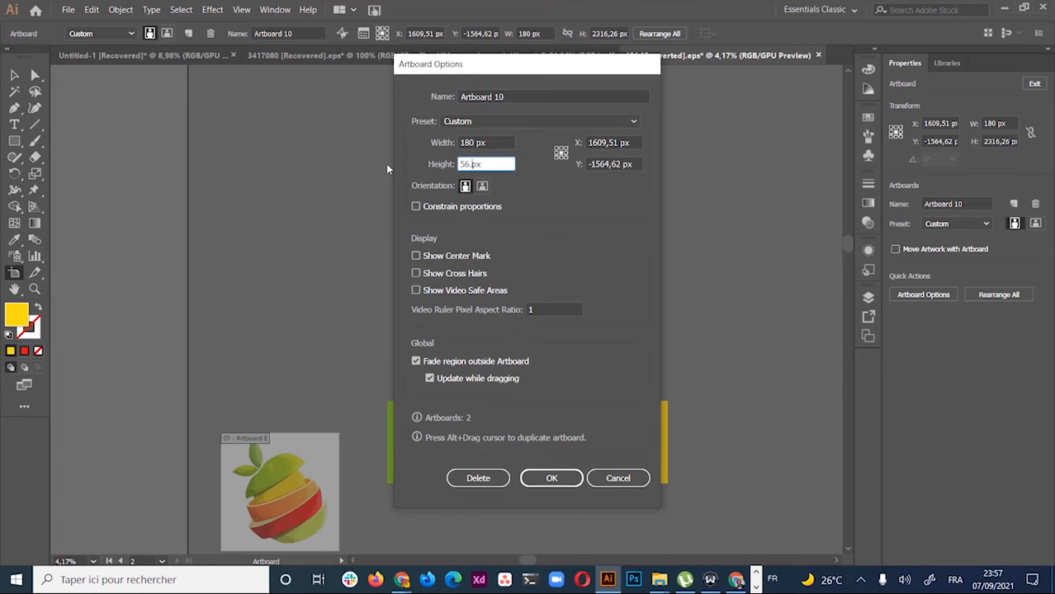
text(,54)
click(538, 480)
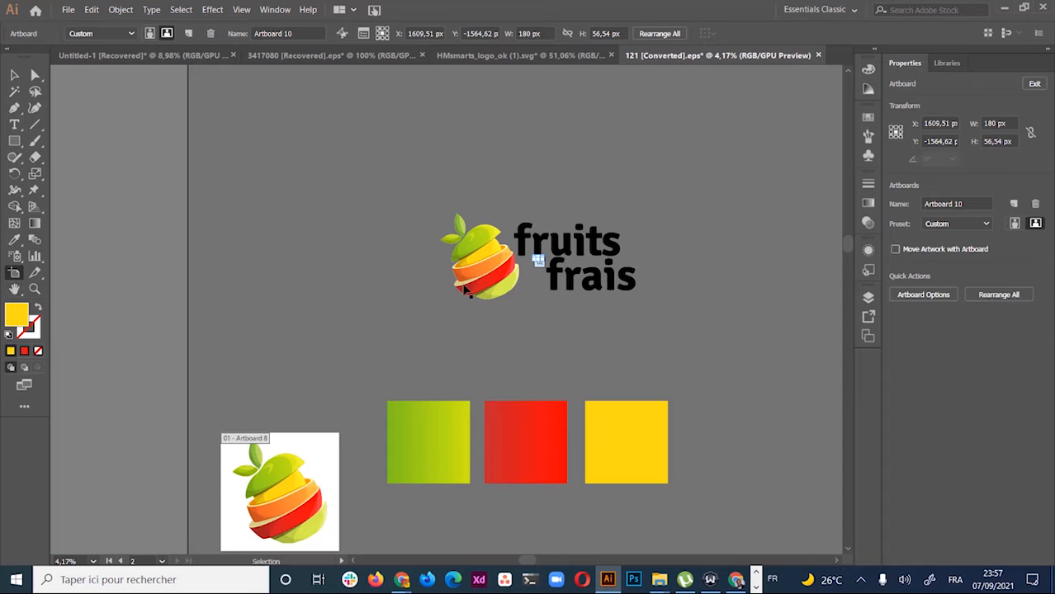
key(z)
click(557, 259)
click(547, 262)
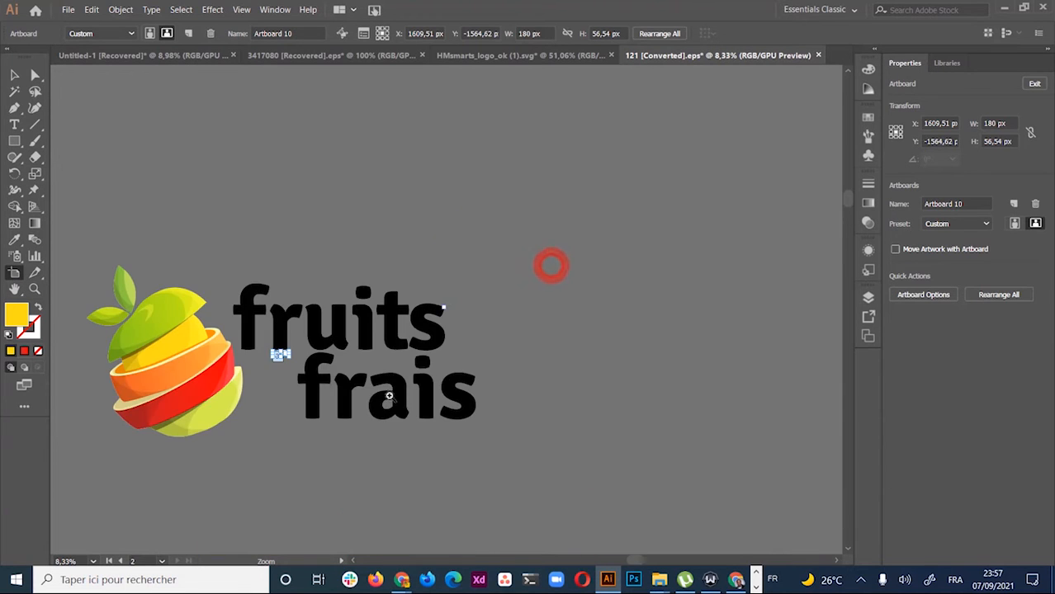
click(312, 370)
click(314, 373)
click(561, 205)
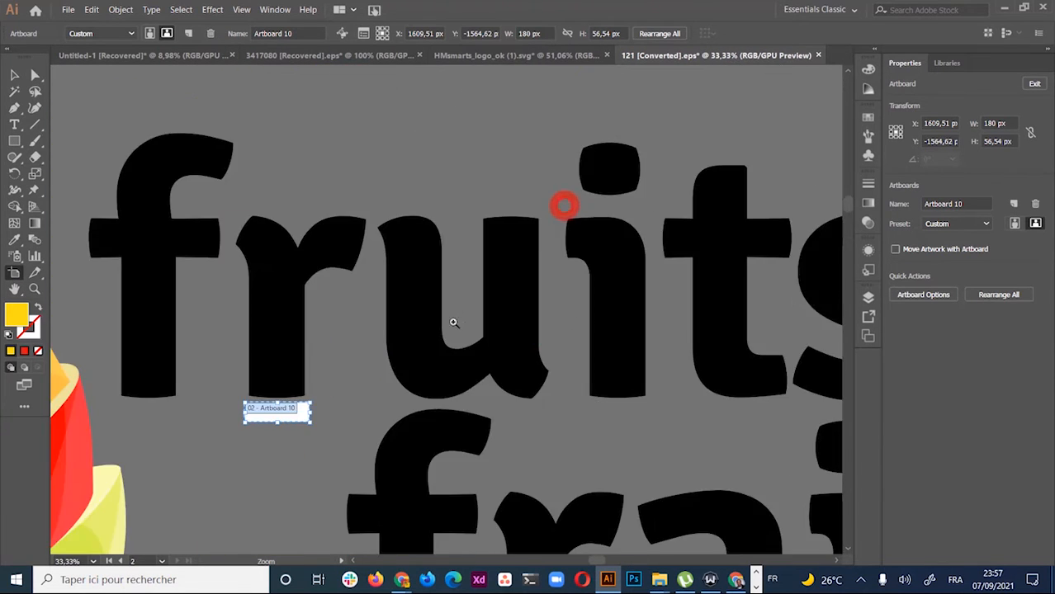
click(306, 410)
click(592, 160)
click(592, 160)
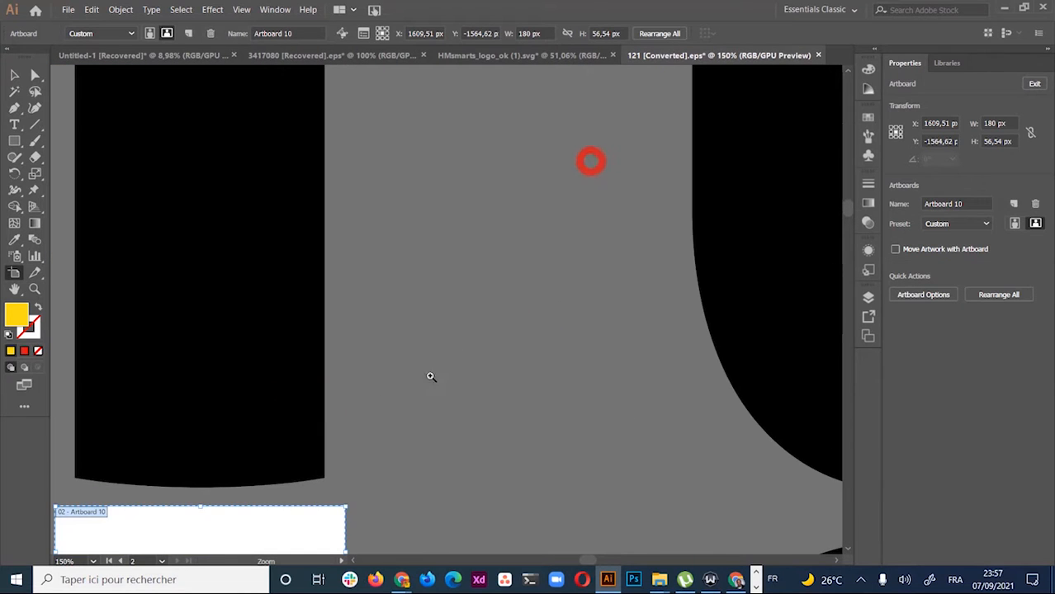
click(276, 492)
drag(440, 444, 537, 263)
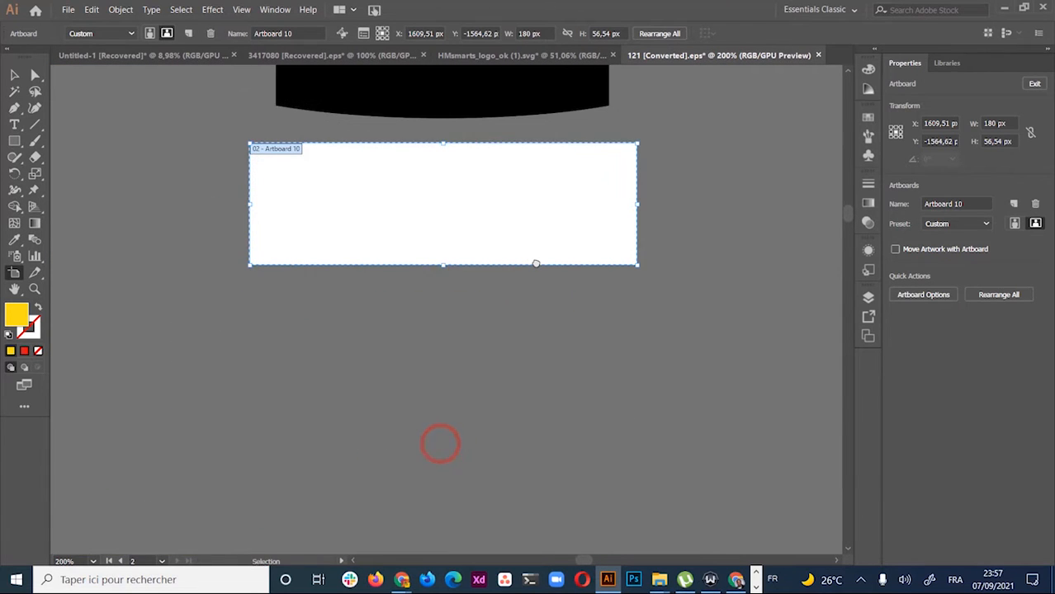
ctrl+alt+click(535, 264)
ctrl+alt+click(535, 263)
ctrl+alt+click(535, 263)
ctrl+alt+click(534, 263)
ctrl+alt+click(535, 264)
drag(362, 410, 460, 201)
click(383, 194)
click(383, 195)
click(382, 195)
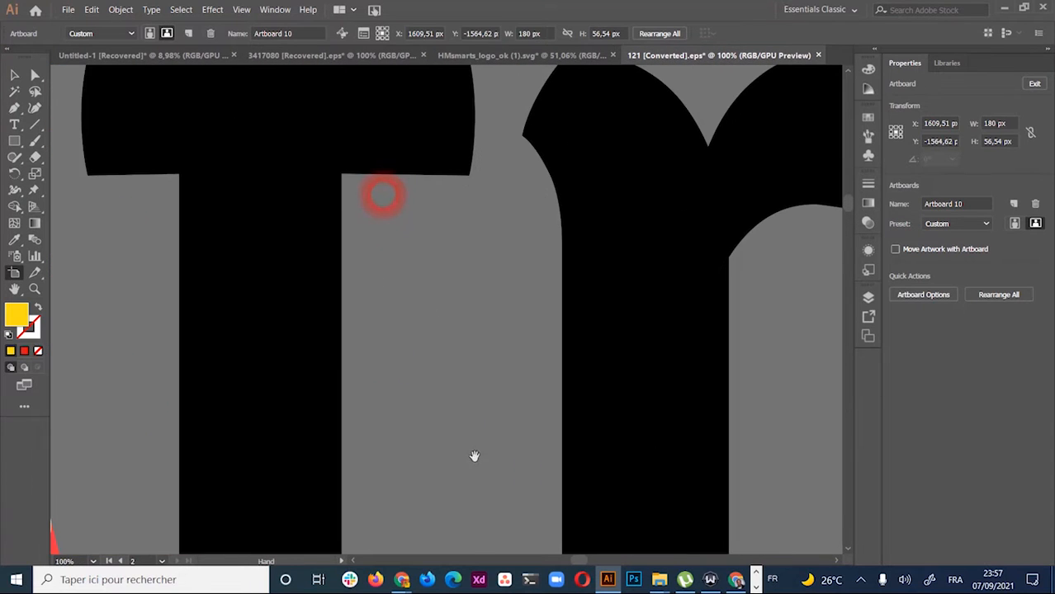
alt+click(482, 409)
ctrl+alt+click(482, 409)
ctrl+alt+click(482, 408)
ctrl+alt+click(482, 406)
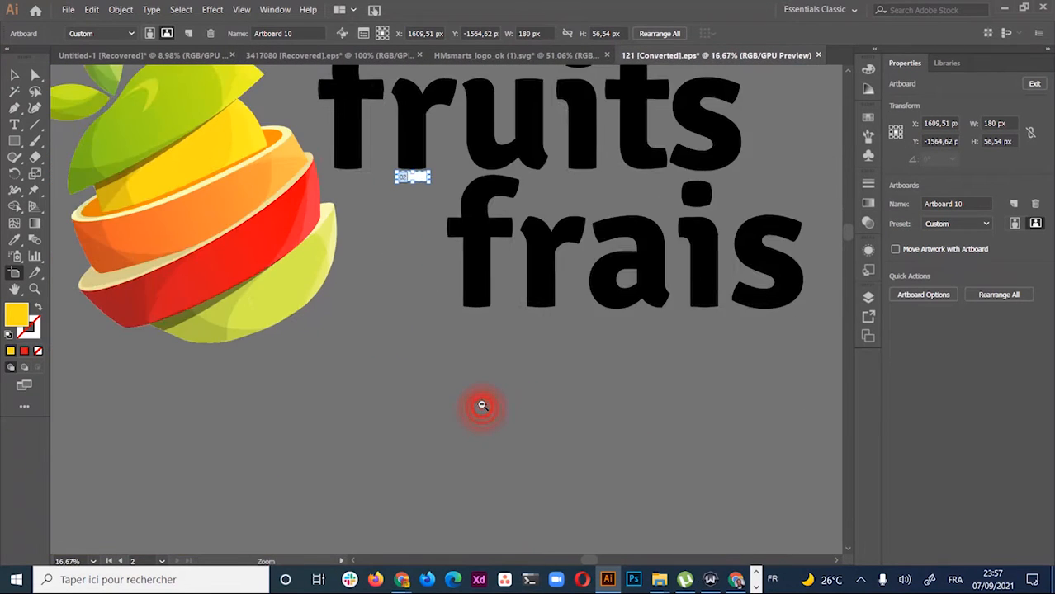
ctrl+alt+click(482, 405)
drag(435, 230, 424, 333)
Marquee-select the fruit logo and its text and group them
click(14, 76)
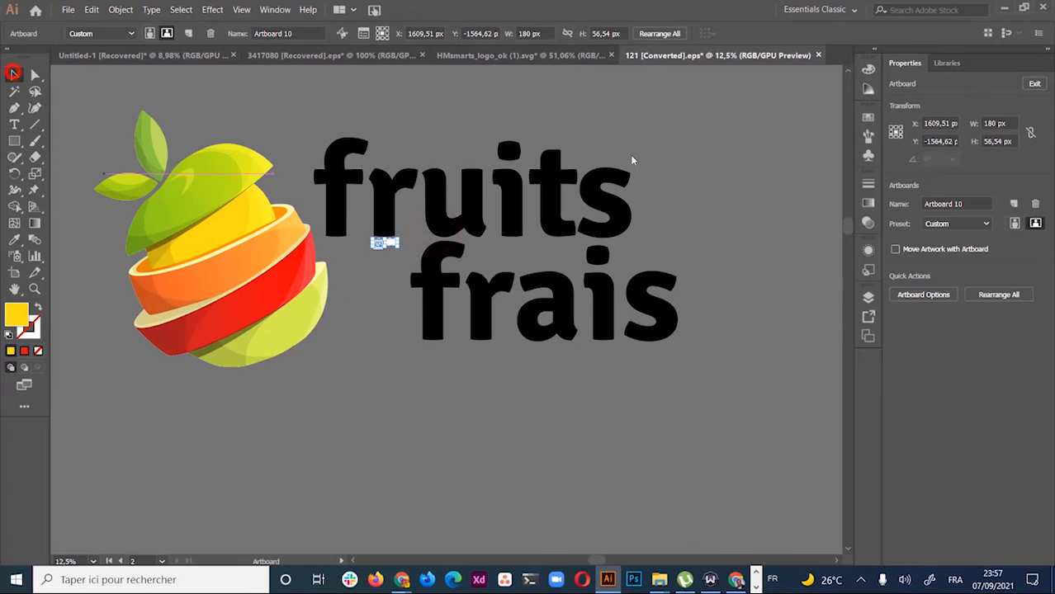
drag(673, 136, 25, 407)
drag(414, 367, 414, 366)
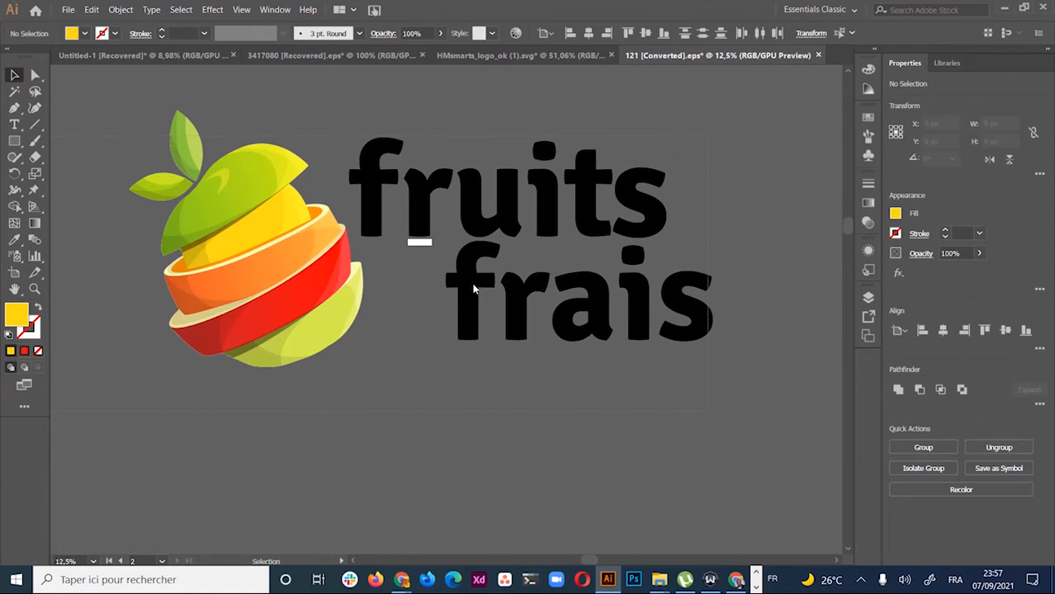
right_click(636, 252)
click(678, 326)
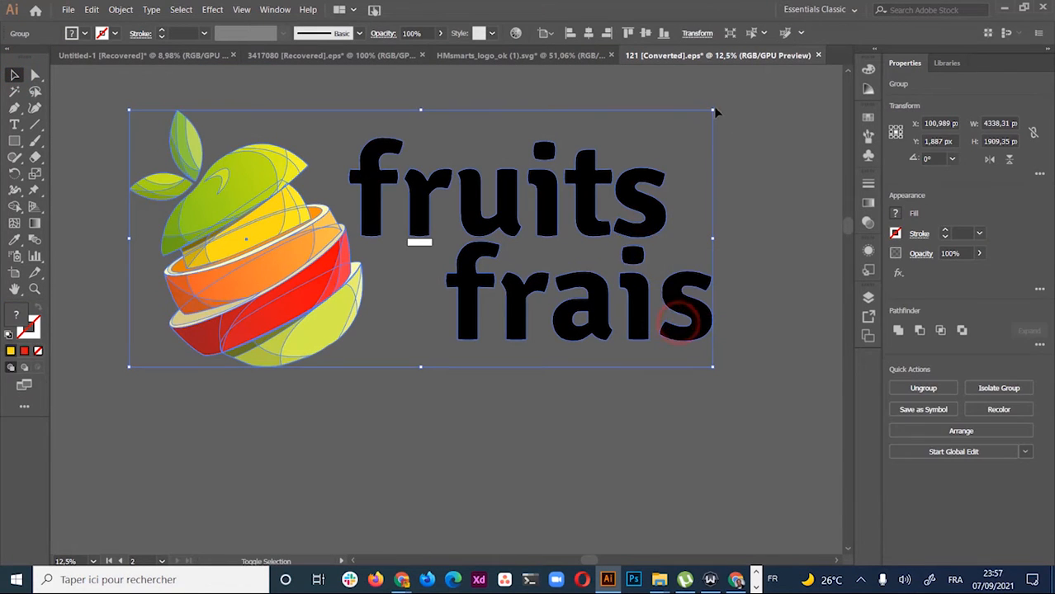
Shrink the logo group from its corner and zoom in on the small artboard
drag(714, 109, 440, 248)
key(ctrl+space)
ctrl+click(433, 276)
ctrl+click(433, 276)
ctrl+click(432, 276)
ctrl+click(432, 275)
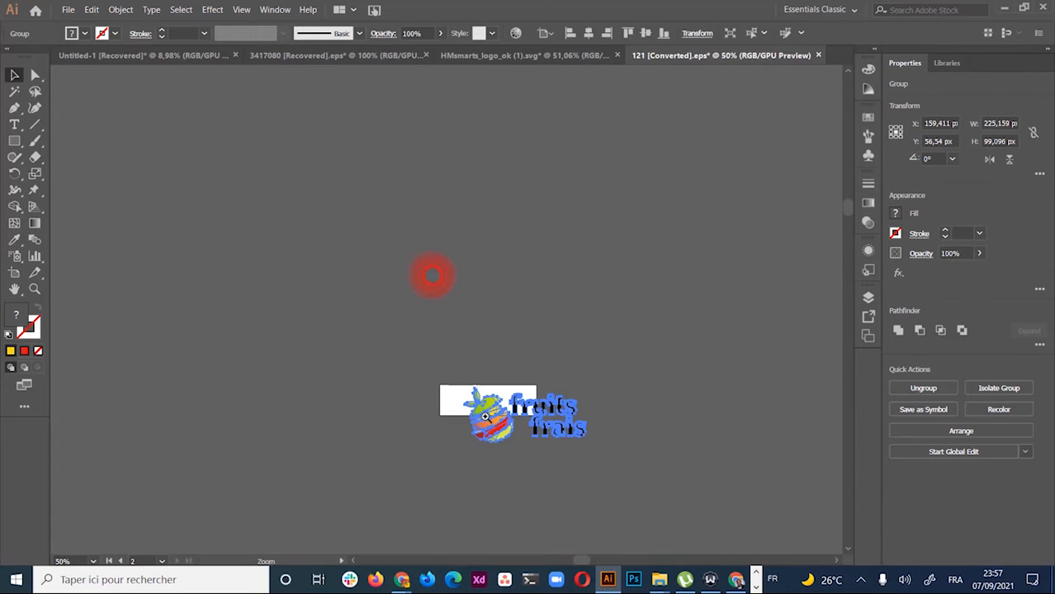
ctrl+click(479, 425)
ctrl+click(479, 425)
ctrl+click(480, 425)
ctrl+click(477, 416)
key(space)
drag(434, 134, 475, 456)
drag(451, 235, 491, 510)
drag(480, 297, 501, 541)
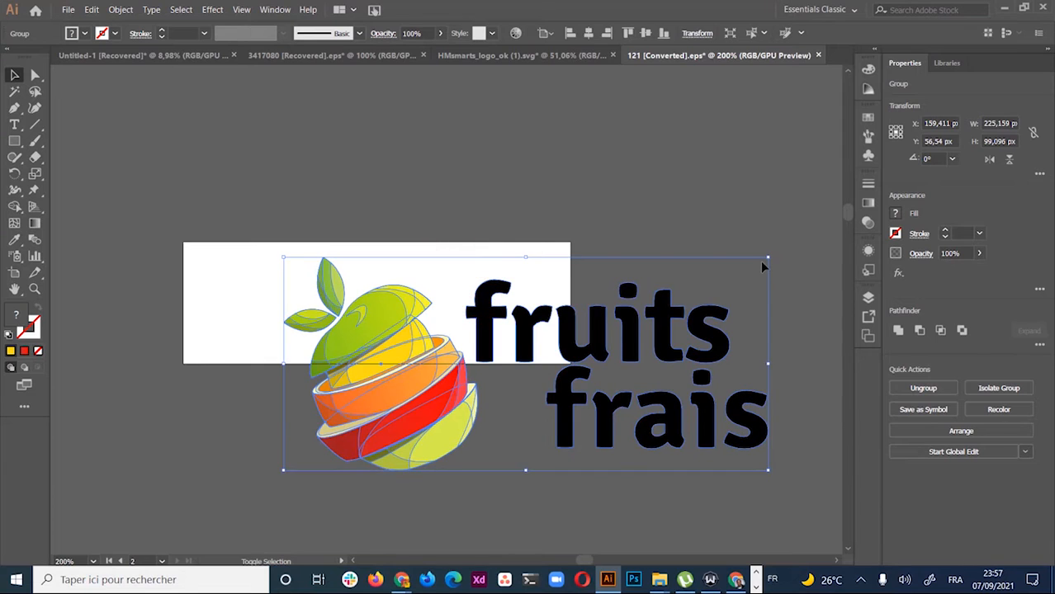
Scale and move the logo so it fills the artboard's height along its left side
click(767, 255)
click(790, 221)
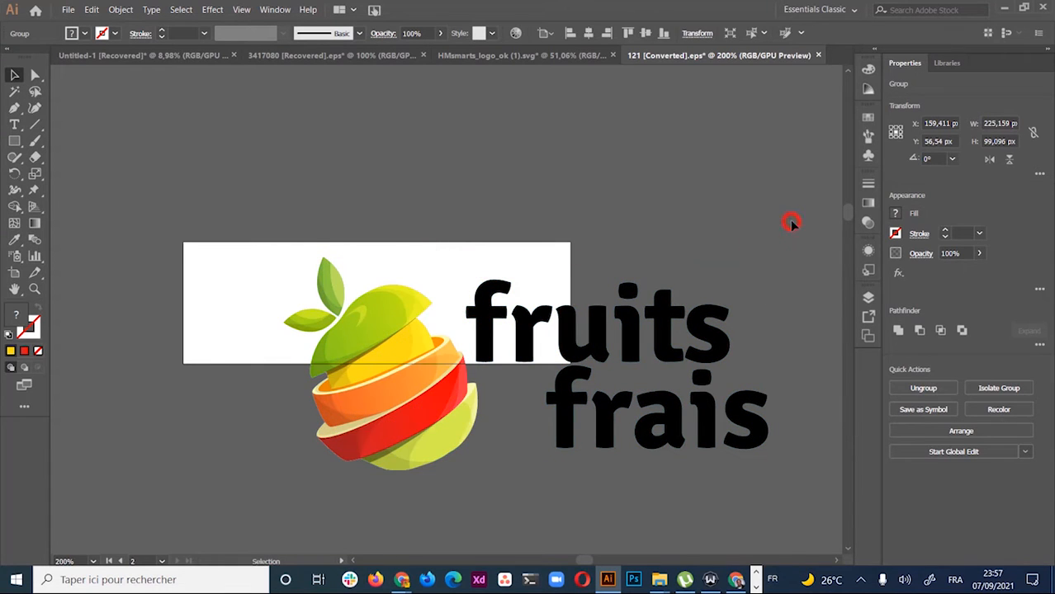
drag(772, 264, 730, 316)
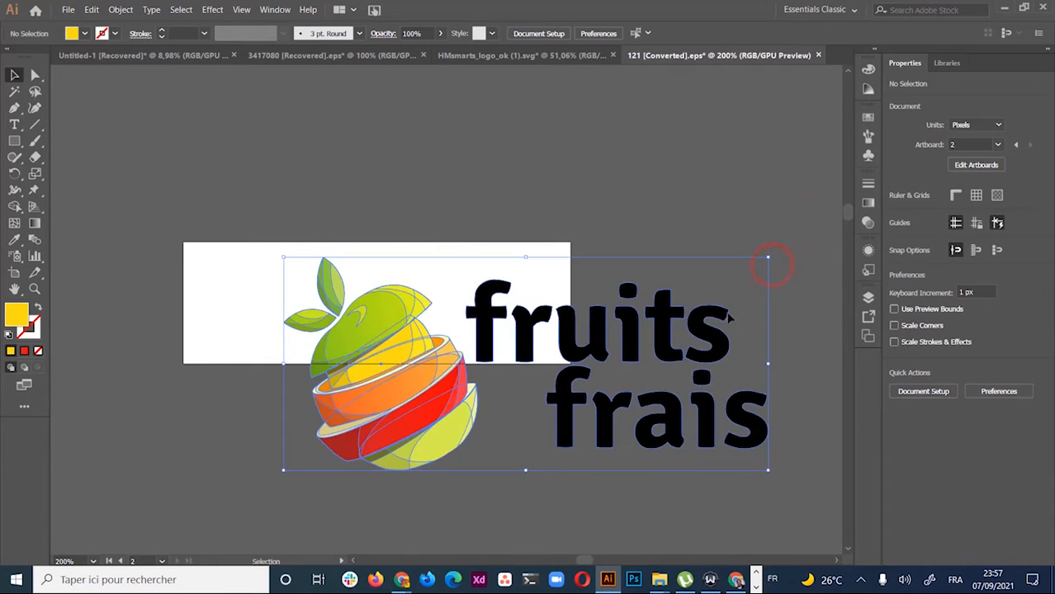
drag(769, 256, 627, 319)
click(748, 350)
drag(520, 442, 437, 336)
drag(547, 211, 494, 248)
click(487, 459)
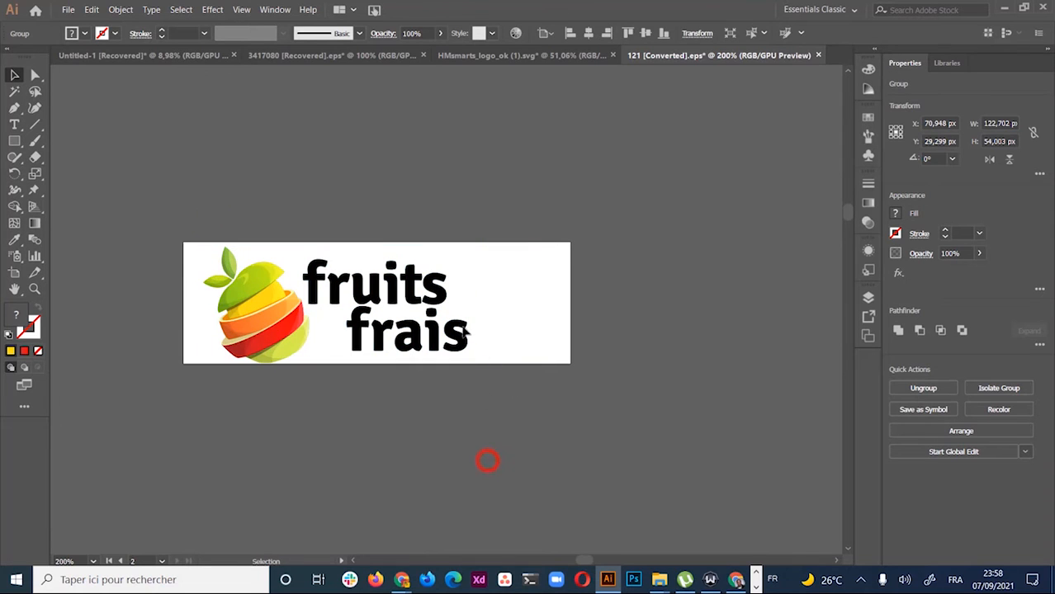
mouse_move(442, 346)
mouse_down()
mouse_move(464, 357)
mouse_move(429, 333)
mouse_up()
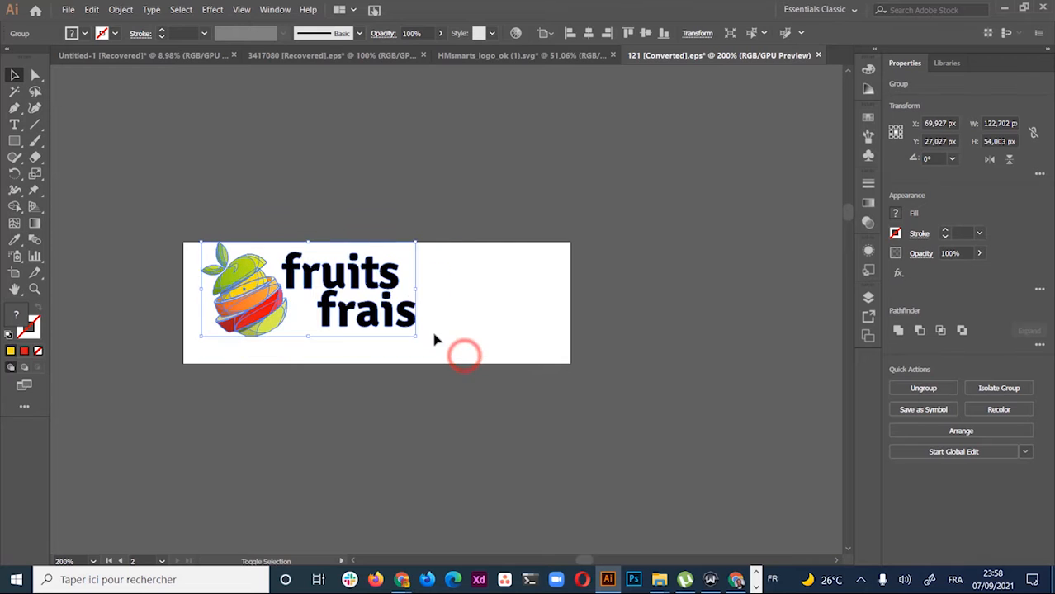
drag(341, 283, 351, 296)
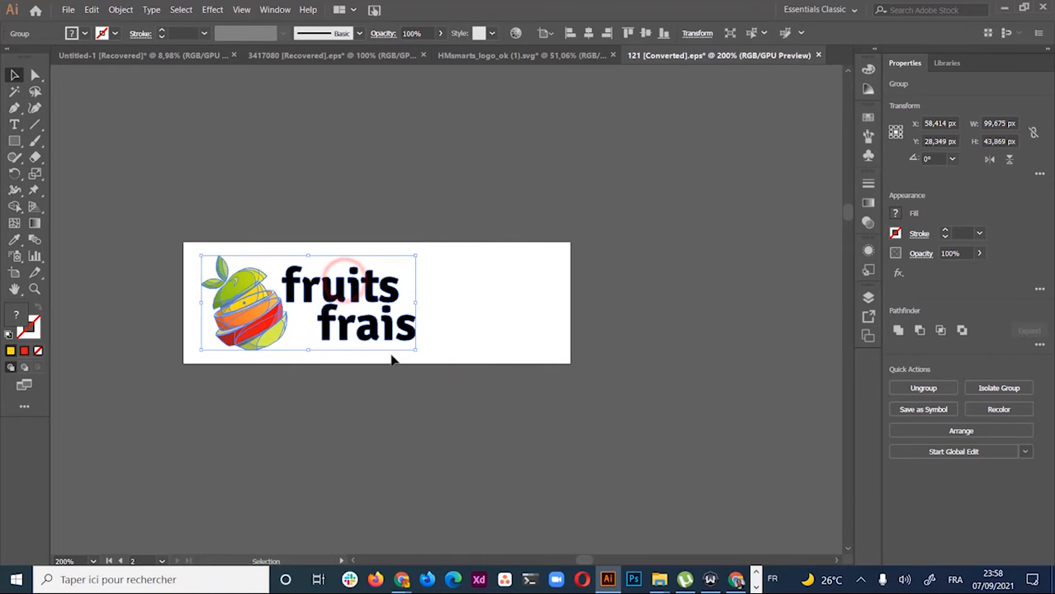
drag(417, 350, 440, 359)
drag(438, 258, 462, 241)
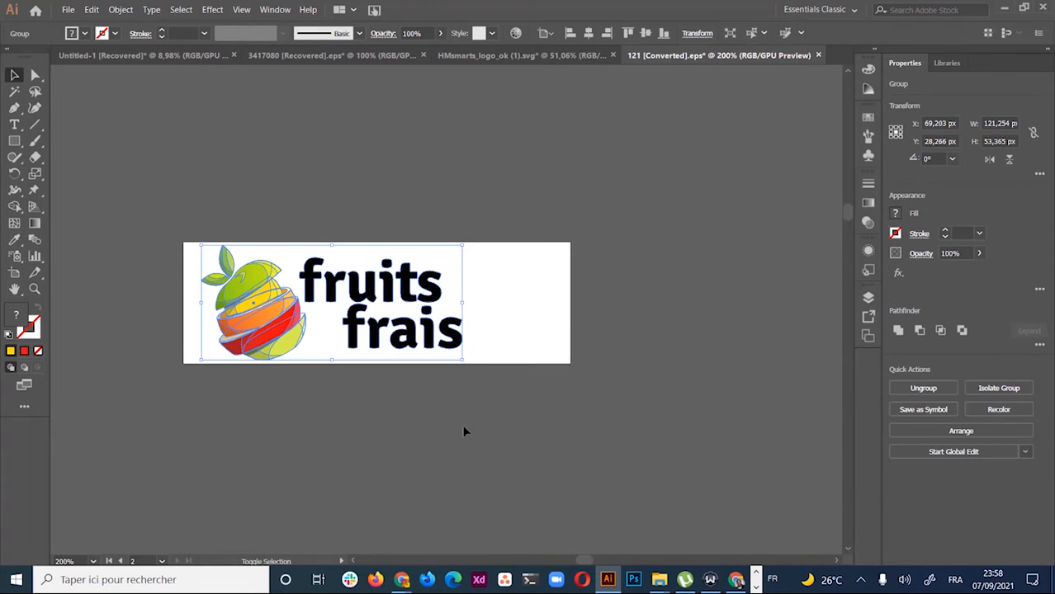
Nudge the grouped logo a few pixels left and switch to the Artboard tool
click(454, 510)
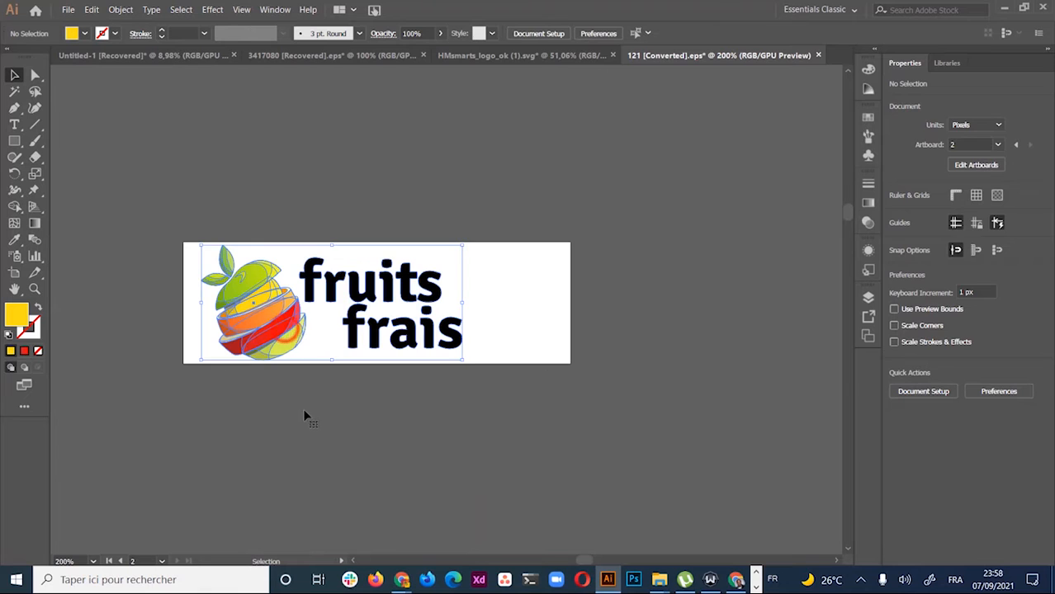
key(ctrl+a)
key(Left)
key(Left)
key(Left)
key(Left)
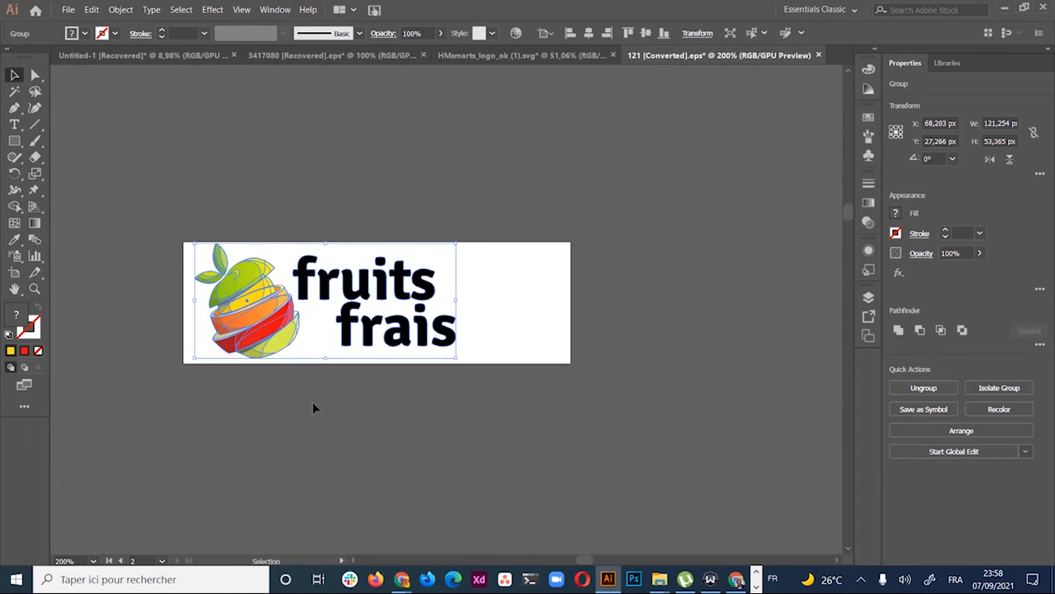
click(400, 447)
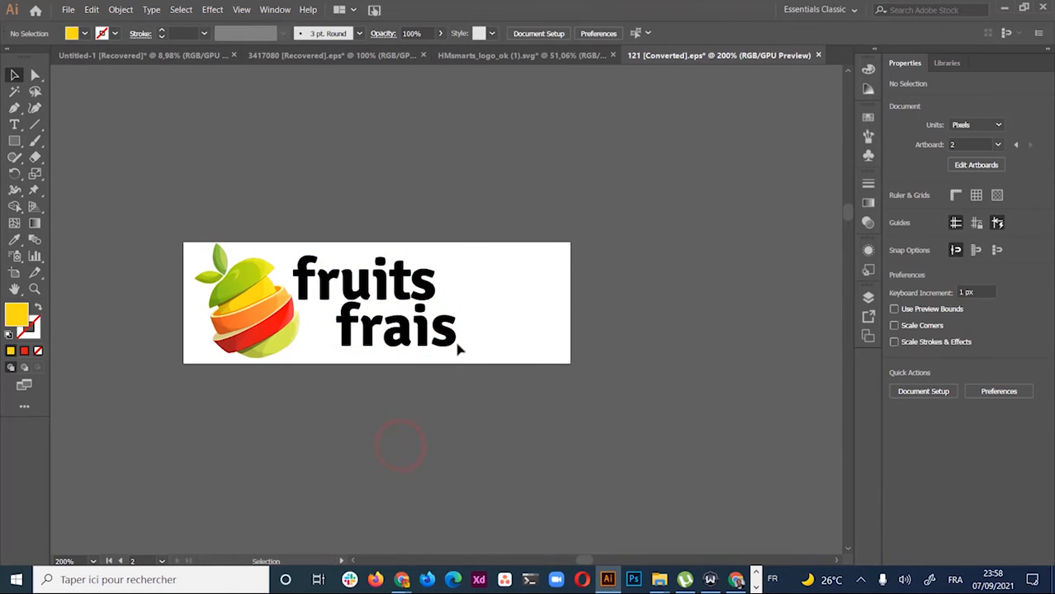
click(14, 274)
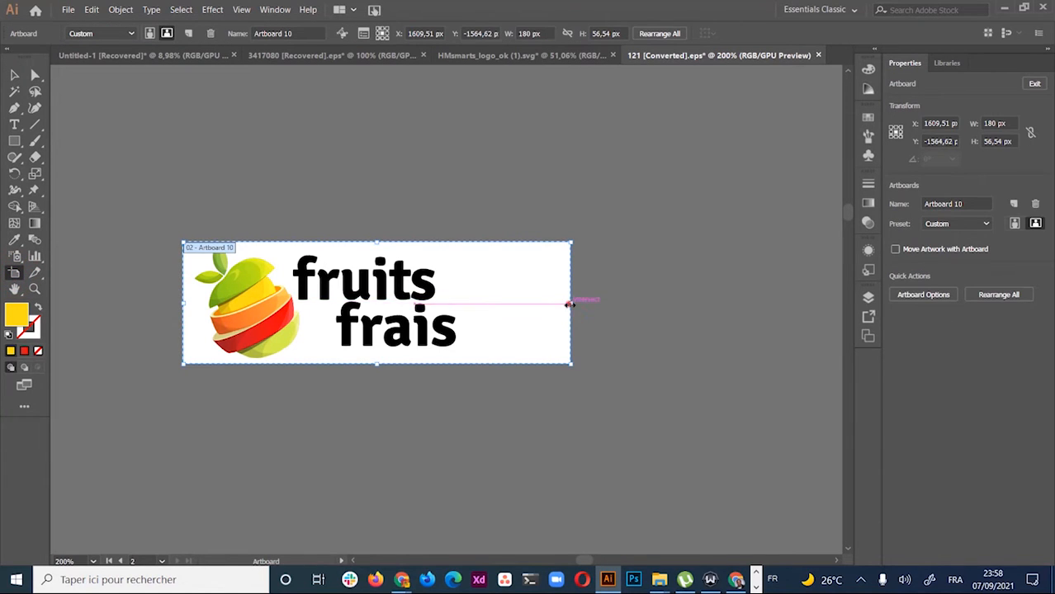
Narrow the artboard around the logo and recheck the demo site's logo size in DevTools
drag(571, 303, 478, 311)
key(alt+Tab)
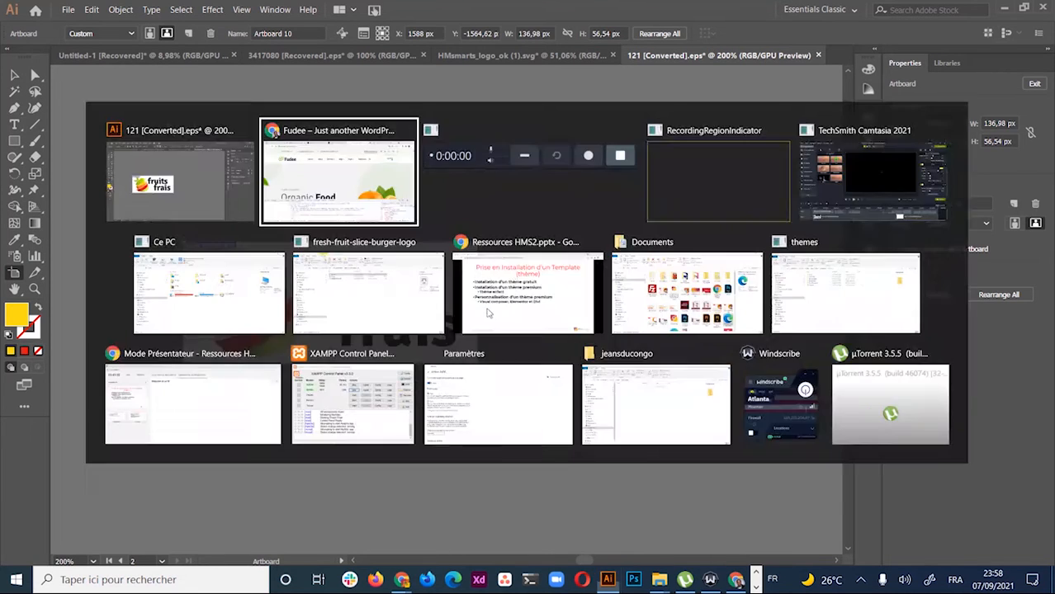
key(alt+Tab)
key(alt+Tab)
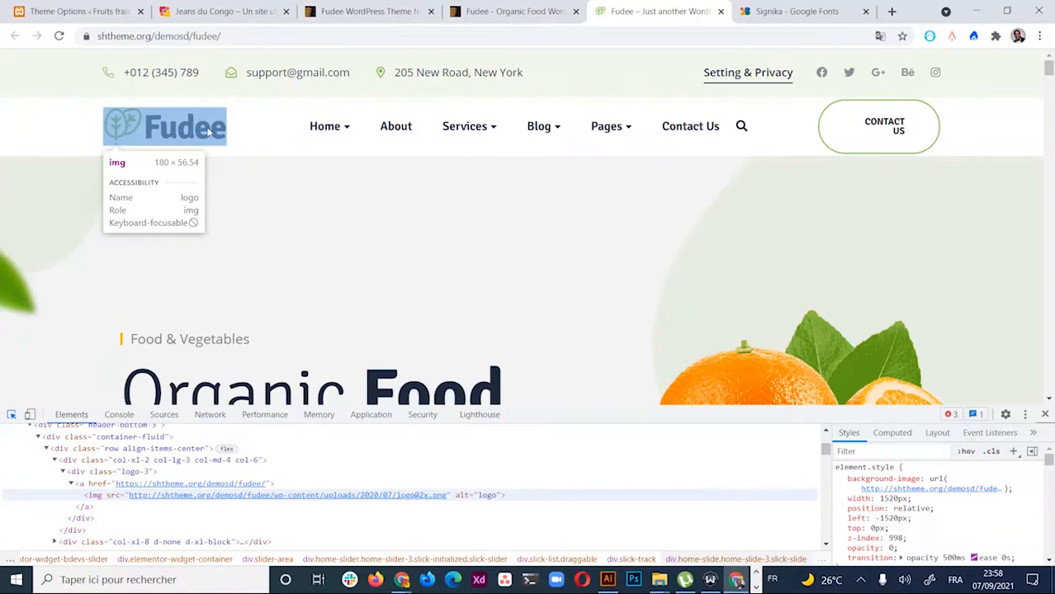
click(201, 125)
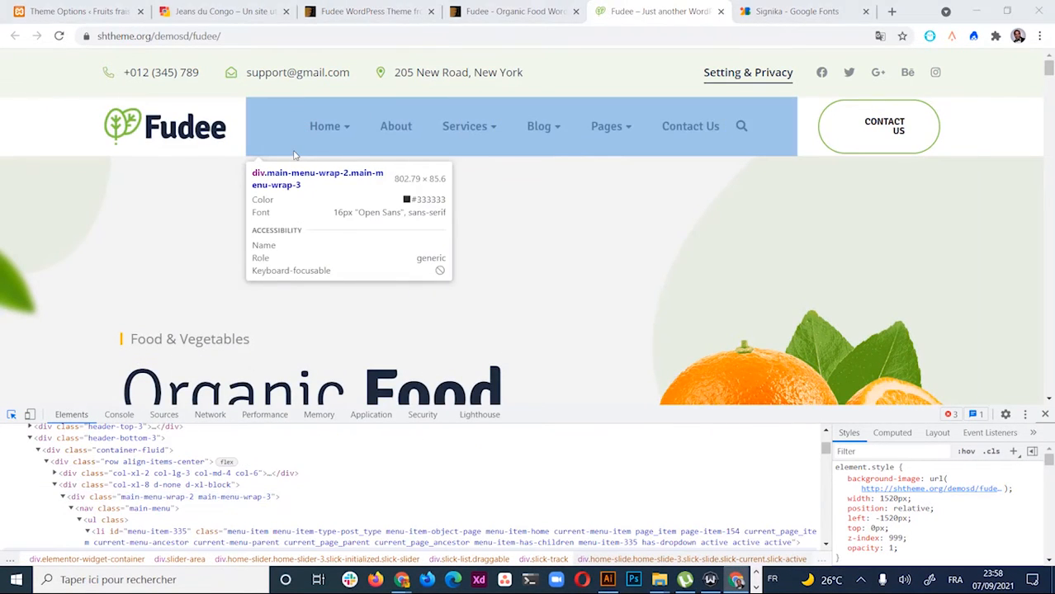
Return to Illustrator's Selection tool and open Save for Web with Alt+Shift+Ctrl+S
key(alt+Tab)
key(alt+Tab)
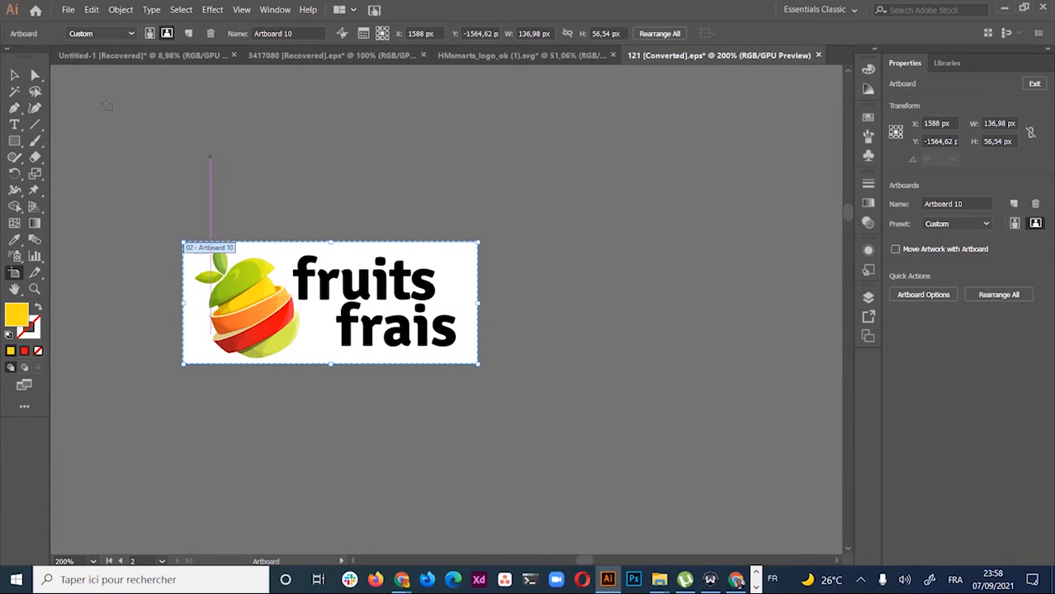
click(14, 76)
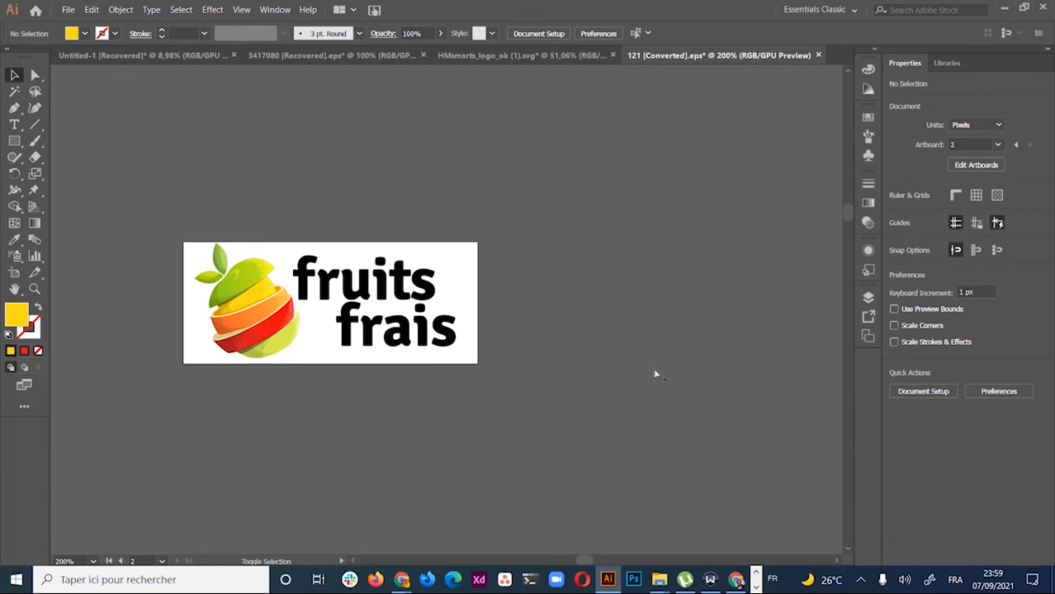
key(ctrl+alt+shift+s)
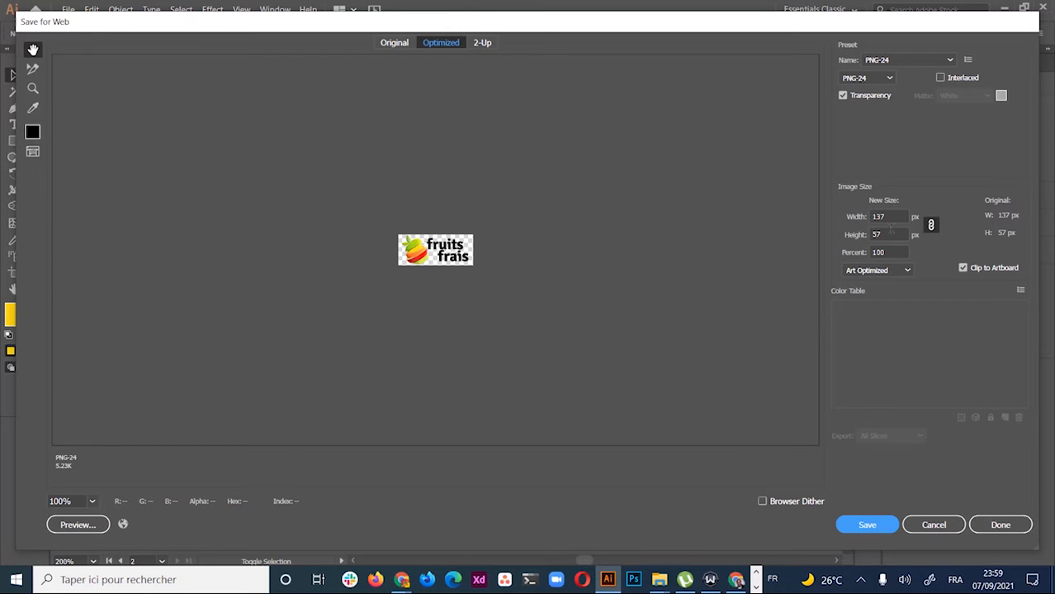
Keep the PNG-24 export at 137 × 57 px and save it
double_click(886, 234)
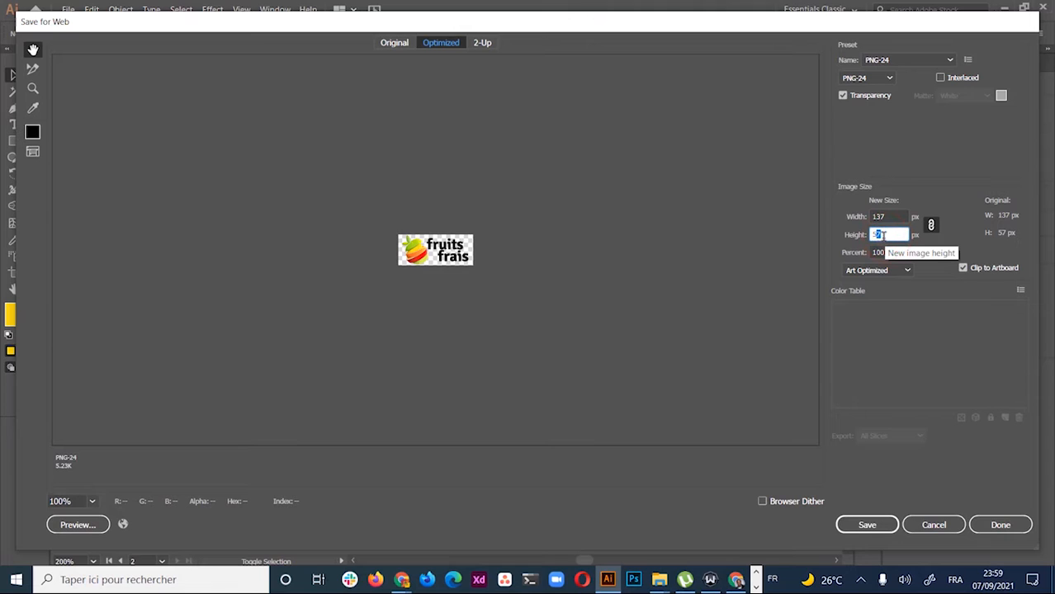
click(886, 234)
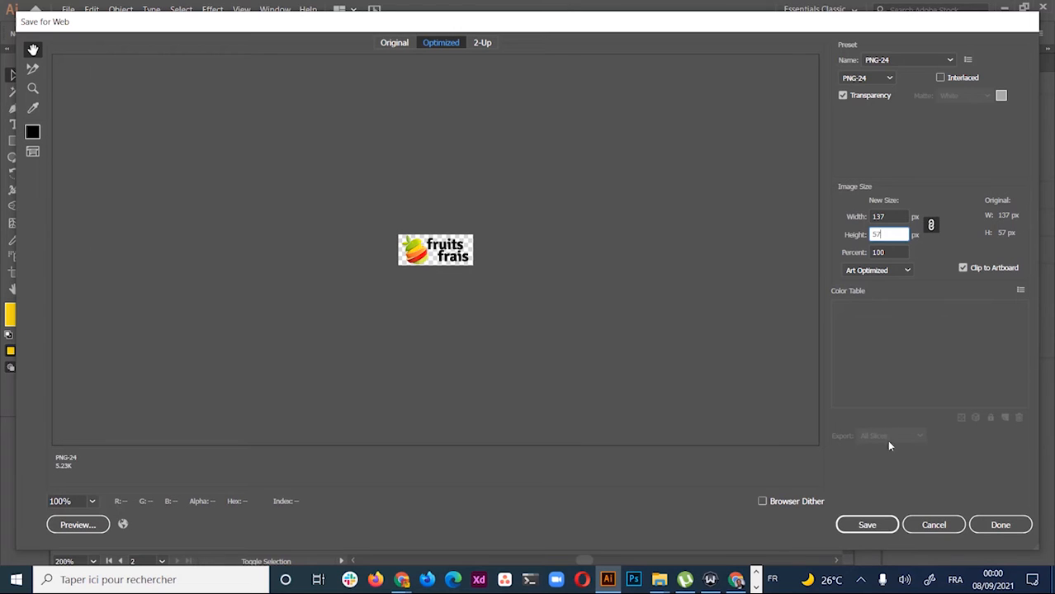
click(869, 526)
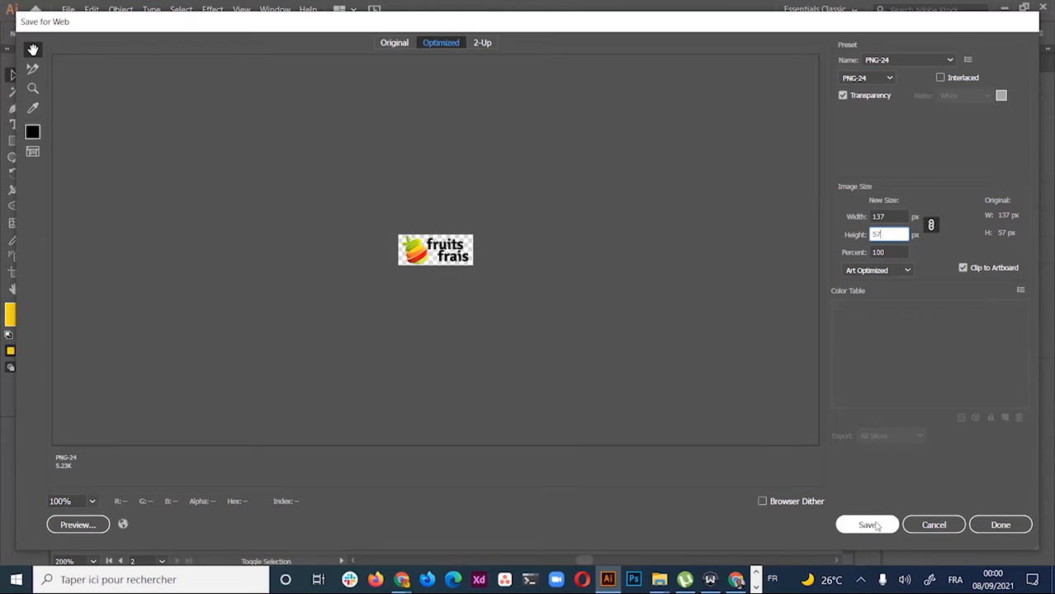
click(870, 526)
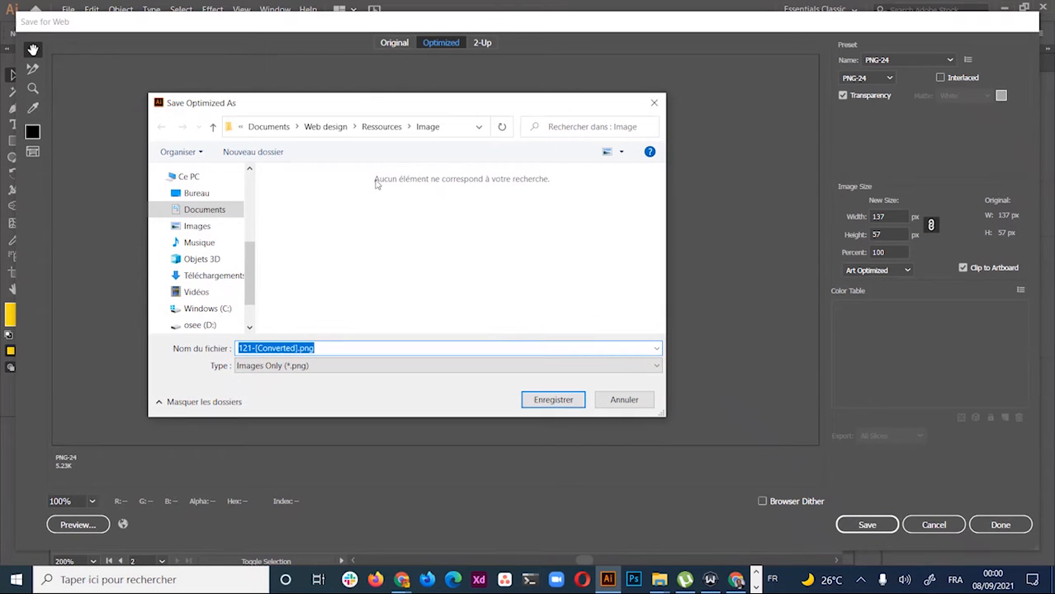
Name the file logo_fruitsfrais.png and save it in the Image folder
click(288, 346)
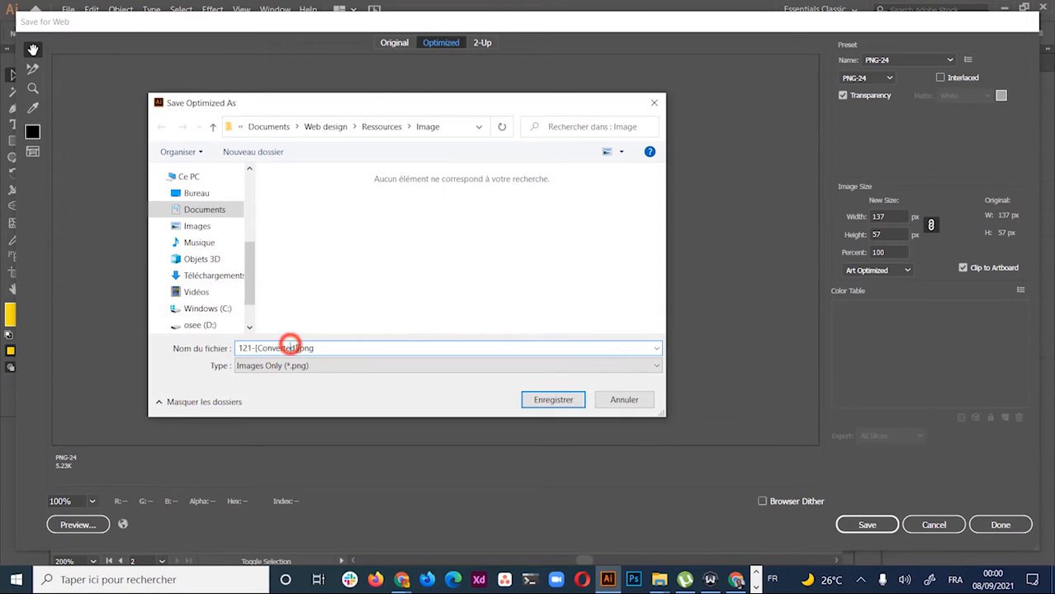
double_click(298, 348)
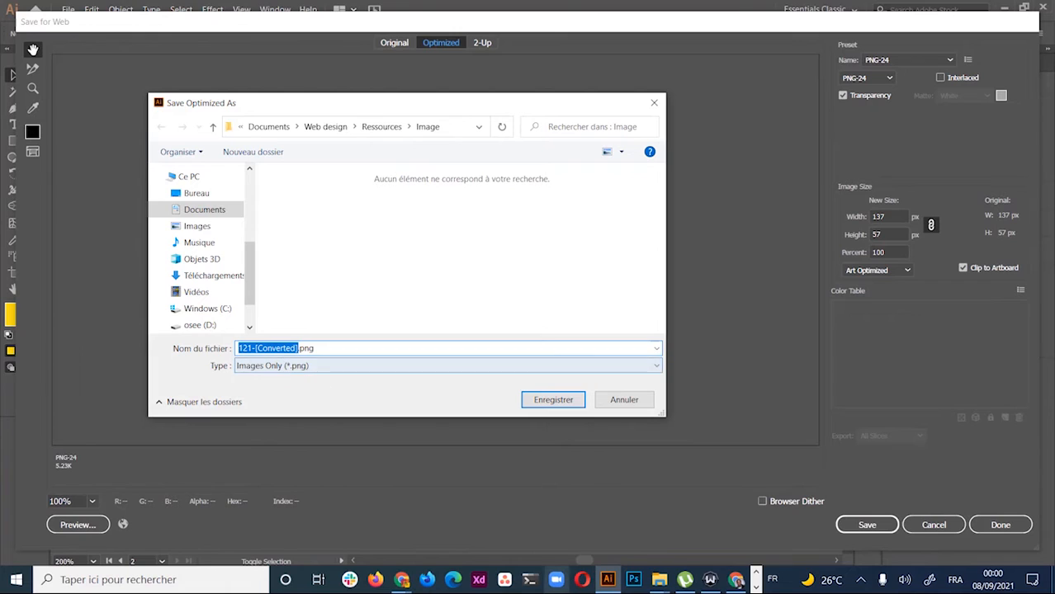
text(logo_fruitsfrais)
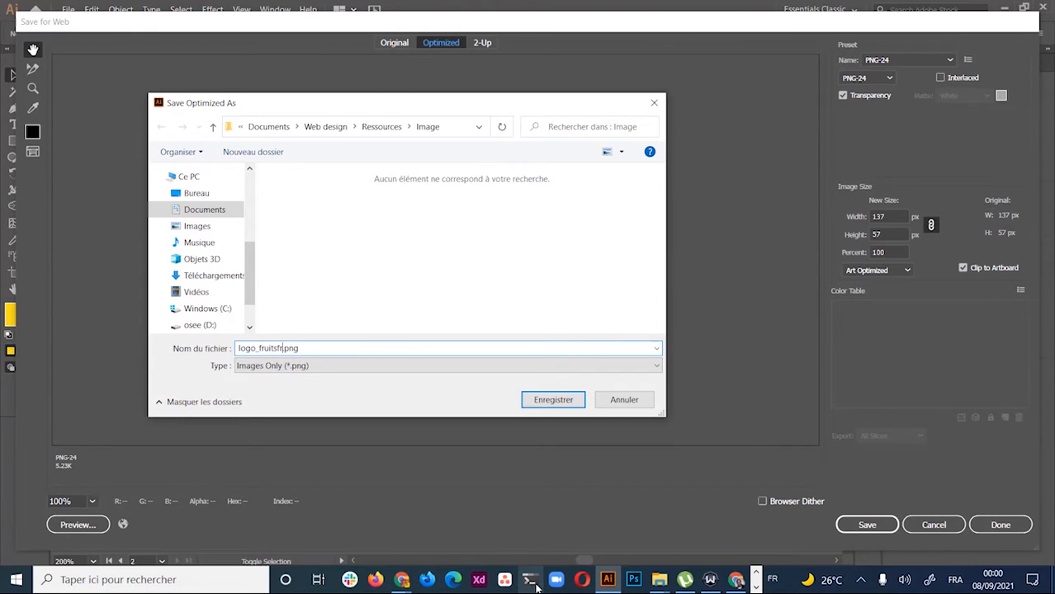
click(554, 400)
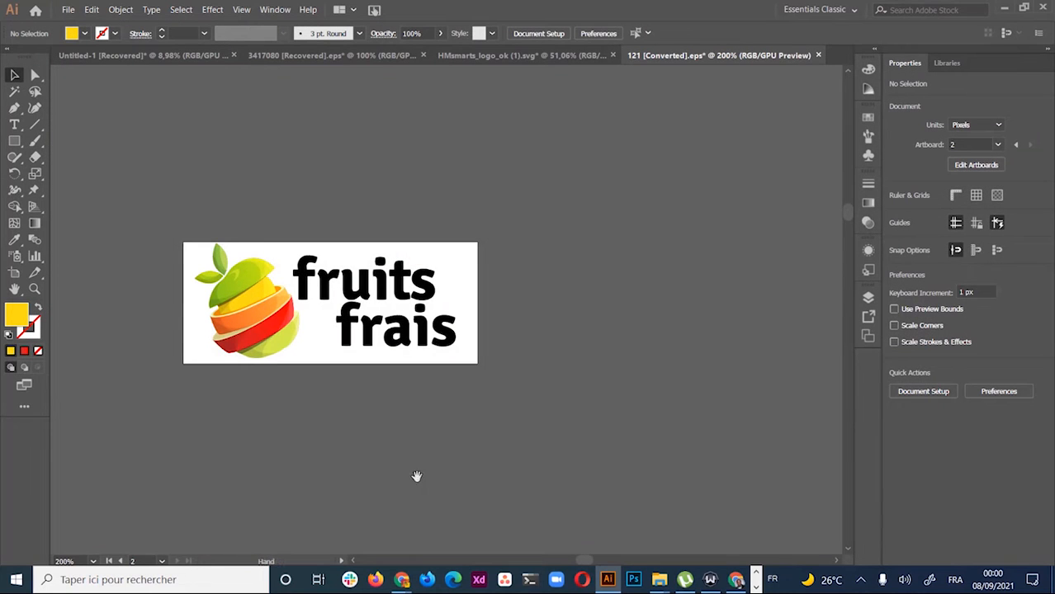
Zoom out and pan across the artboards to centre the fruit-only artboard
drag(414, 475, 525, 254)
drag(411, 450, 534, 311)
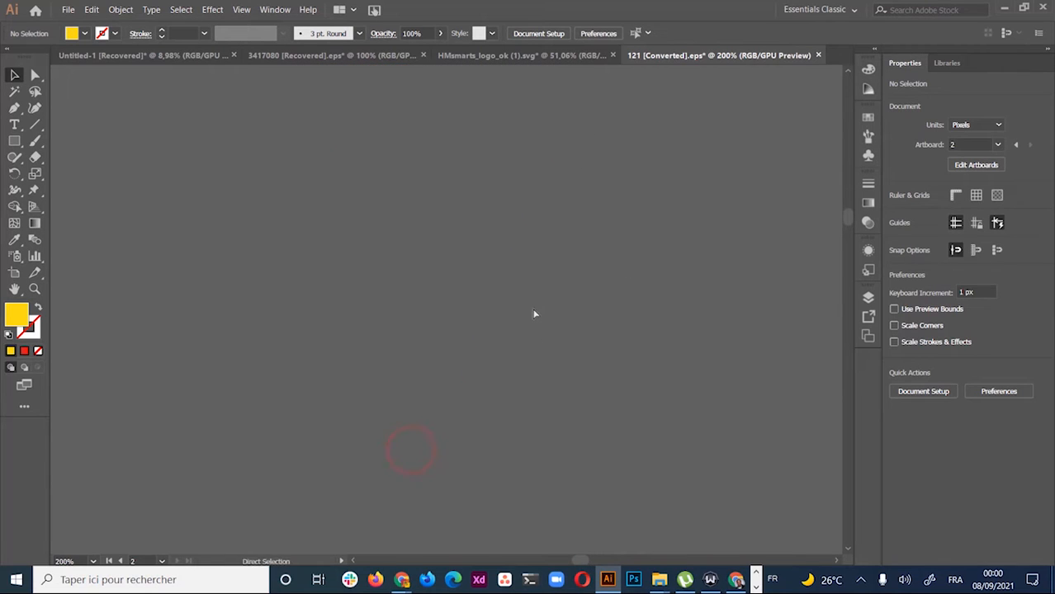
ctrl+alt+click(510, 267)
ctrl+alt+click(509, 268)
ctrl+alt+click(509, 268)
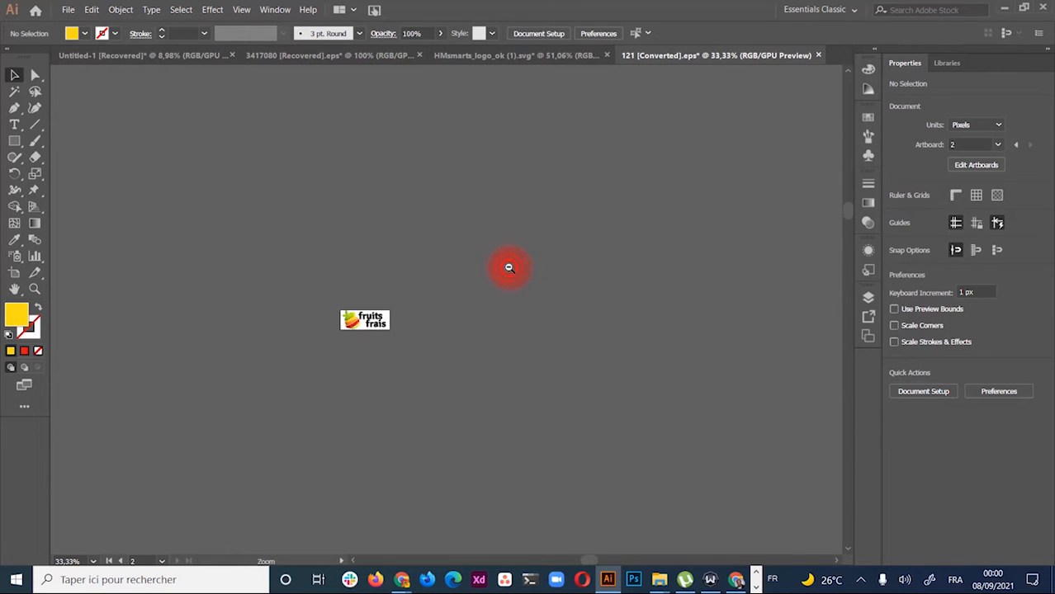
ctrl+alt+click(491, 313)
drag(363, 405, 676, 188)
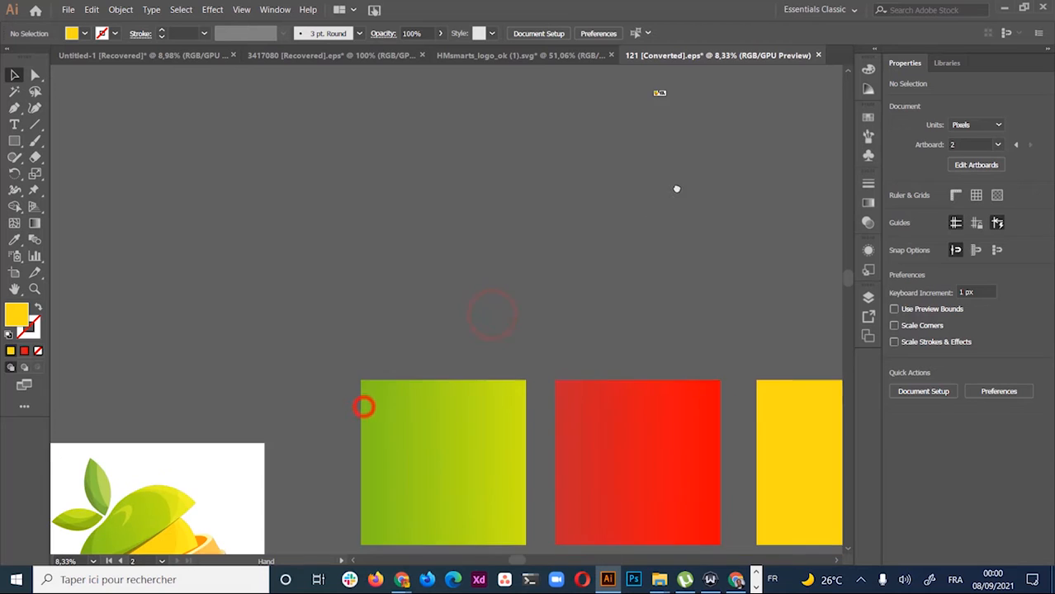
drag(553, 351, 715, 204)
drag(418, 385, 598, 340)
drag(484, 419, 451, 321)
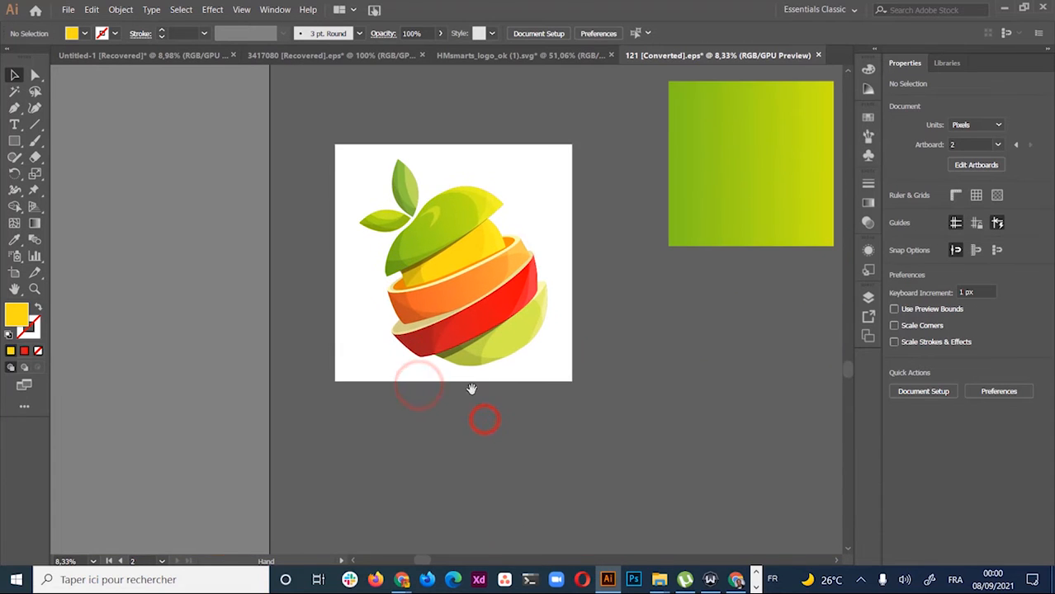
drag(614, 269, 598, 423)
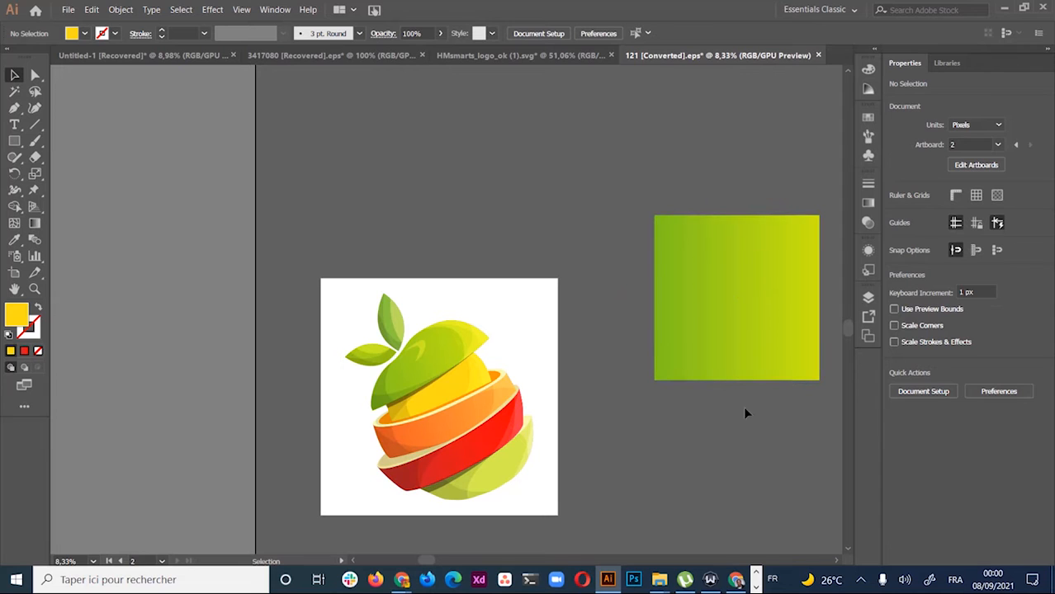
drag(630, 499, 579, 356)
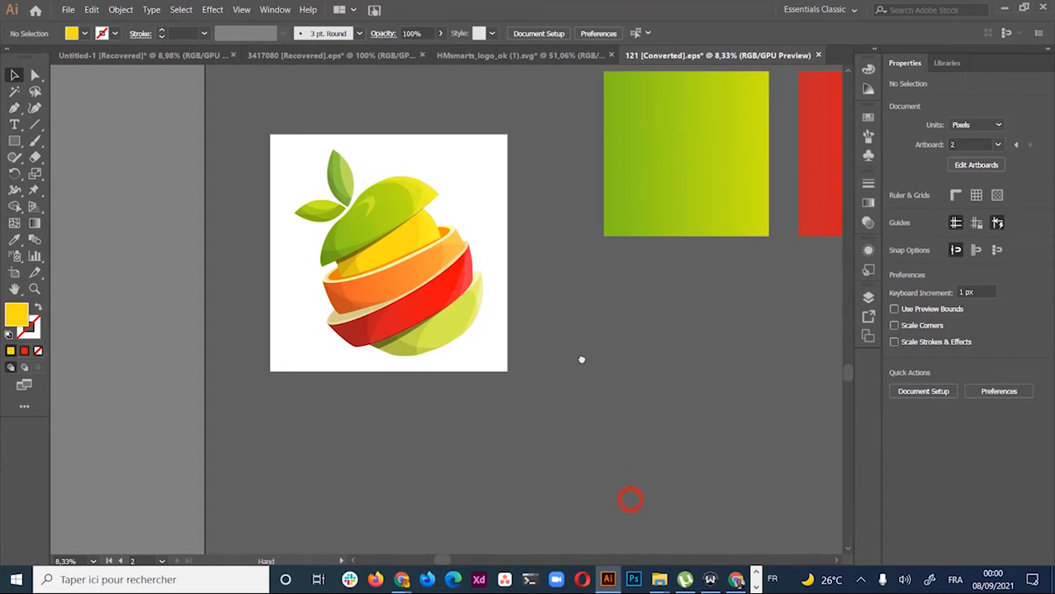
drag(575, 299, 576, 454)
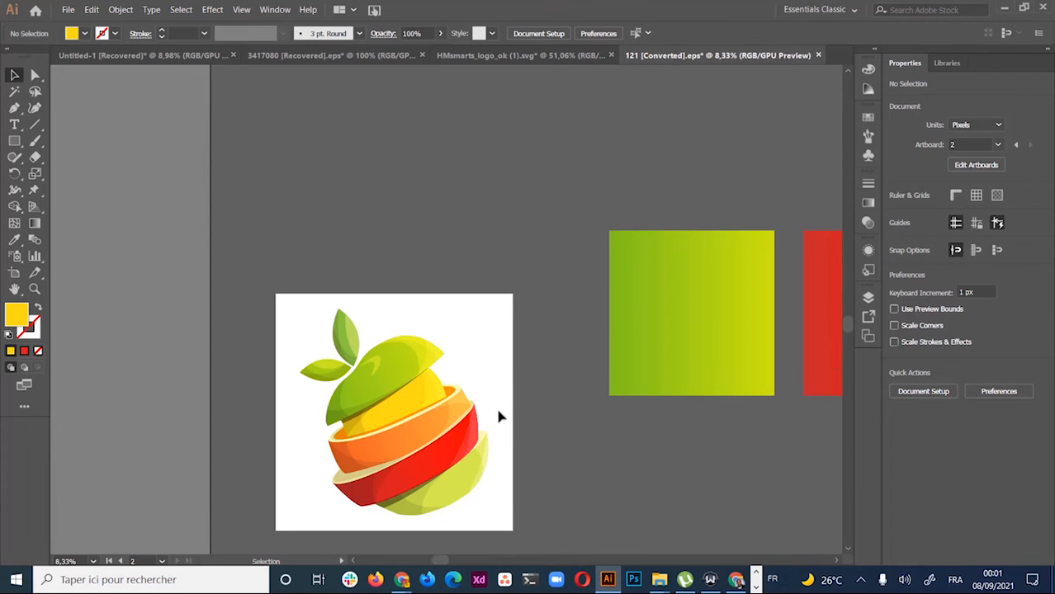
scroll(498, 417, down, 3)
Marquee-select the whole fruit illustration and open its Save for Web settings
drag(450, 150, 292, 444)
click(536, 324)
drag(545, 199, 265, 473)
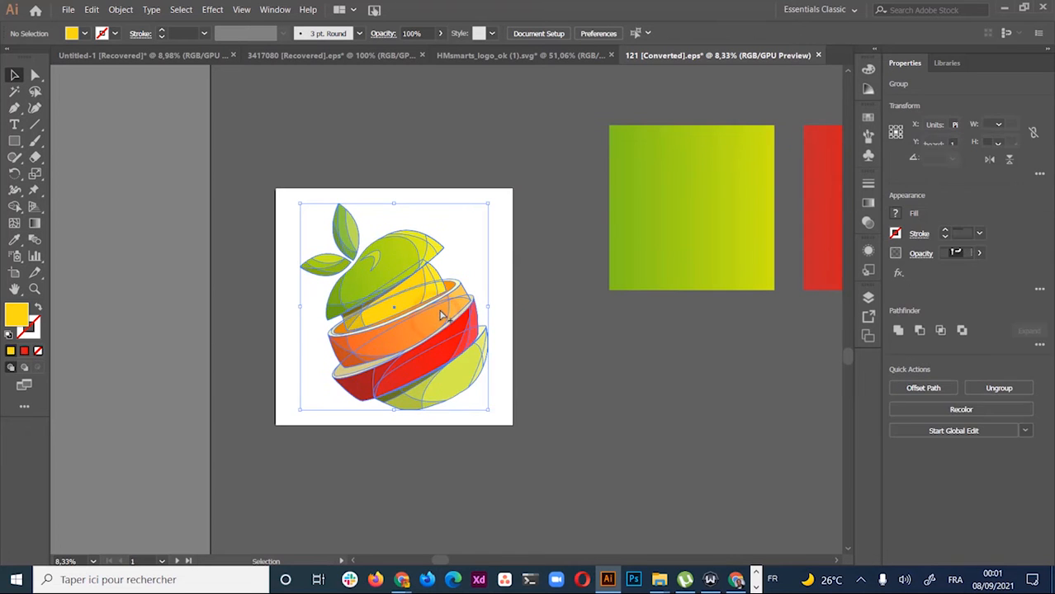
key(ctrl+alt+shift+s)
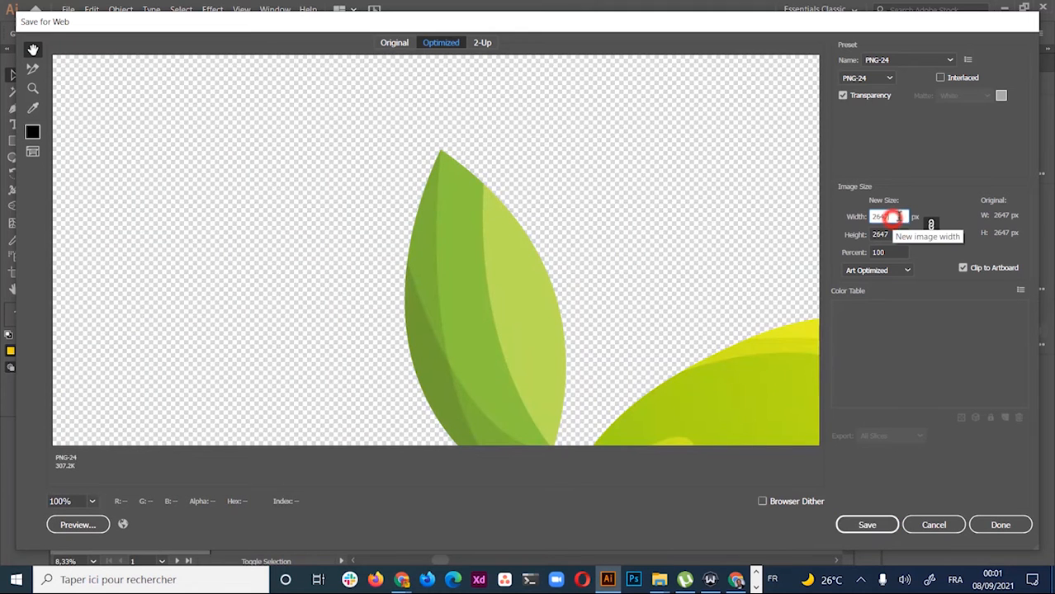
Export the fruit illustration at 512 px width as 121-[Converted].png, then return to Chrome
double_click(885, 216)
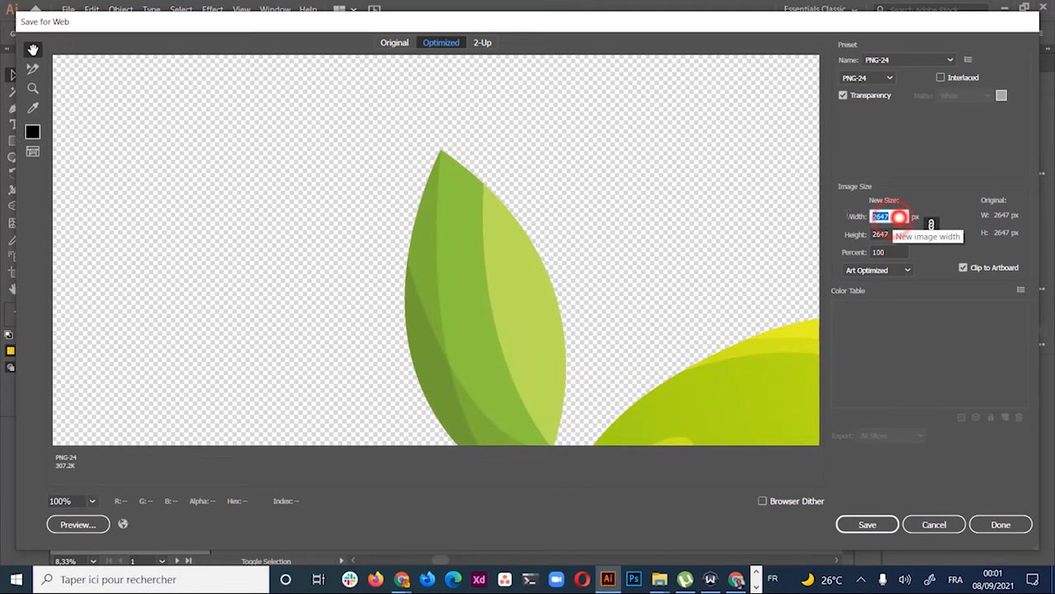
text(512)
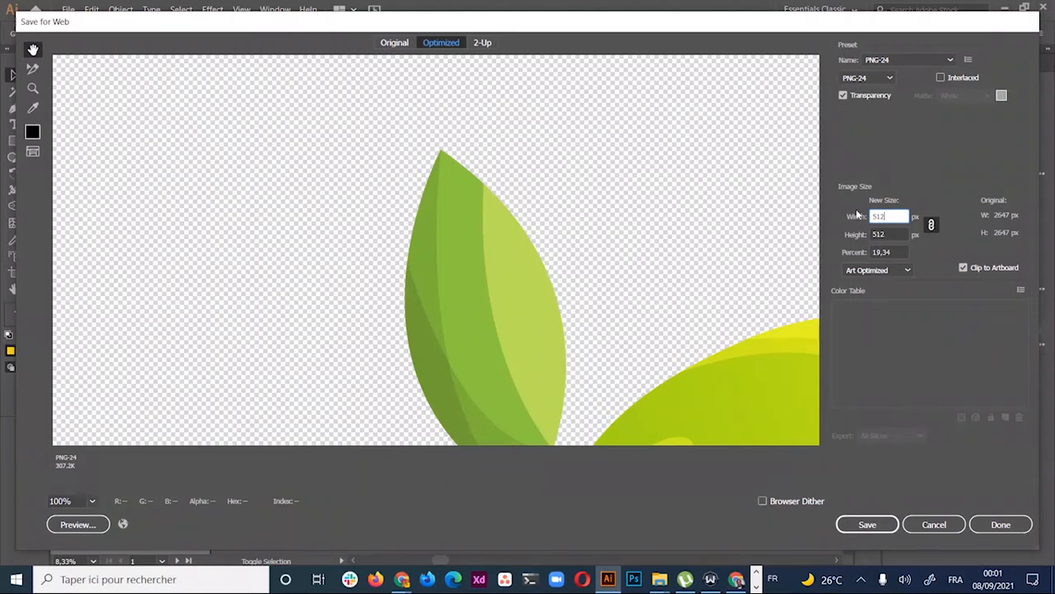
click(891, 234)
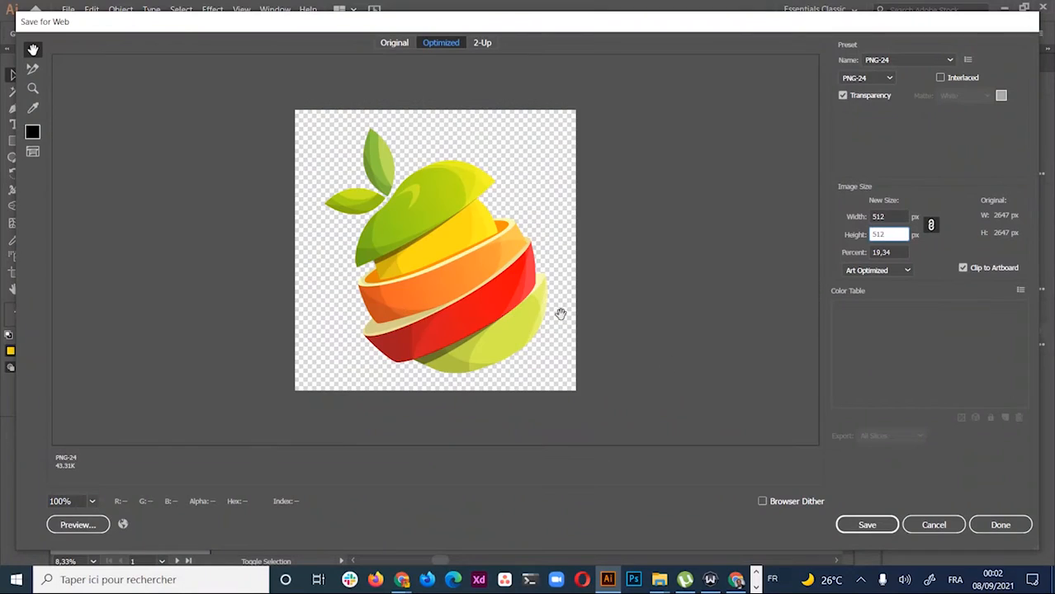
click(495, 329)
click(860, 524)
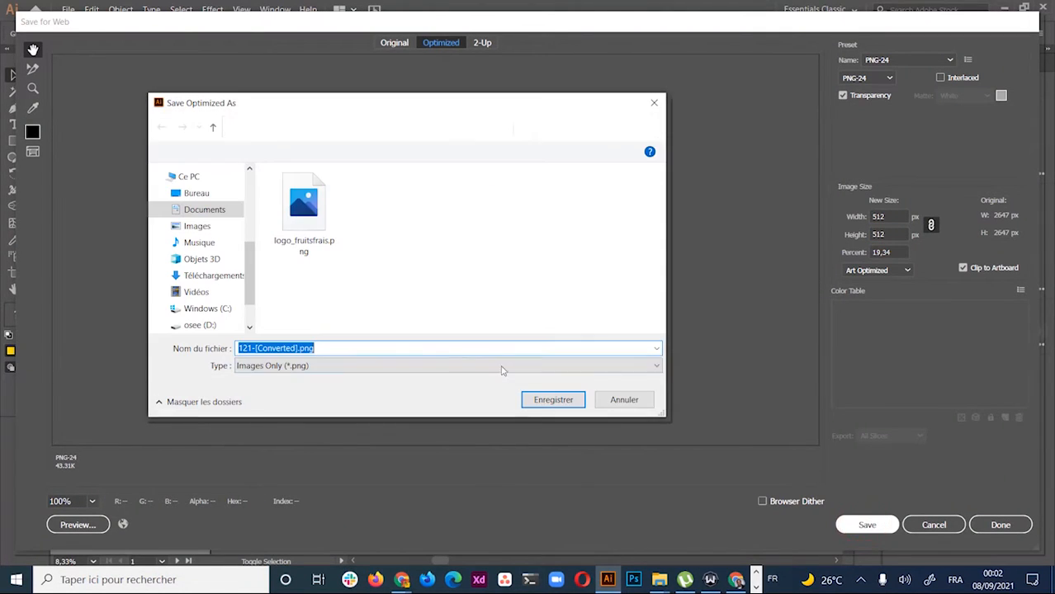
click(548, 398)
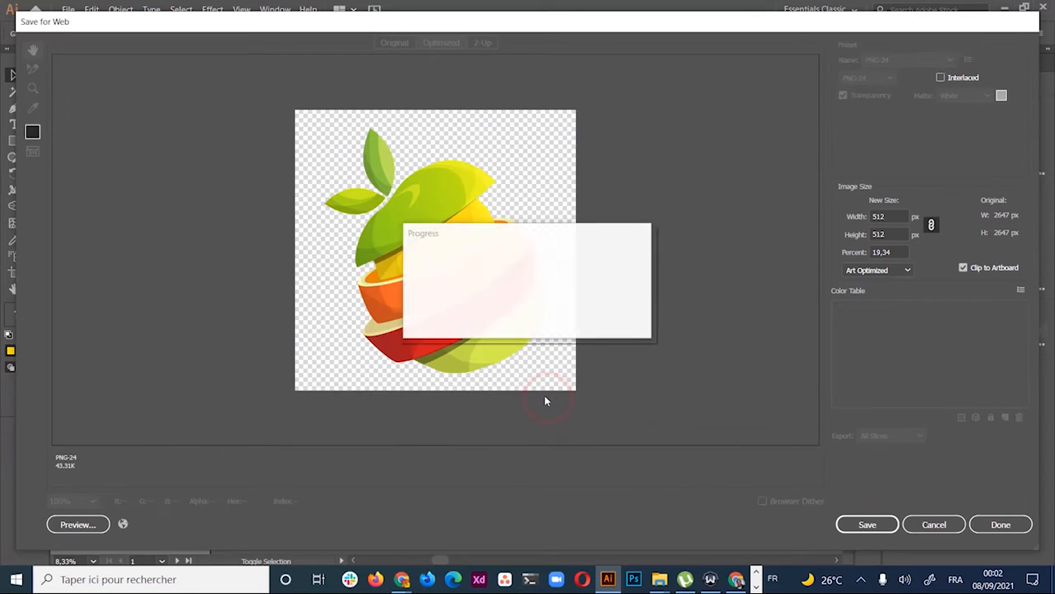
key(alt+Tab)
key(alt+Tab)
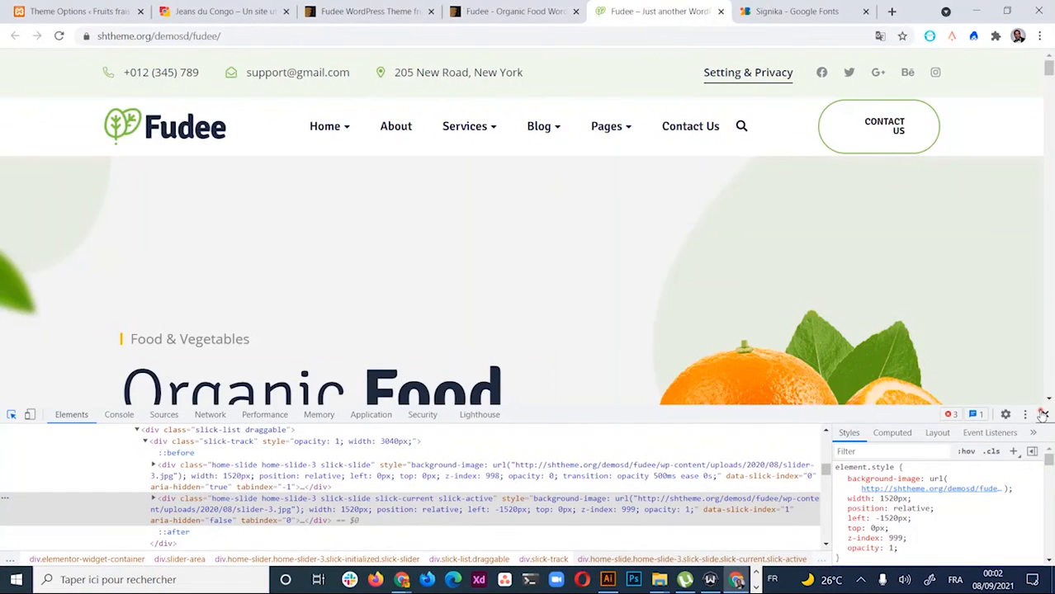
Upload logo_fruitsfrais.png to the media library and select it as the theme's Logo Upload image
click(1042, 415)
click(74, 11)
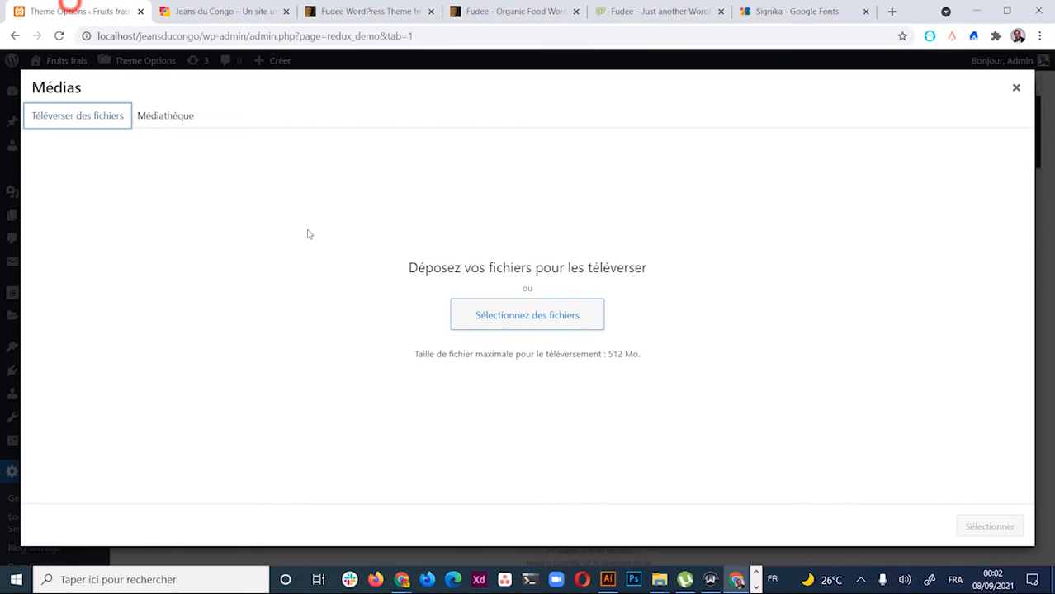
click(539, 322)
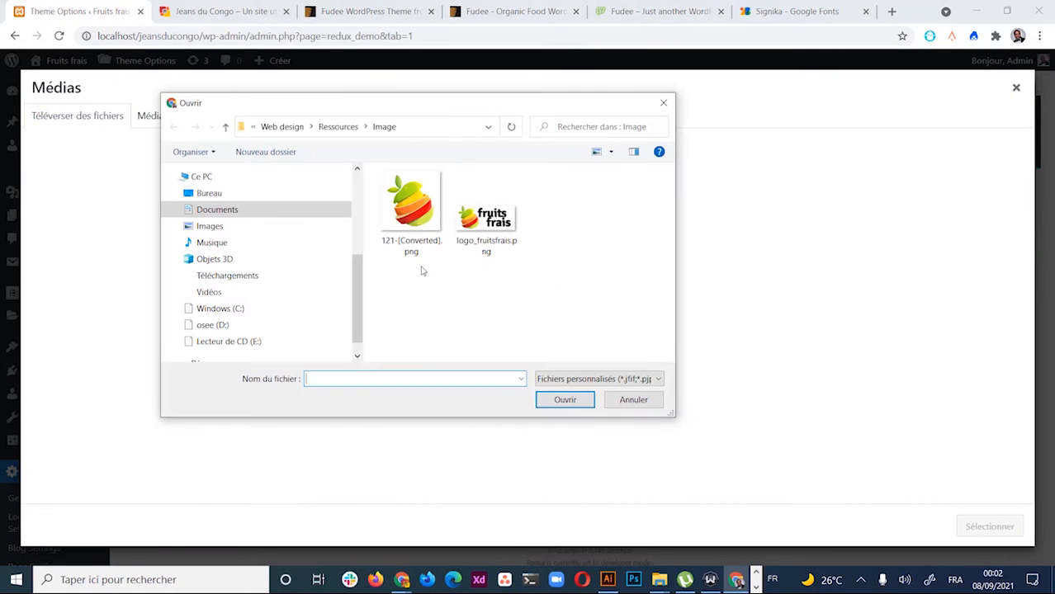
double_click(498, 220)
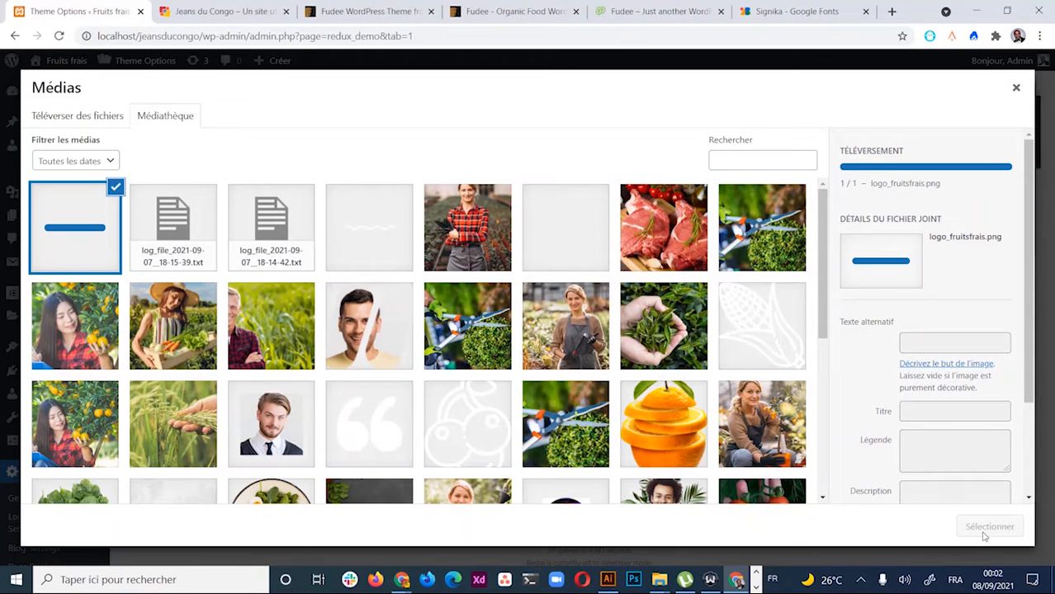
click(987, 529)
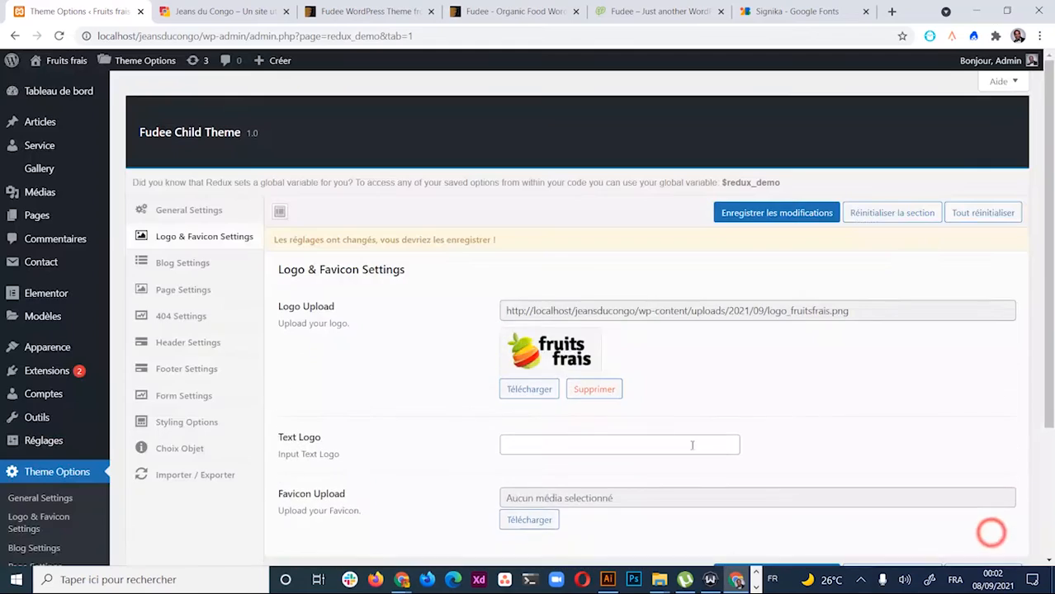
scroll(684, 408, down, 4)
scroll(702, 384, up, 3)
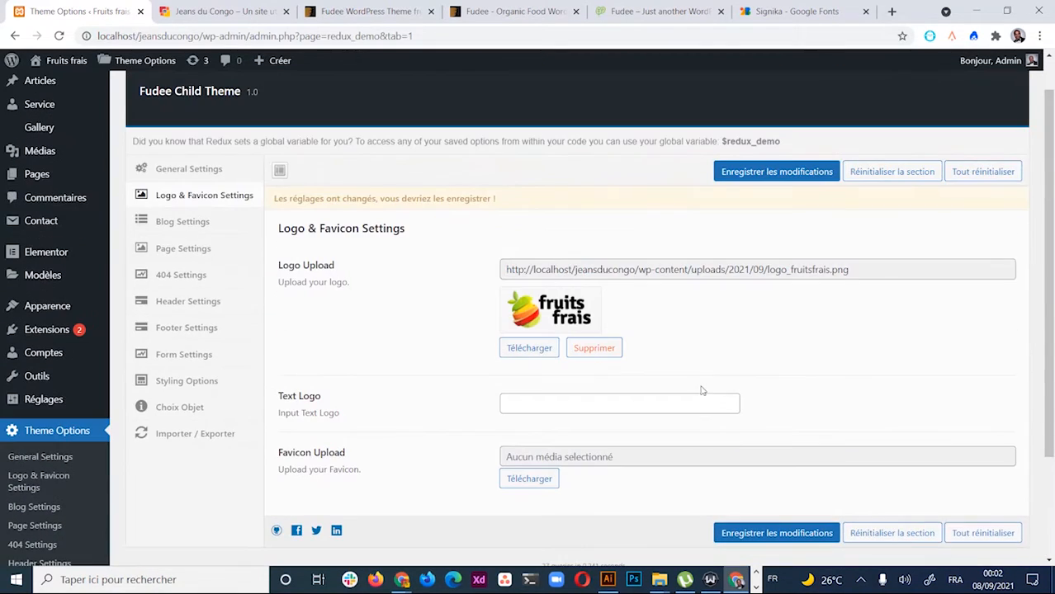
scroll(708, 384, down, 1)
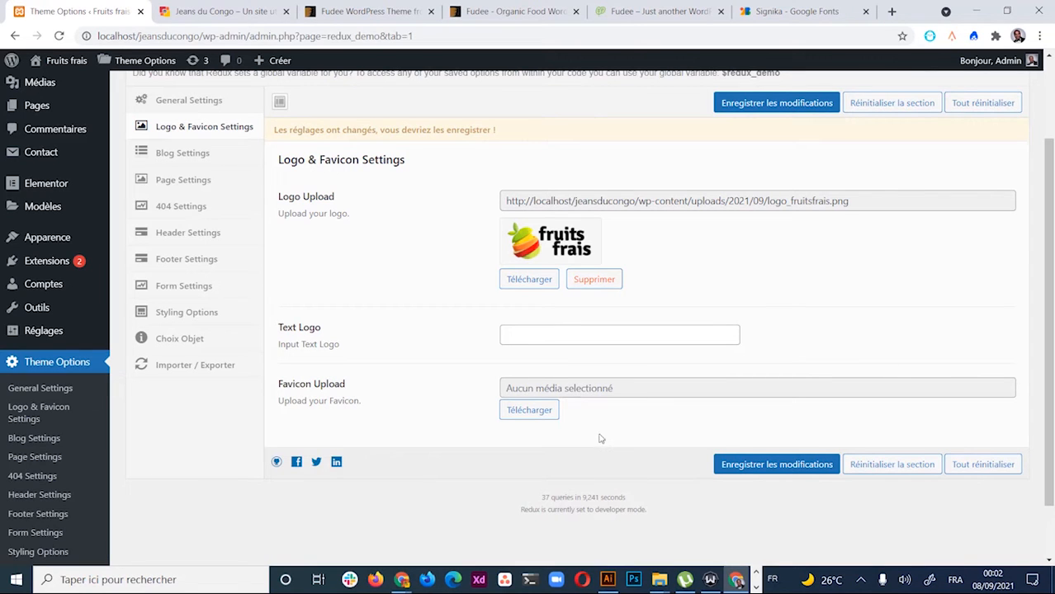
Upload 121-[Converted].png to the media library and select it as the theme's favicon
click(531, 408)
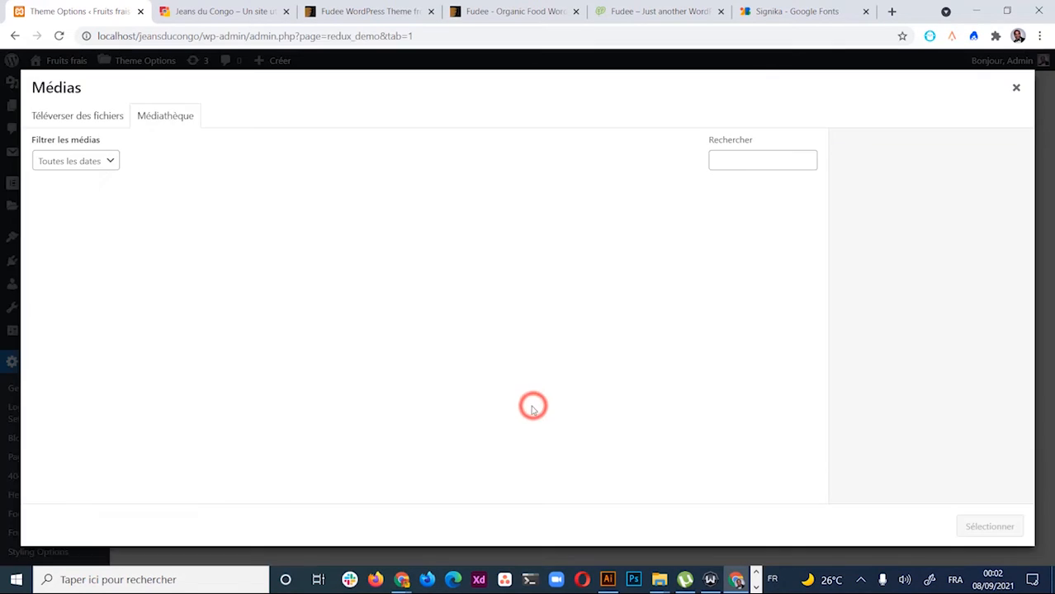
click(102, 115)
click(521, 321)
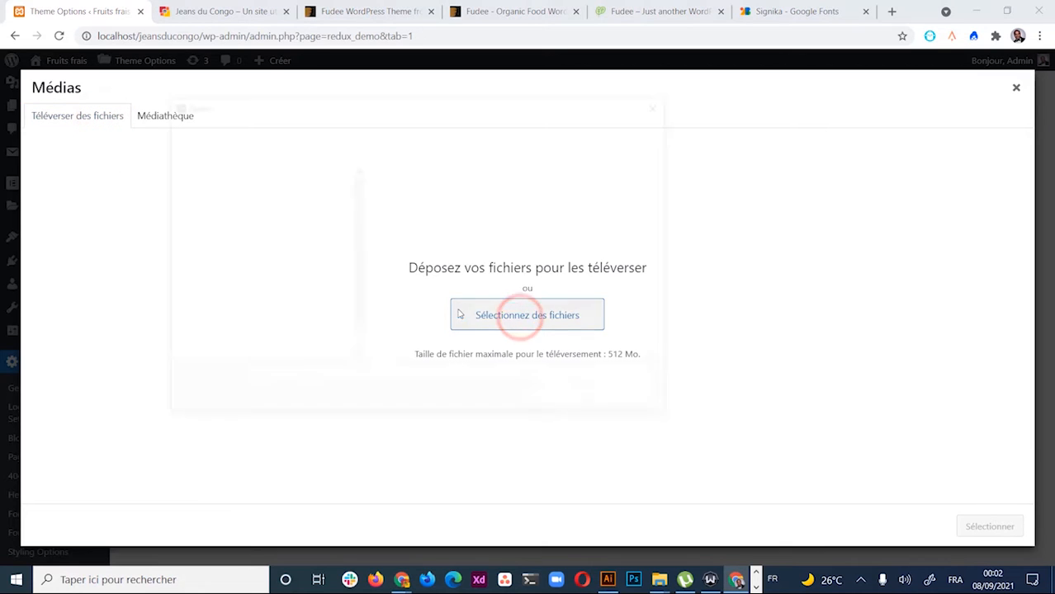
click(418, 192)
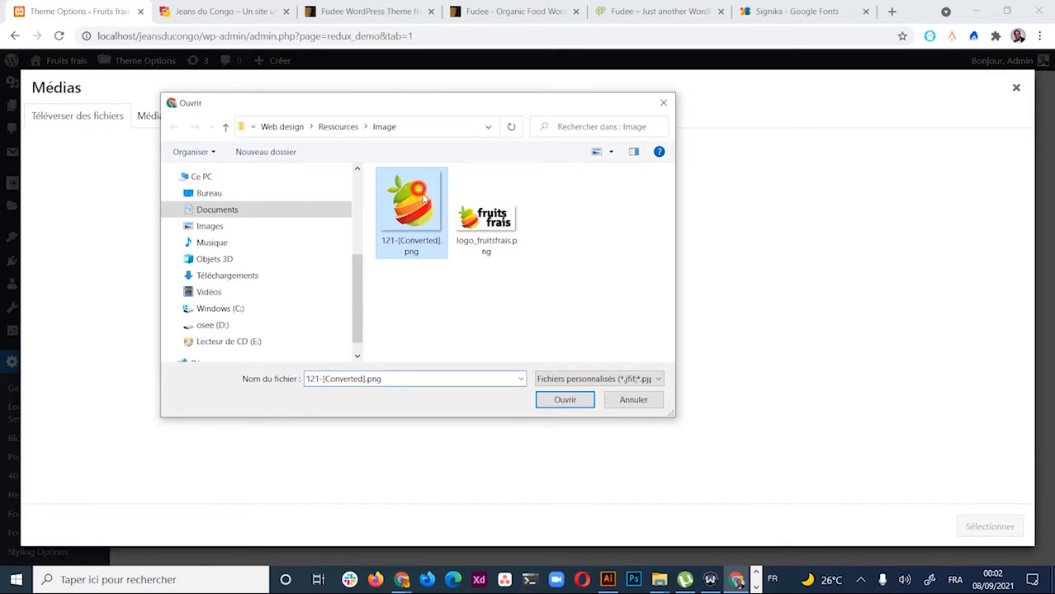
click(571, 402)
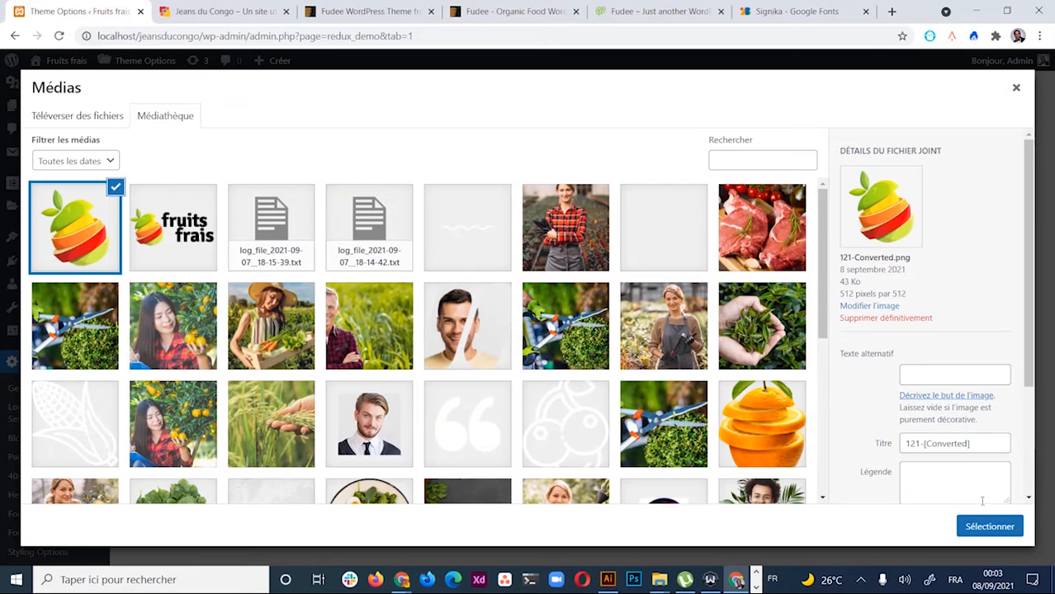
click(984, 525)
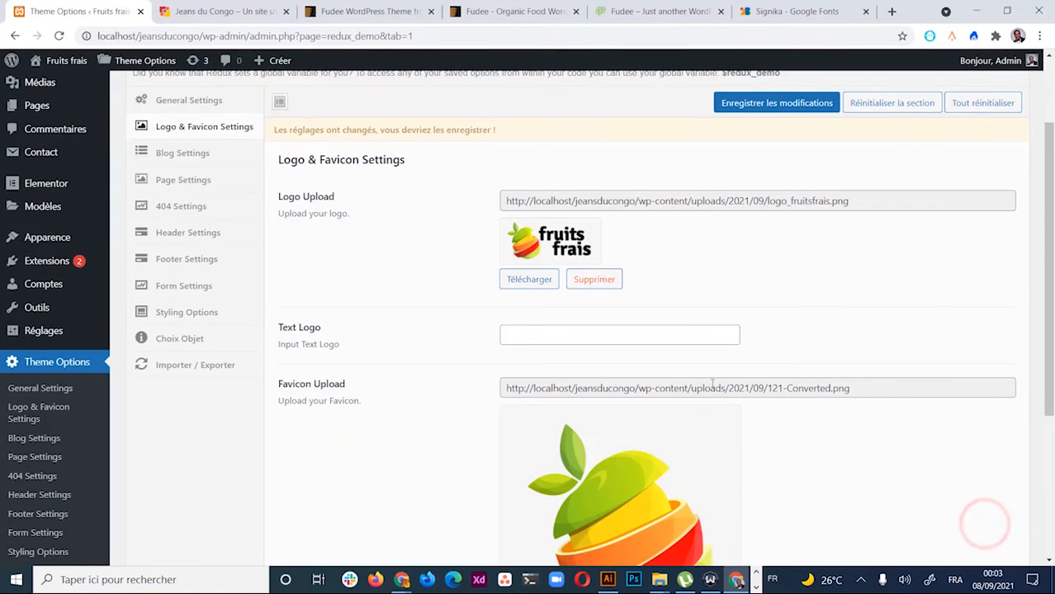
scroll(796, 363, down, 3)
scroll(806, 392, up, 2)
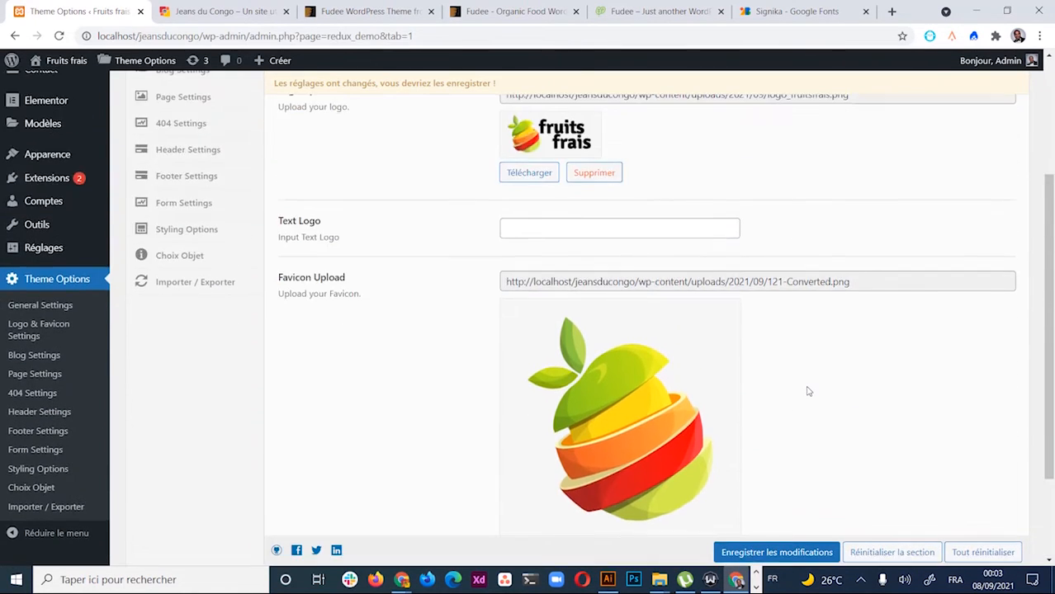
scroll(806, 391, down, 2)
Save the logo and favicon settings with Enregistrer les modifications
click(793, 469)
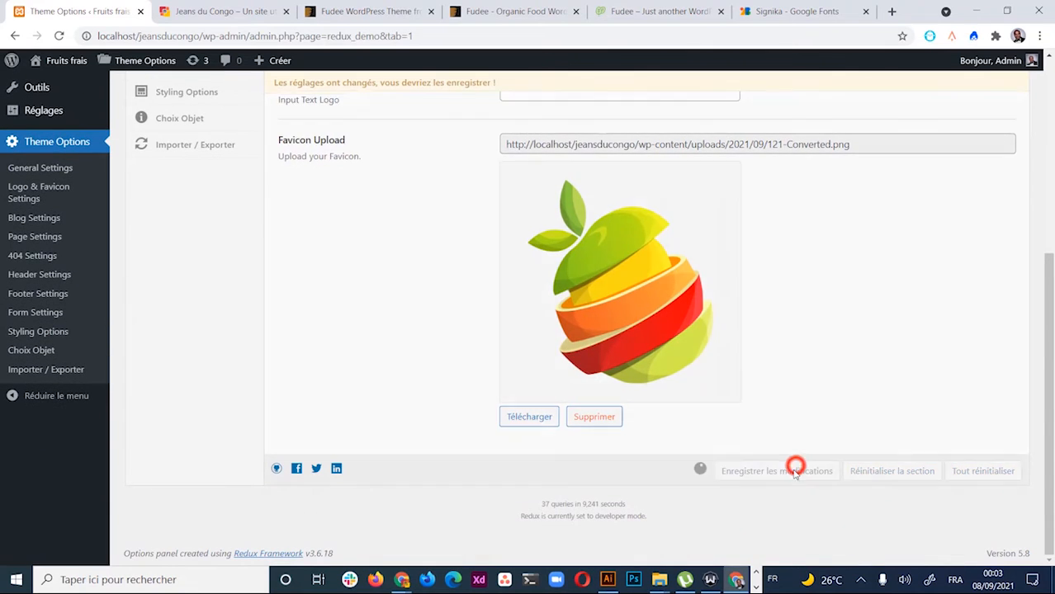
scroll(836, 321, down, 2)
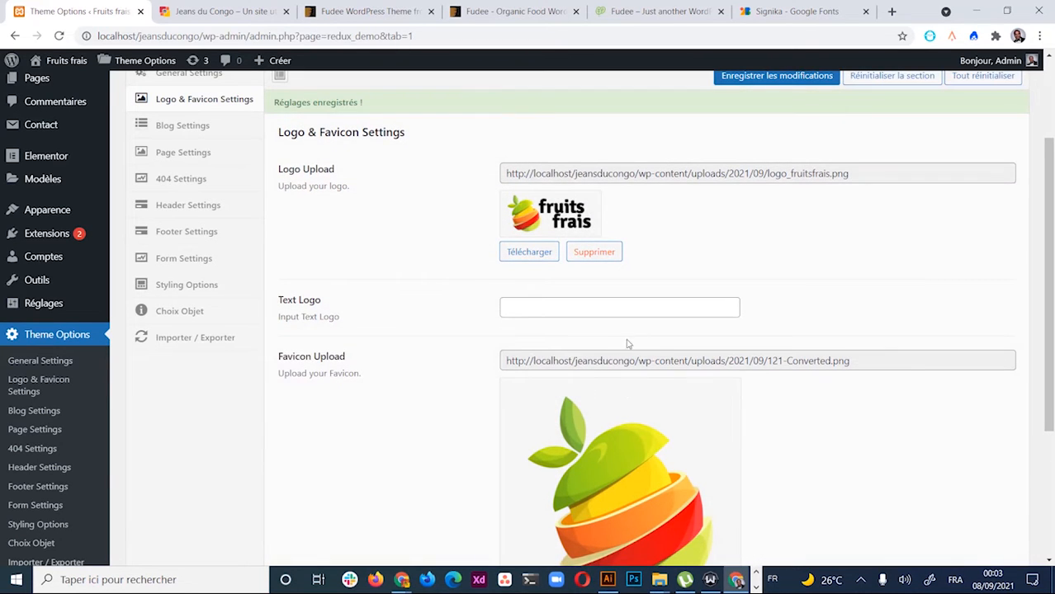
scroll(644, 340, up, 2)
Look through the Blog Settings and Page Settings sections, ending on the 404 Settings section
click(165, 263)
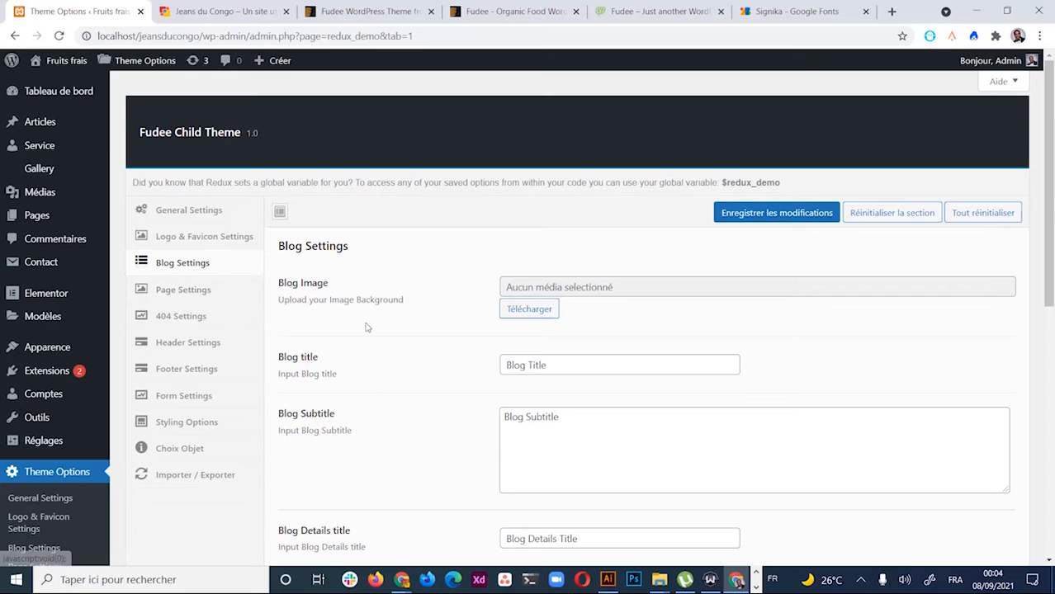
click(209, 289)
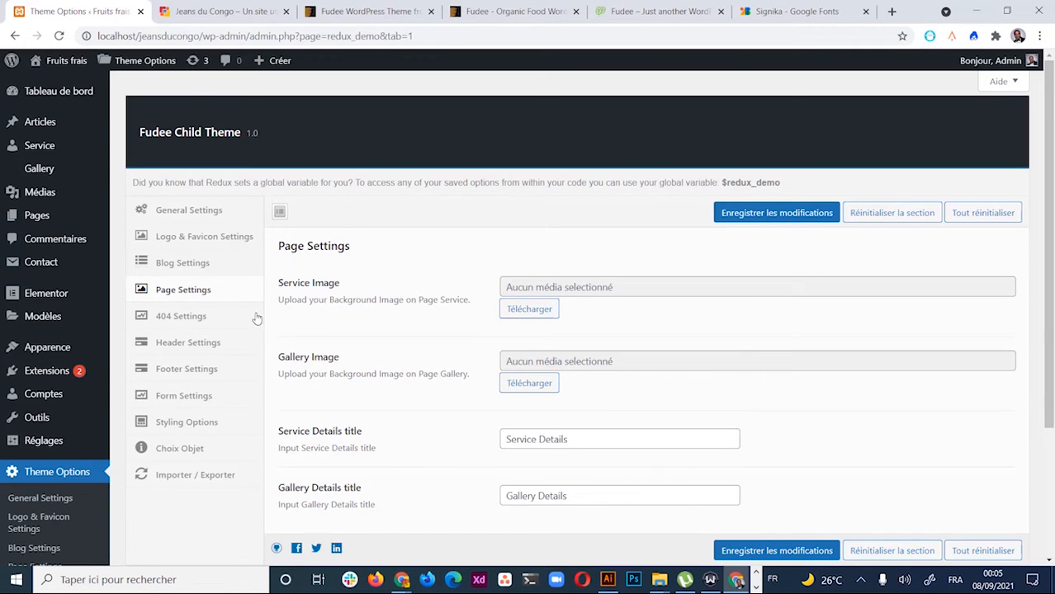
click(199, 326)
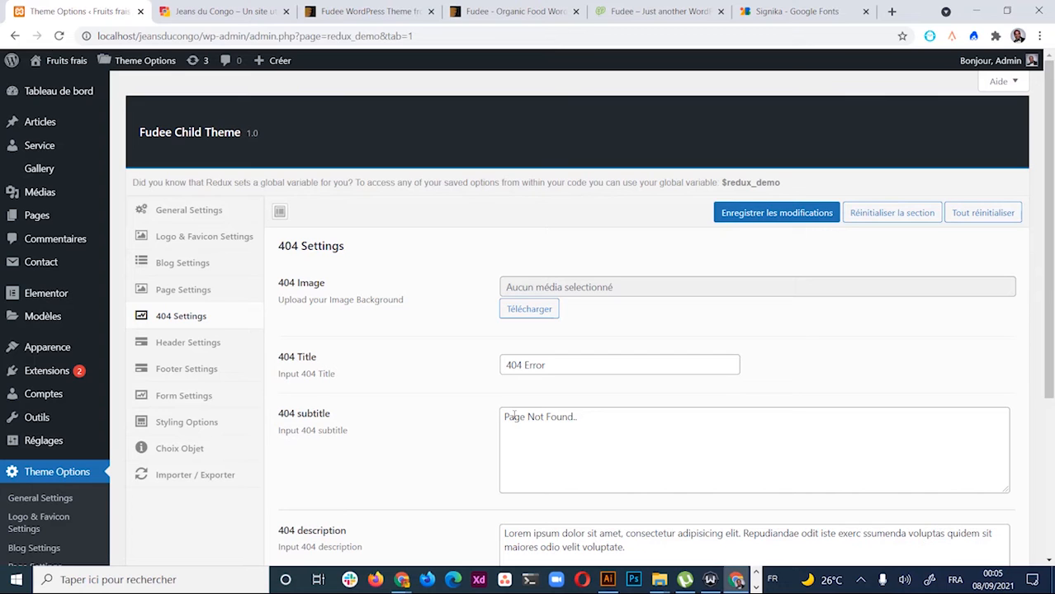
Select the 404 description text in the 404 Settings section
scroll(569, 392, down, 2)
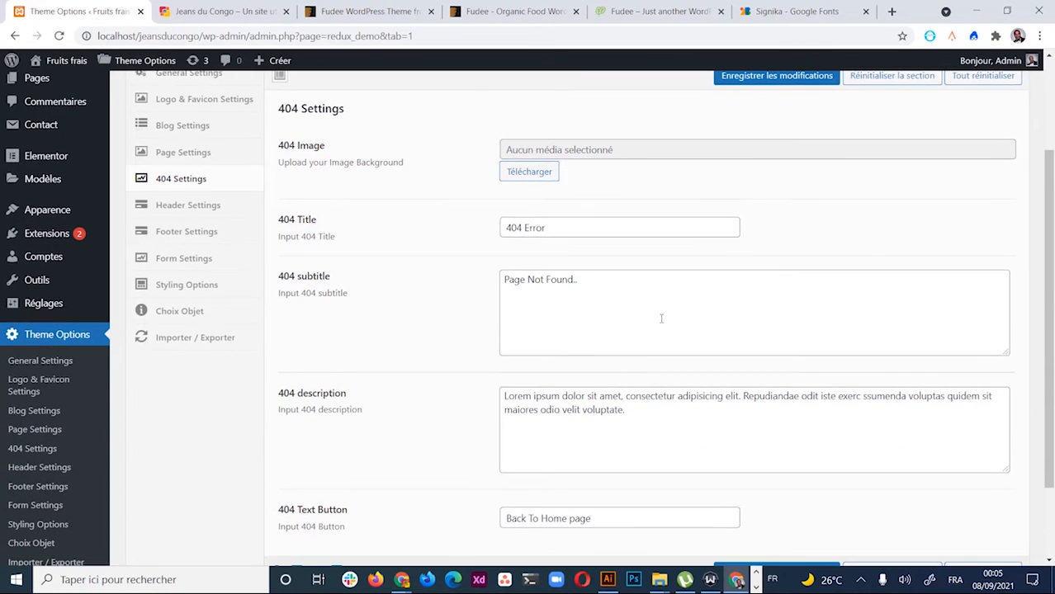
triple_click(629, 413)
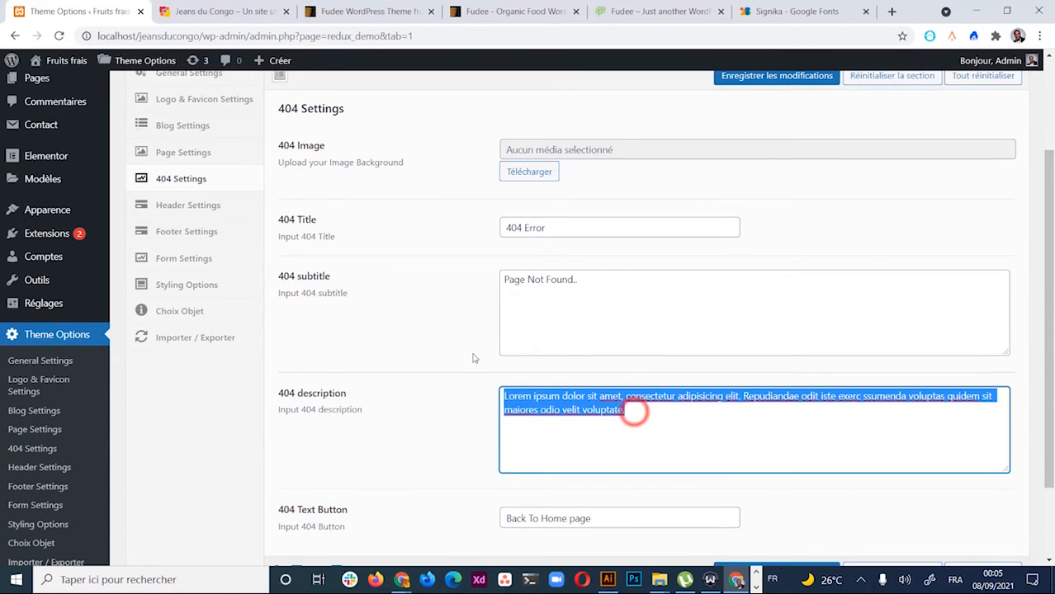
click(652, 419)
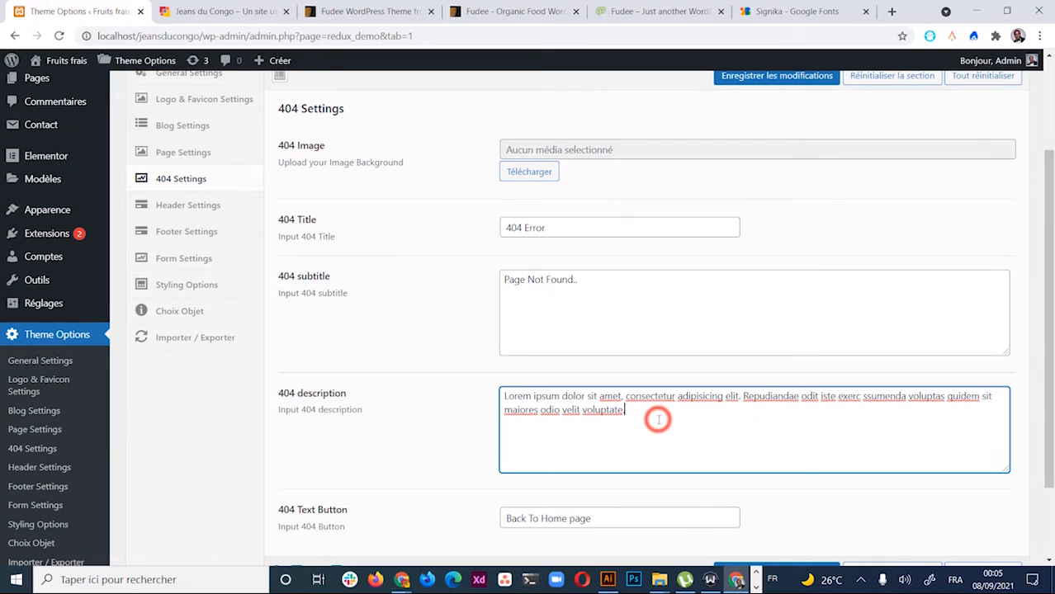
triple_click(652, 419)
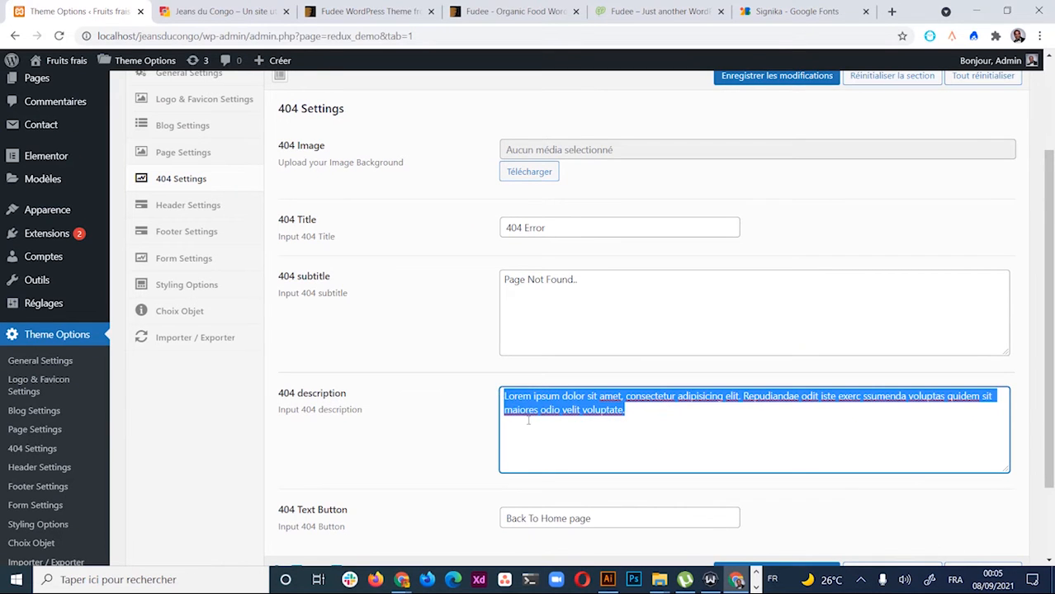
scroll(644, 435, up, 1)
scroll(647, 434, down, 3)
scroll(648, 434, up, 3)
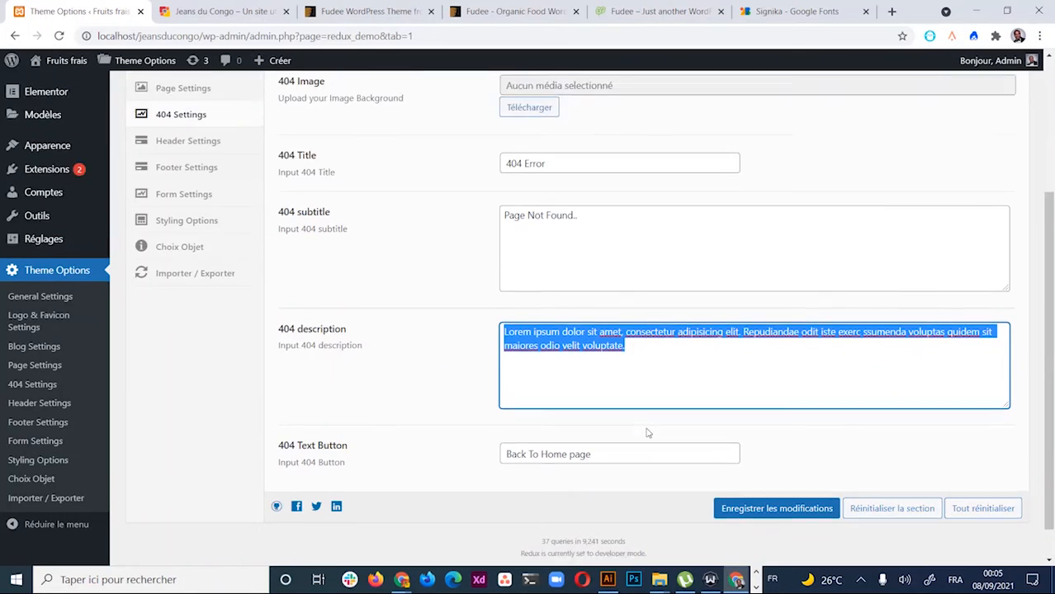
scroll(650, 433, down, 3)
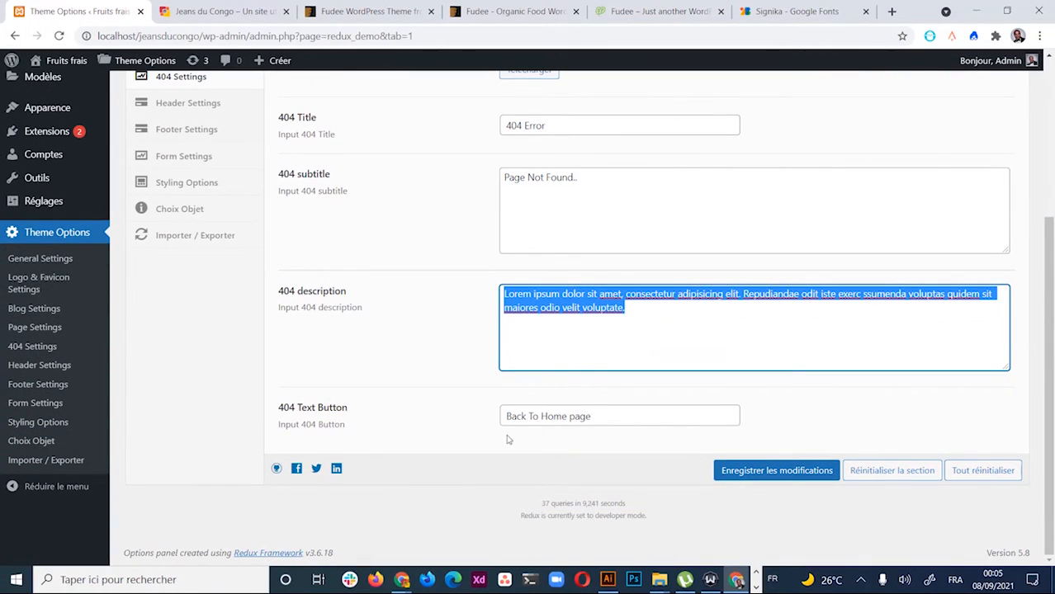
Replace the 404 button text with 'Retourner à la page d'accueil' and save the settings
triple_click(614, 416)
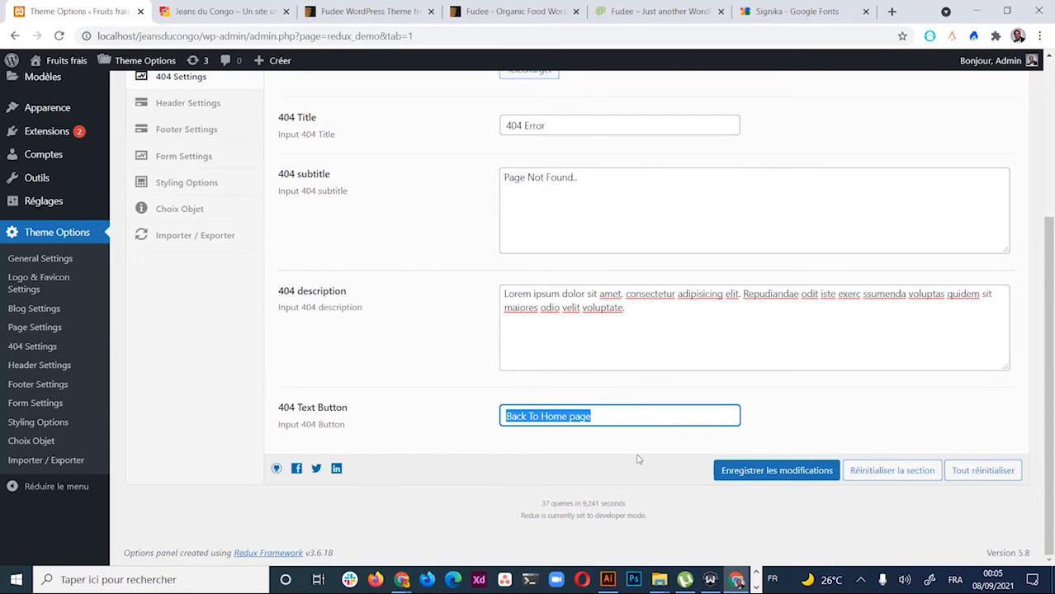
text(Retourner )
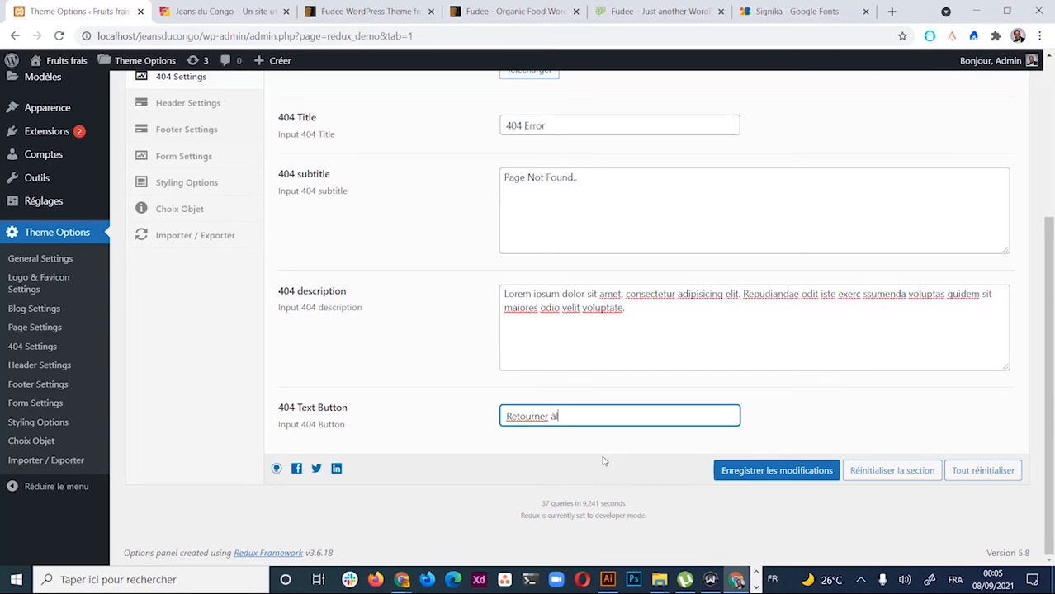
text(à la page d'accueil)
scroll(454, 332, up, 3)
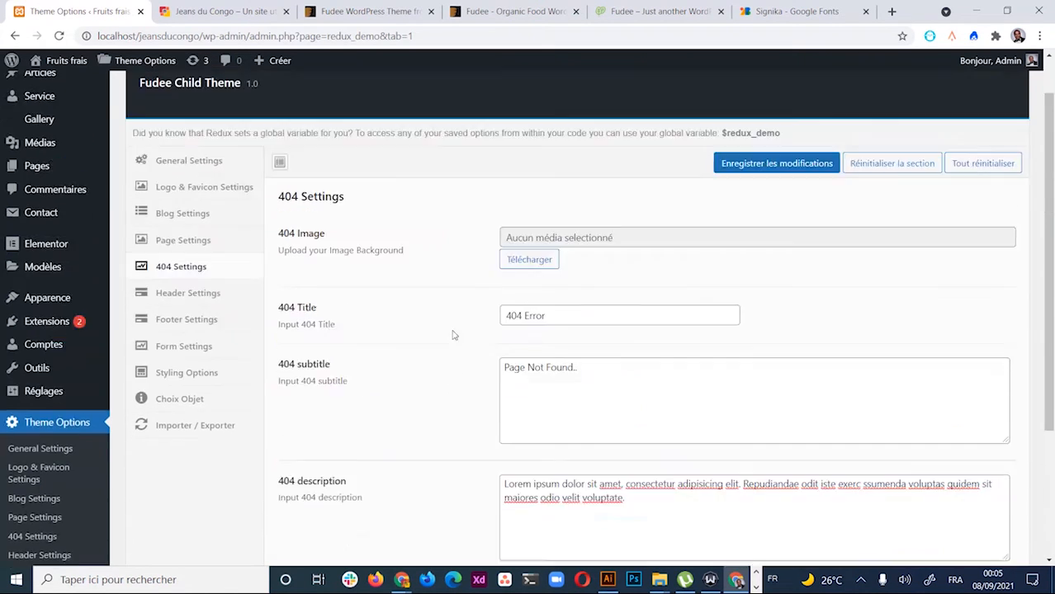
scroll(399, 344, down, 2)
scroll(400, 341, down, 2)
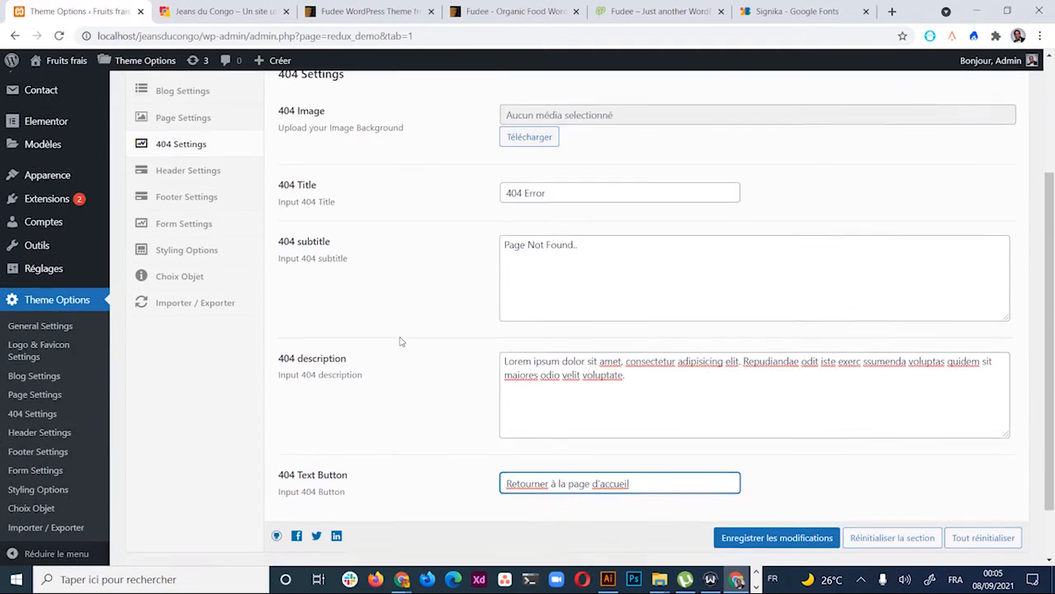
scroll(370, 264, up, 4)
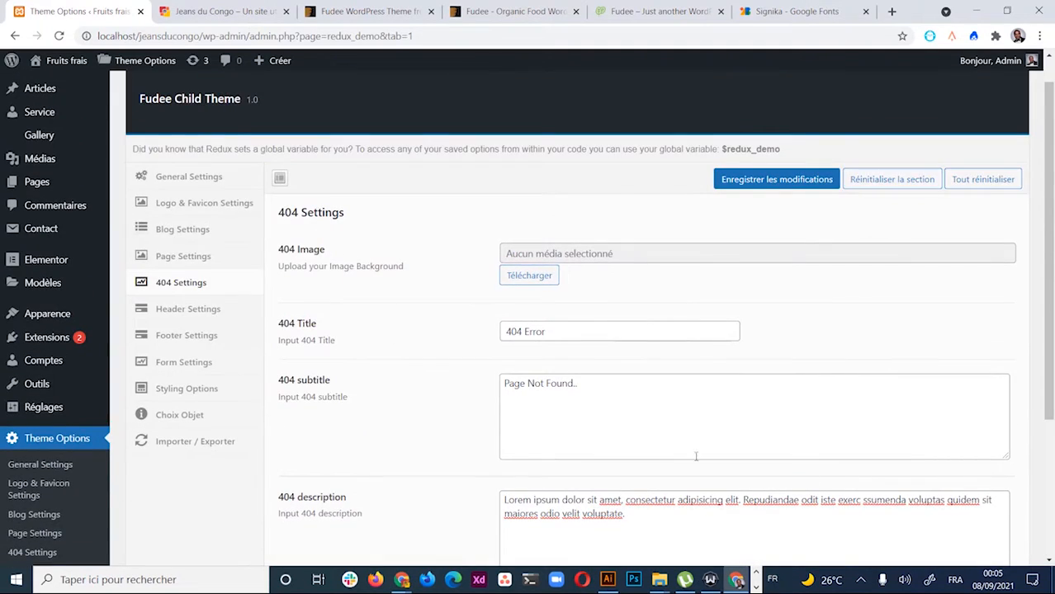
scroll(695, 456, down, 4)
click(780, 471)
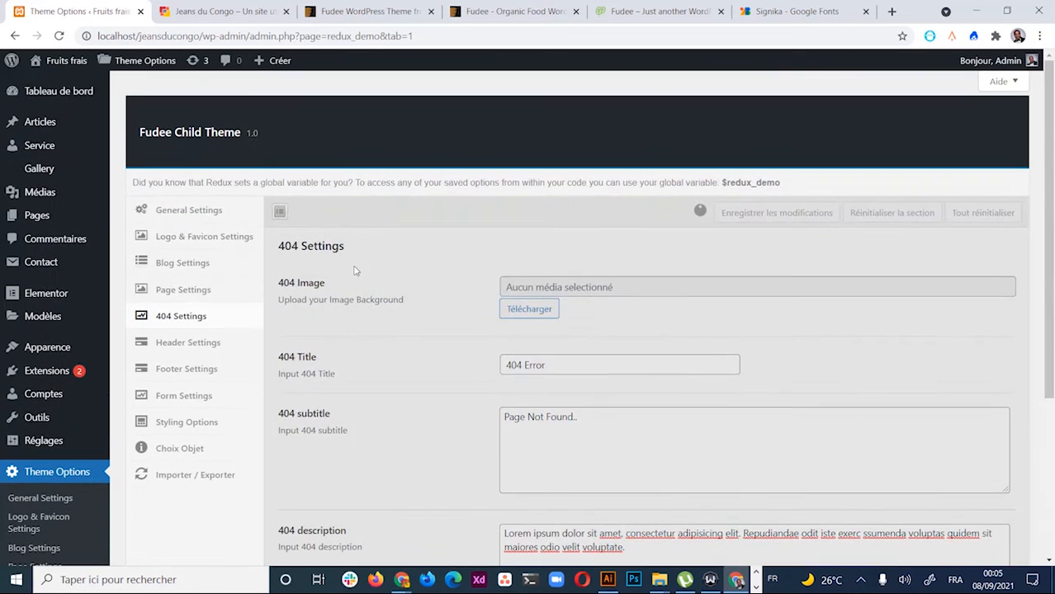
click(188, 342)
Show the theme's Header Settings and look over its fields
click(210, 316)
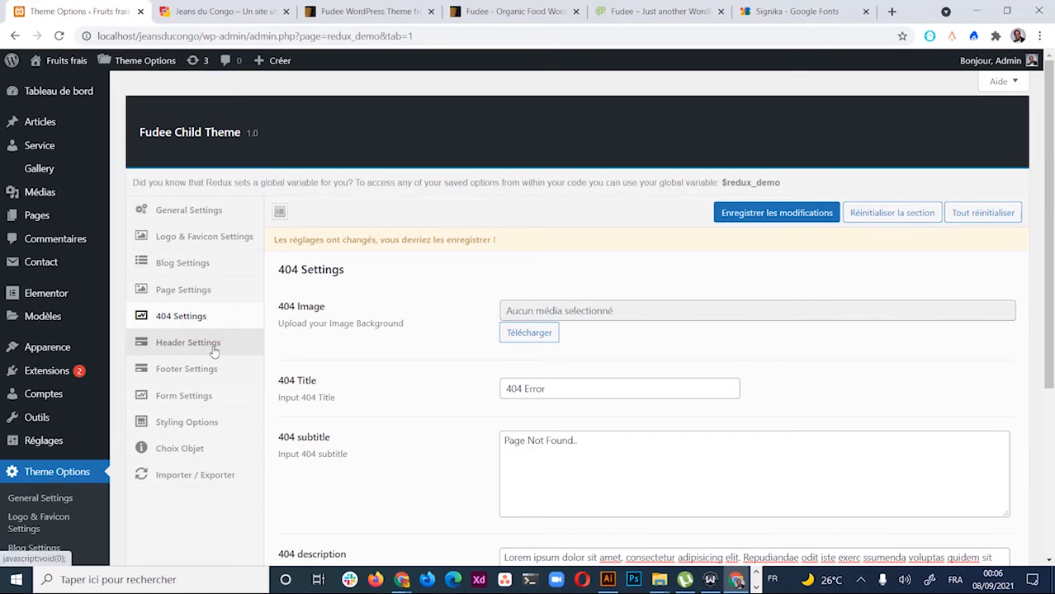
click(208, 345)
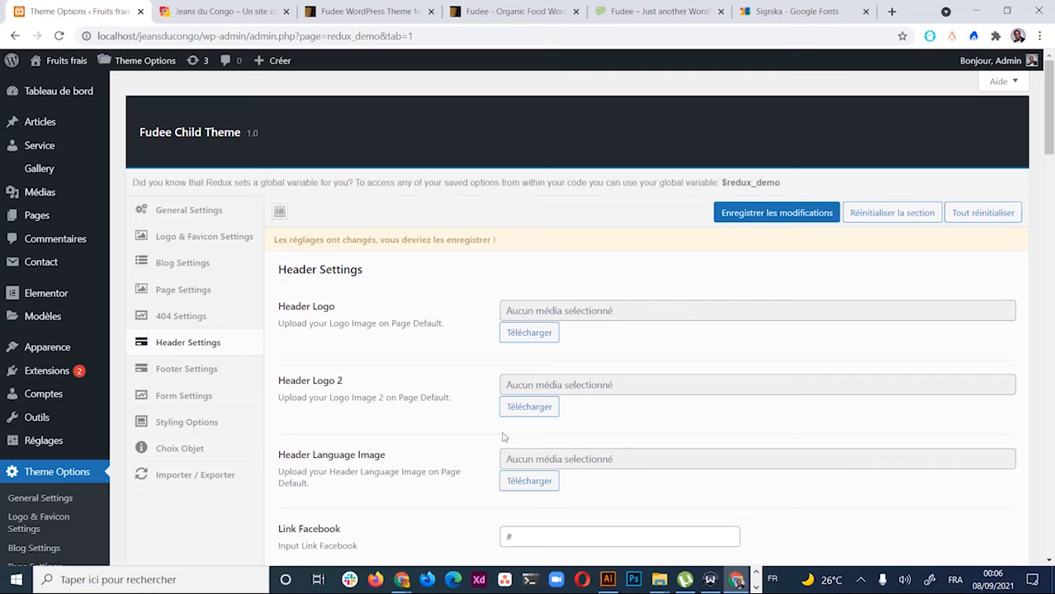
scroll(387, 326, down, 3)
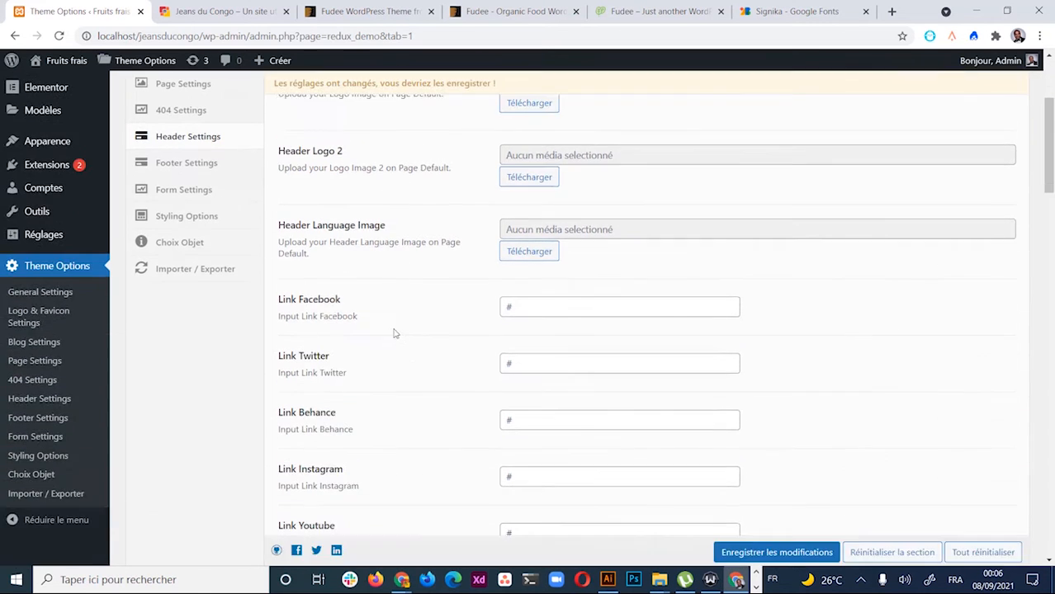
scroll(396, 333, up, 3)
scroll(405, 315, down, 3)
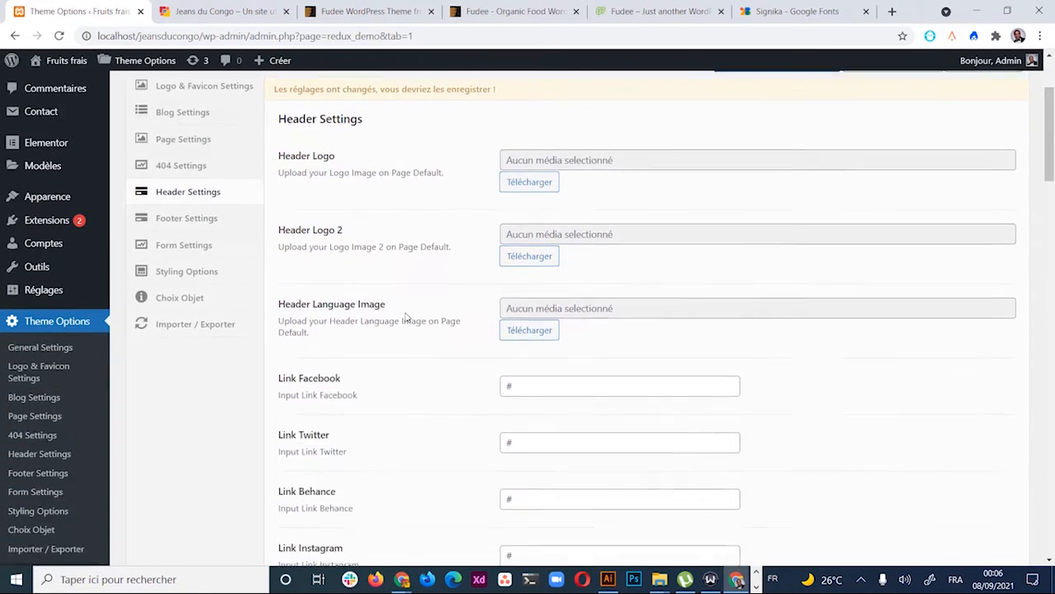
scroll(399, 247, up, 2)
scroll(399, 236, up, 1)
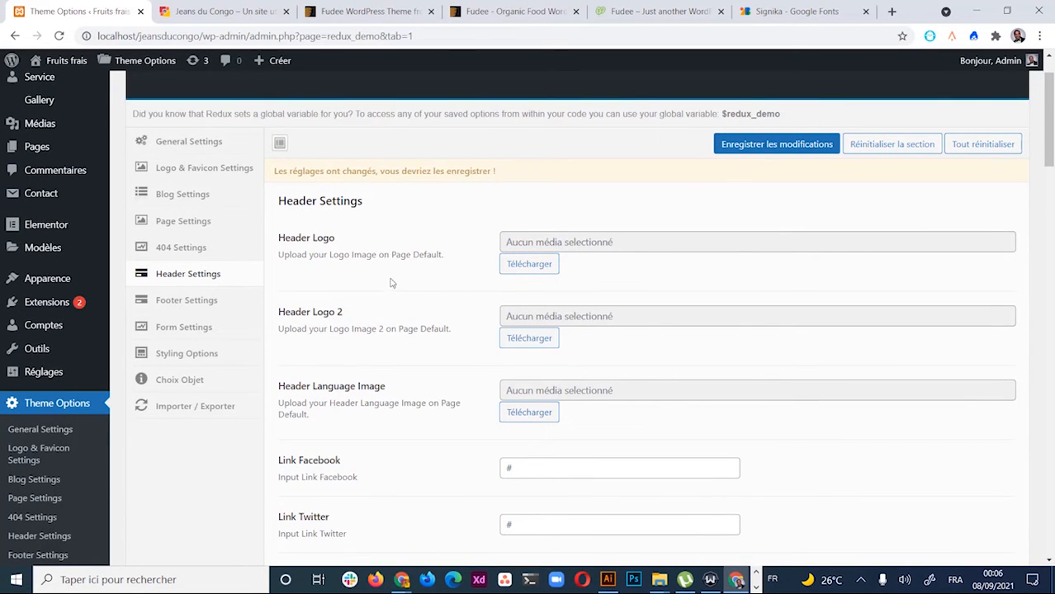
scroll(388, 291, down, 1)
scroll(382, 310, up, 2)
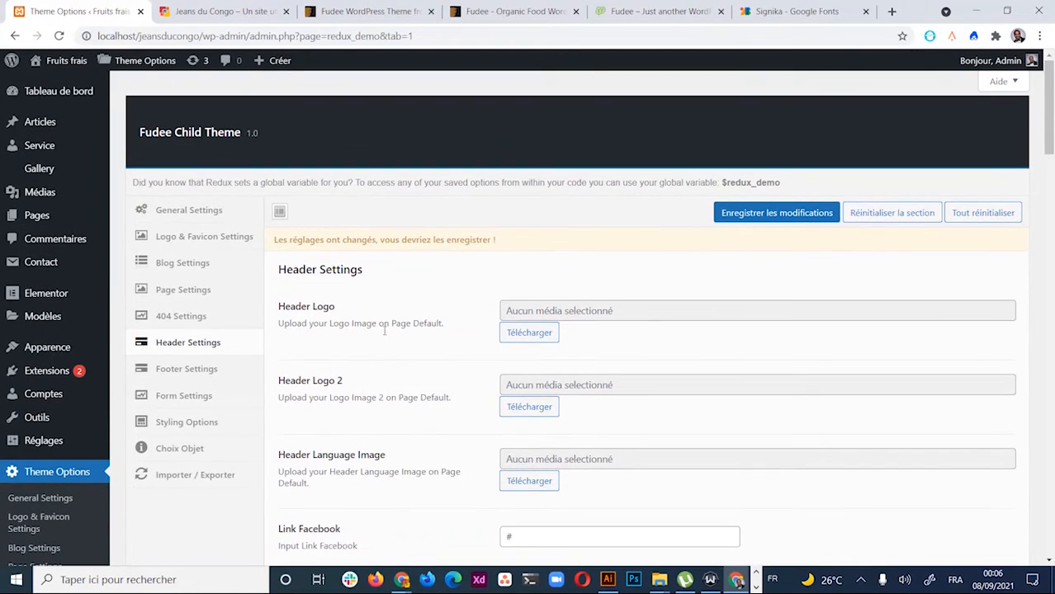
scroll(400, 317, down, 1)
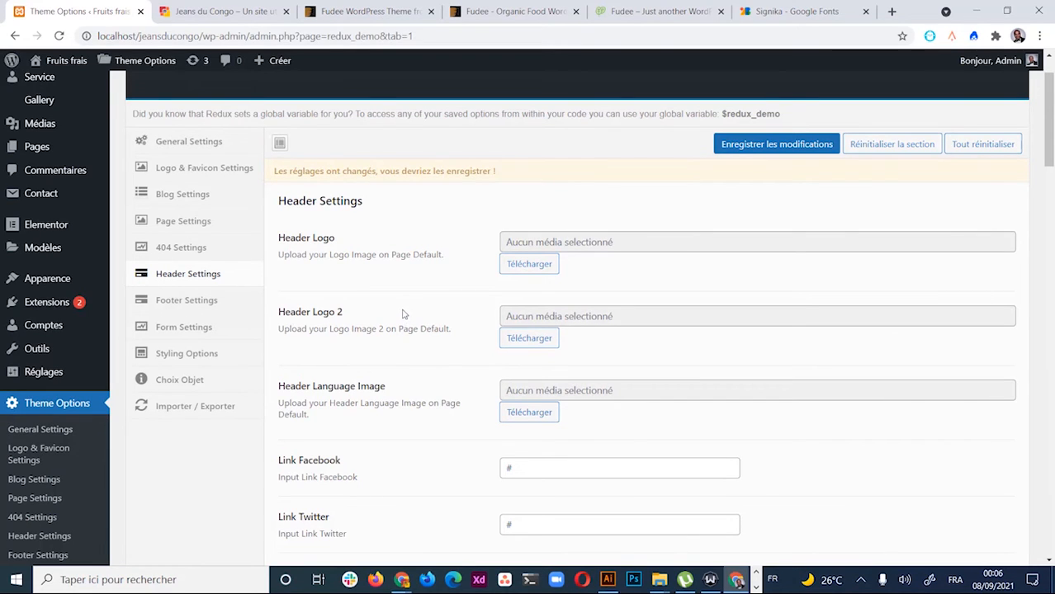
Switch to the 'Fudee – Just another WordPress site' tab to view the demo homepage
scroll(404, 314, down, 1)
scroll(404, 313, up, 2)
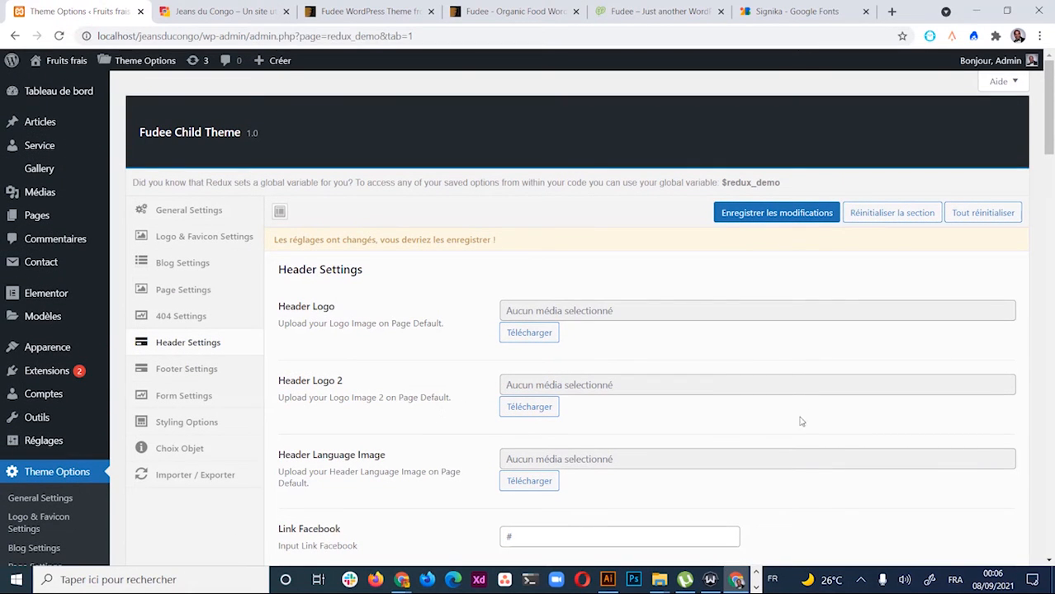
click(645, 6)
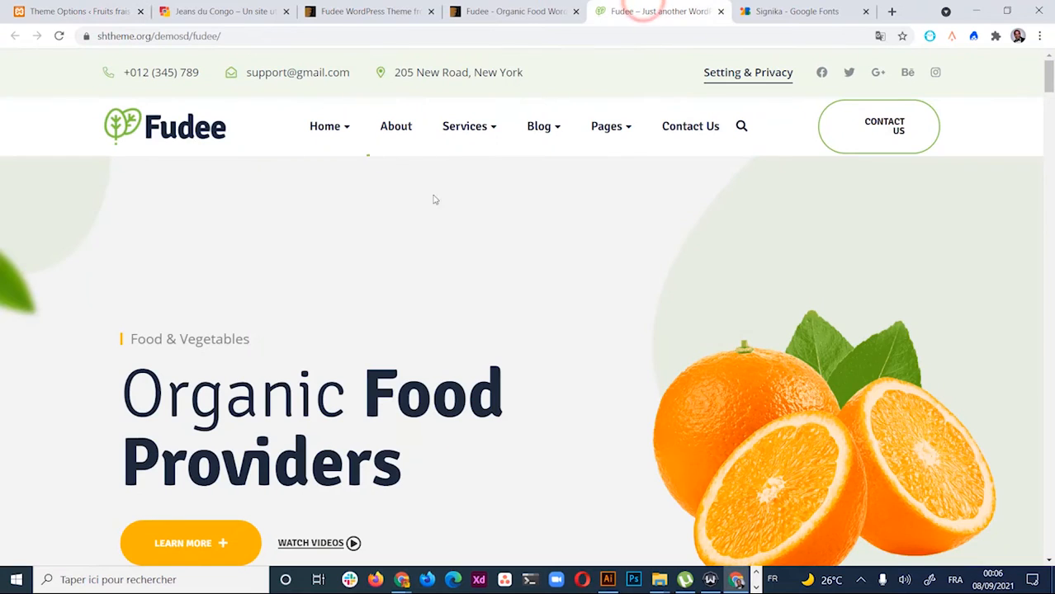
Return to the Theme Options – Fruits frais tab showing the Header Settings
scroll(434, 235, down, 2)
scroll(437, 238, up, 2)
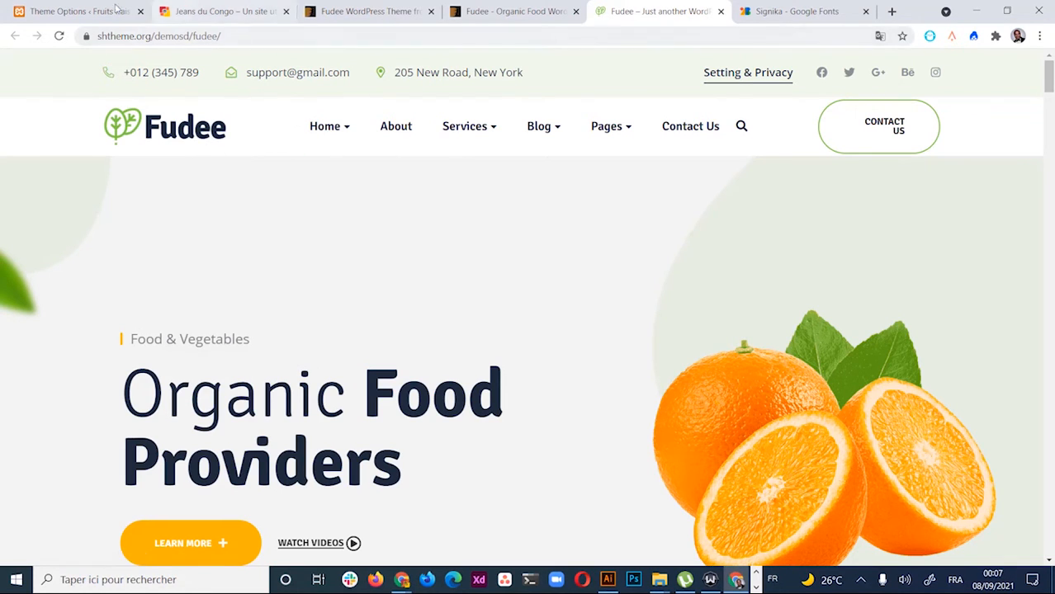
click(44, 5)
Set the Header Logo to logo_fruitsfrais.png from the media library
scroll(487, 411, down, 2)
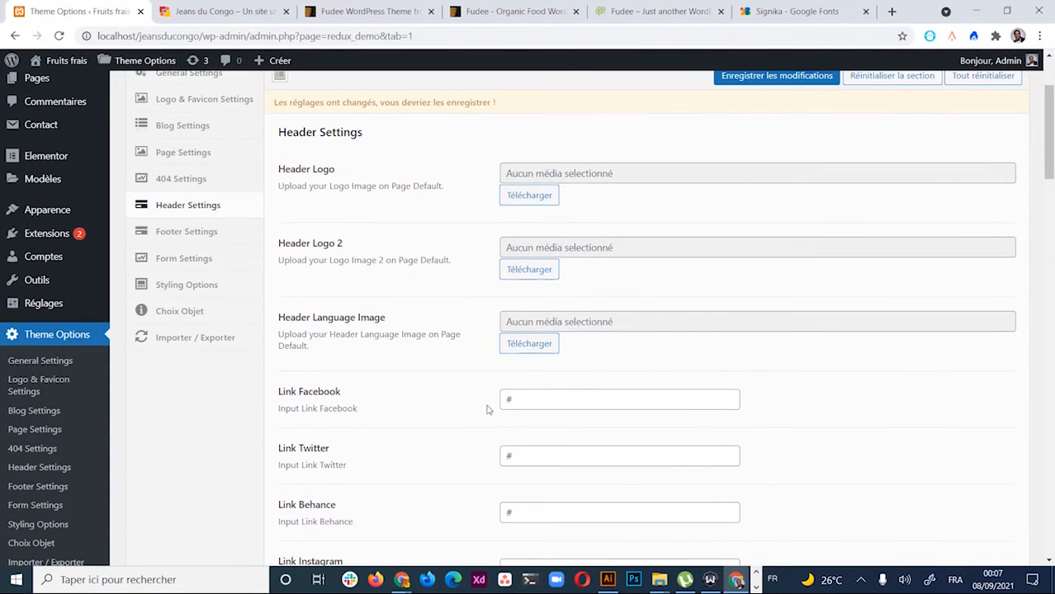
click(529, 198)
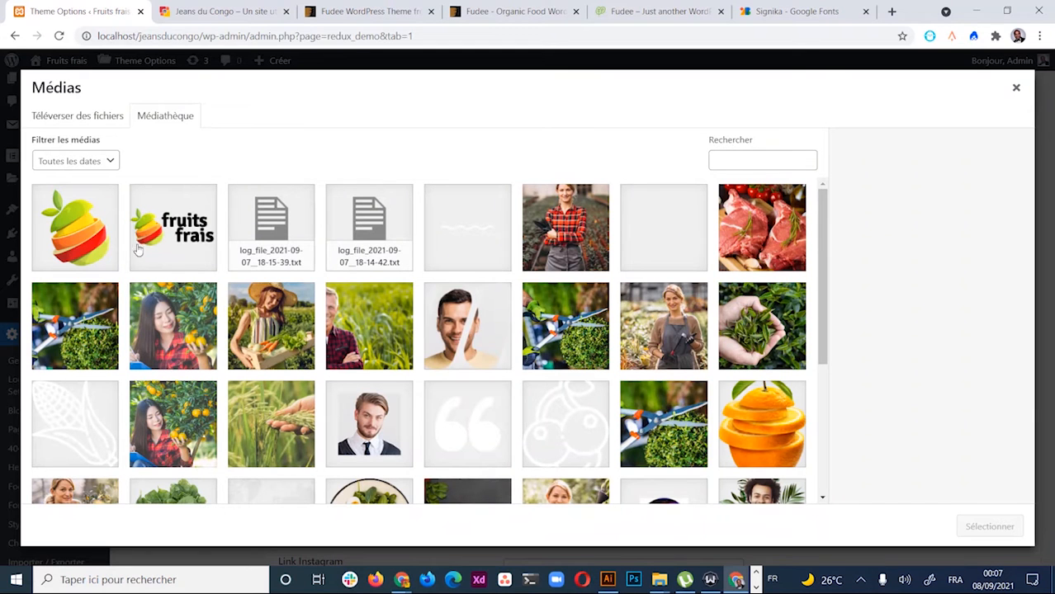
click(189, 220)
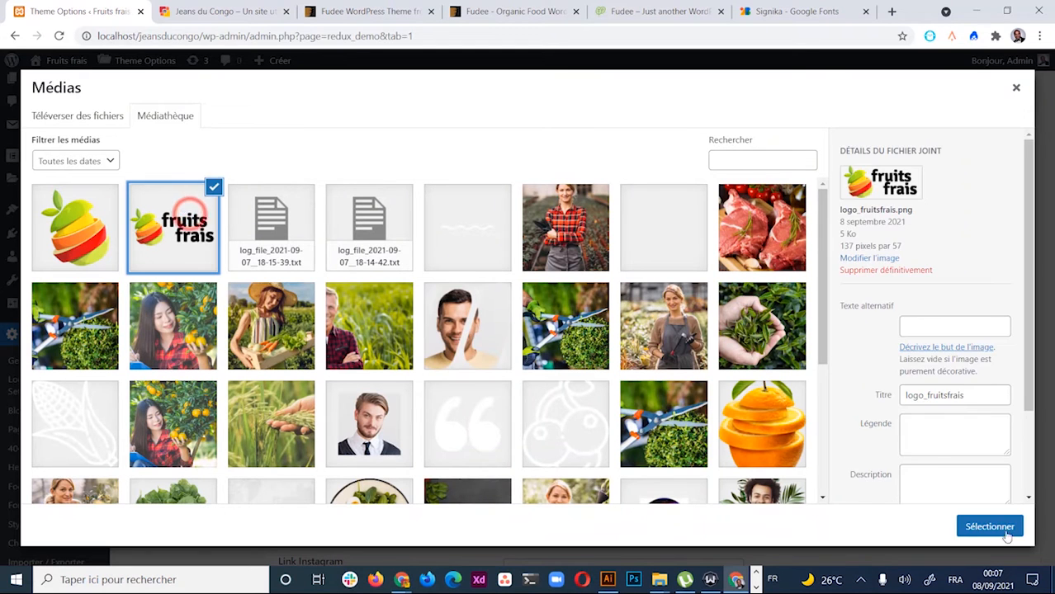
click(998, 525)
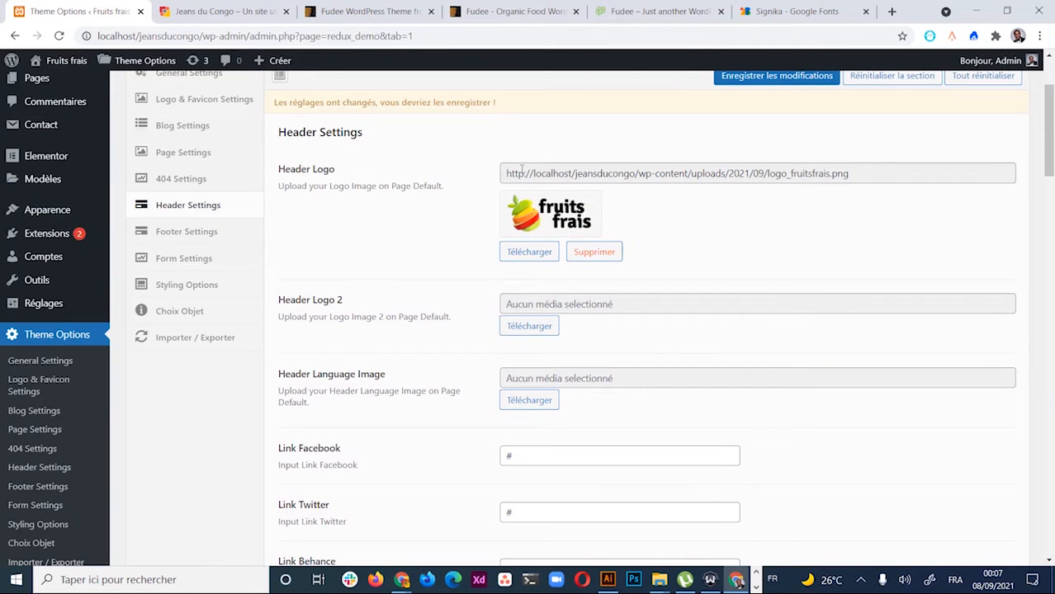
scroll(599, 298, down, 1)
scroll(644, 330, up, 1)
scroll(578, 330, down, 2)
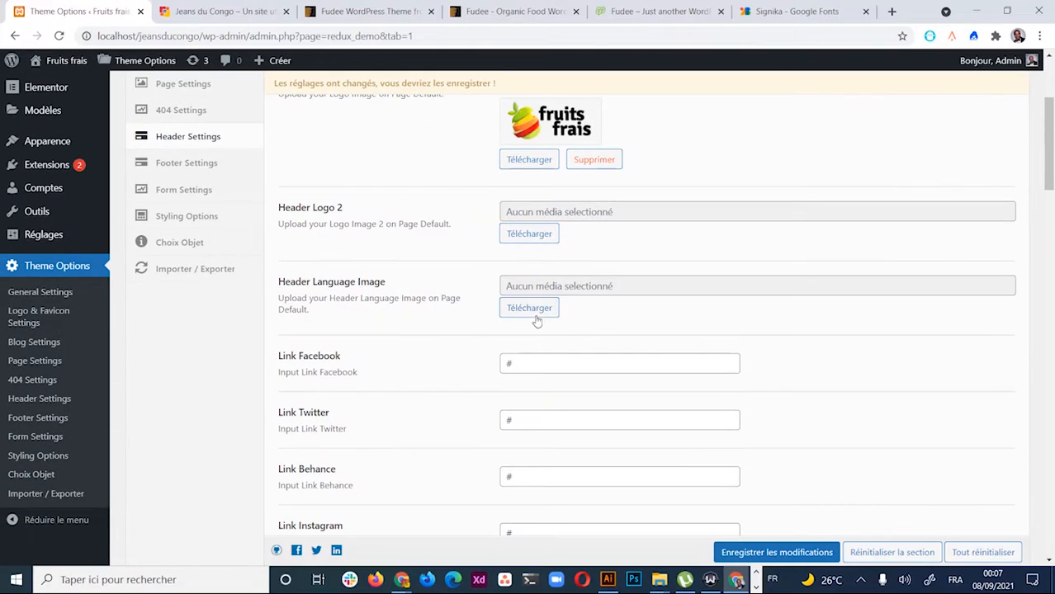
Set Header Logo 2 to logo_fruitsfrais.png from the media library as well
click(529, 232)
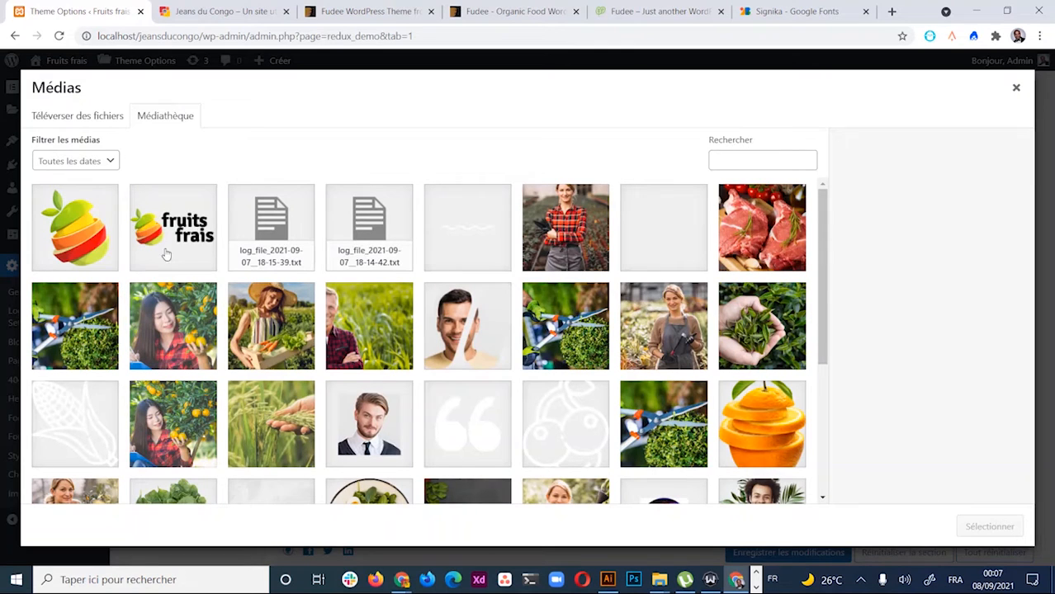
click(185, 224)
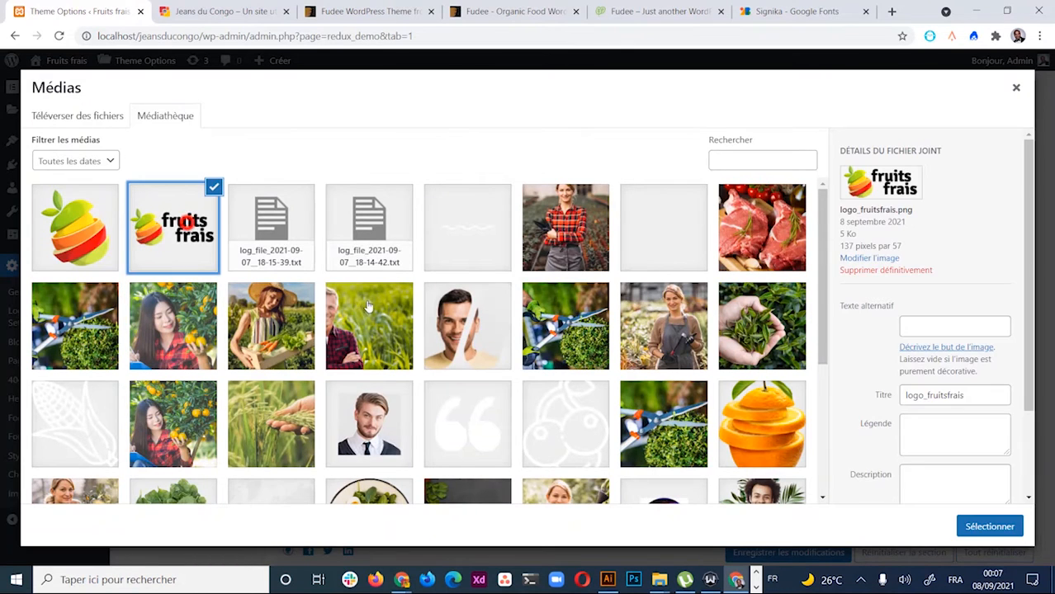
click(1007, 523)
scroll(699, 359, up, 3)
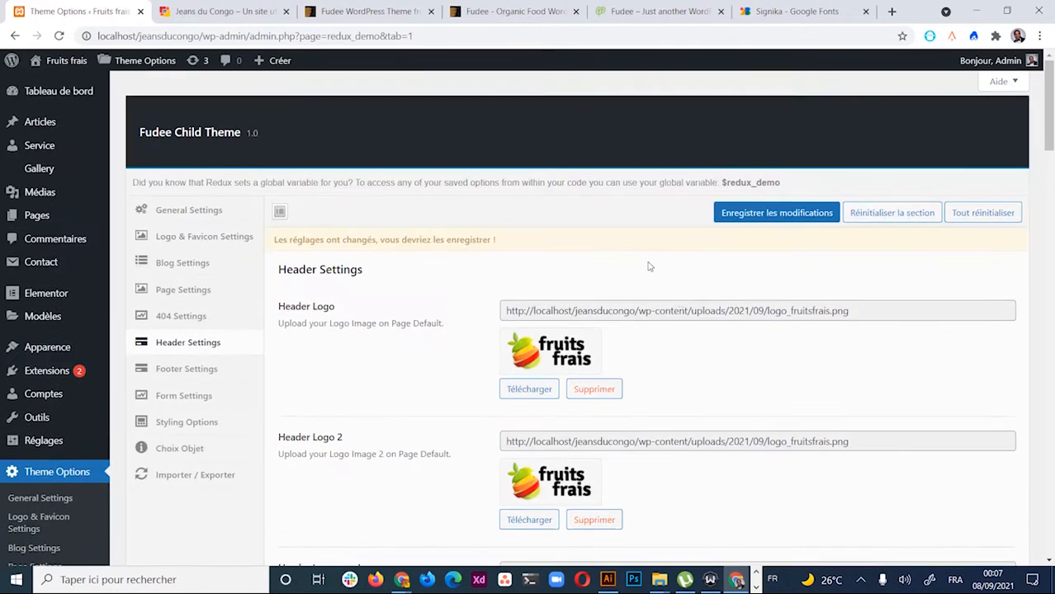
scroll(699, 358, down, 5)
scroll(637, 288, up, 3)
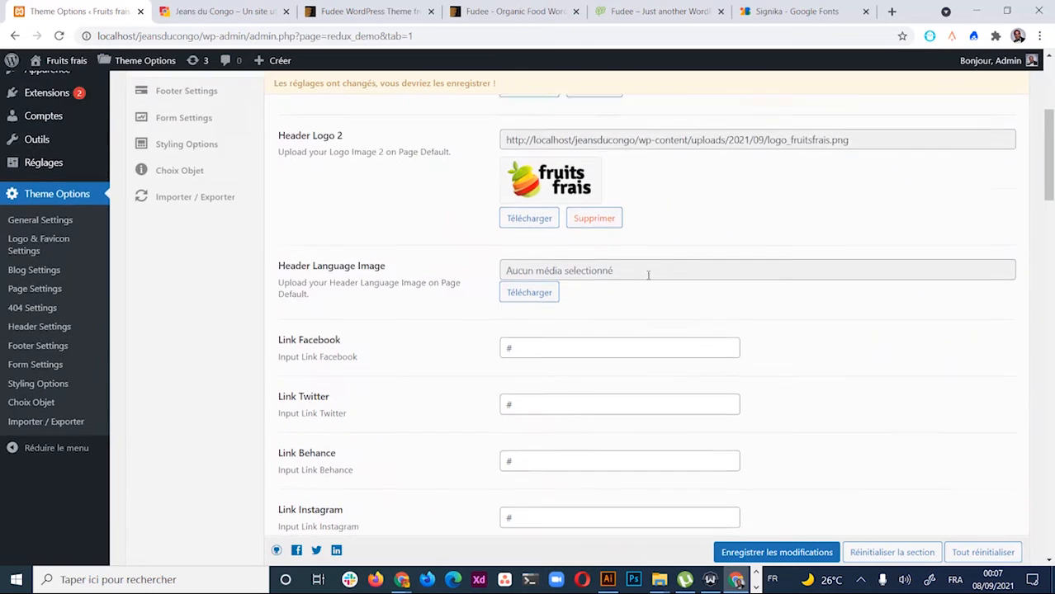
scroll(690, 302, down, 3)
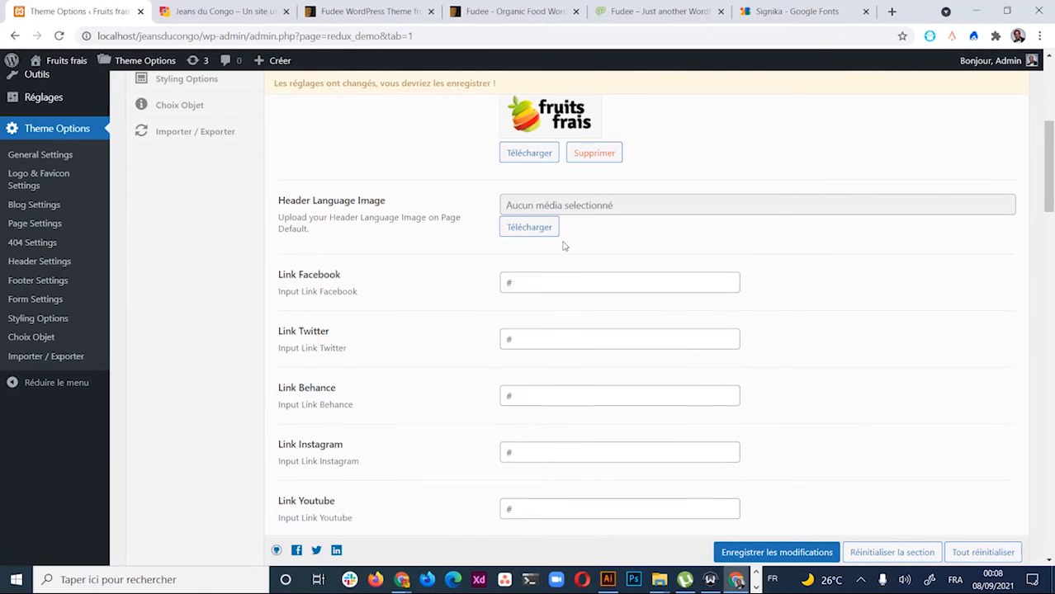
Review the Header Language Image description and the Link Facebook field
scroll(608, 307, up, 3)
scroll(577, 404, down, 2)
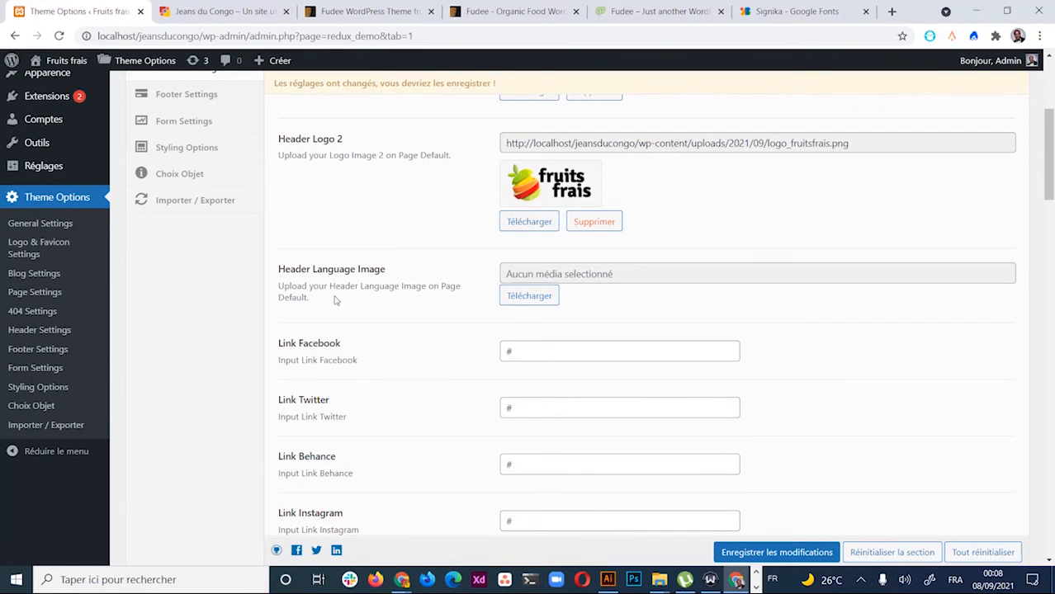
drag(312, 304, 278, 267)
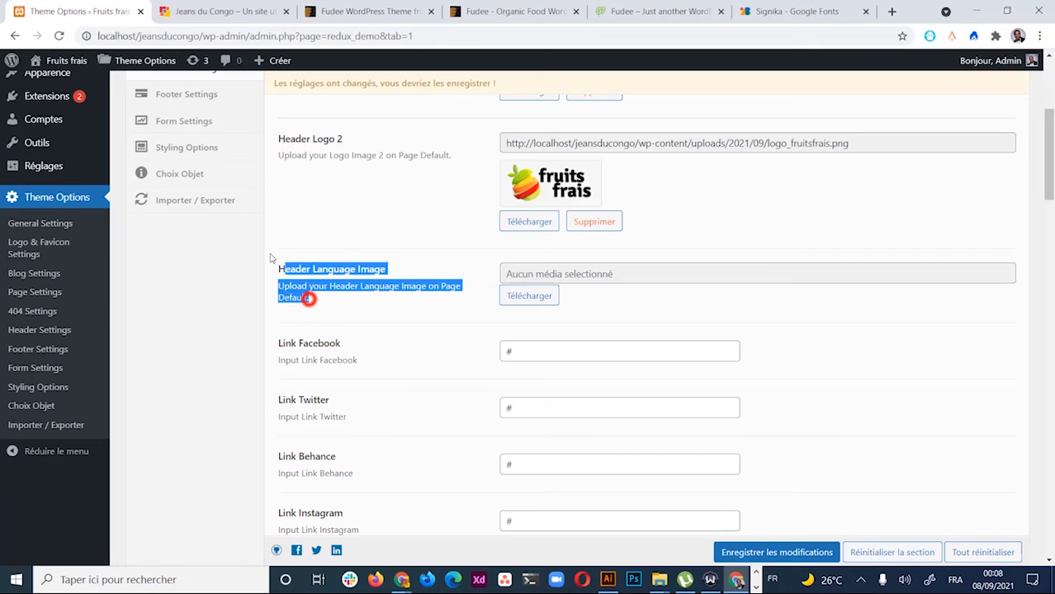
click(332, 311)
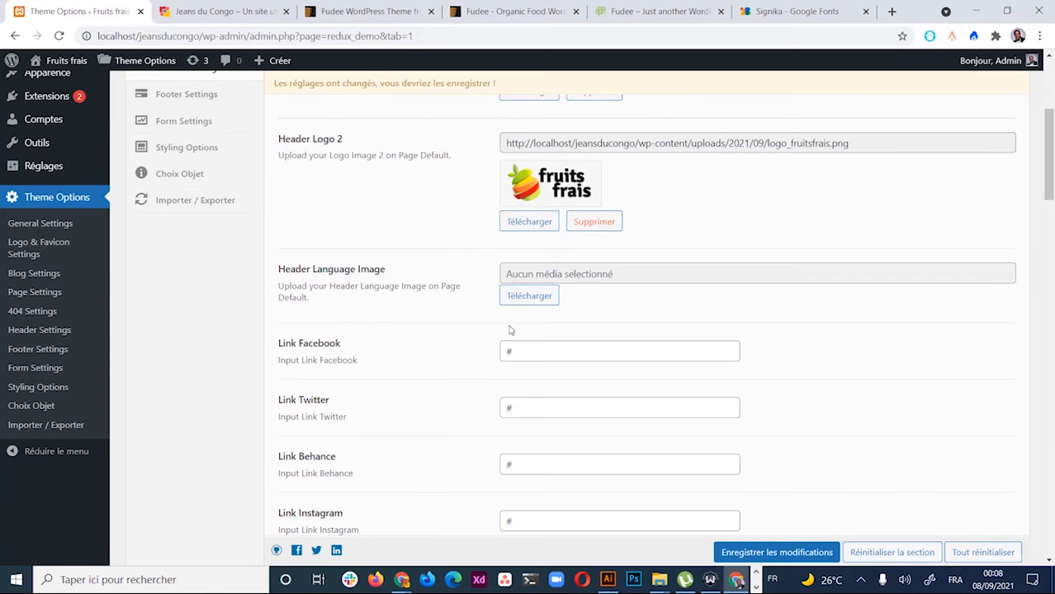
scroll(511, 327, down, 2)
click(545, 217)
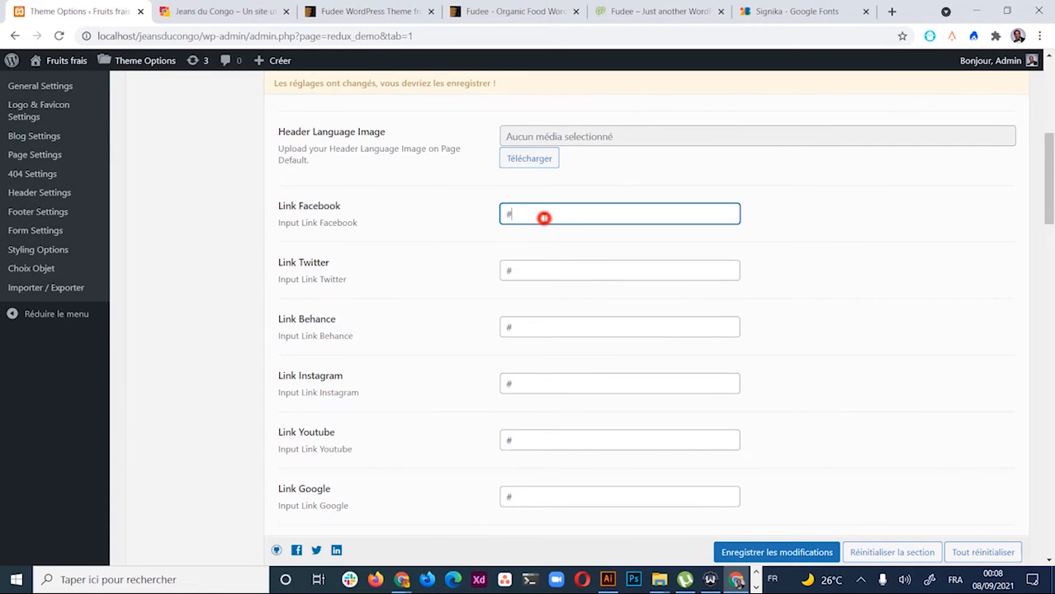
Scroll through the social link fields down to the Header Top phone, email and address fields
scroll(577, 247, up, 5)
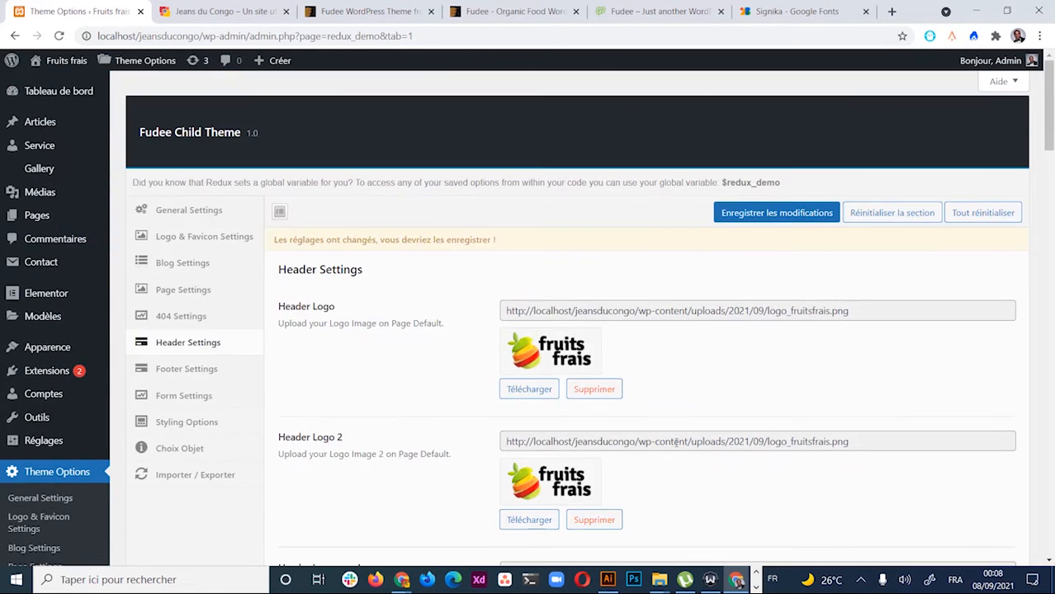
scroll(674, 369, down, 5)
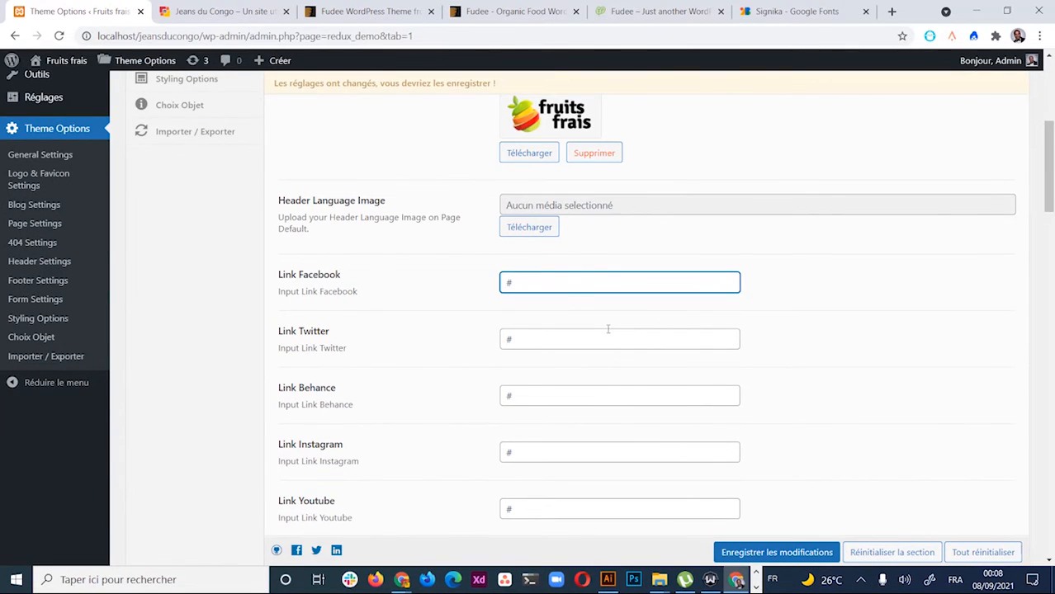
scroll(607, 329, down, 2)
scroll(607, 327, down, 1)
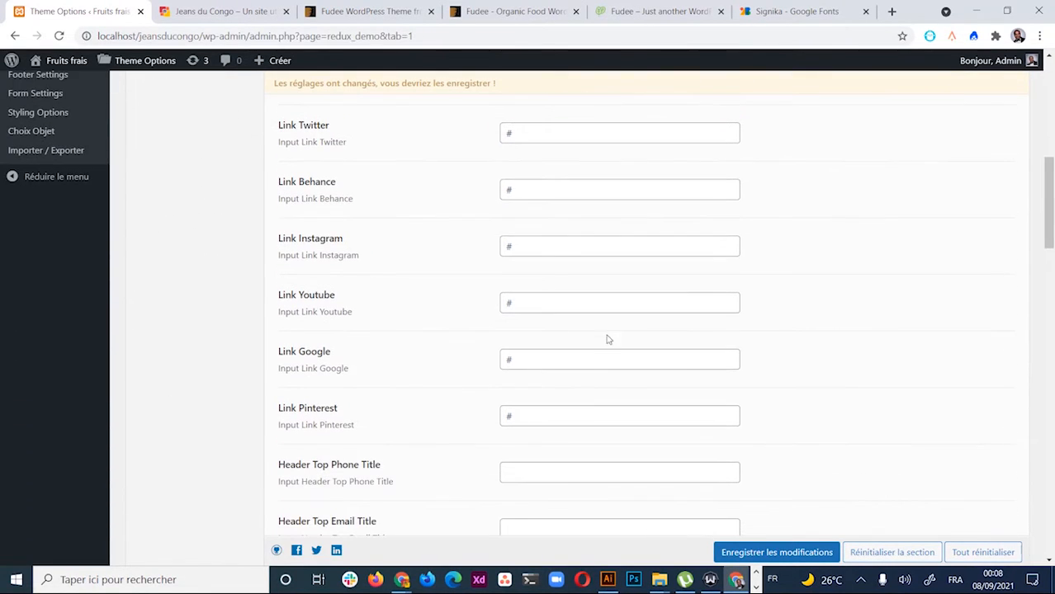
scroll(581, 399, up, 4)
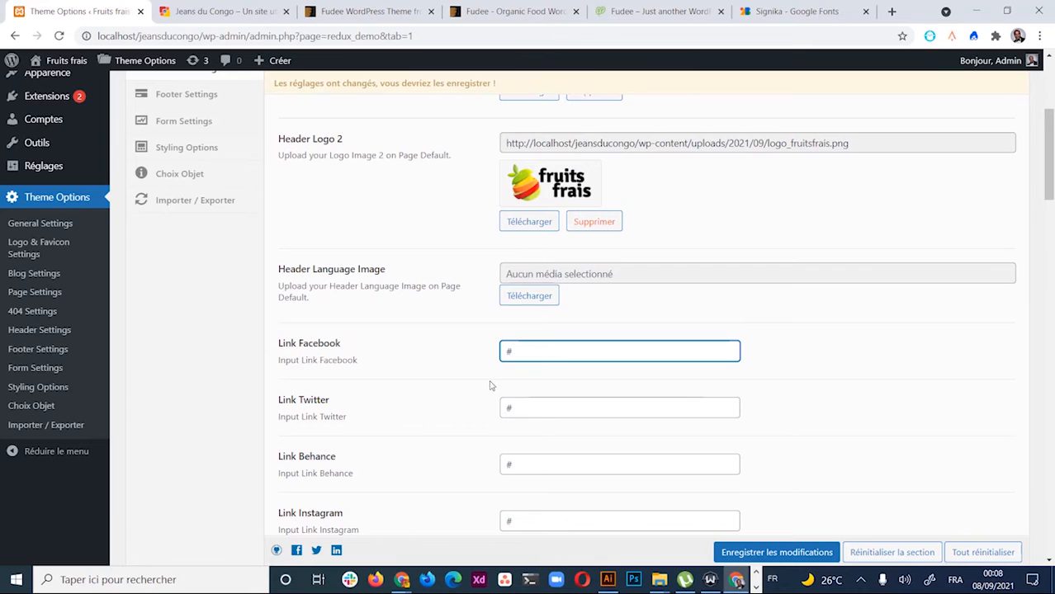
scroll(495, 386, down, 1)
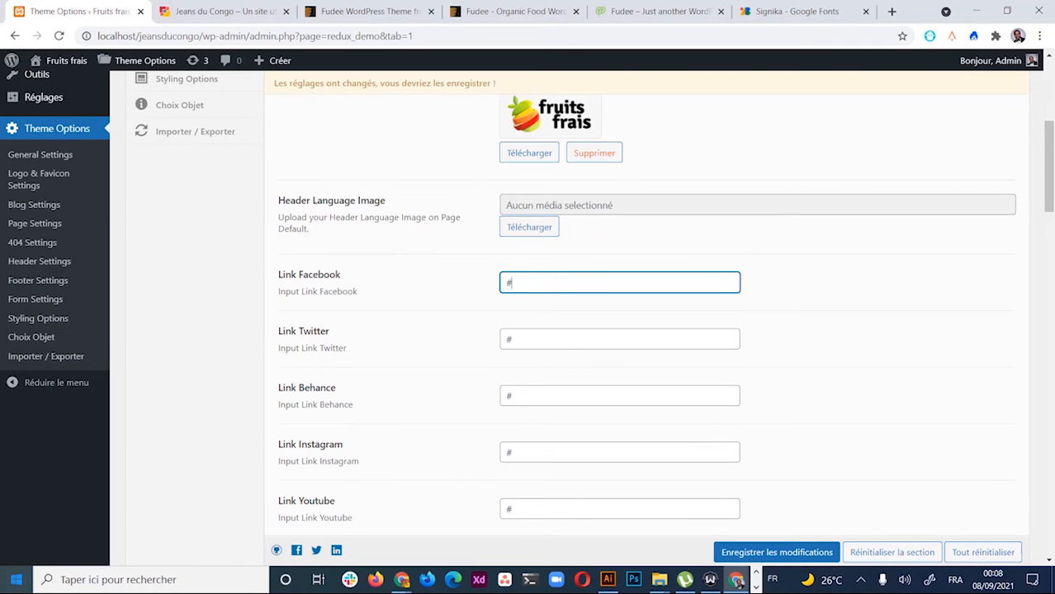
scroll(598, 387, down, 2)
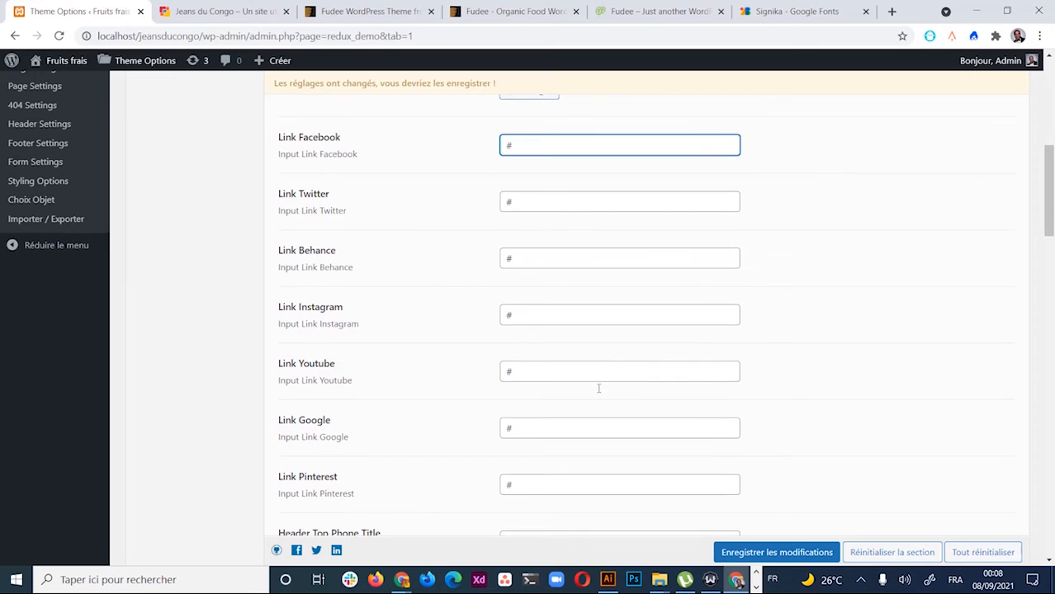
scroll(599, 363, down, 2)
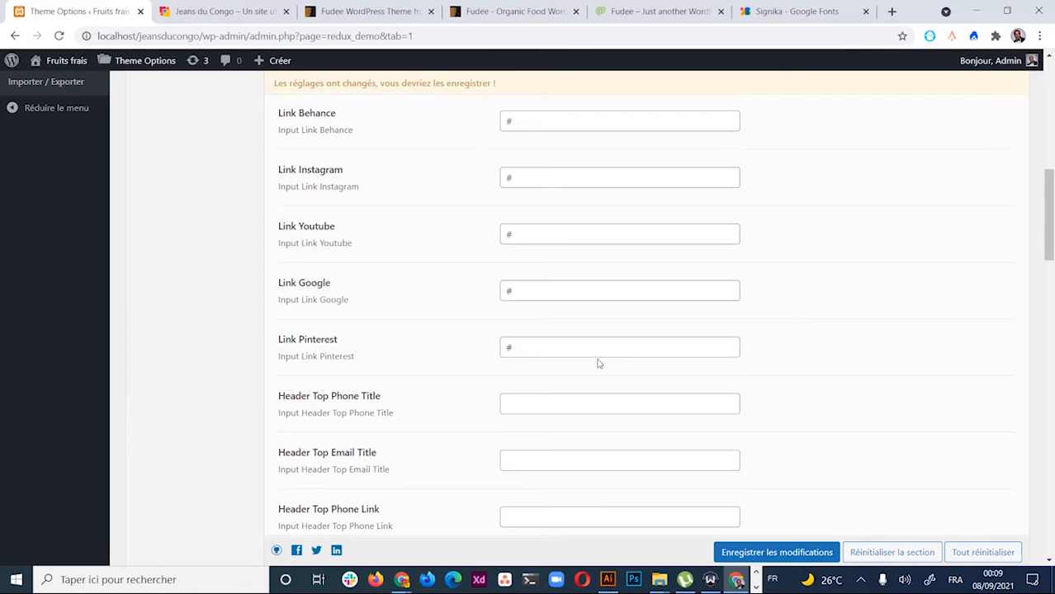
scroll(600, 359, up, 3)
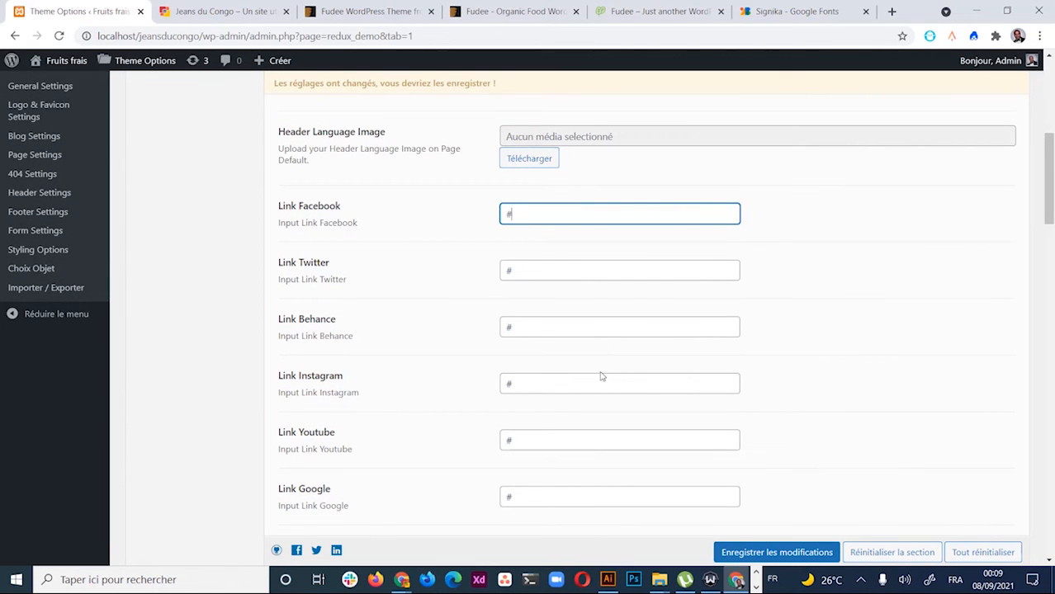
scroll(600, 370, down, 3)
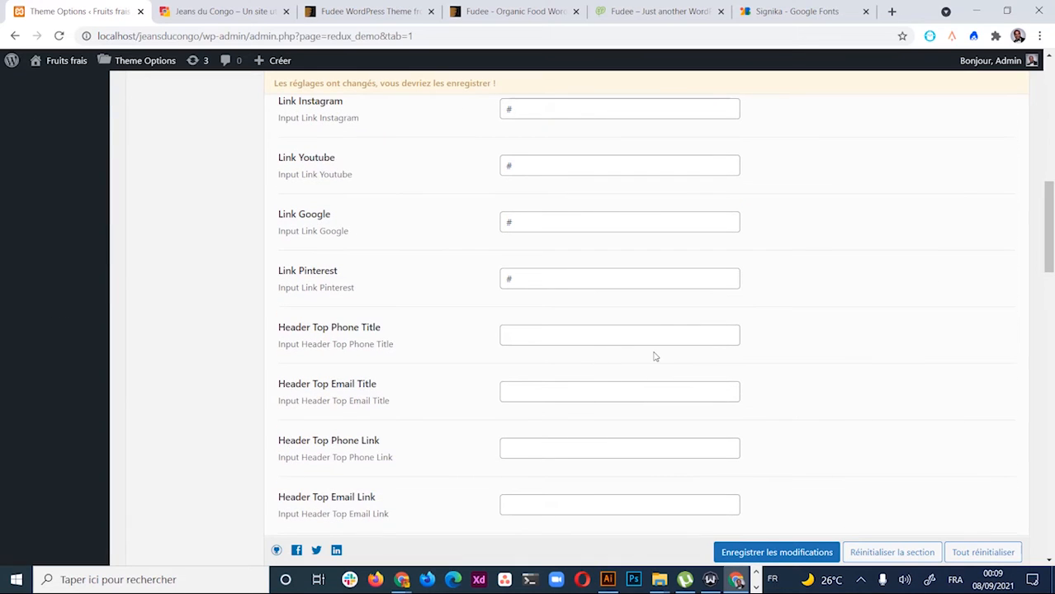
scroll(655, 356, down, 3)
scroll(654, 350, down, 3)
scroll(655, 350, down, 6)
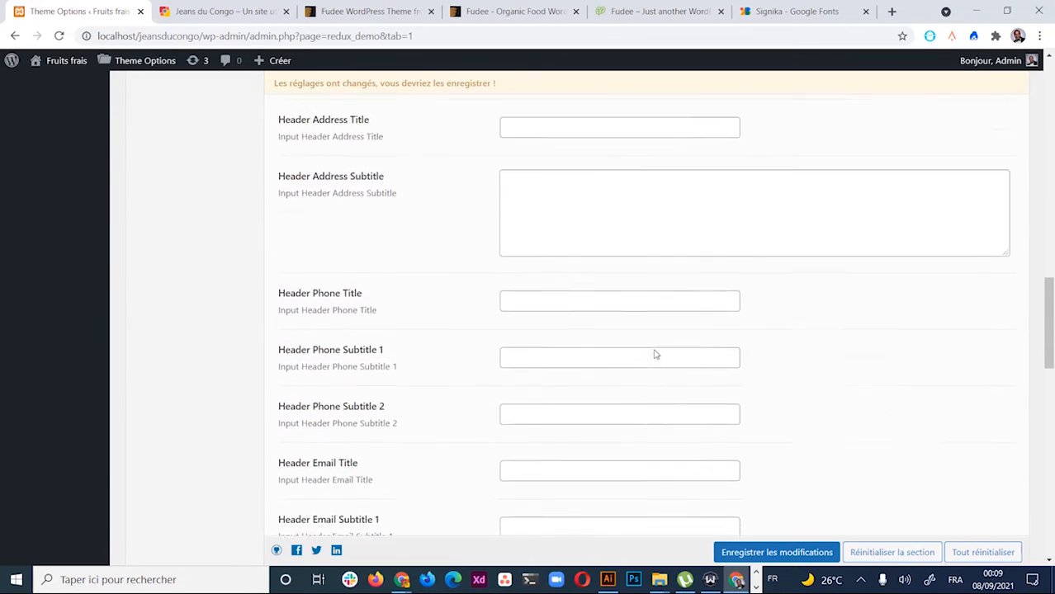
scroll(657, 348, up, 6)
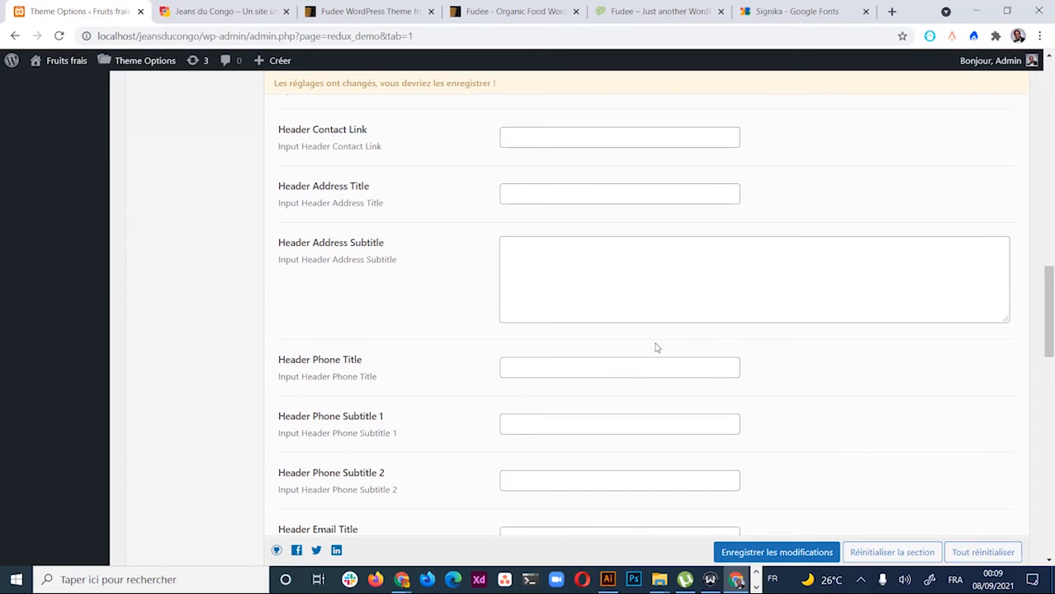
scroll(656, 349, down, 6)
scroll(656, 348, up, 7)
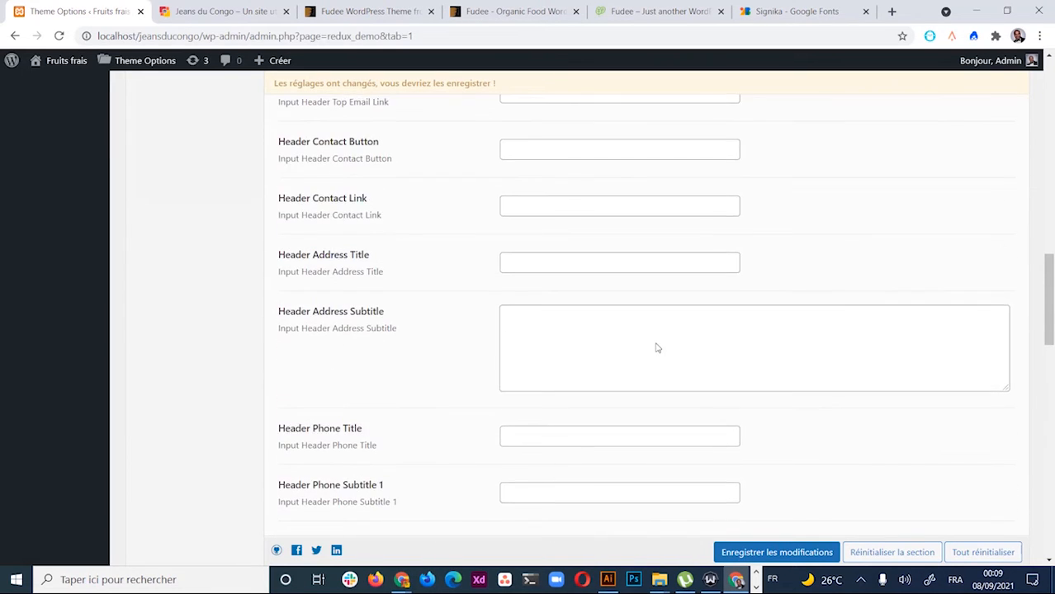
scroll(656, 348, up, 3)
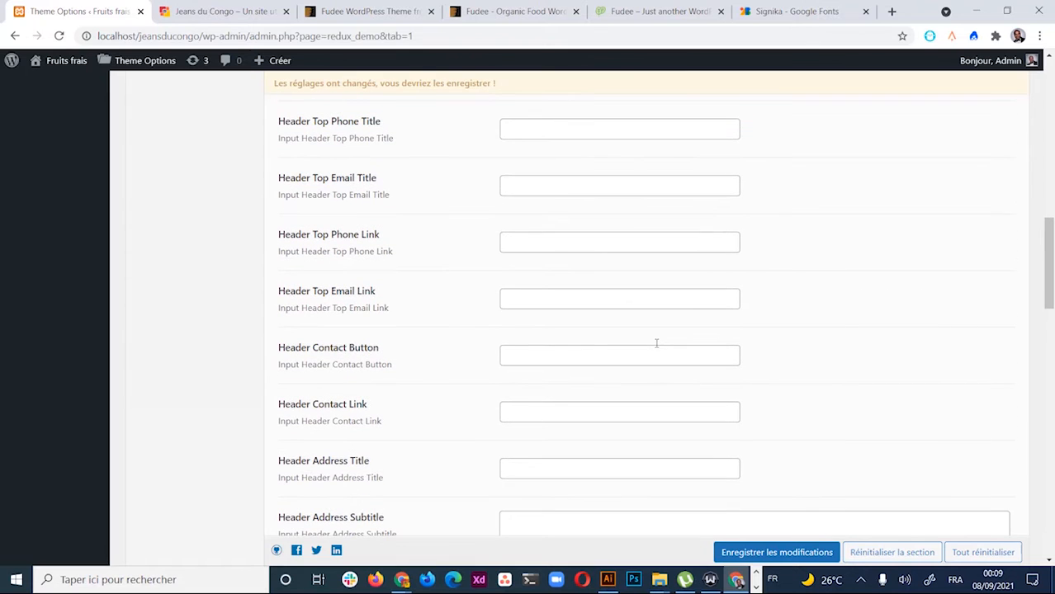
scroll(657, 347, up, 3)
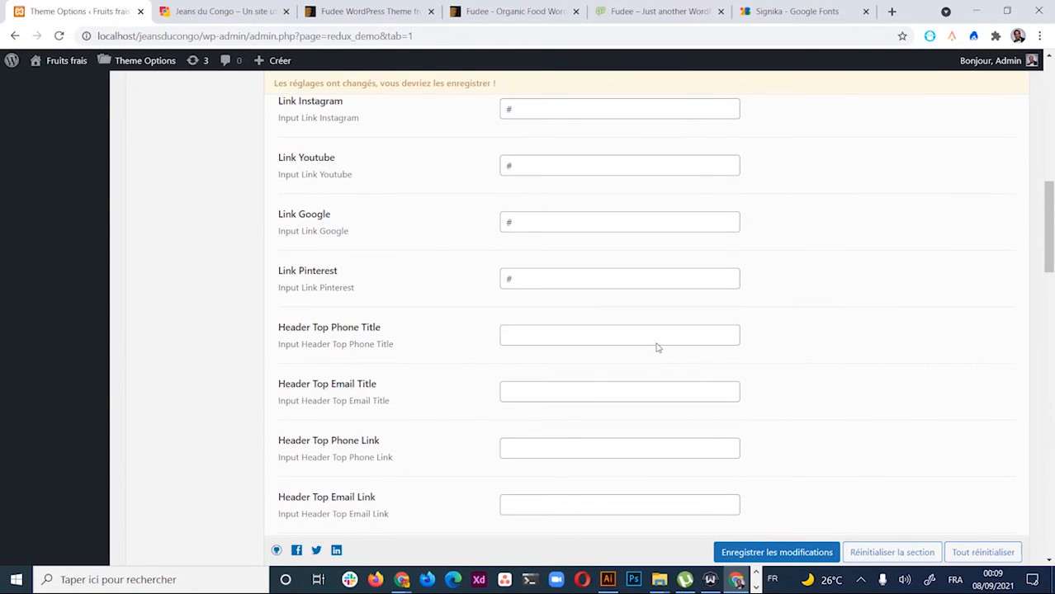
scroll(657, 347, up, 2)
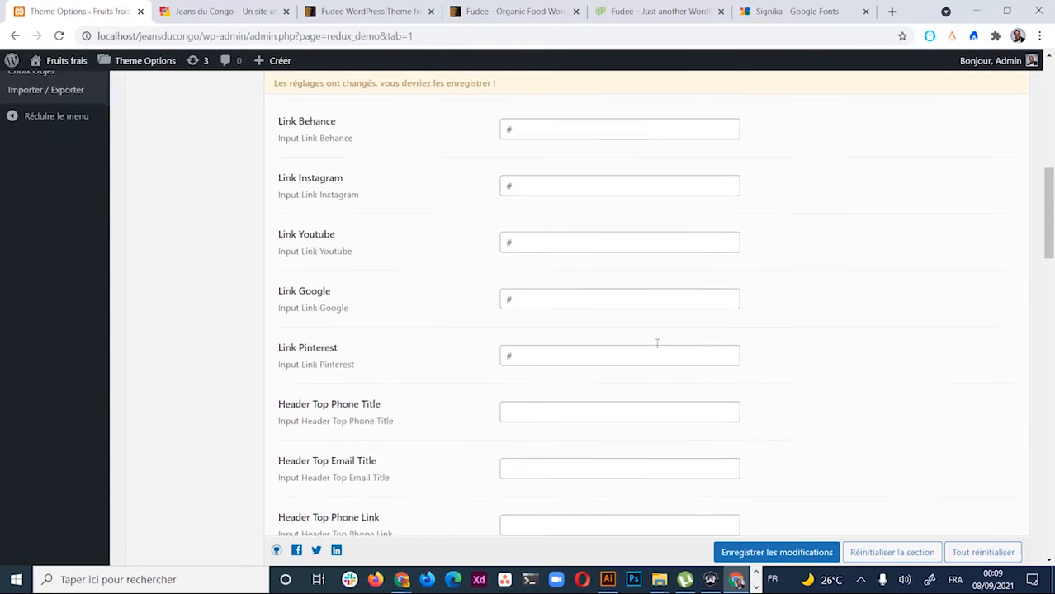
click(652, 11)
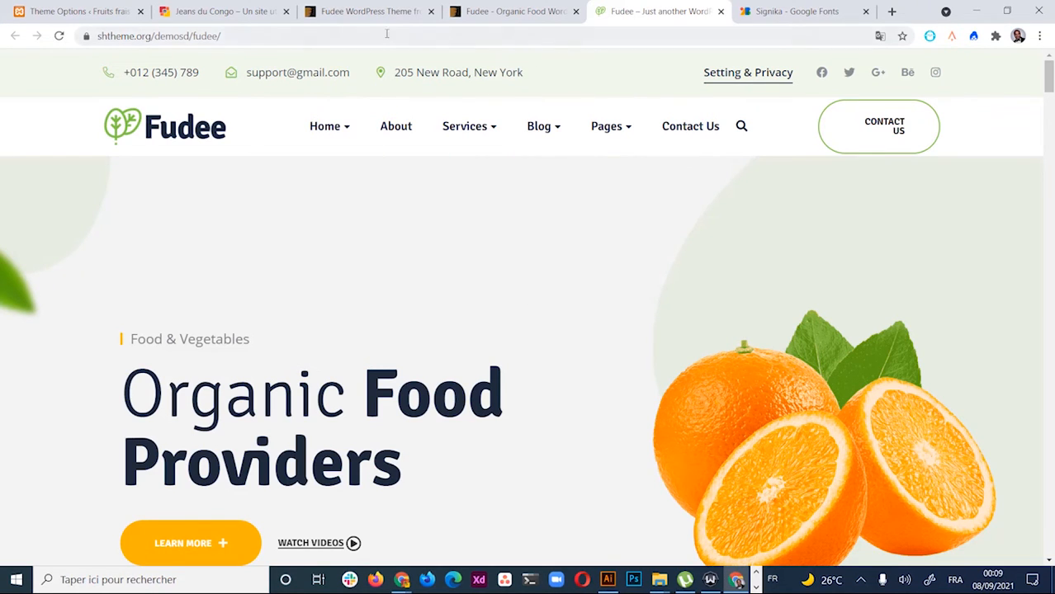
click(59, 10)
scroll(499, 247, down, 4)
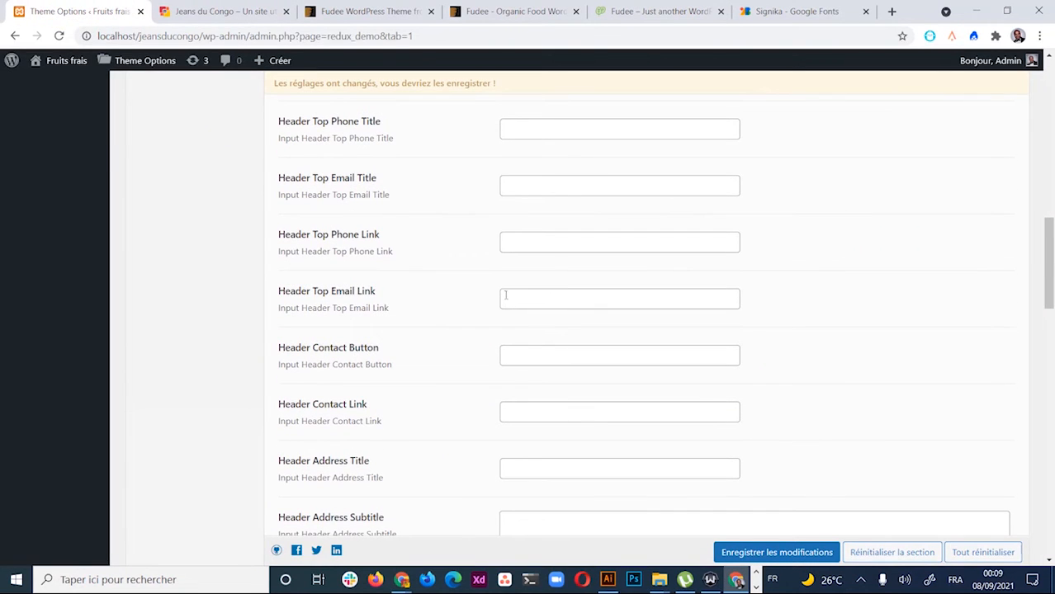
Enter the shop's phone number in Header Top Phone Link and the contact e-mail in Header Top Email Title
scroll(488, 278, up, 1)
click(546, 310)
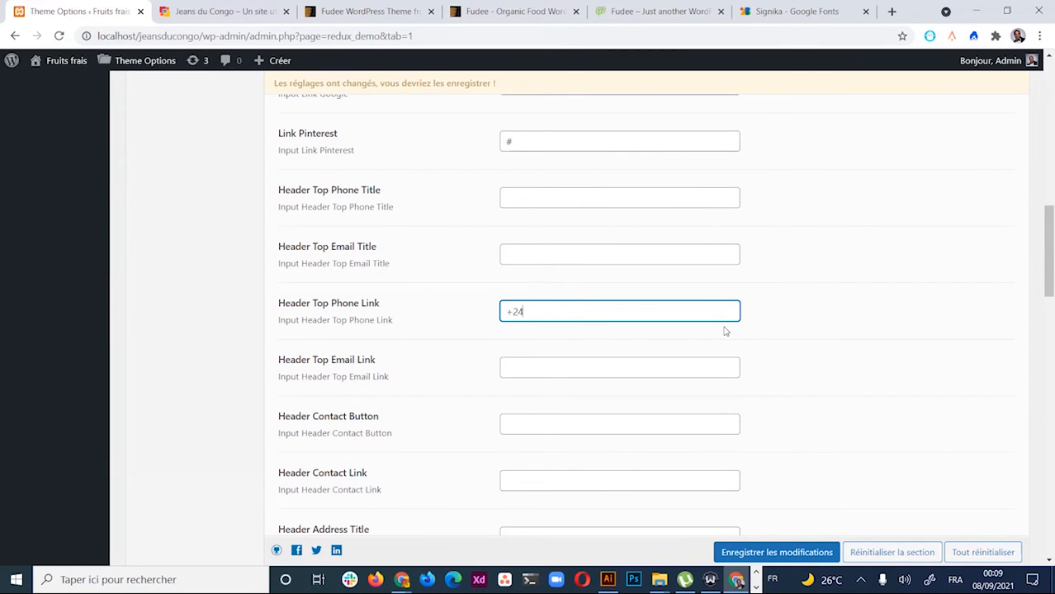
click(542, 255)
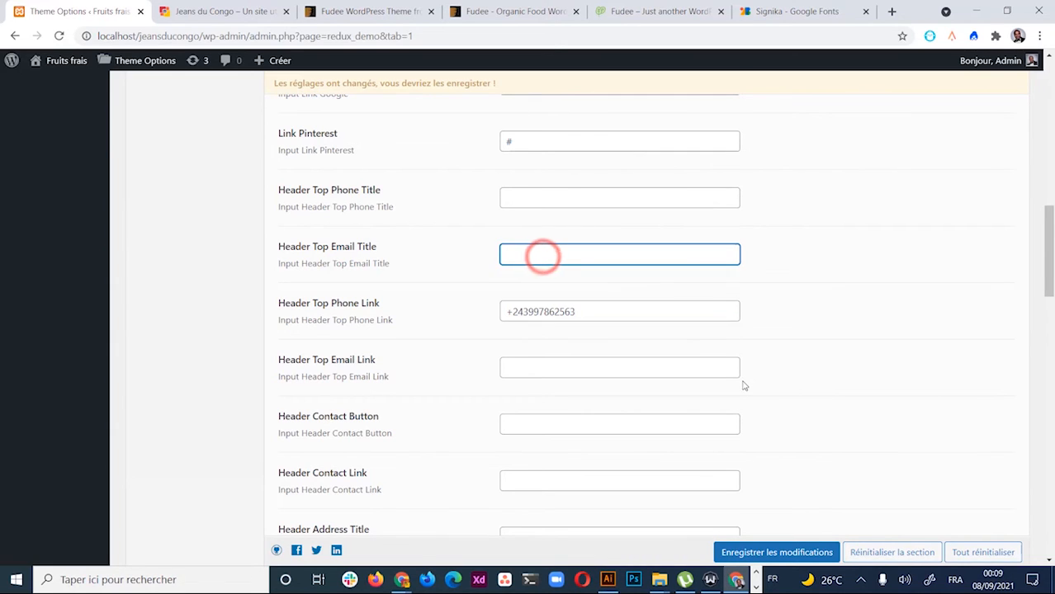
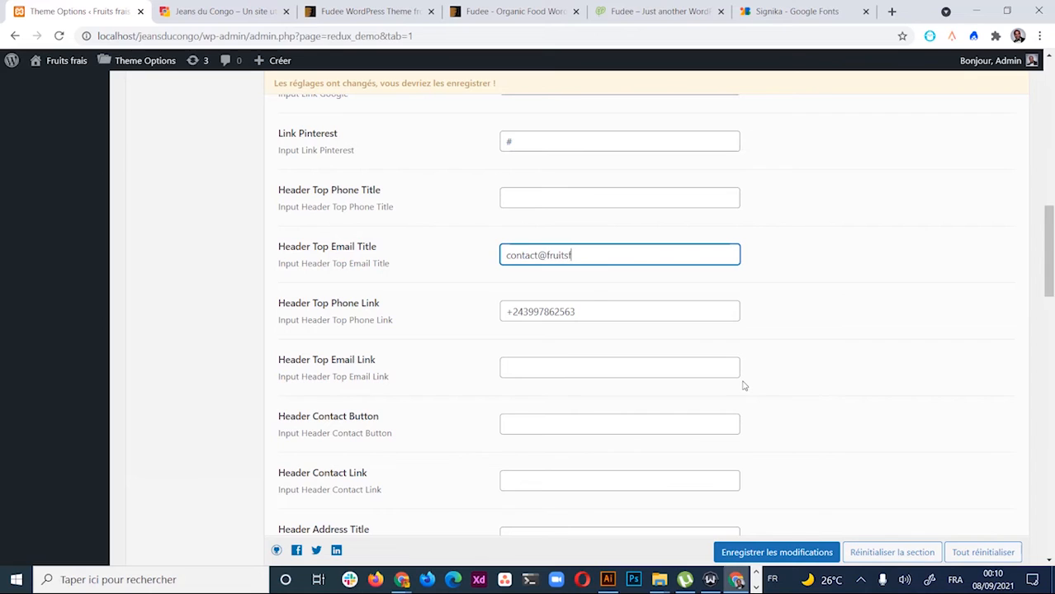
Copy the phone number into Header Top Phone Title and the e-mail into Header Top Email Link
drag(576, 312, 477, 318)
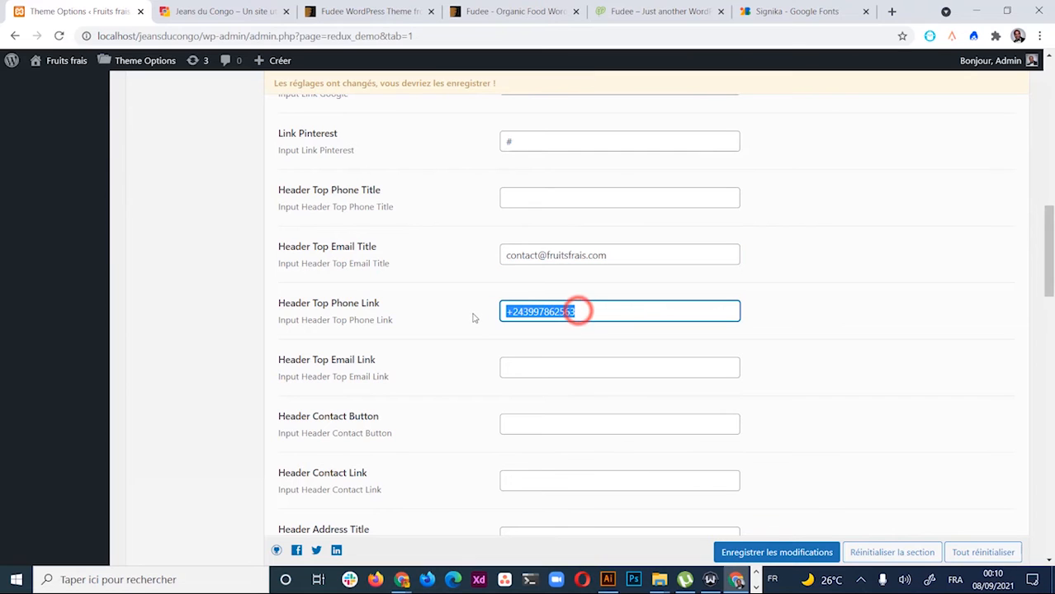
key(ctrl+c)
click(565, 198)
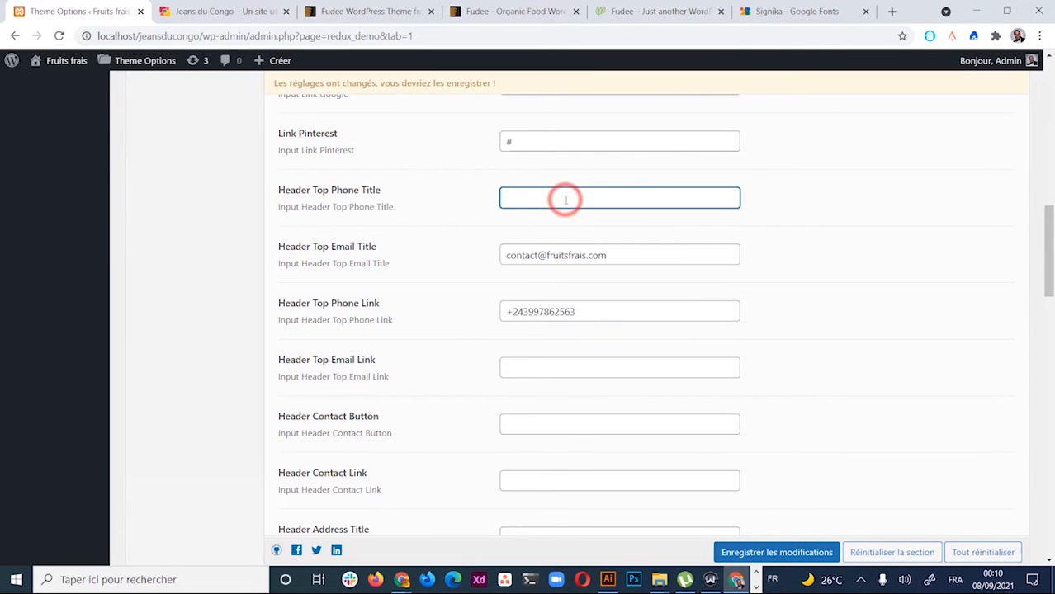
key(ctrl+v)
scroll(583, 354, down, 1)
click(546, 296)
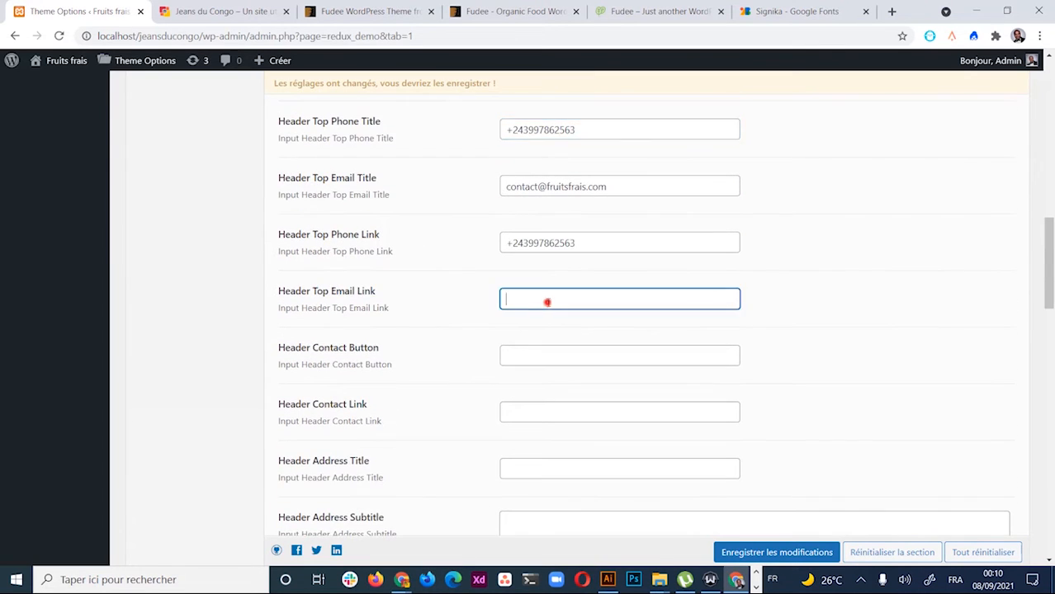
drag(614, 187, 389, 192)
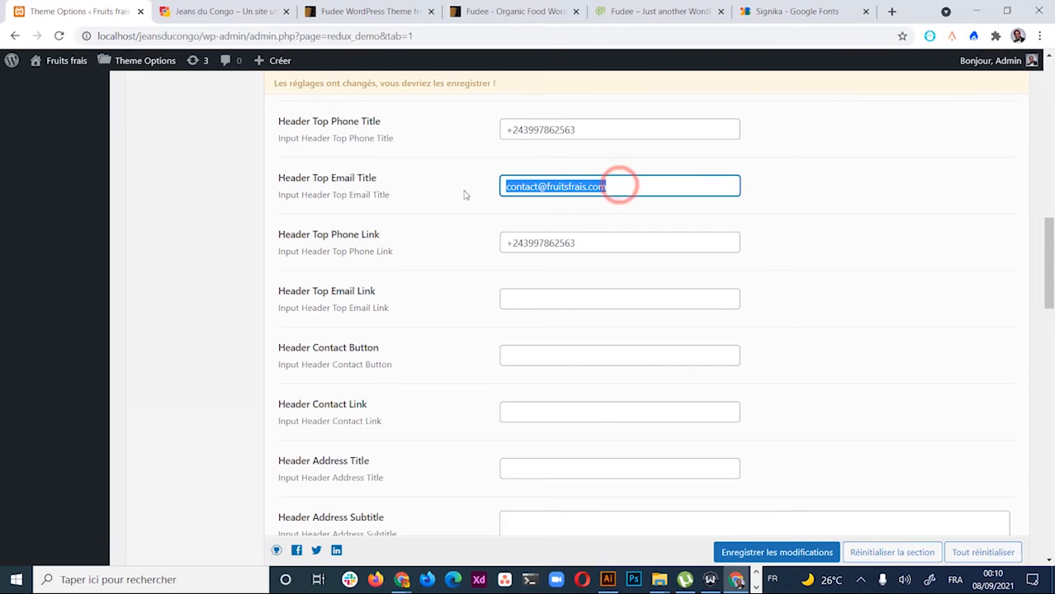
key(ctrl+c)
click(556, 304)
key(ctrl+v)
Look over the Header Contact Button and Header Address Title fields, then save the theme options
scroll(588, 338, down, 1)
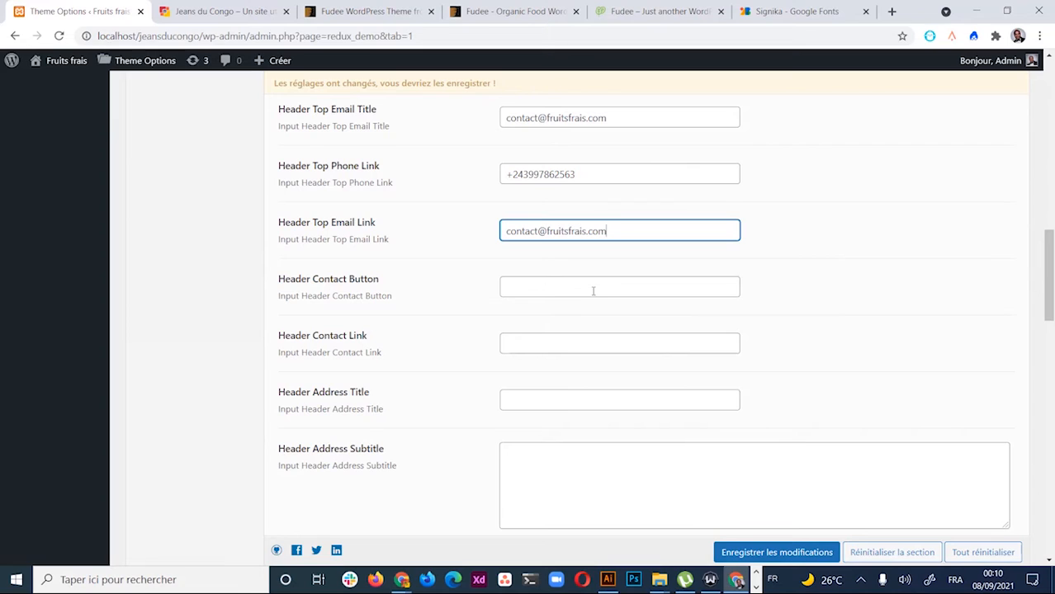
click(592, 290)
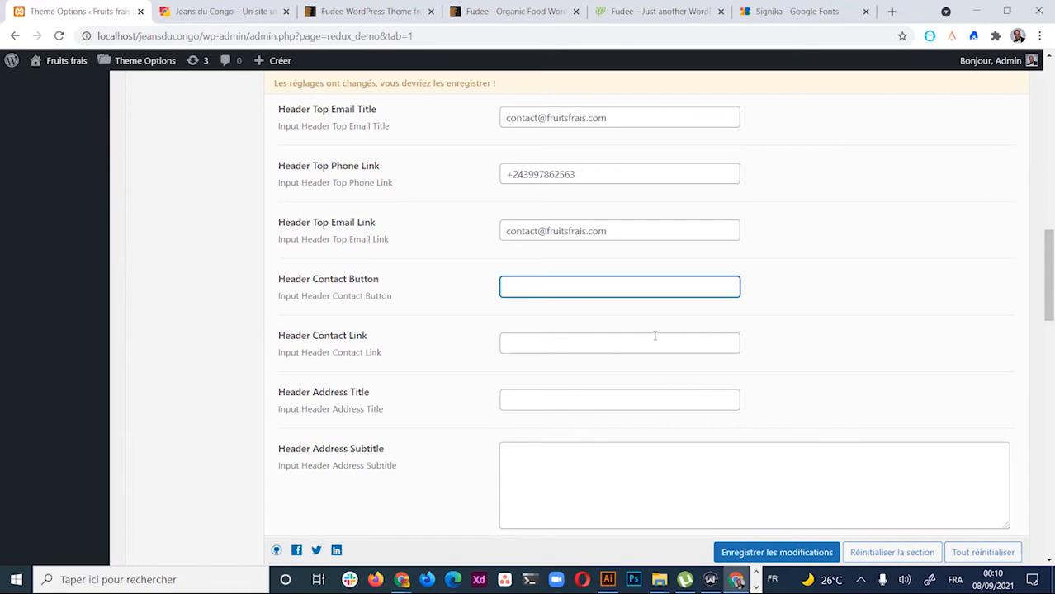
scroll(654, 335, up, 2)
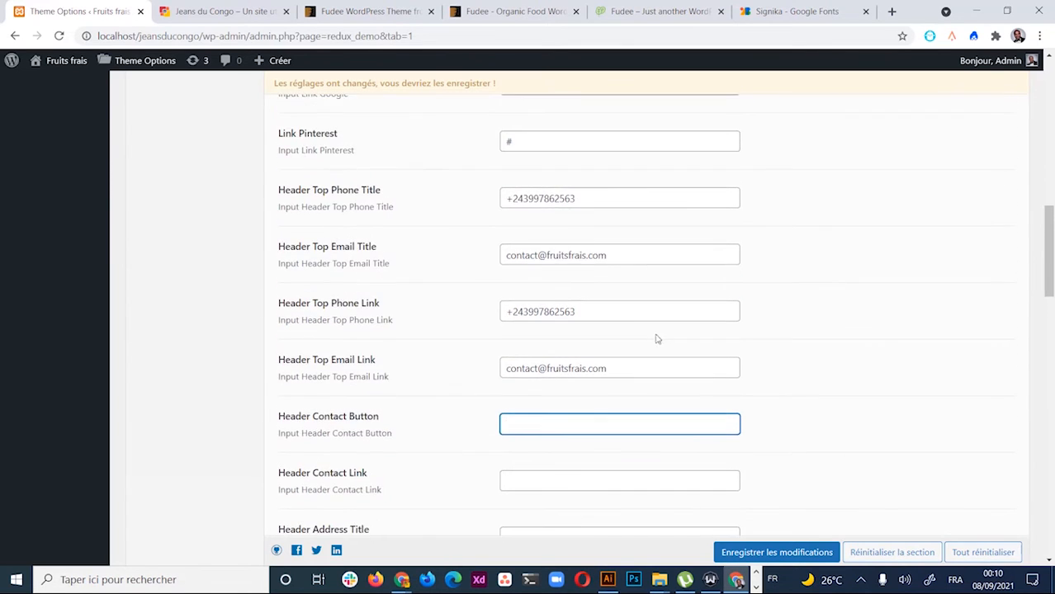
scroll(669, 331, down, 1)
scroll(669, 331, down, 5)
scroll(669, 331, up, 5)
scroll(669, 330, down, 5)
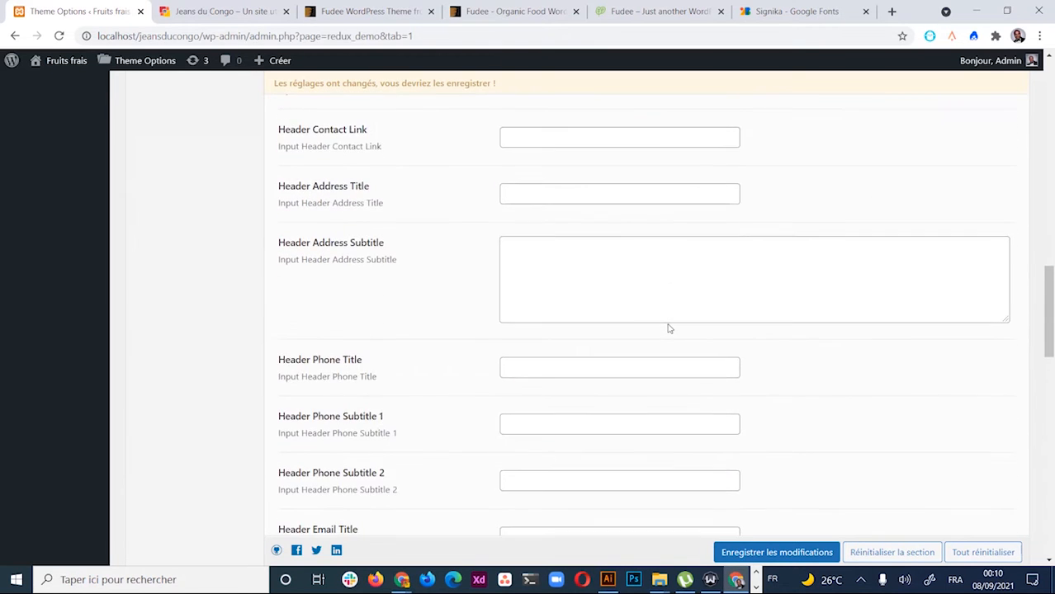
scroll(668, 328, up, 4)
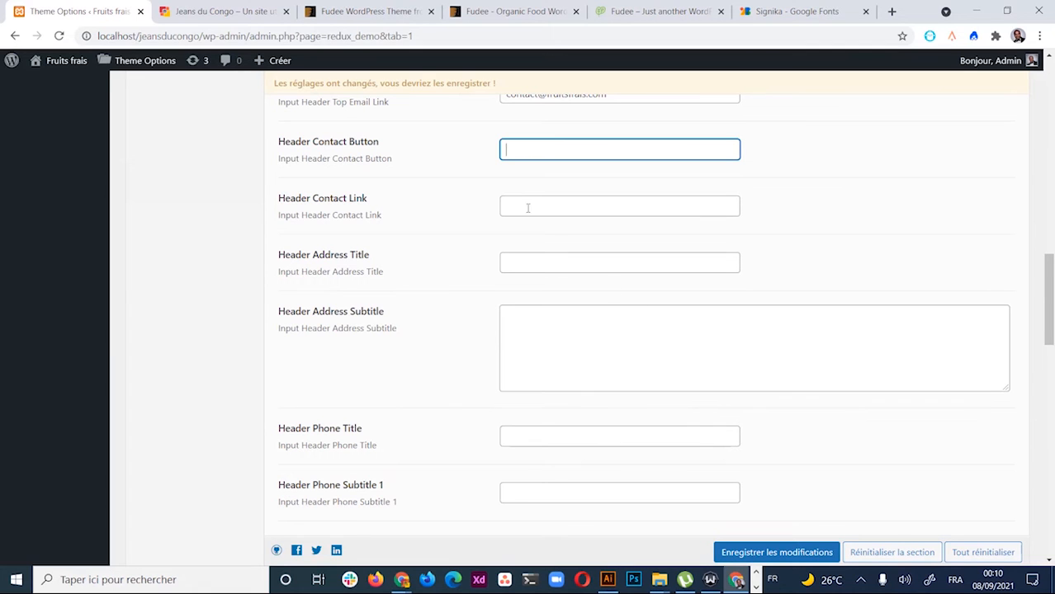
scroll(569, 247, down, 1)
scroll(569, 247, up, 1)
click(574, 262)
scroll(621, 272, down, 1)
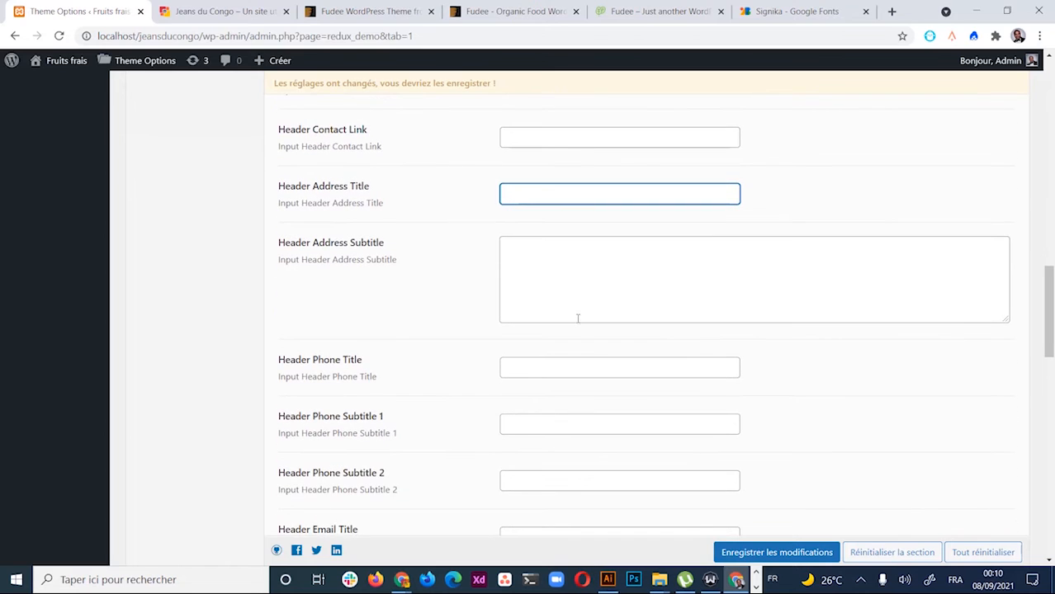
scroll(577, 317, down, 3)
scroll(578, 318, up, 3)
scroll(579, 309, down, 5)
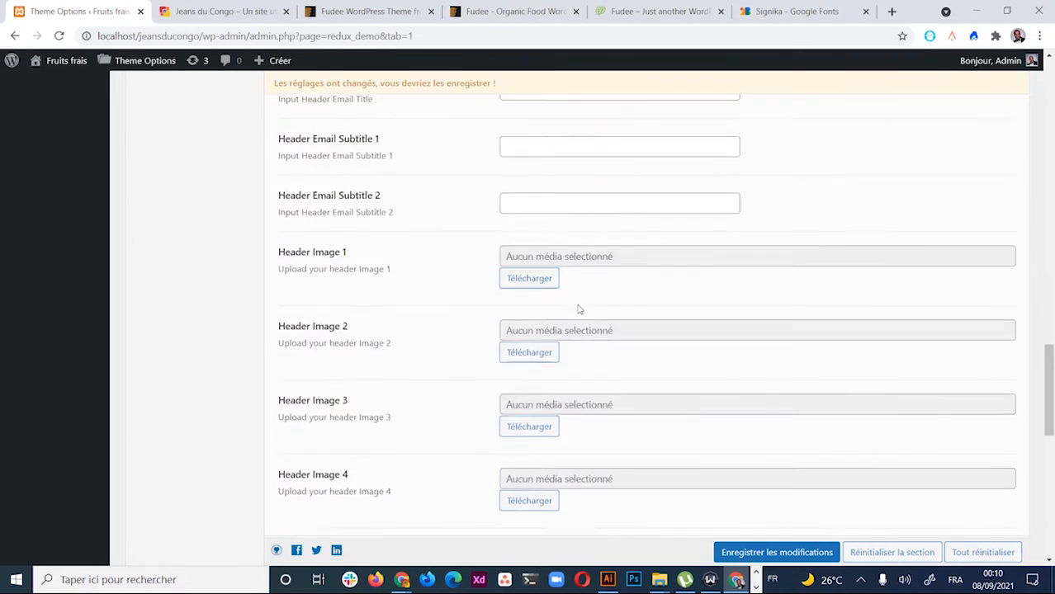
scroll(578, 308, down, 1)
scroll(579, 297, down, 6)
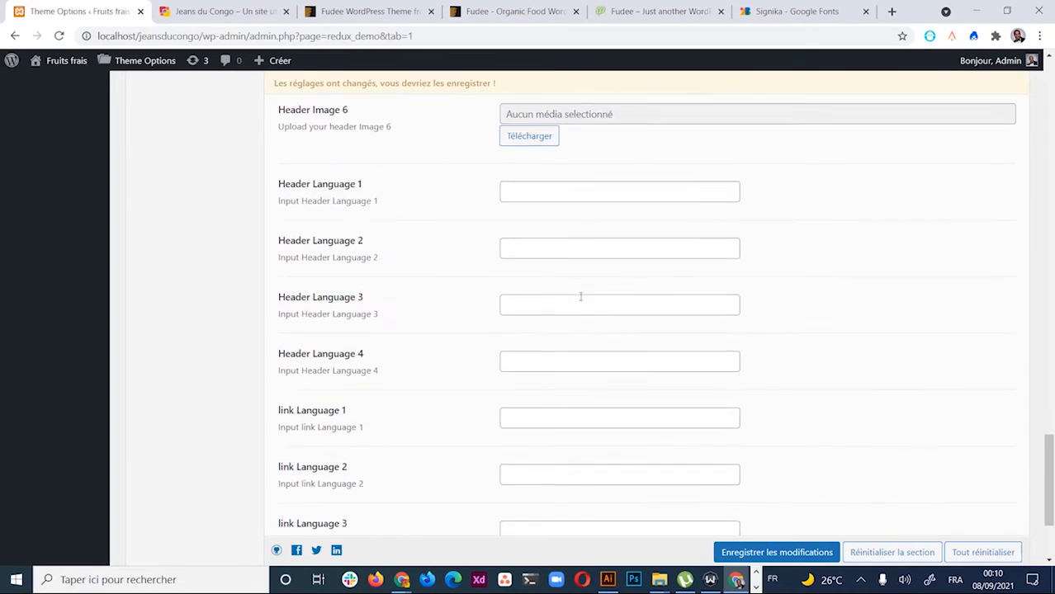
click(760, 474)
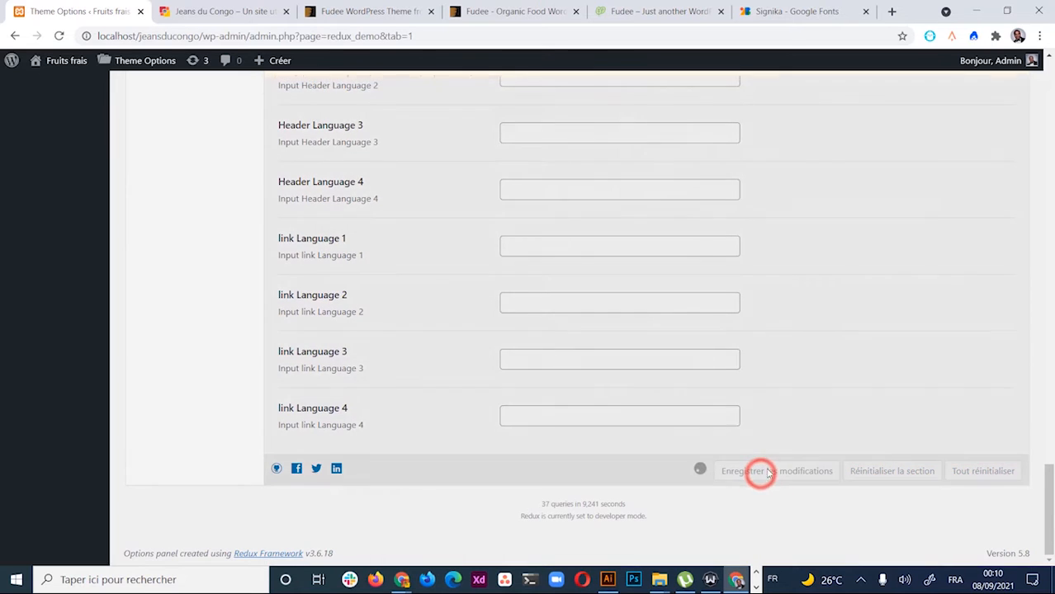
Close the Jeans du Congo browser tab
scroll(485, 268, up, 4)
scroll(485, 268, up, 4)
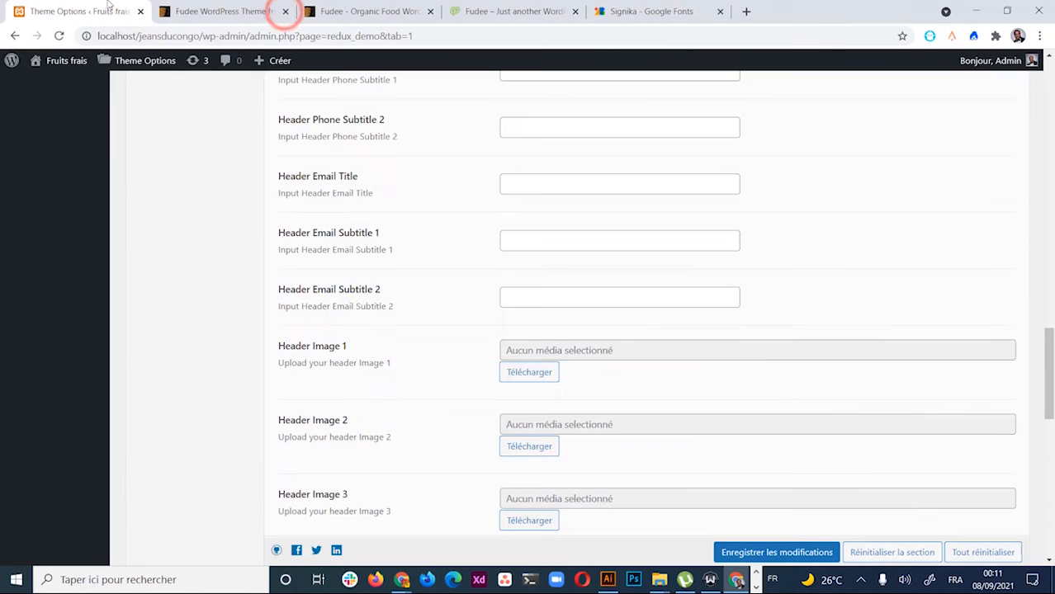
click(286, 10)
scroll(466, 309, up, 6)
scroll(459, 286, up, 8)
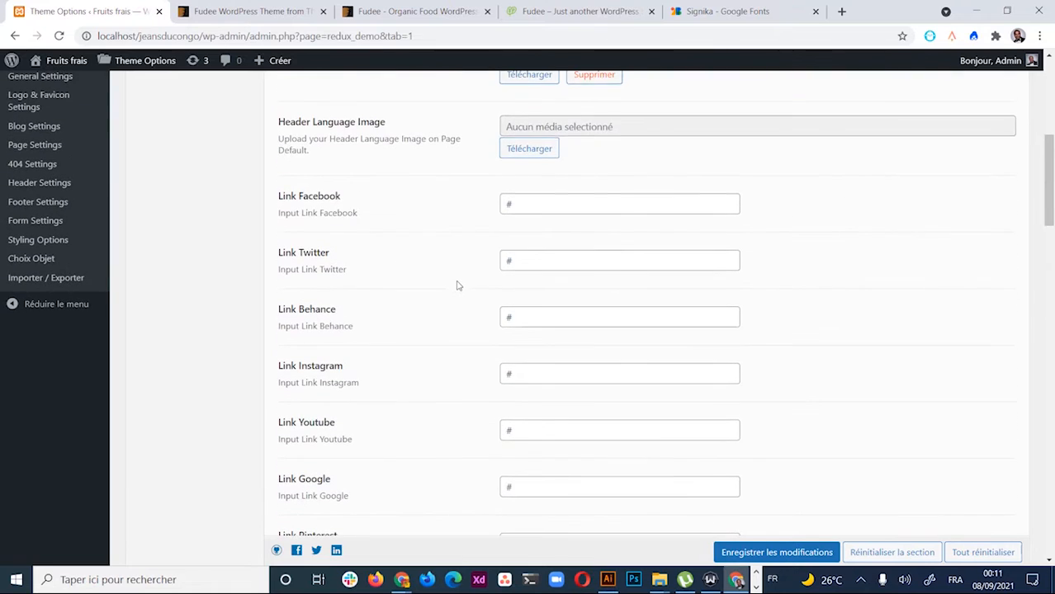
scroll(459, 286, down, 4)
scroll(455, 274, up, 4)
scroll(334, 242, up, 5)
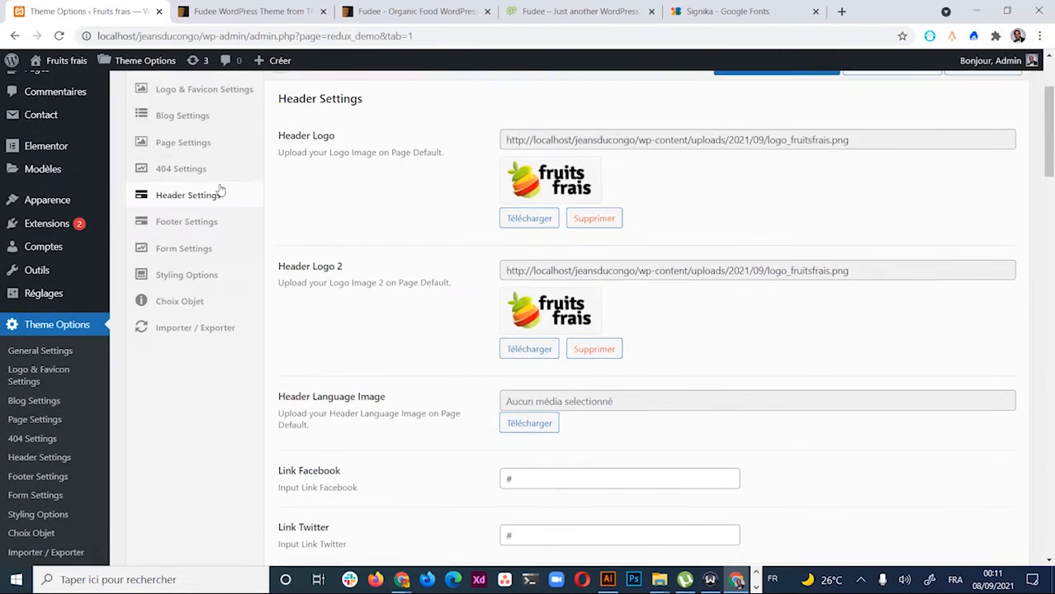
Open the live Fruits frais site in a new browser tab from the admin bar
mouse_move(66, 63)
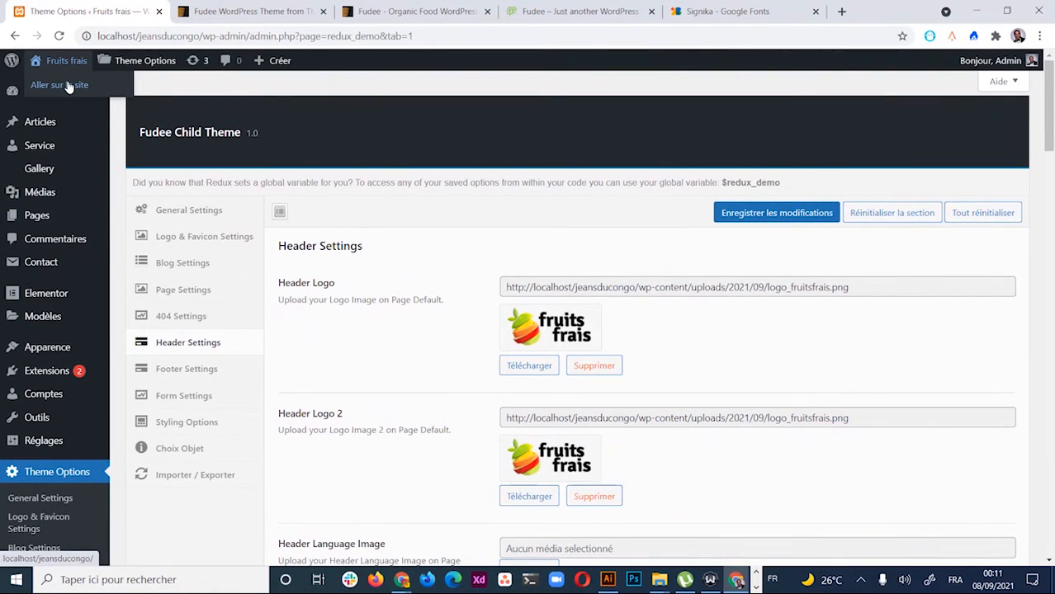
right_click(69, 84)
click(111, 87)
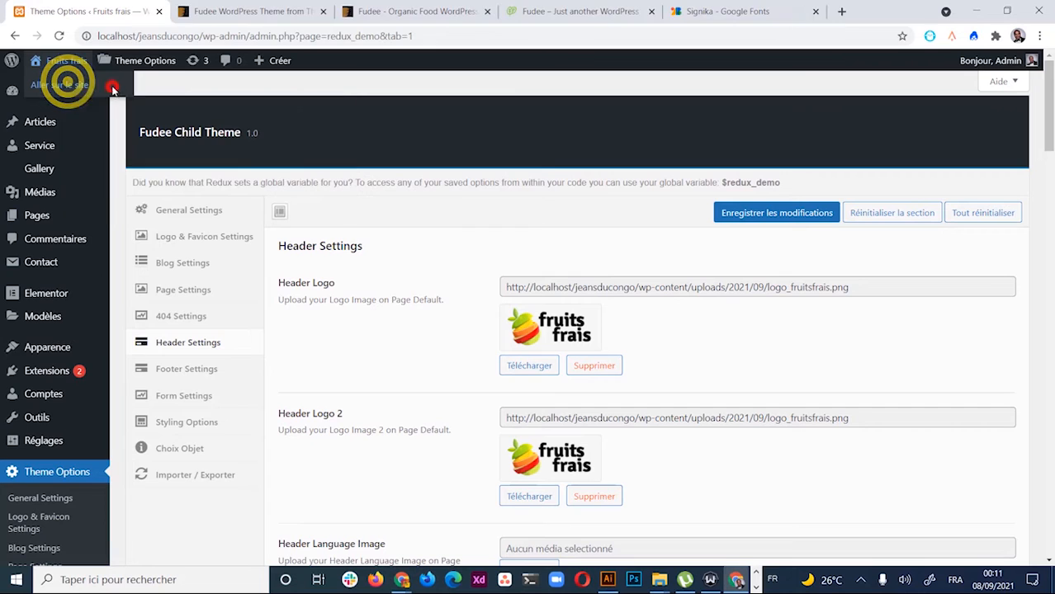
click(216, 12)
click(82, 12)
click(211, 11)
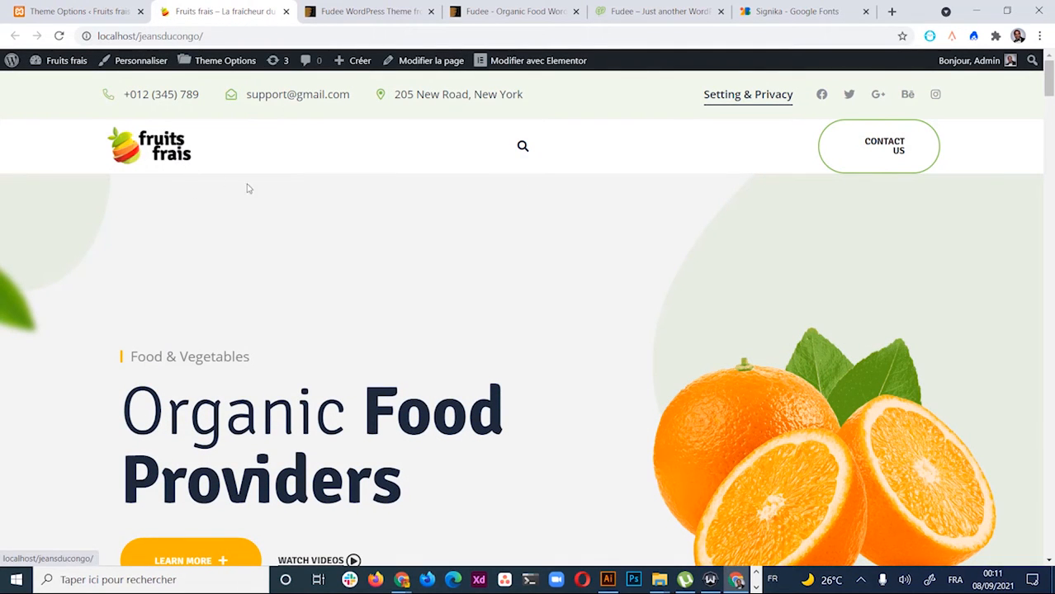
Compare the Fruits frais homepage with the Fudee demo site
scroll(488, 319, down, 3)
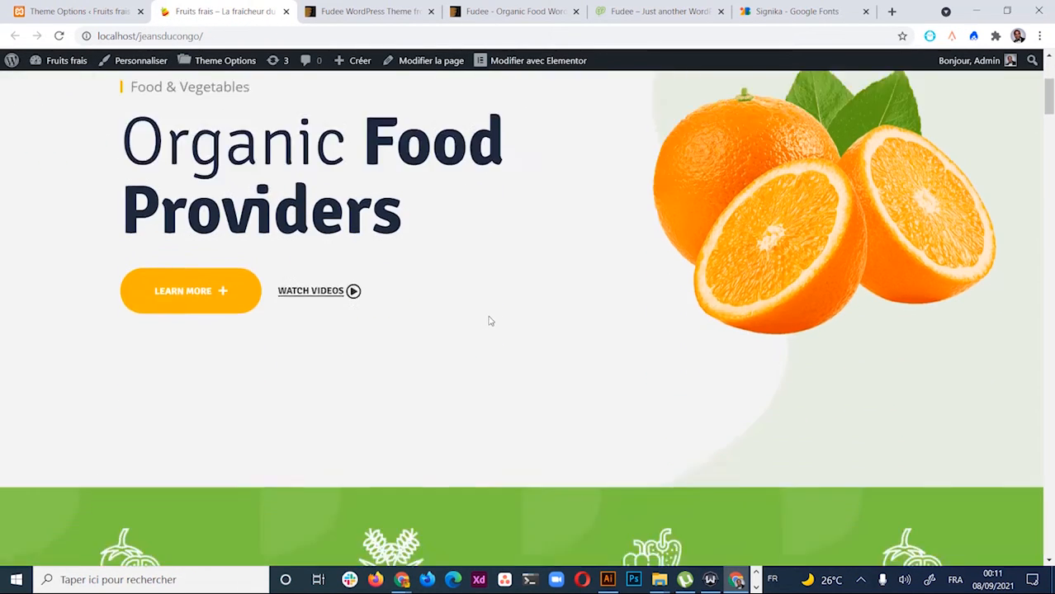
scroll(489, 318, up, 3)
click(615, 11)
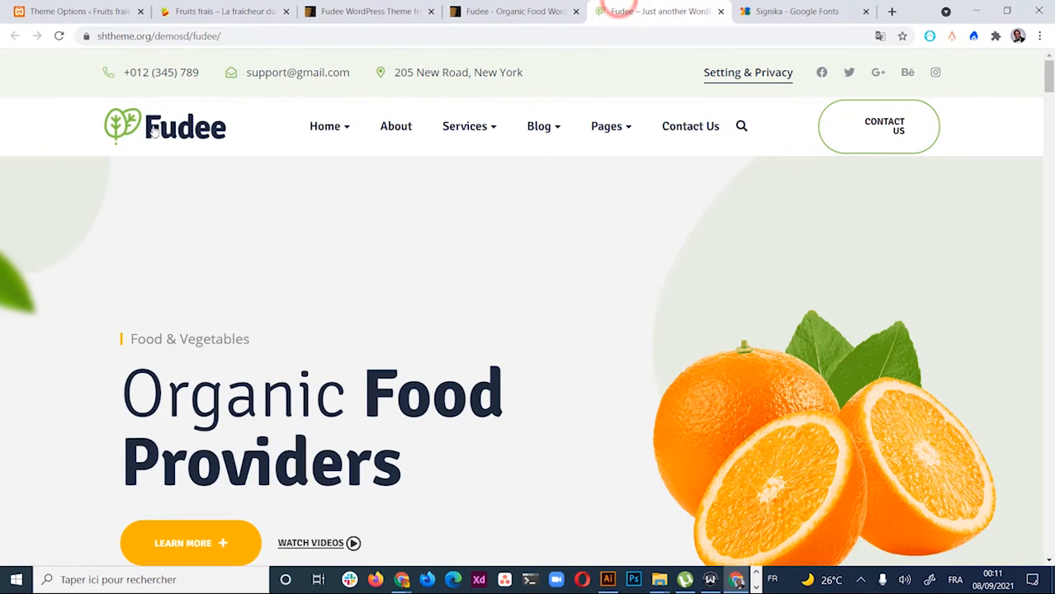
click(192, 10)
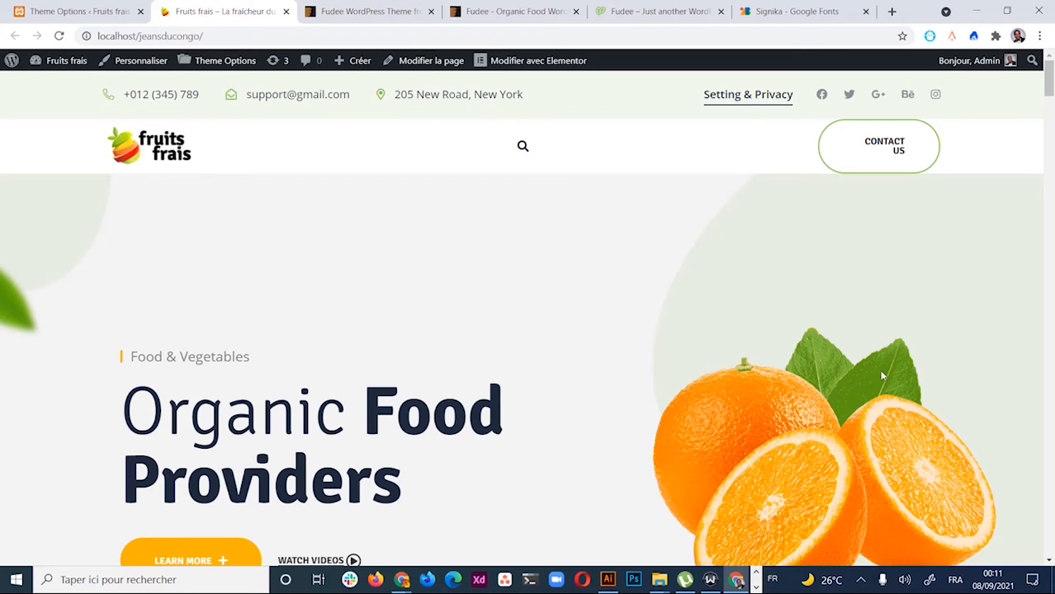
scroll(661, 297, down, 8)
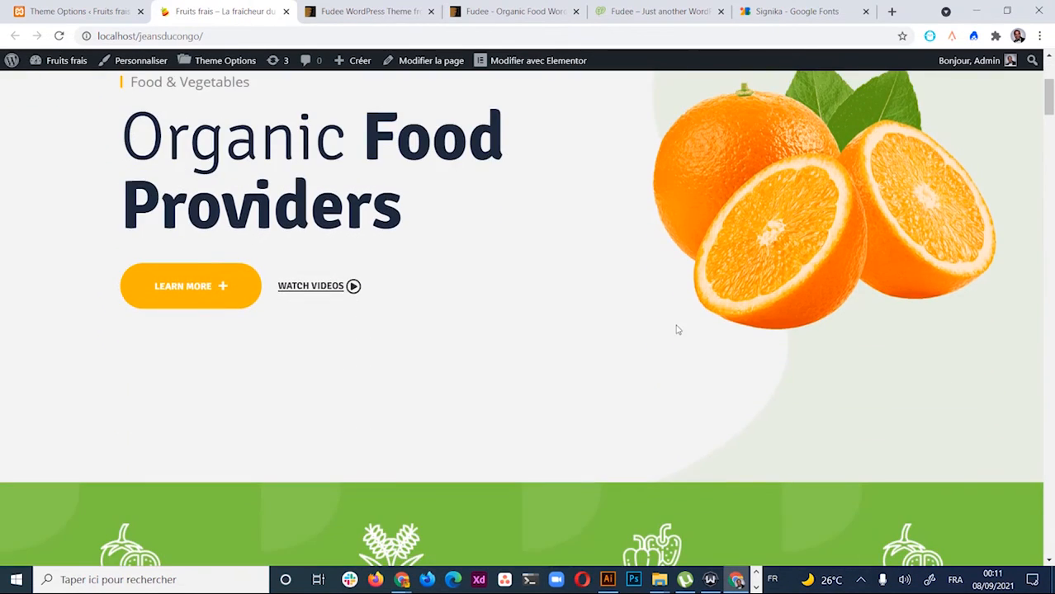
scroll(669, 361, up, 10)
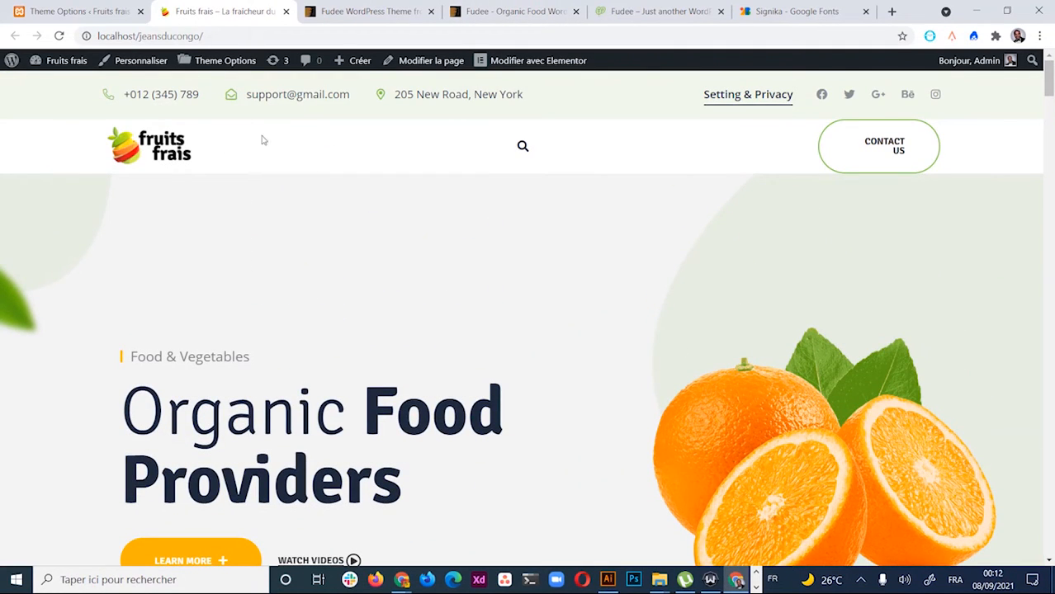
Look through the Footer Settings section of Theme Options
click(80, 13)
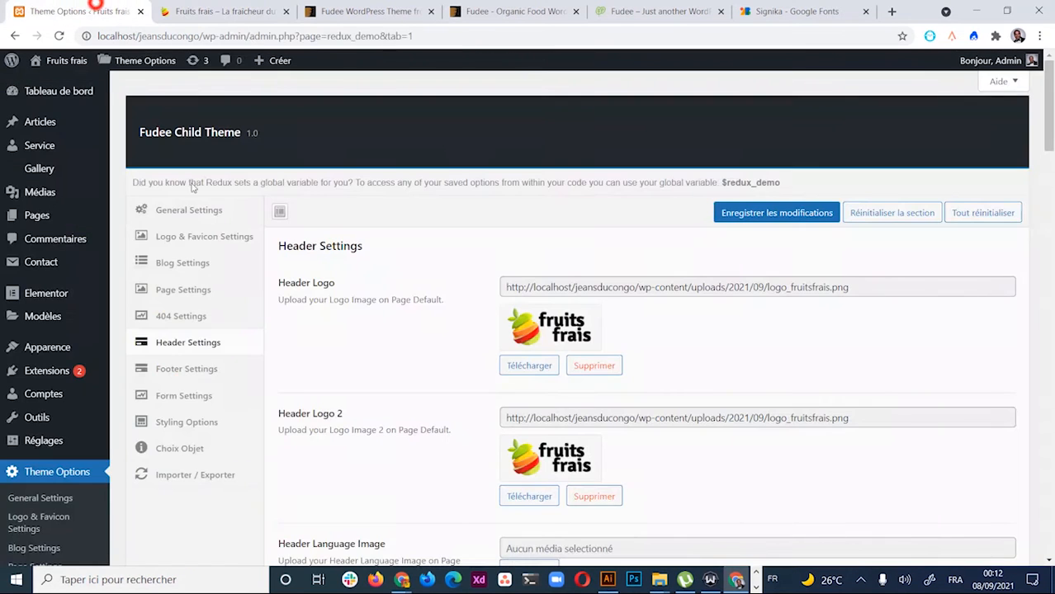
scroll(348, 389, down, 2)
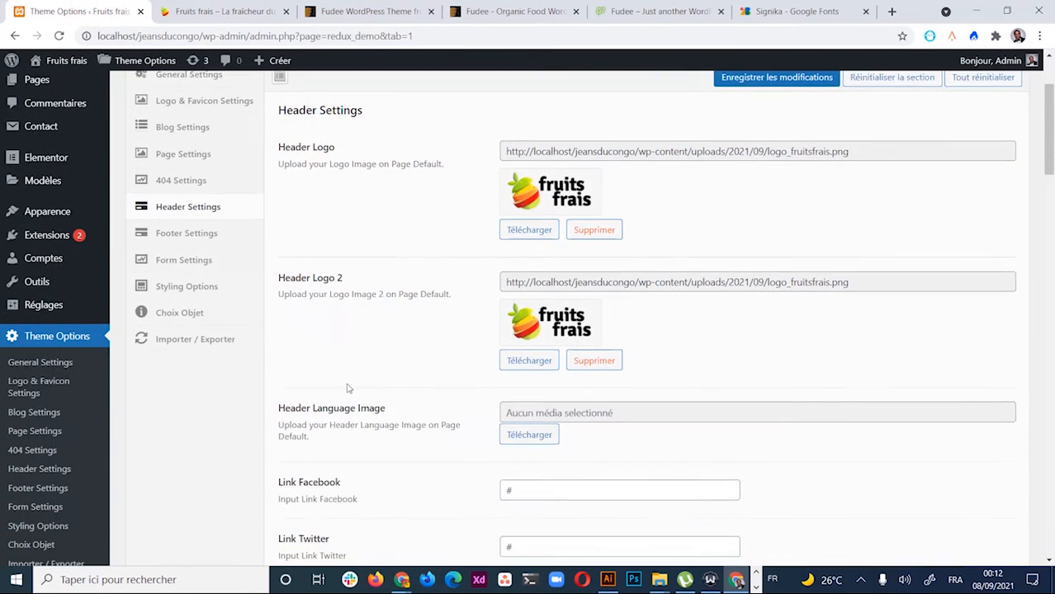
click(169, 231)
scroll(448, 447, down, 3)
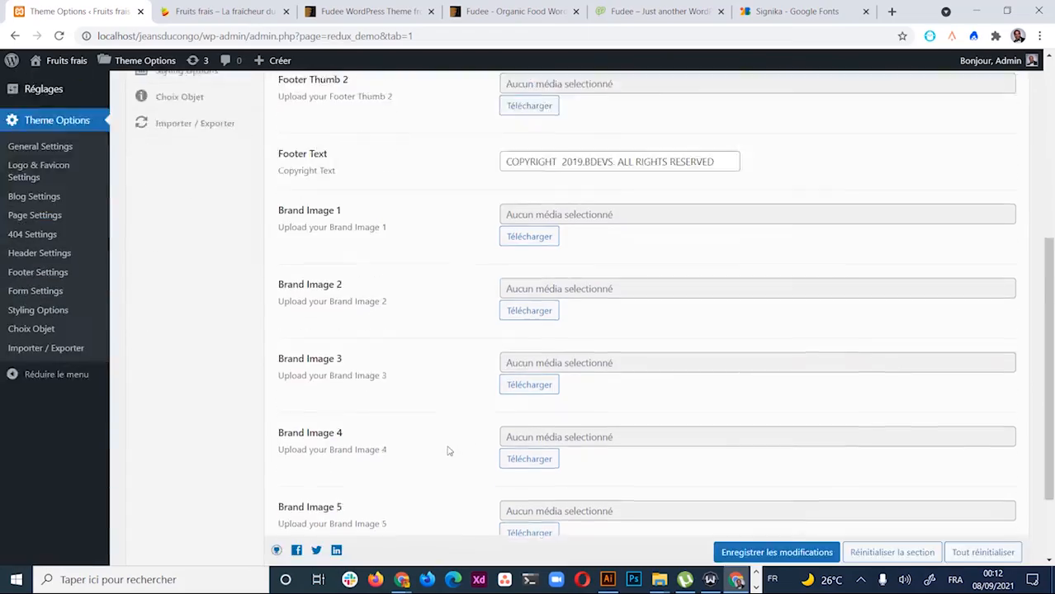
scroll(376, 236, up, 5)
Scroll through the live Fruits frais homepage, including its reviews section
click(218, 11)
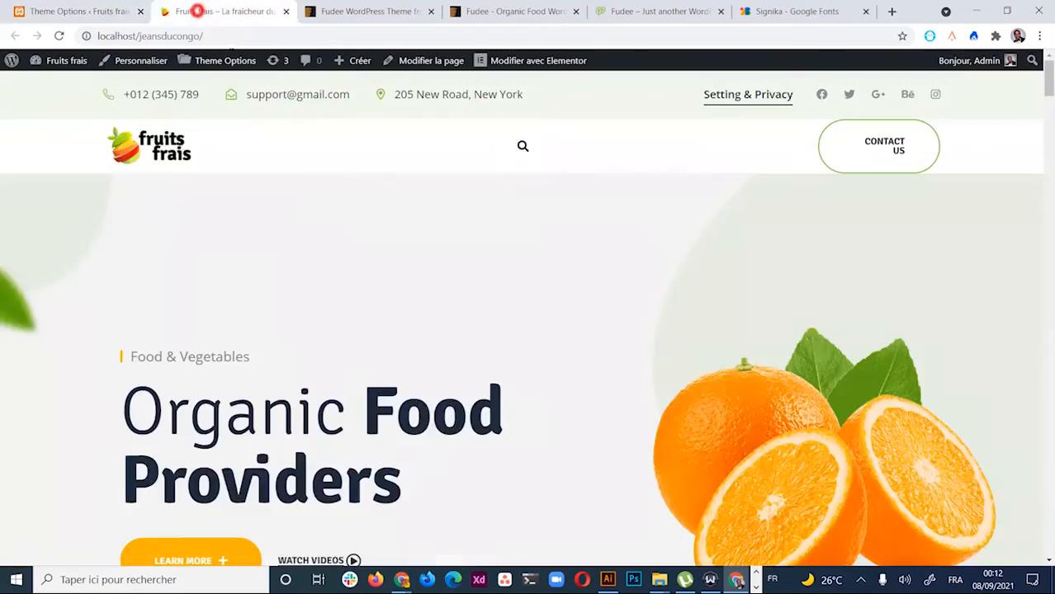
scroll(392, 462, down, 10)
scroll(391, 478, down, 20)
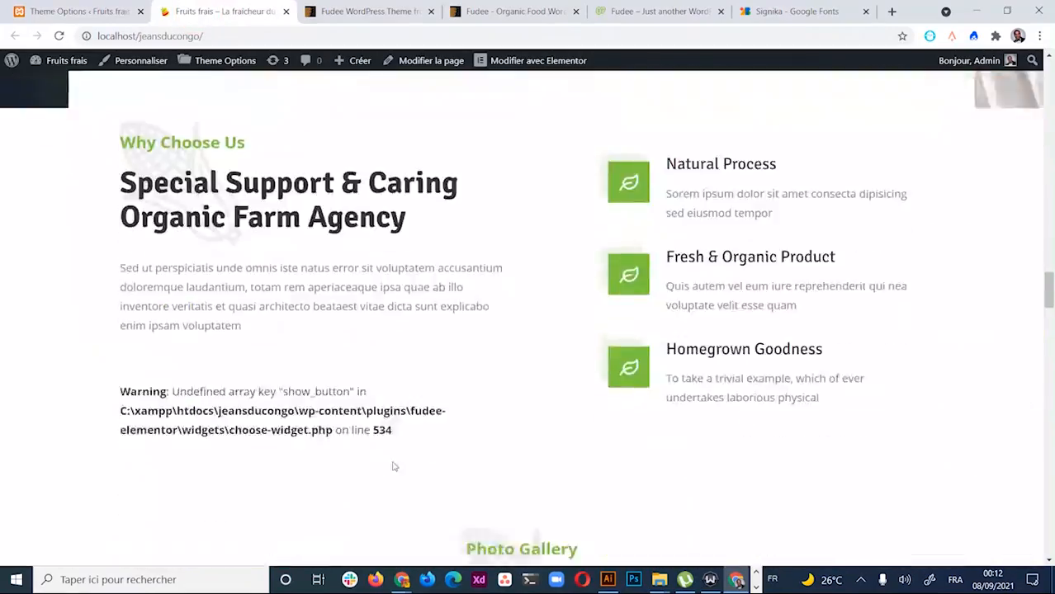
scroll(394, 464, down, 15)
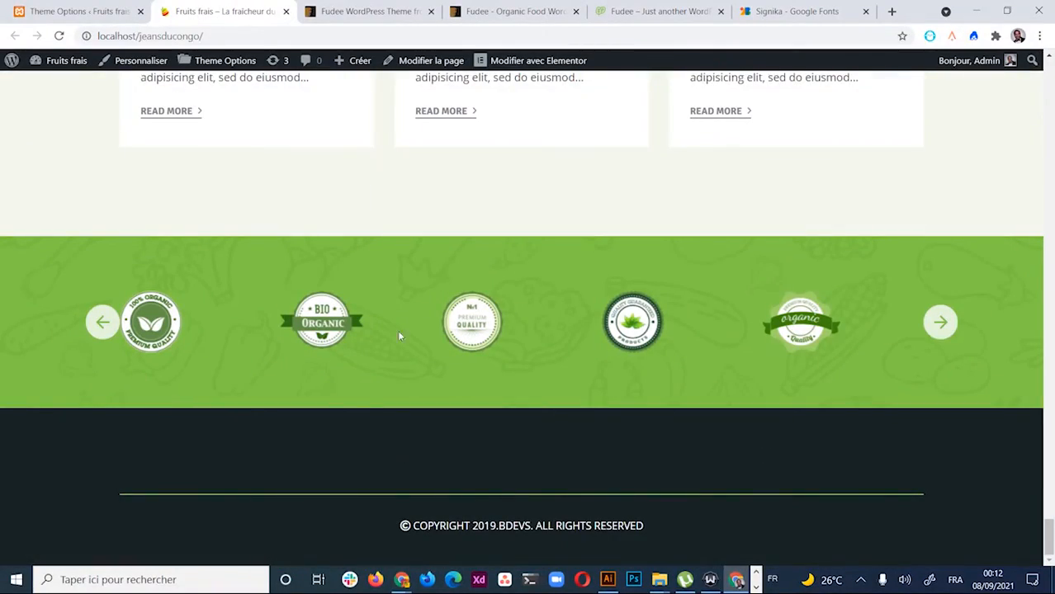
scroll(542, 400, up, 6)
scroll(484, 437, down, 6)
scroll(469, 457, up, 3)
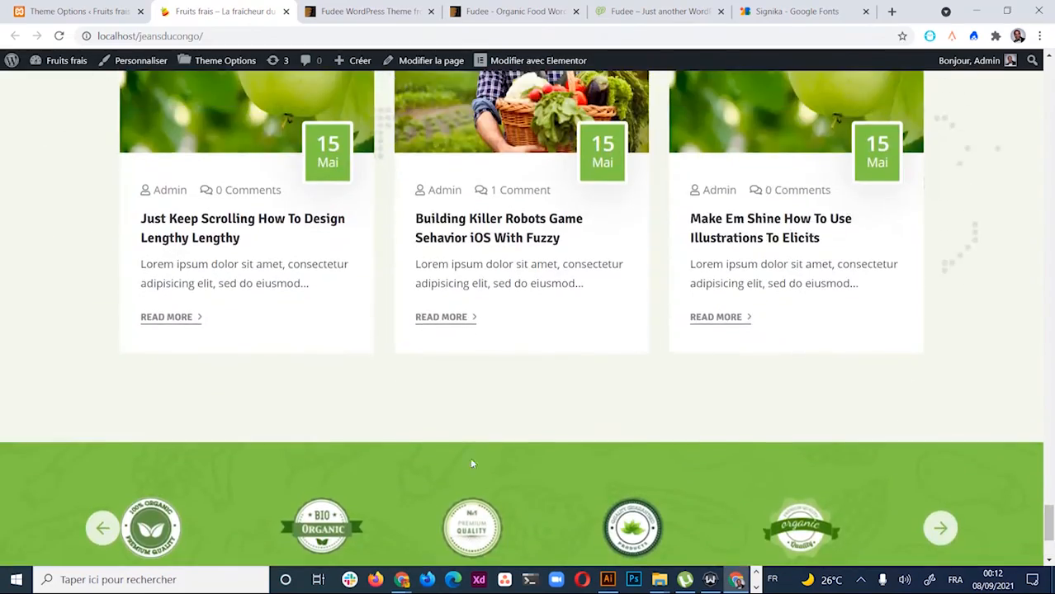
scroll(450, 490, up, 8)
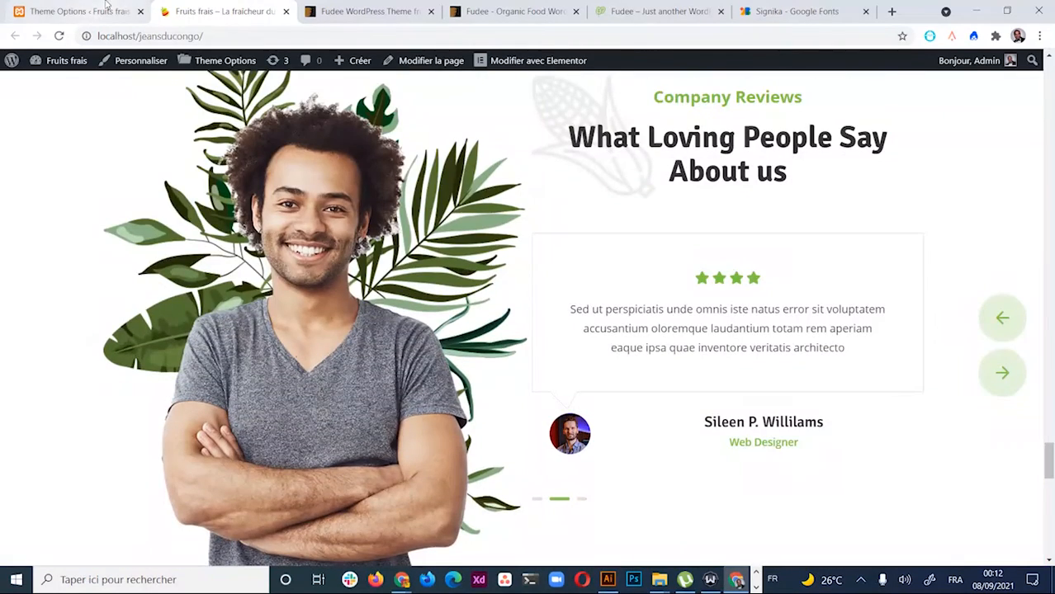
Browse the Form Settings, Choix Objet, Styling Options and Importer / Exporter sections in Theme Options
click(101, 11)
scroll(522, 406, down, 6)
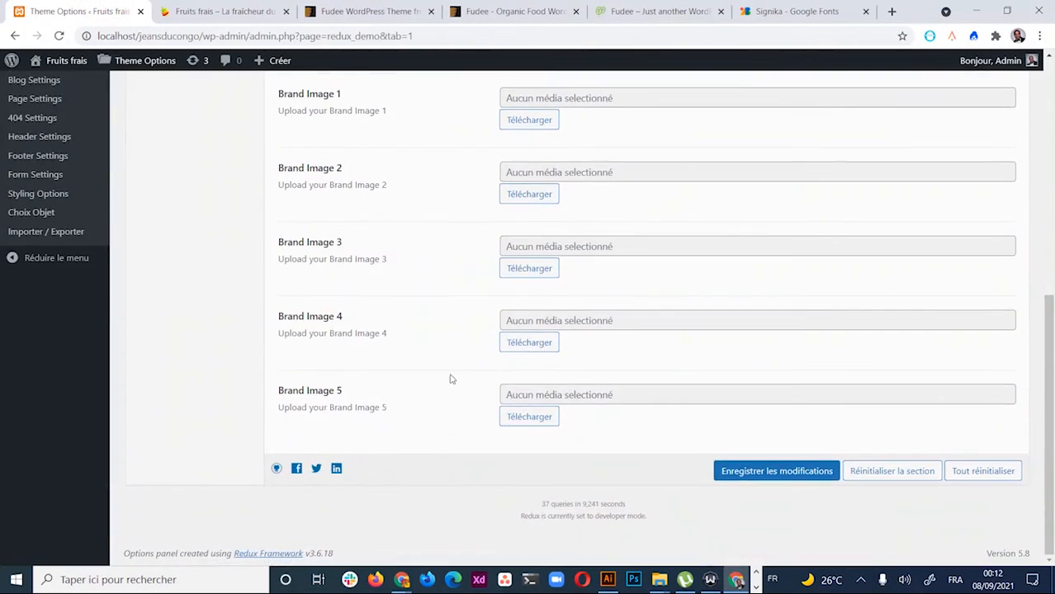
scroll(463, 372, up, 4)
scroll(475, 364, up, 2)
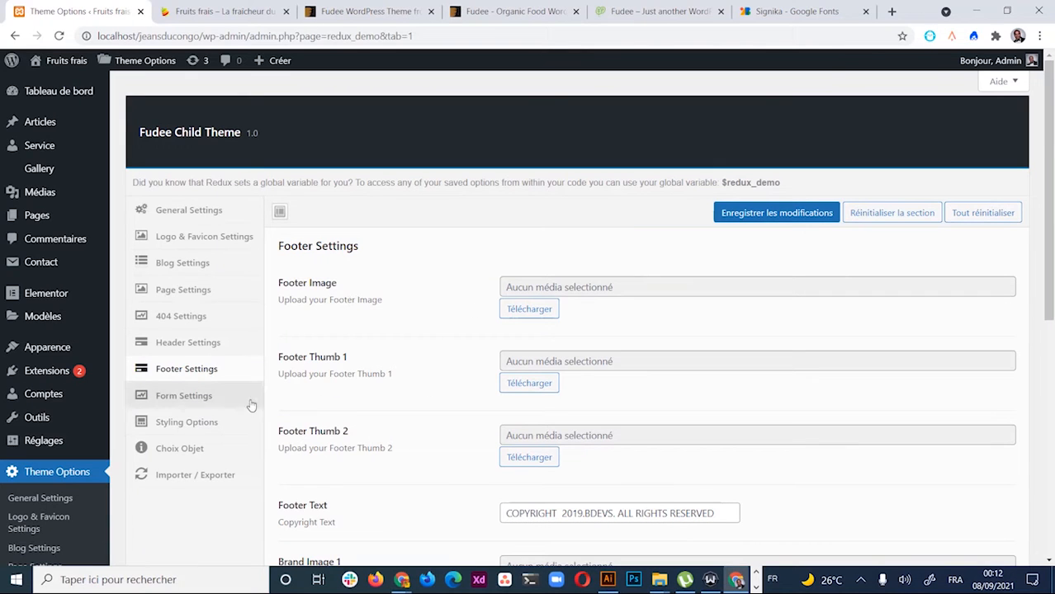
click(220, 400)
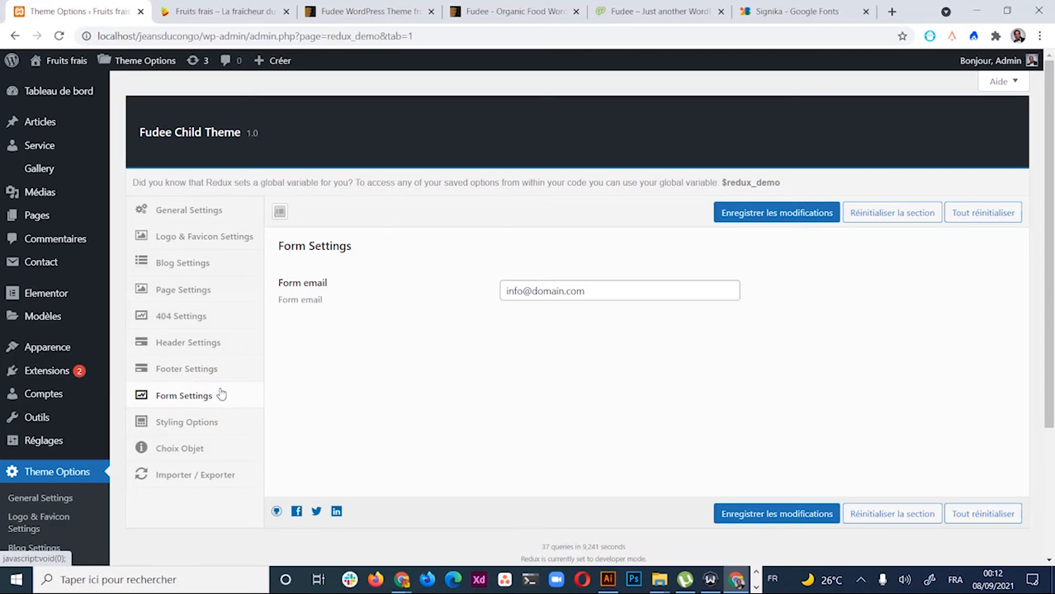
click(193, 446)
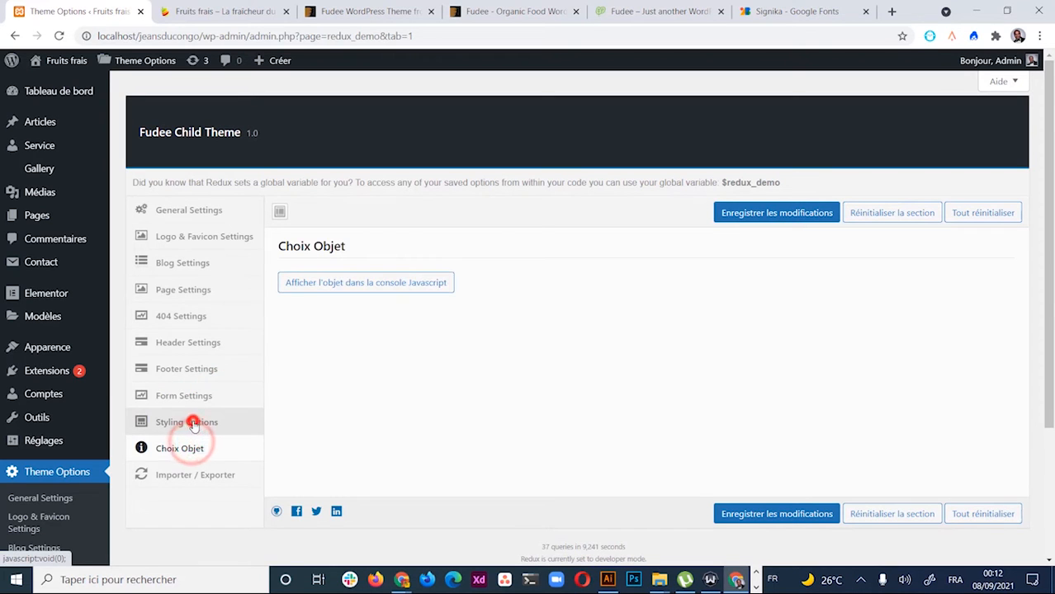
click(189, 424)
click(193, 477)
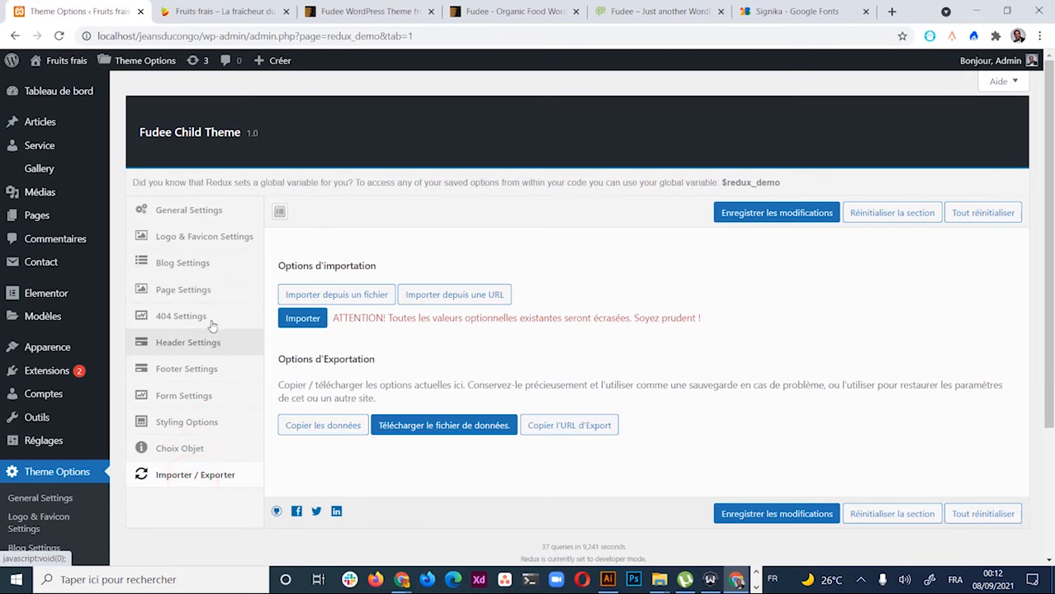
scroll(399, 225, down, 3)
Scroll the live homepage back to the top, then return to the Theme Options Importer / Exporter section
click(227, 11)
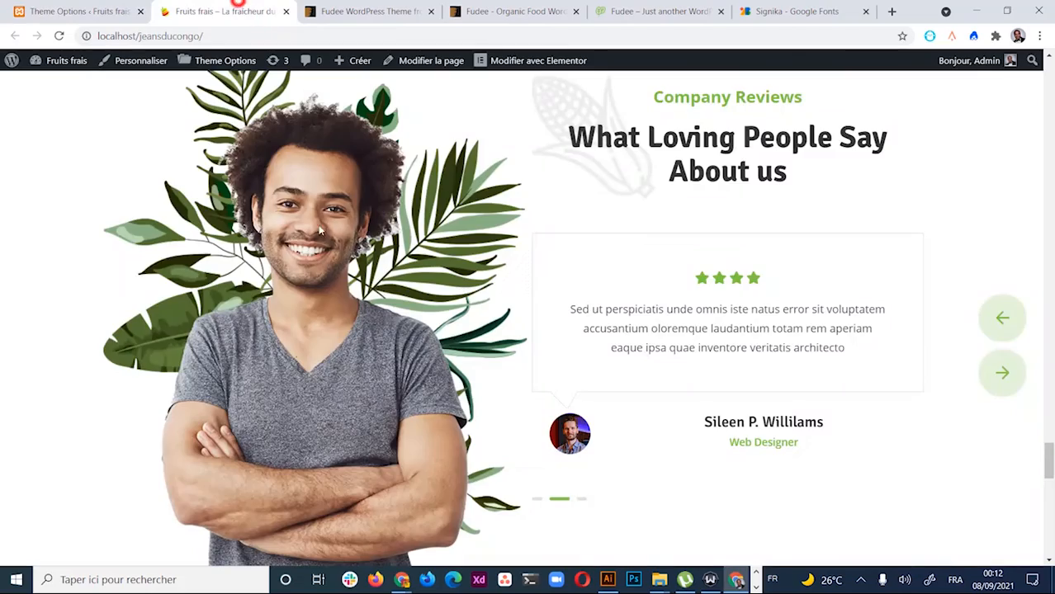
scroll(440, 334, down, 5)
scroll(440, 334, up, 5)
scroll(440, 334, up, 15)
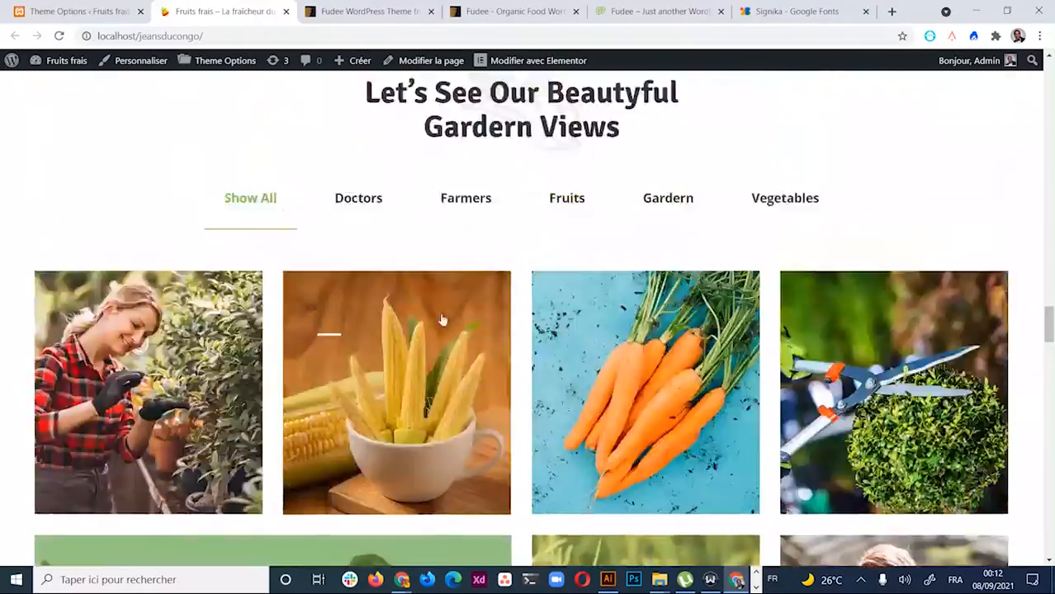
scroll(454, 302, up, 12)
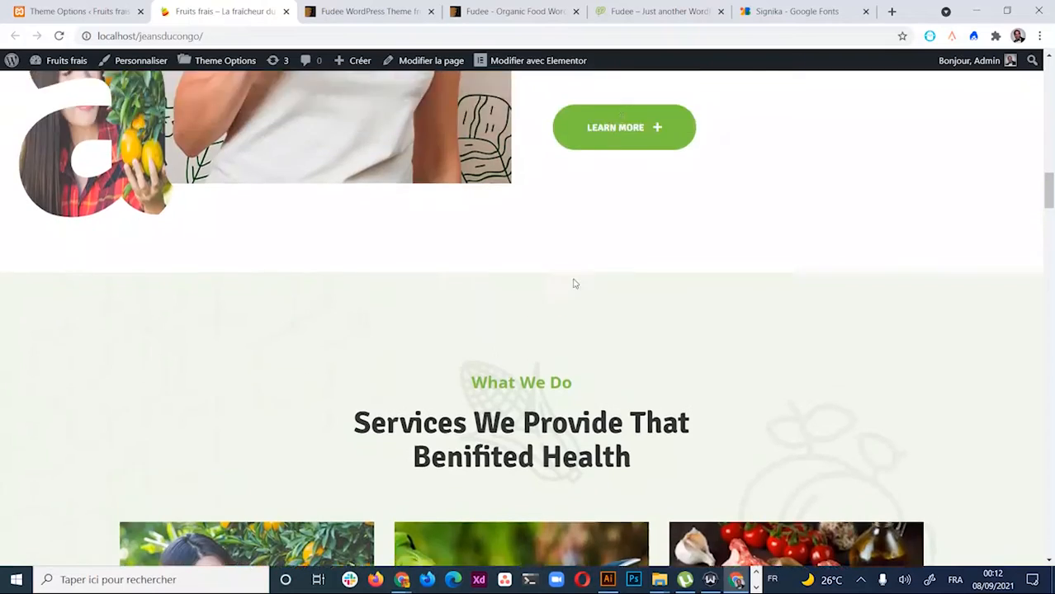
scroll(453, 302, up, 10)
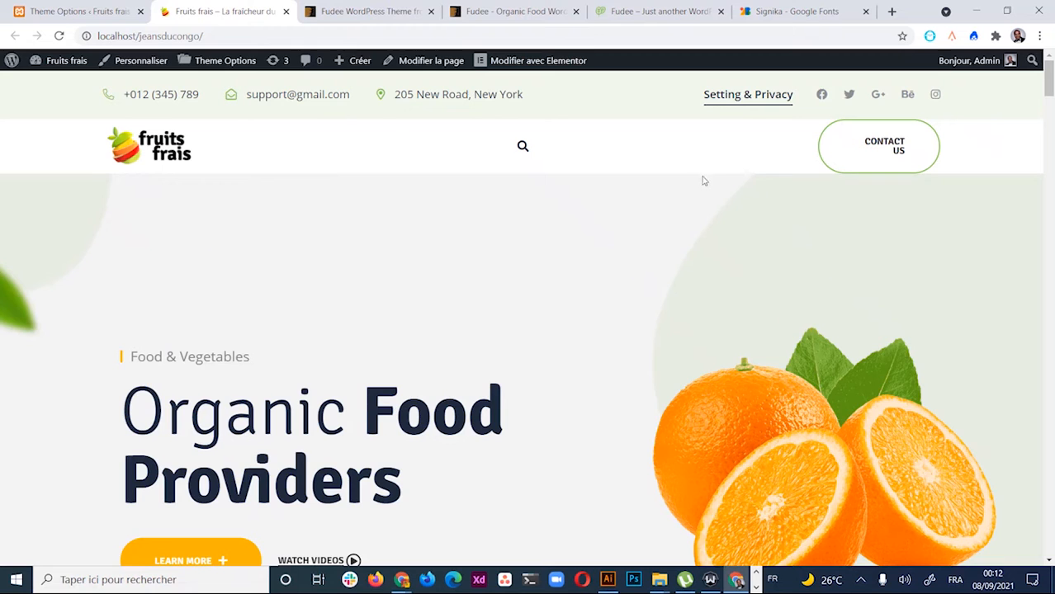
click(120, 11)
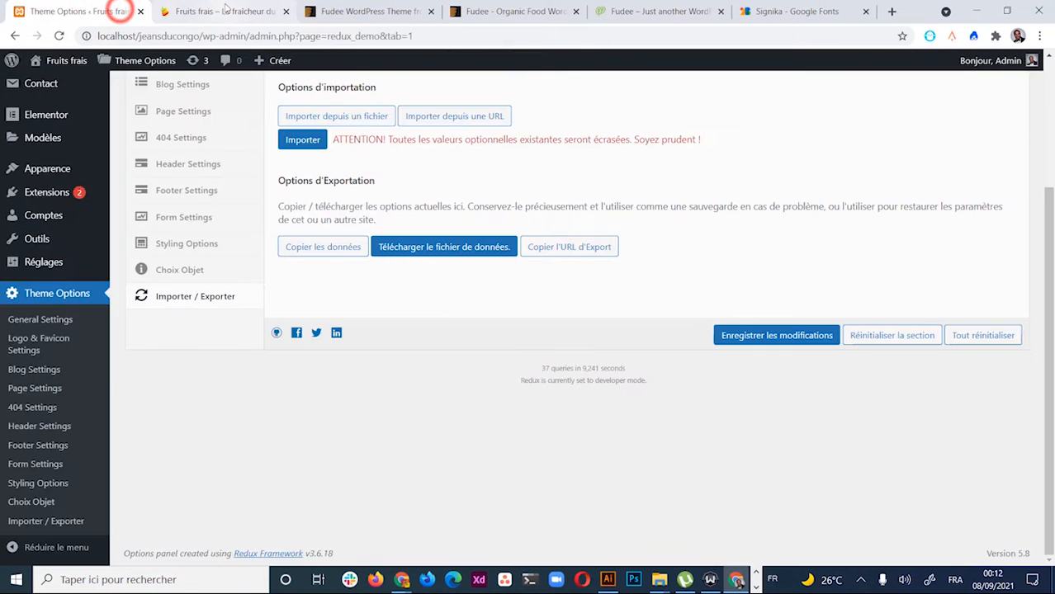
Go to Apparence > Menus from the Theme Options page
click(224, 10)
click(86, 12)
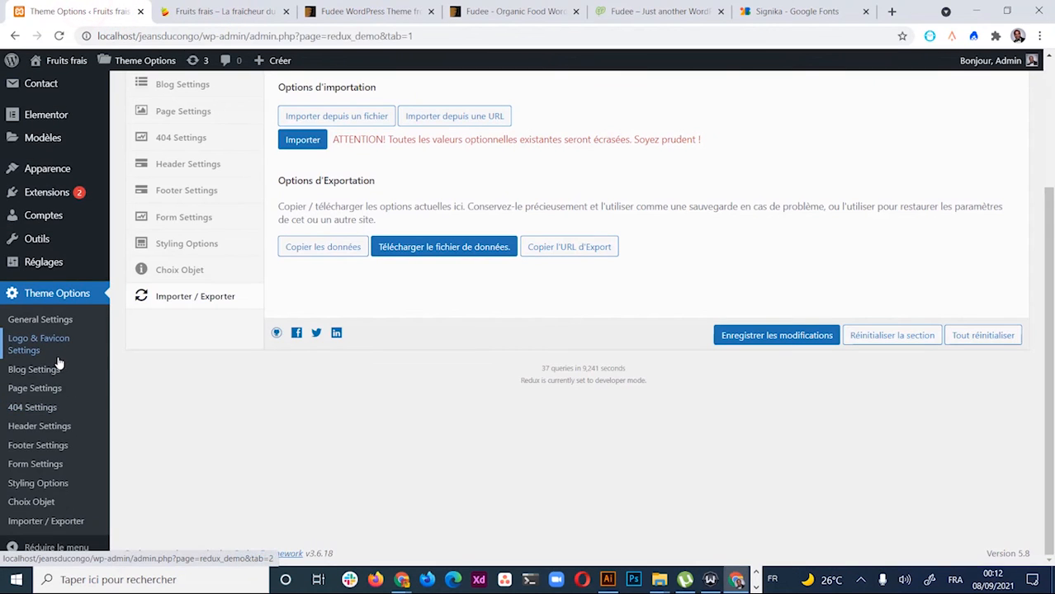
scroll(67, 406, up, 3)
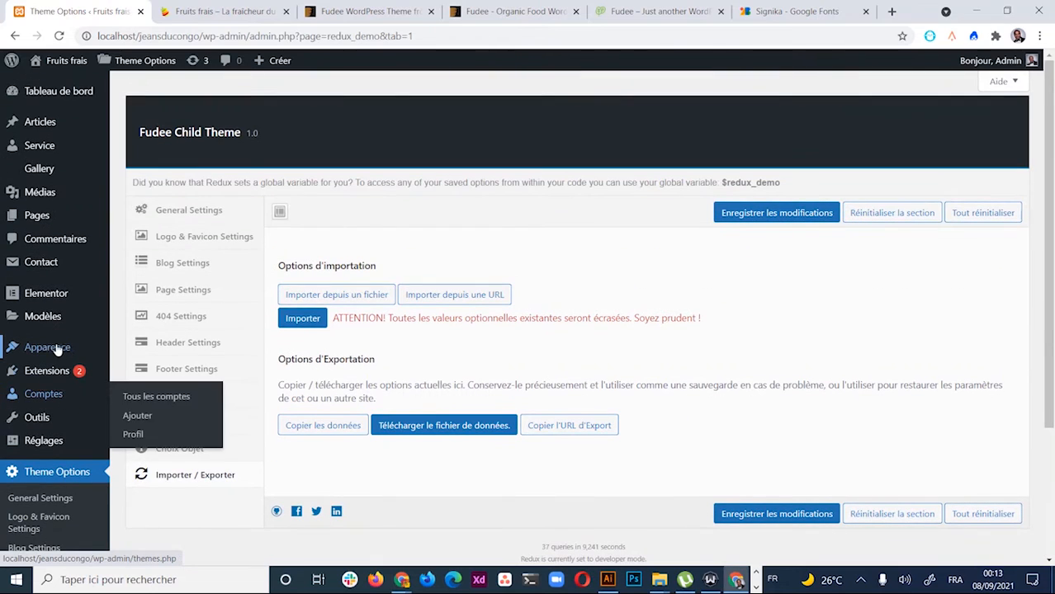
mouse_move(17, 348)
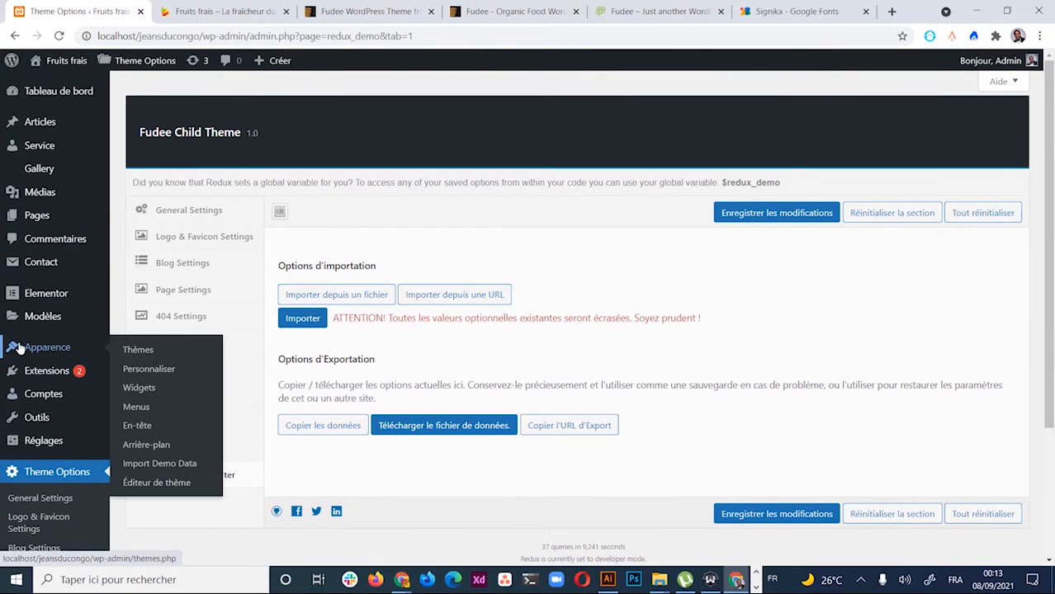
click(141, 408)
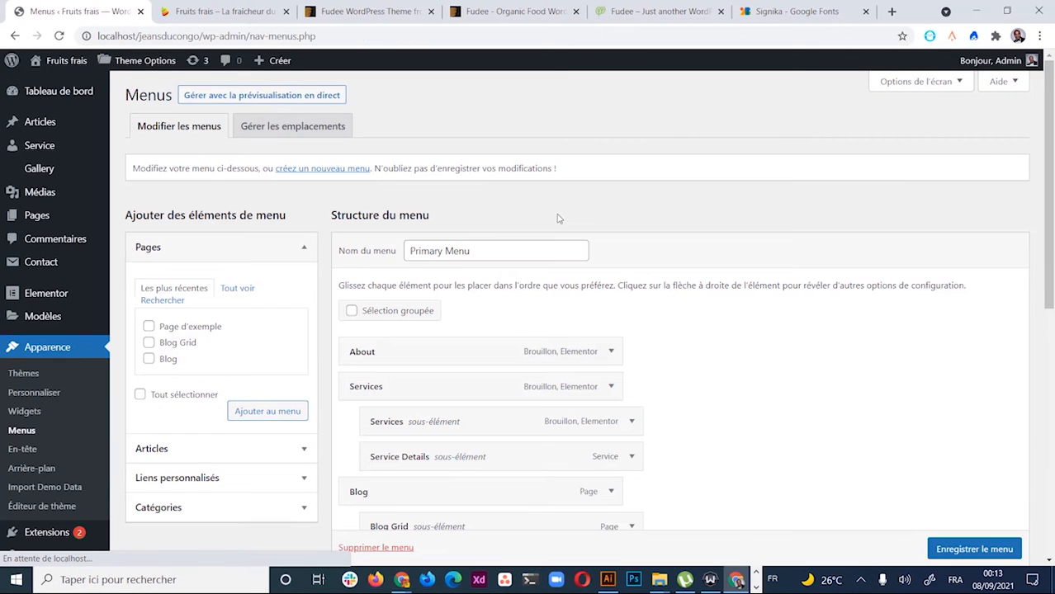
Tick Primary Navigation Menu and Mobile Navigation Menu in the menu settings
scroll(545, 363, down, 5)
scroll(611, 397, up, 5)
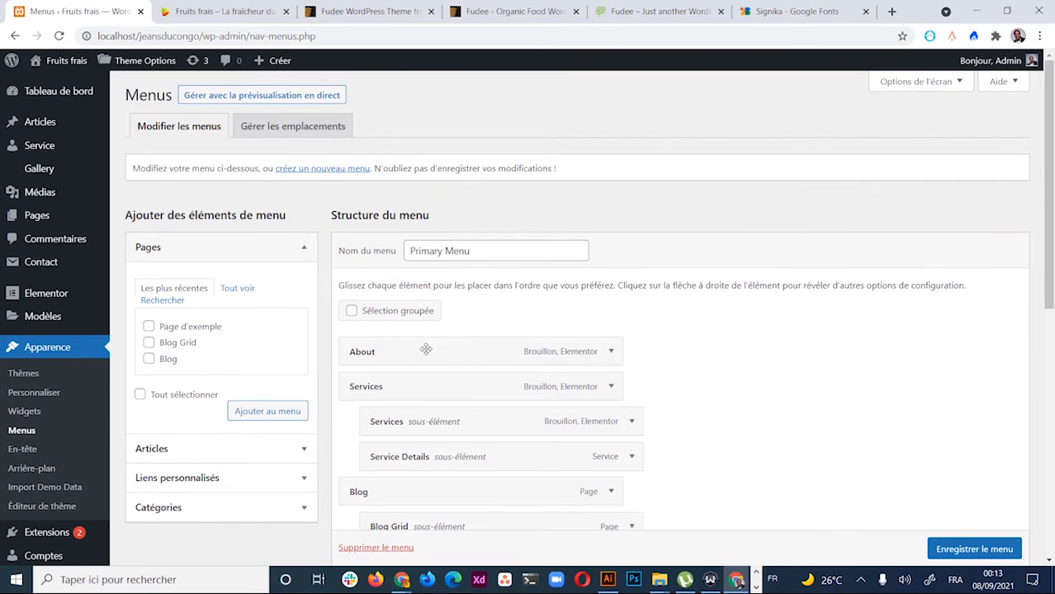
scroll(732, 382, down, 5)
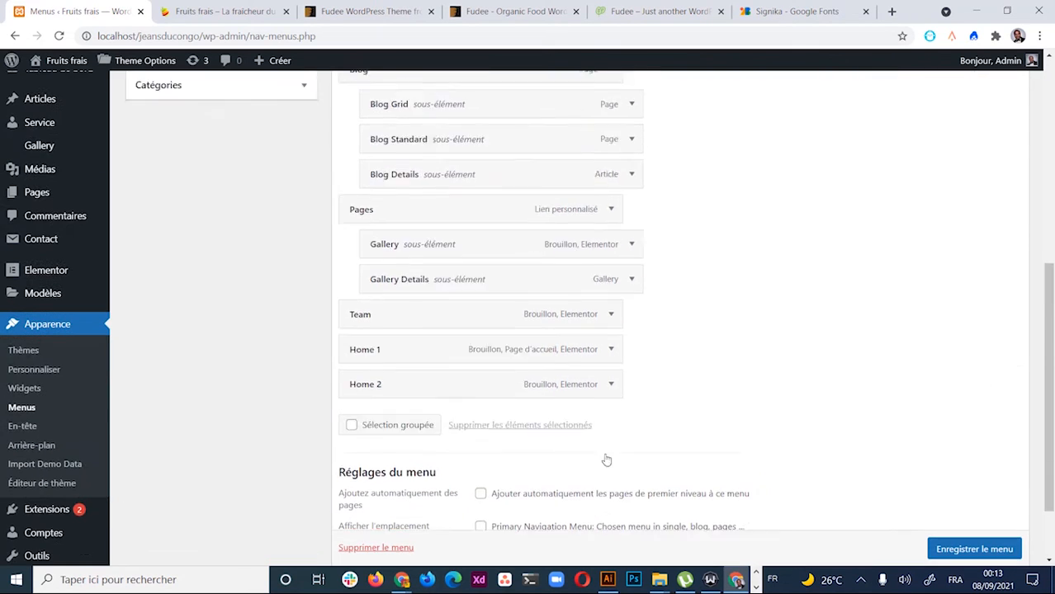
scroll(447, 275, up, 5)
scroll(497, 309, down, 6)
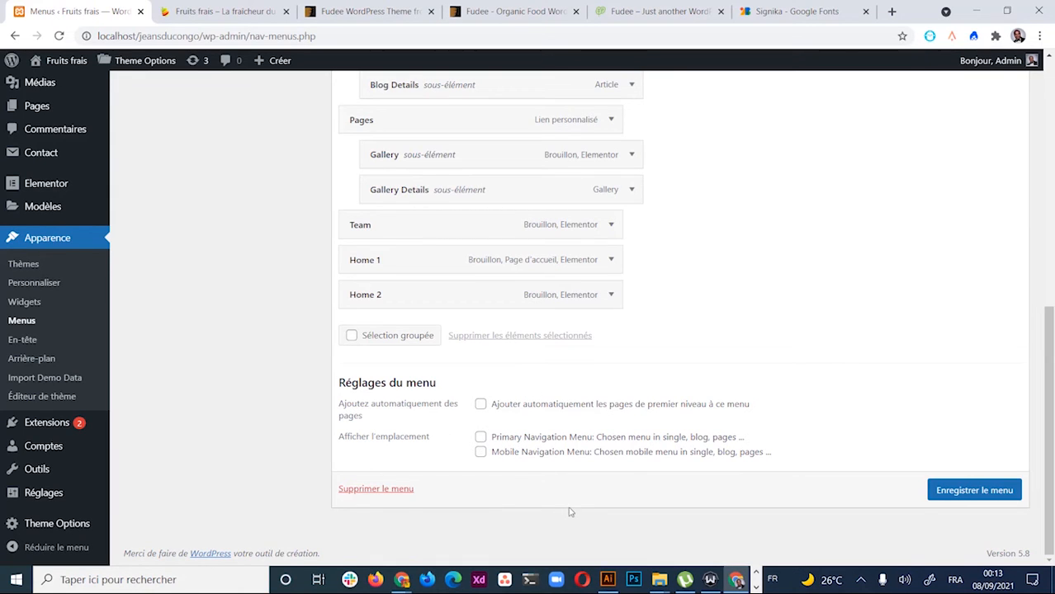
click(481, 437)
click(482, 451)
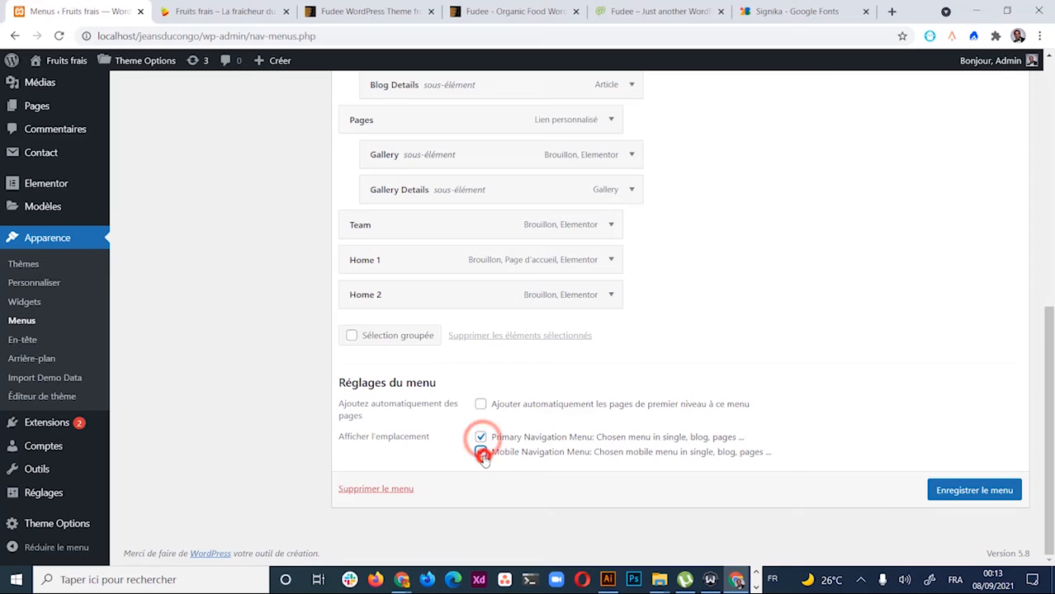
scroll(466, 247, up, 3)
scroll(478, 309, down, 3)
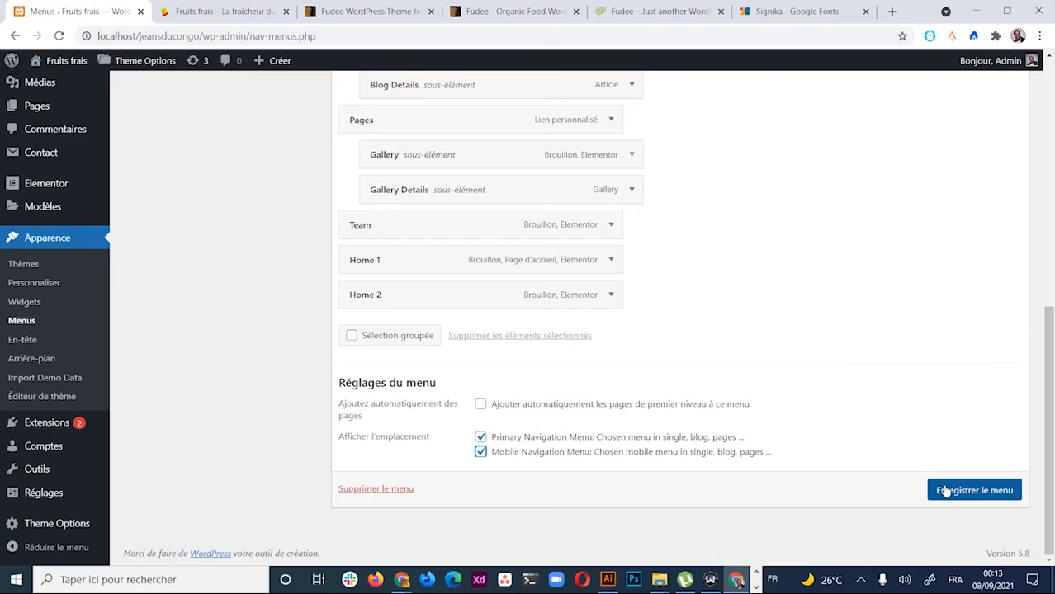
Save the menu locations and reload the live homepage to see the new header menu
click(974, 491)
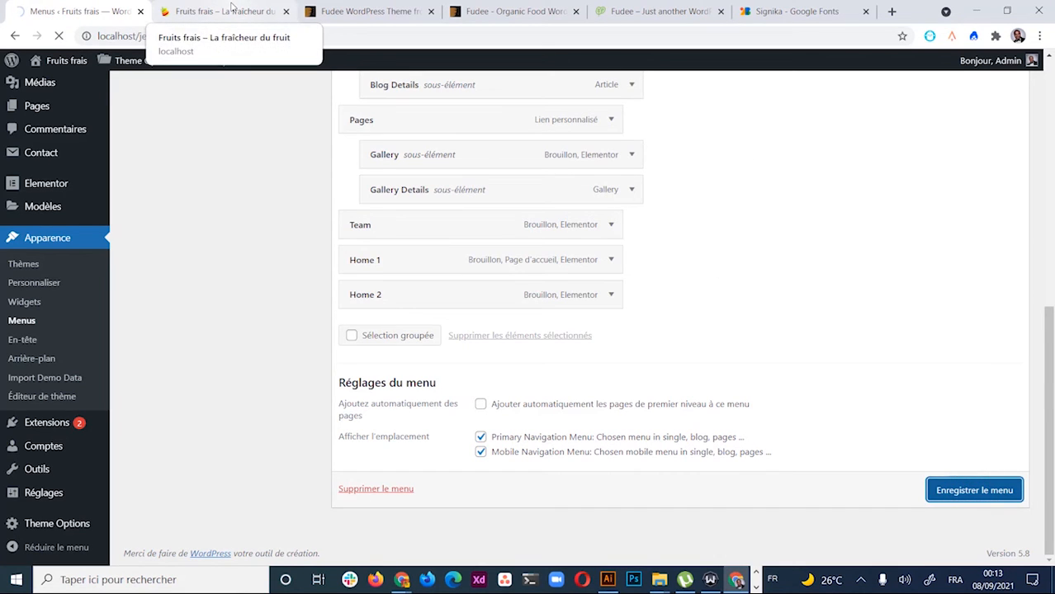
click(231, 8)
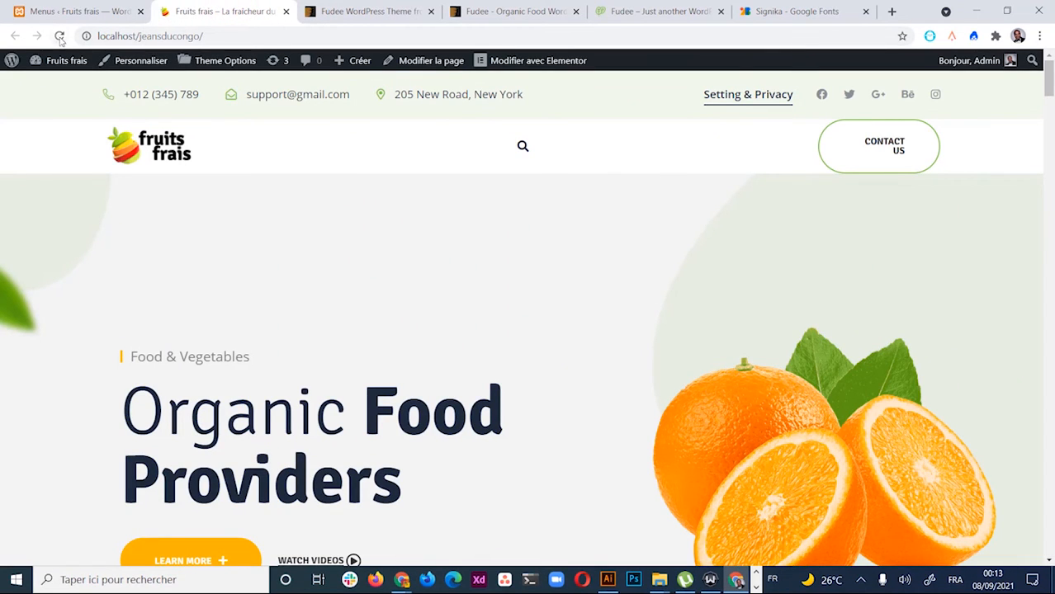
click(59, 36)
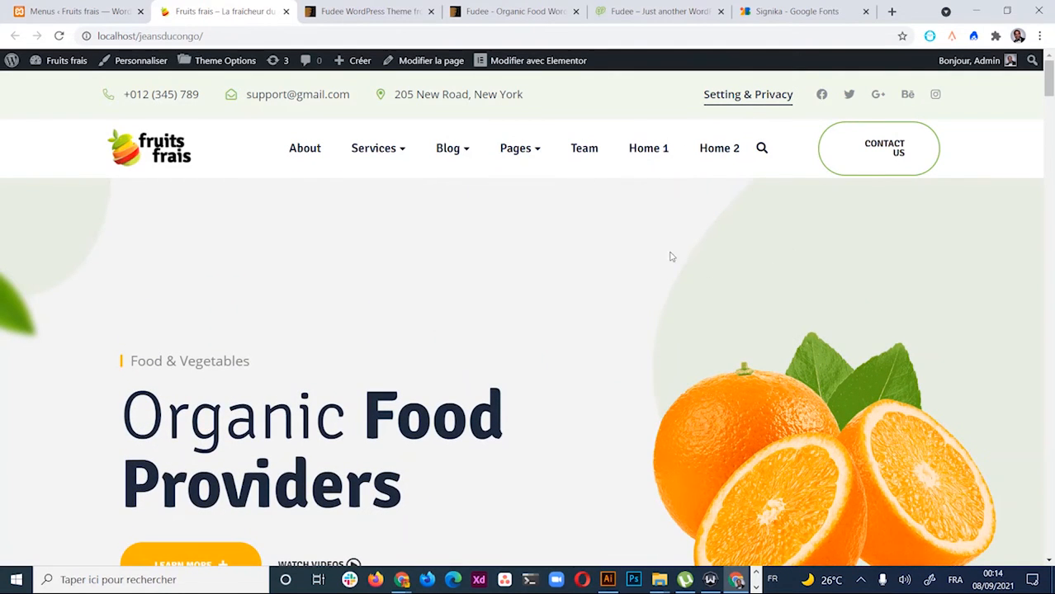
scroll(670, 254, down, 5)
scroll(661, 241, up, 5)
mouse_move(529, 174)
scroll(518, 394, down, 5)
scroll(504, 261, up, 5)
Compare the Primary Menu structure against the homepage header, then return to Menus
click(74, 11)
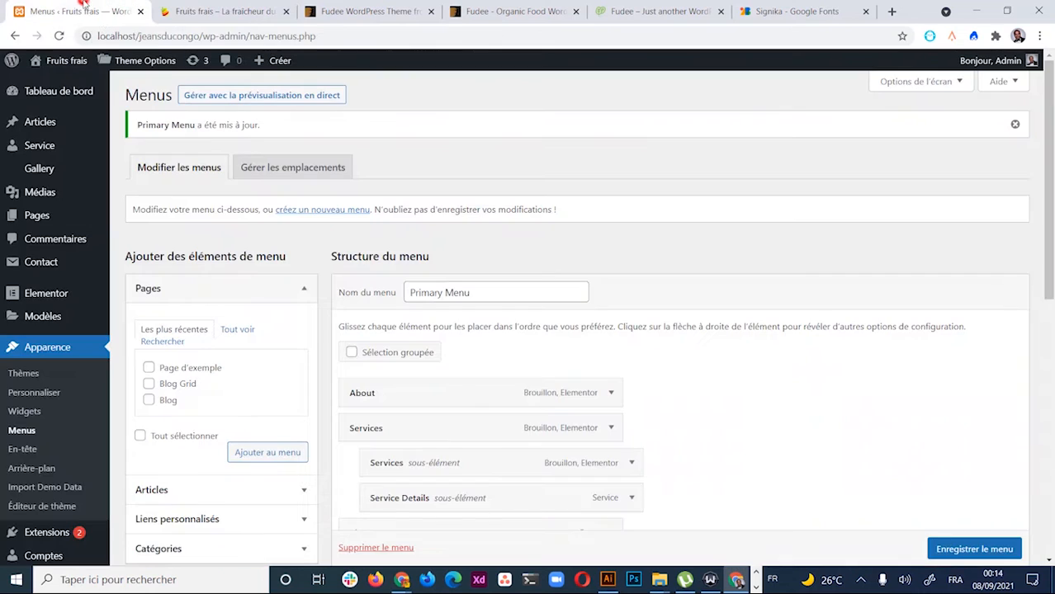
scroll(220, 302, down, 5)
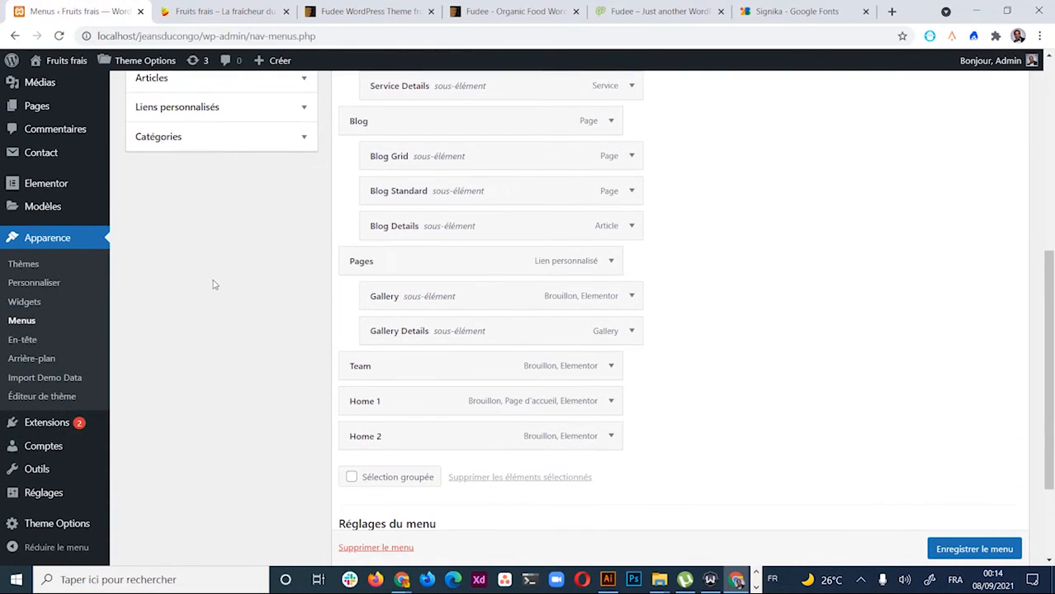
scroll(213, 284, up, 5)
scroll(511, 231, down, 6)
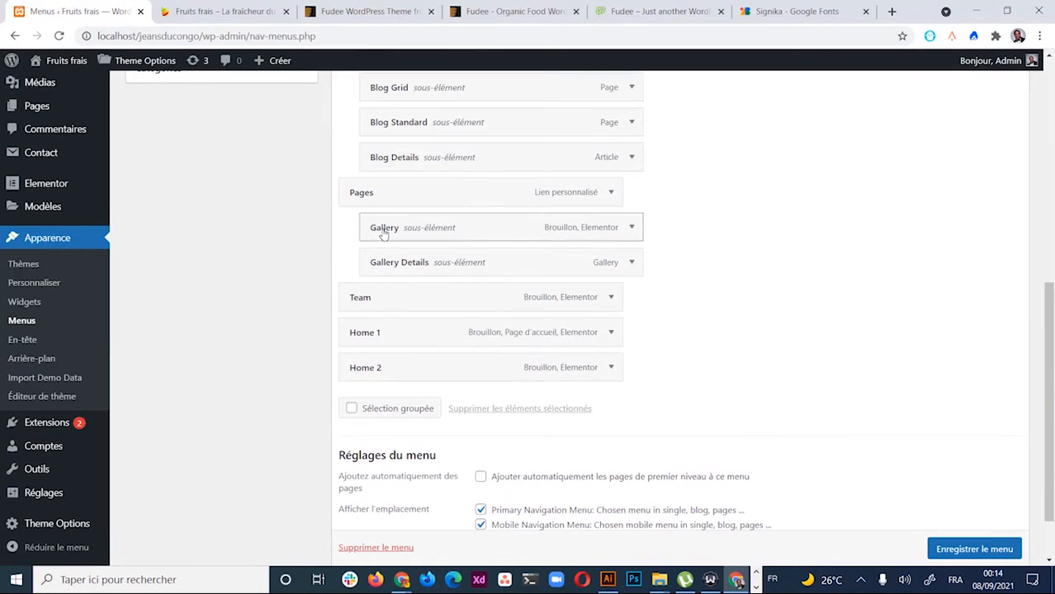
click(219, 11)
scroll(601, 262, down, 1)
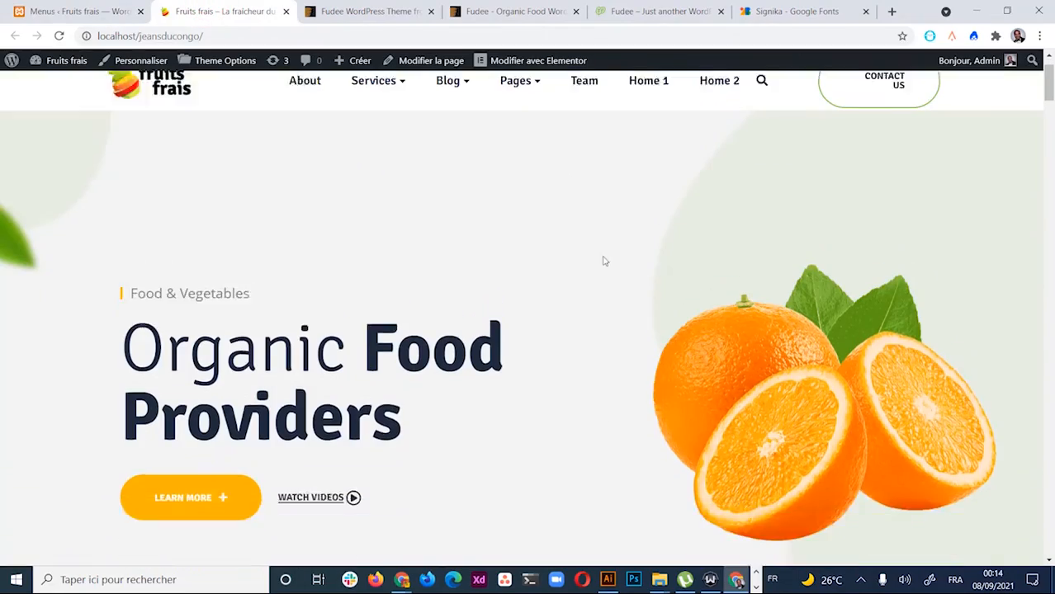
scroll(723, 352, down, 20)
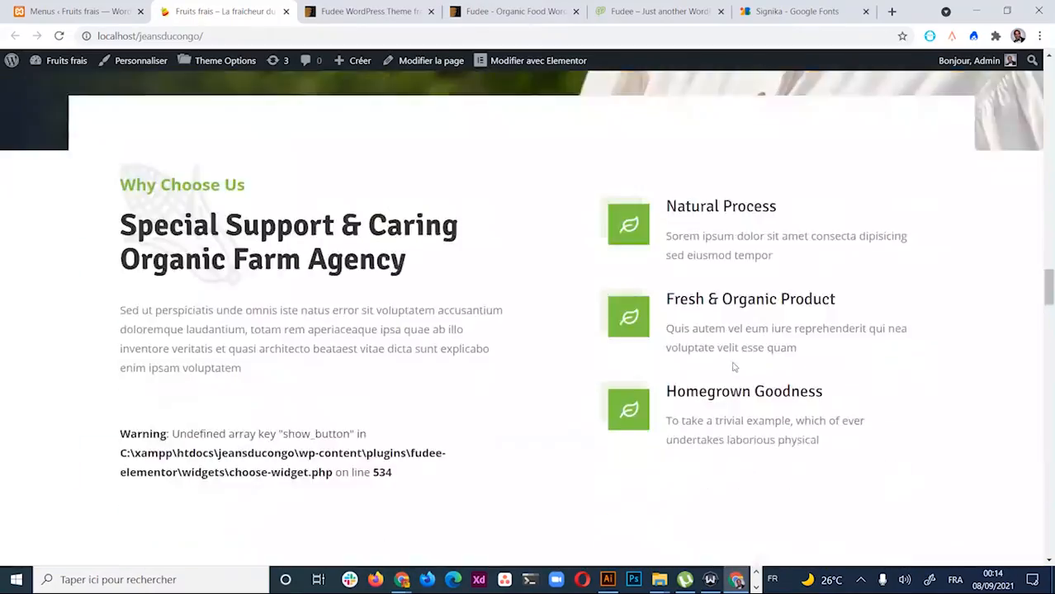
scroll(732, 367, up, 15)
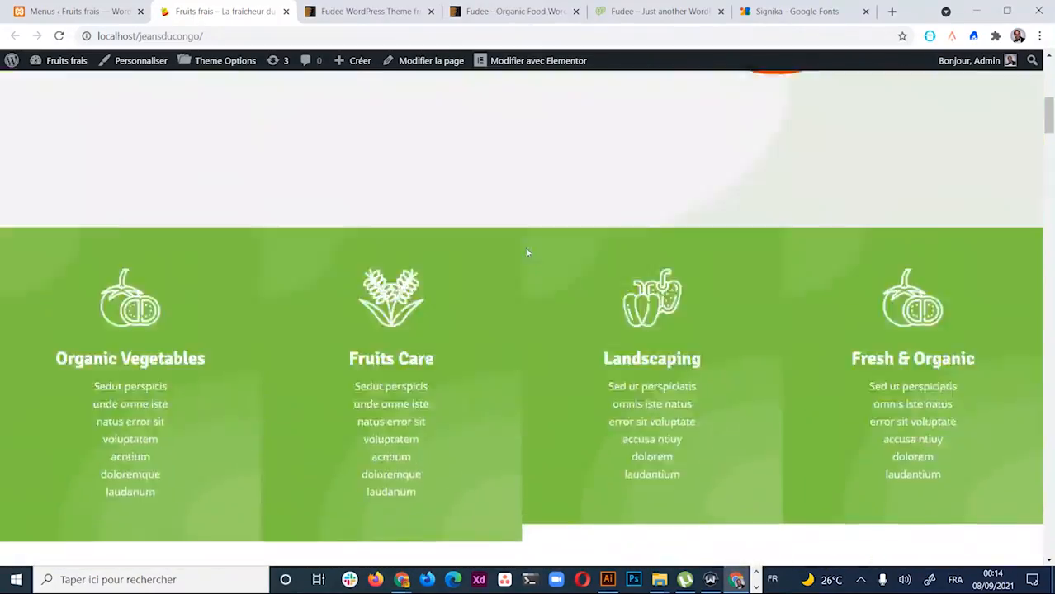
scroll(527, 253, up, 10)
click(74, 10)
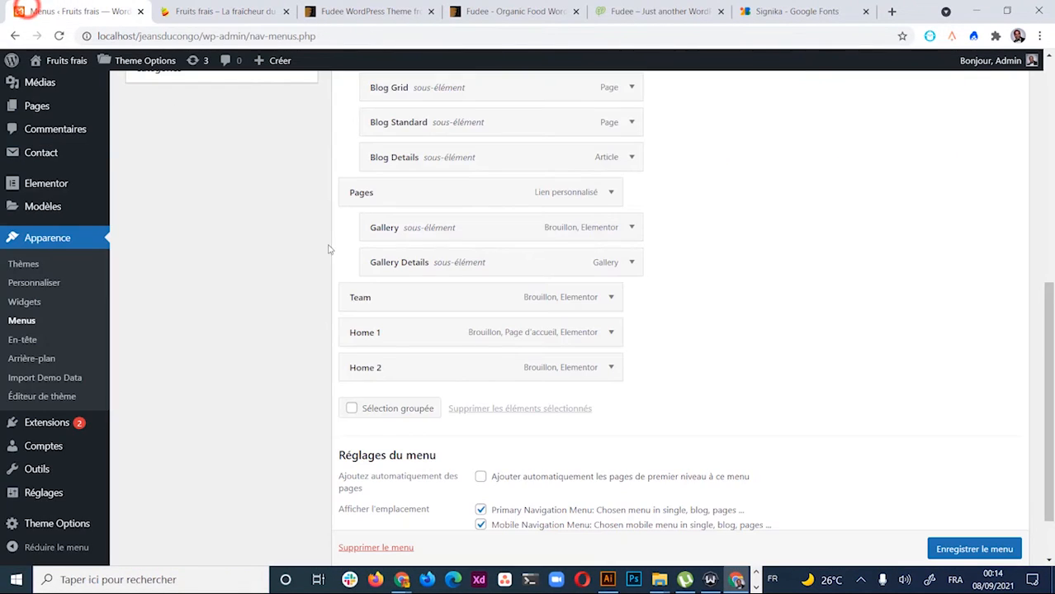
scroll(328, 249, up, 6)
mouse_move(38, 220)
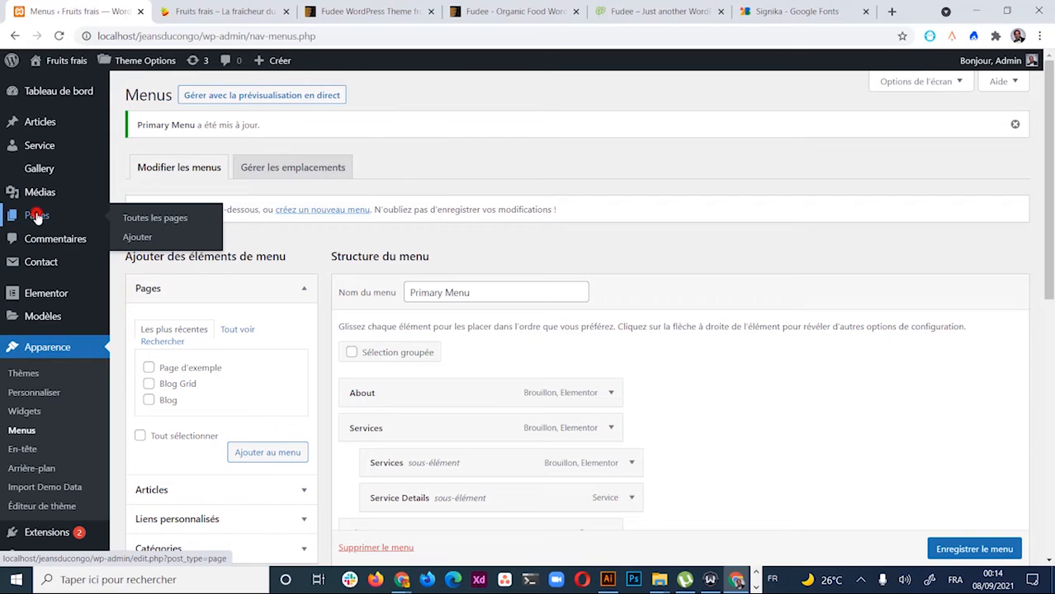
Open the Pages list and scroll through all site pages
click(36, 216)
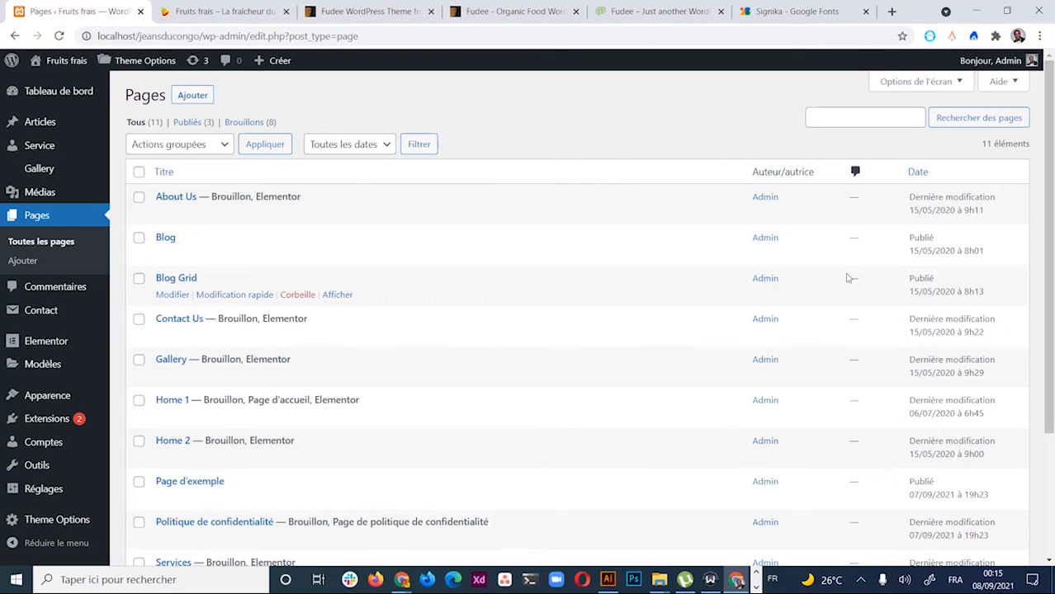
scroll(372, 330, down, 3)
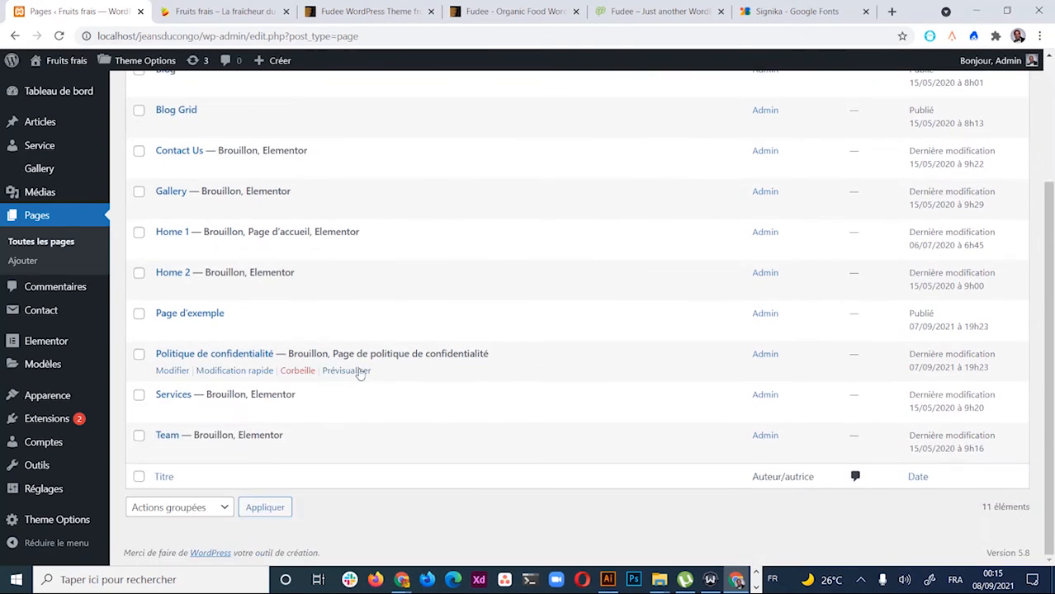
scroll(247, 330, up, 3)
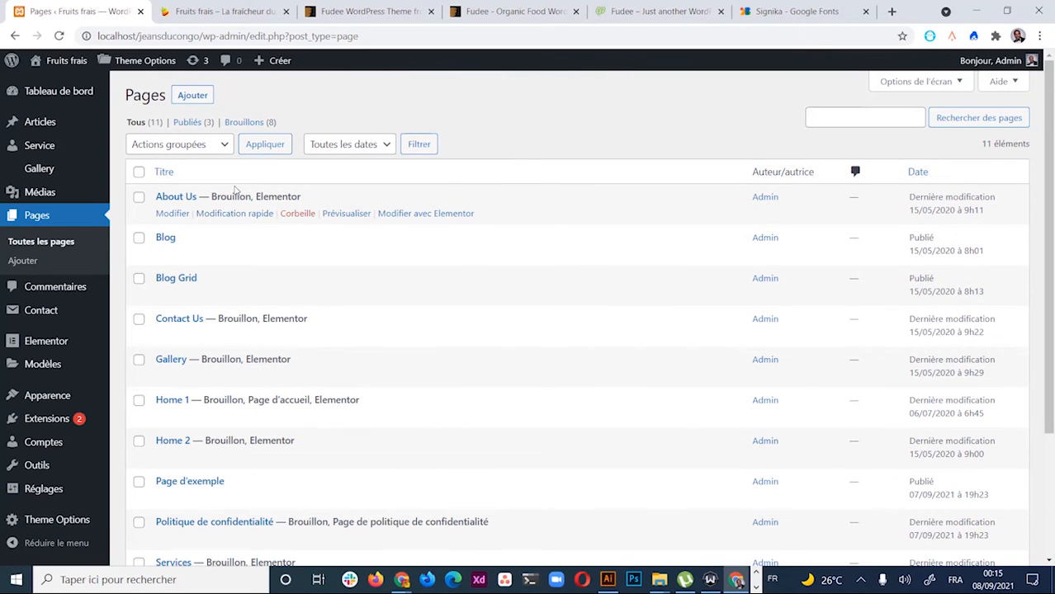
scroll(243, 273, down, 3)
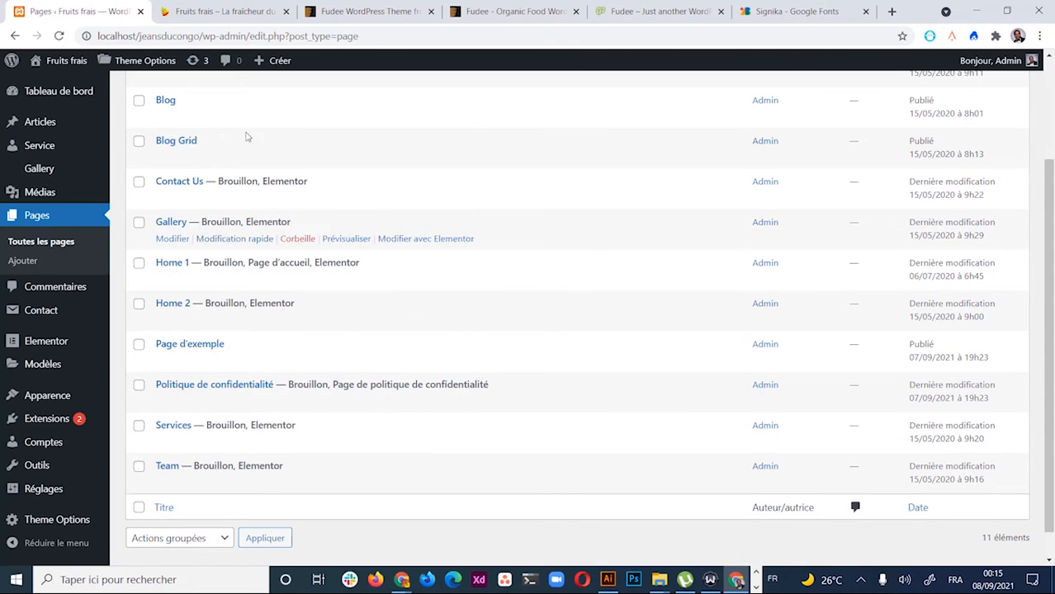
Scroll through the Fruits frais homepage's Organic Vegetables and Fruits Care cards
click(240, 11)
scroll(425, 378, down, 5)
scroll(222, 350, down, 10)
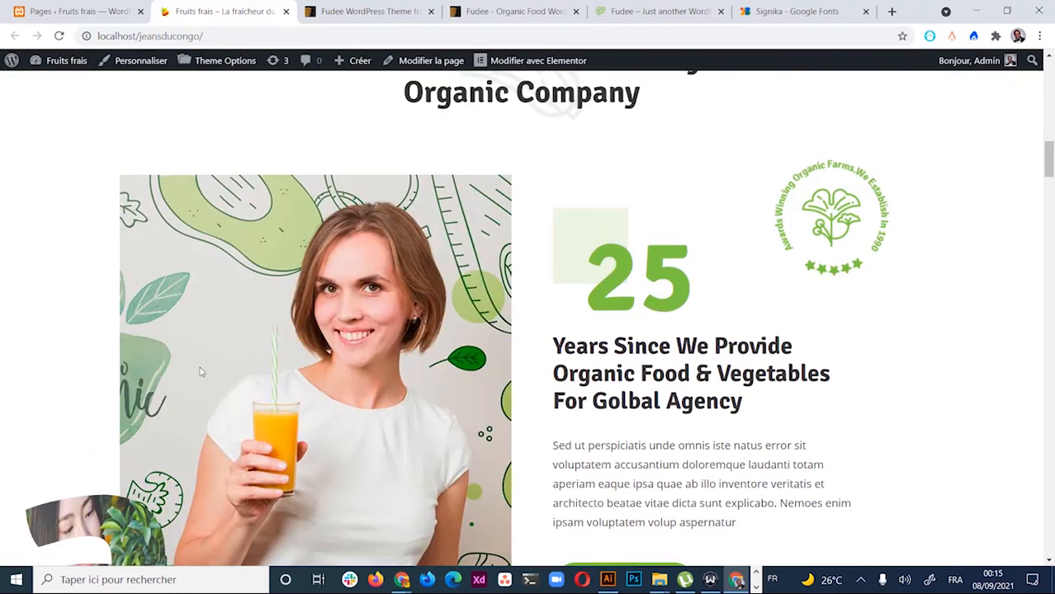
scroll(231, 95, up, 10)
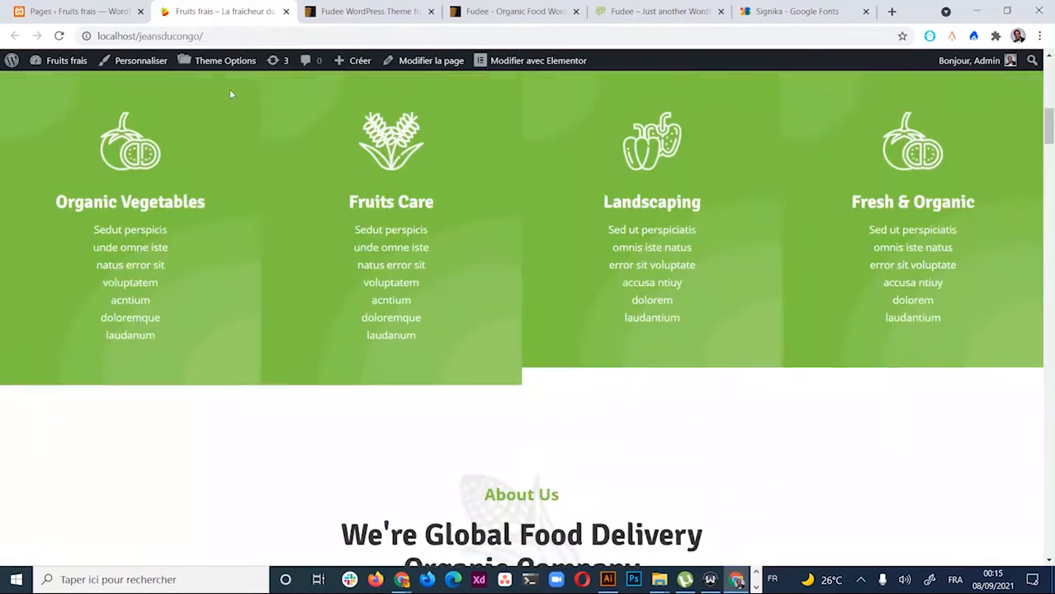
Choose Modifier under Home 1 in the Pages list and look over its edit screen
click(78, 10)
scroll(214, 247, up, 1)
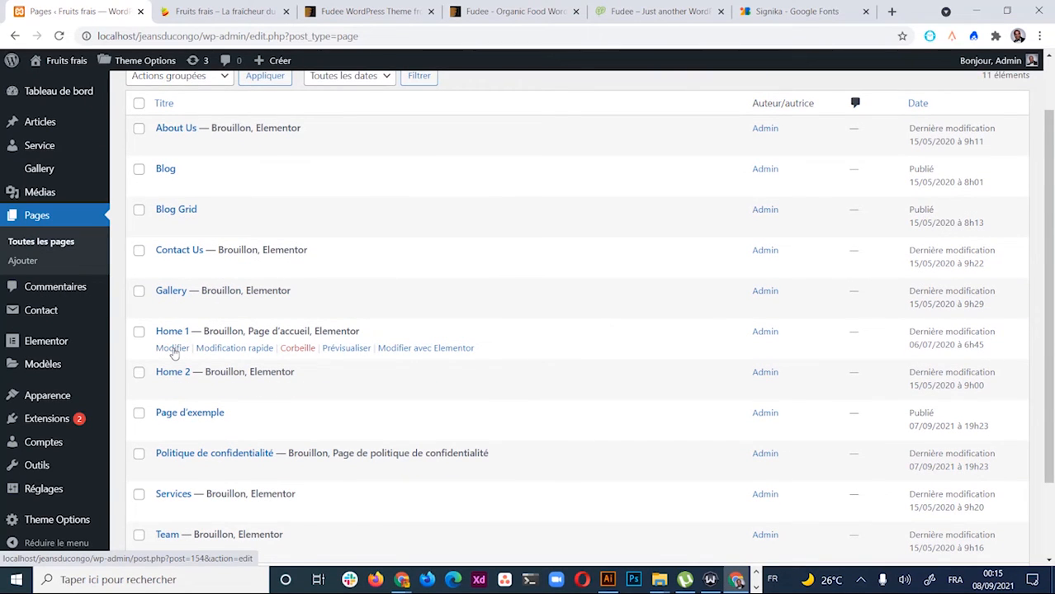
click(172, 349)
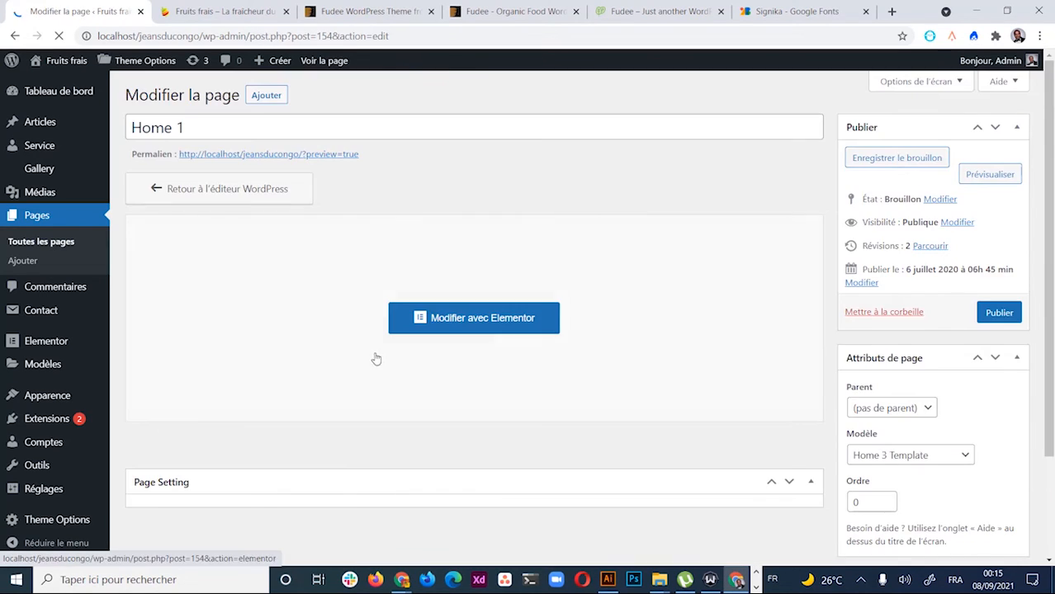
scroll(401, 392, down, 1)
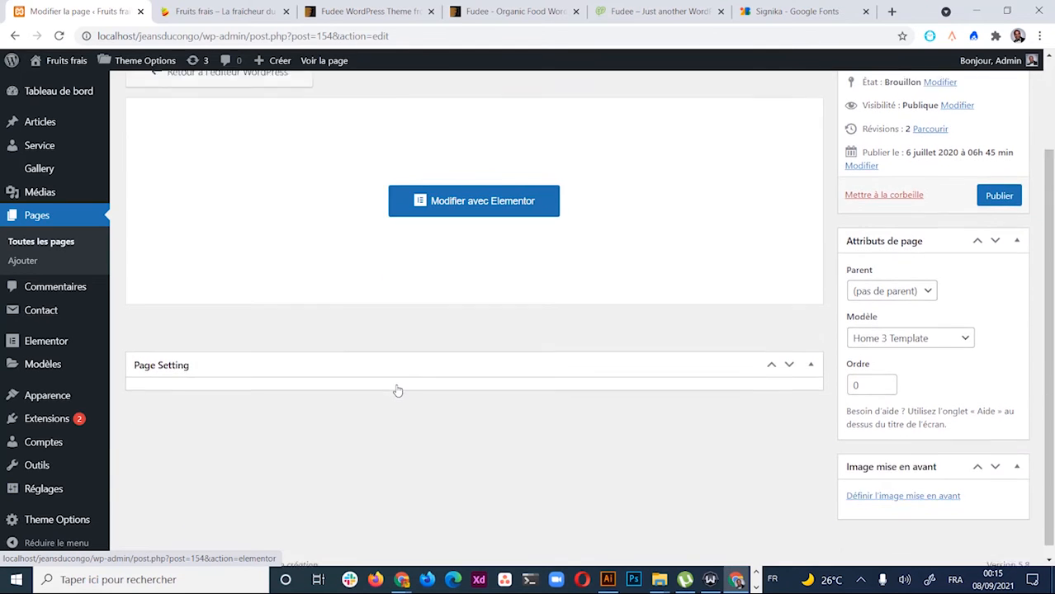
scroll(397, 390, up, 1)
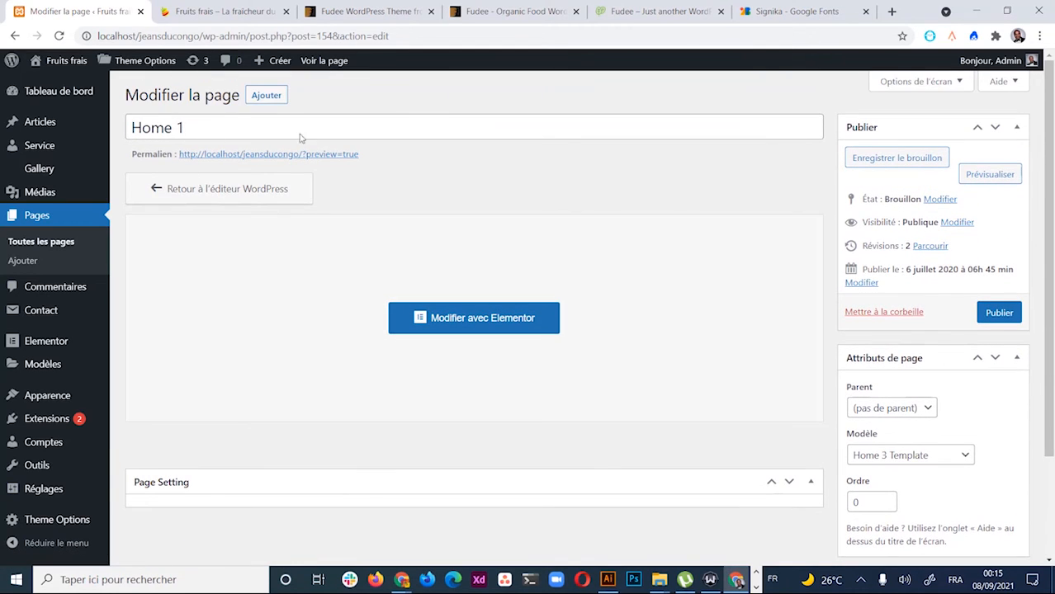
scroll(386, 330, down, 2)
scroll(404, 273, up, 2)
Recheck the live homepage, then return to the Home 1 edit screen
click(223, 12)
scroll(272, 347, up, 5)
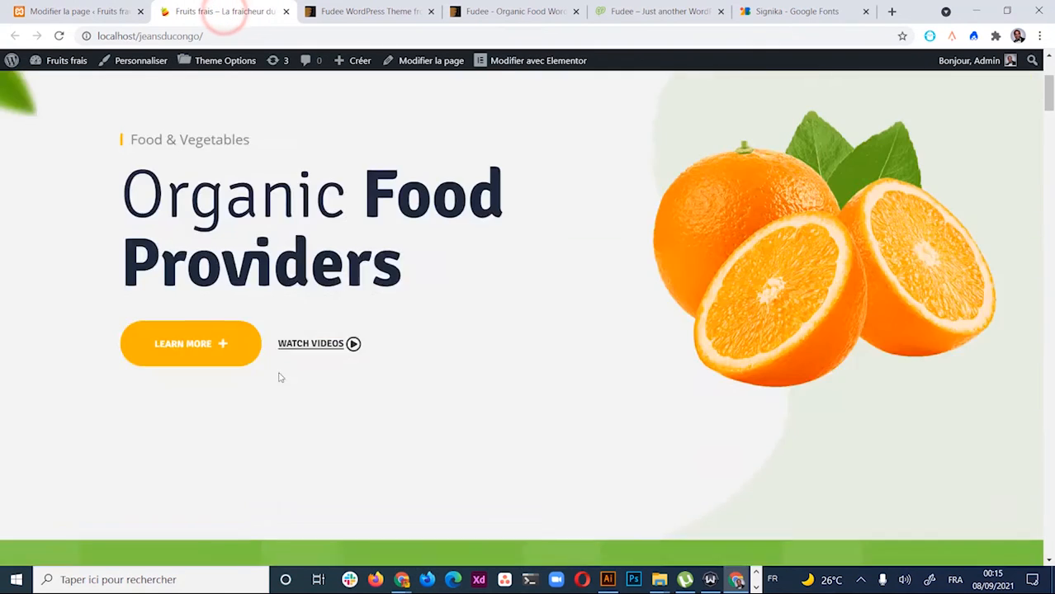
scroll(282, 376, up, 3)
scroll(409, 274, down, 7)
scroll(408, 275, up, 7)
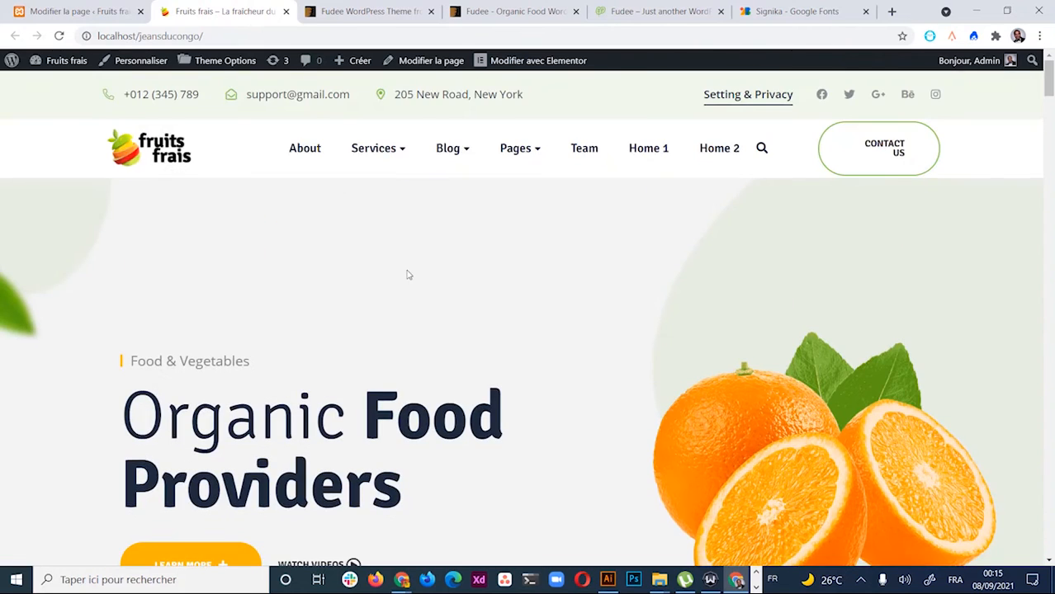
click(82, 11)
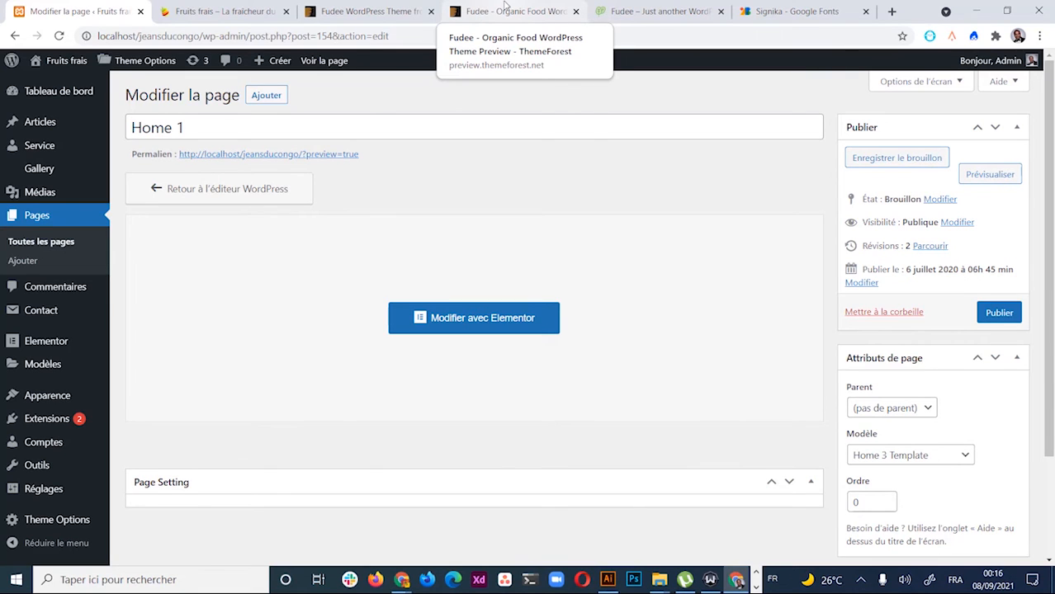
Retitle the 'Home 1' page as 'Accueil' and publish it
triple_click(217, 130)
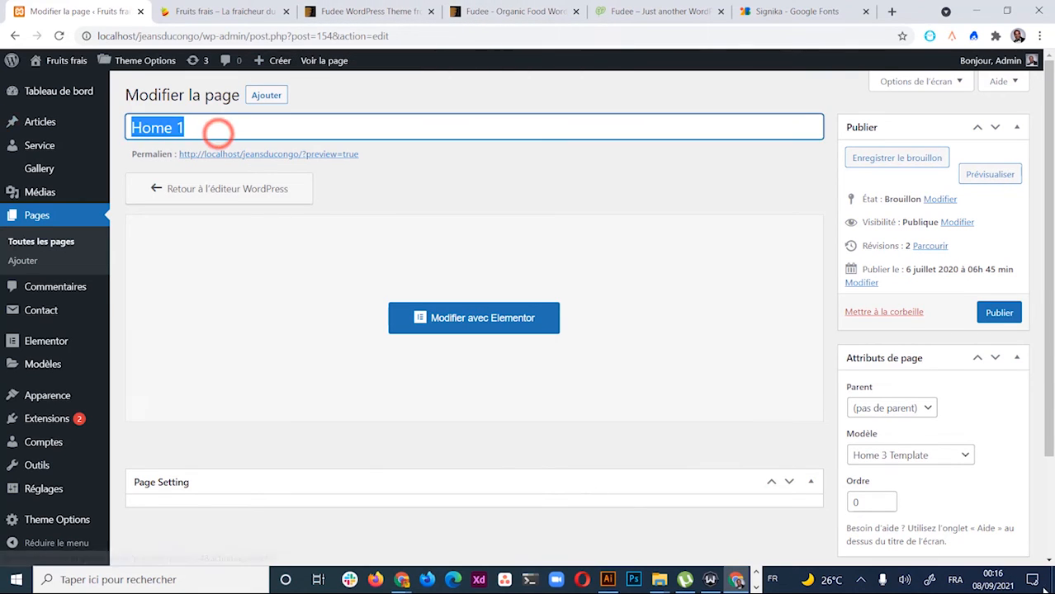
text(Acc)
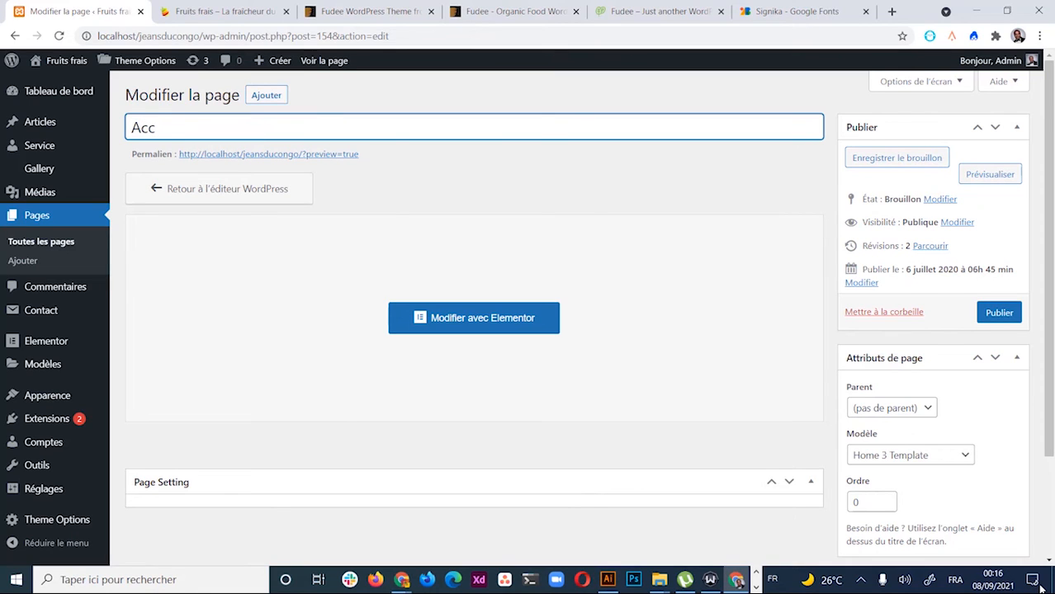
text(ueil)
click(532, 196)
click(999, 321)
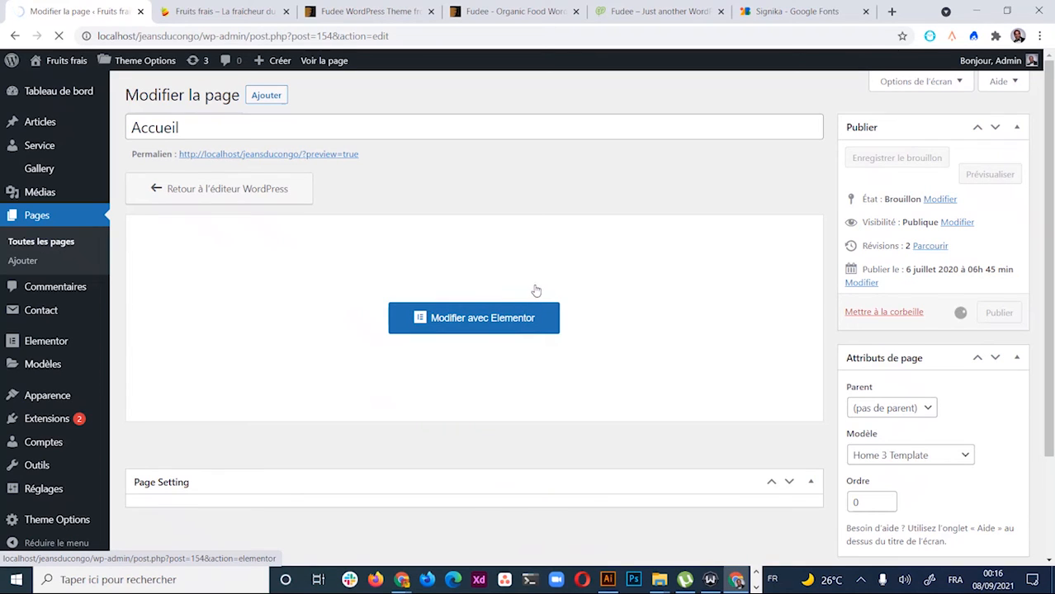
mouse_move(728, 584)
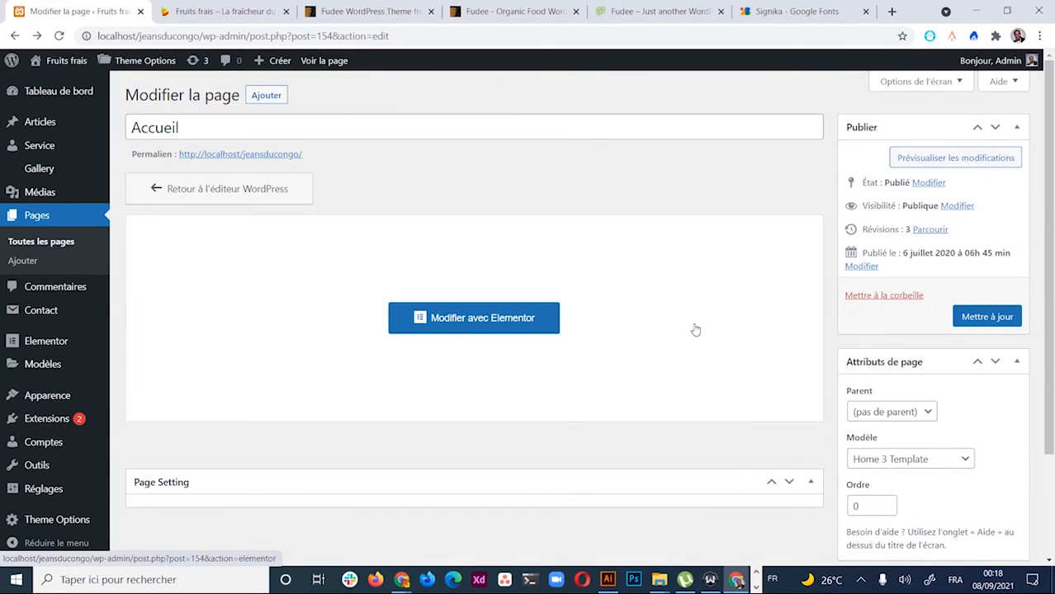
click(486, 319)
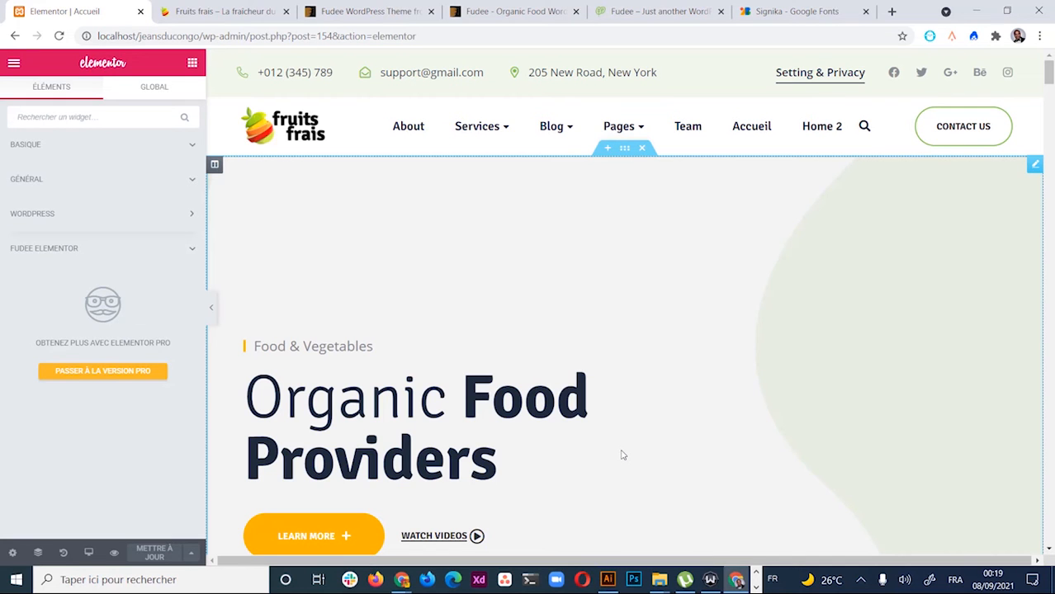
scroll(611, 283, down, 3)
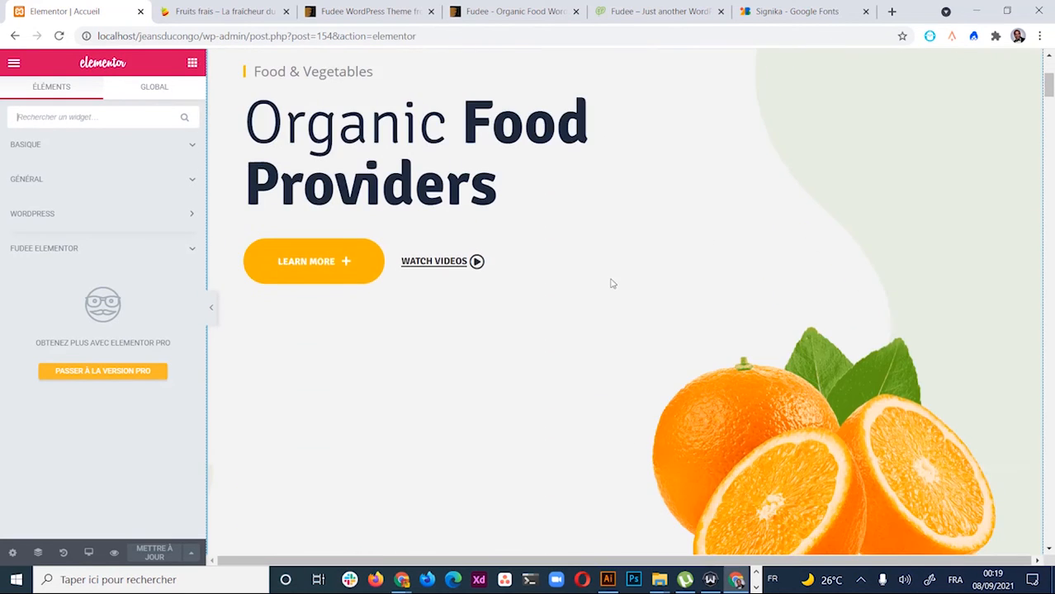
scroll(667, 317, up, 4)
scroll(673, 336, down, 10)
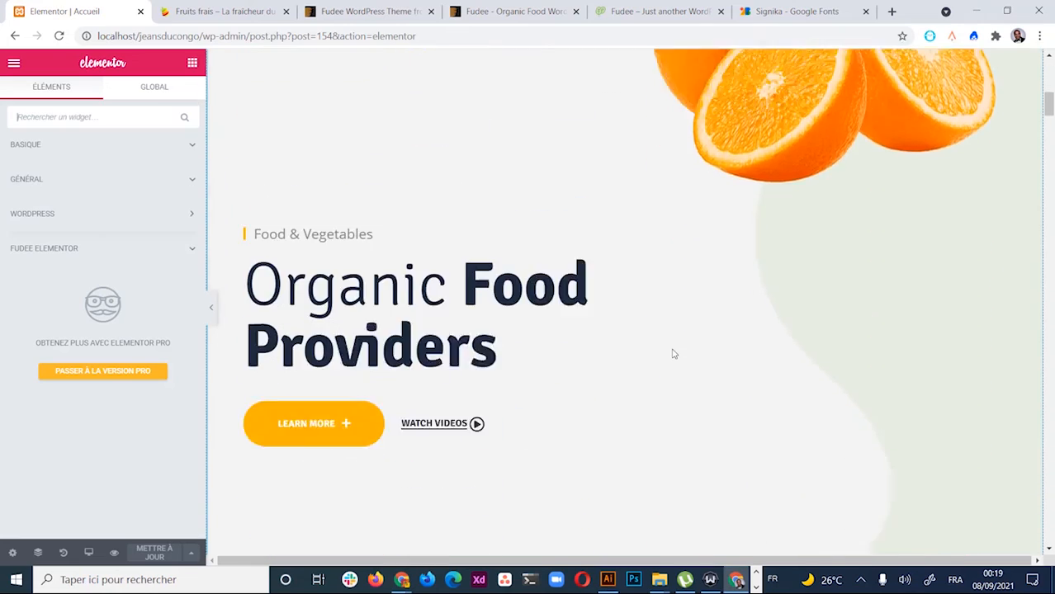
scroll(674, 354, down, 15)
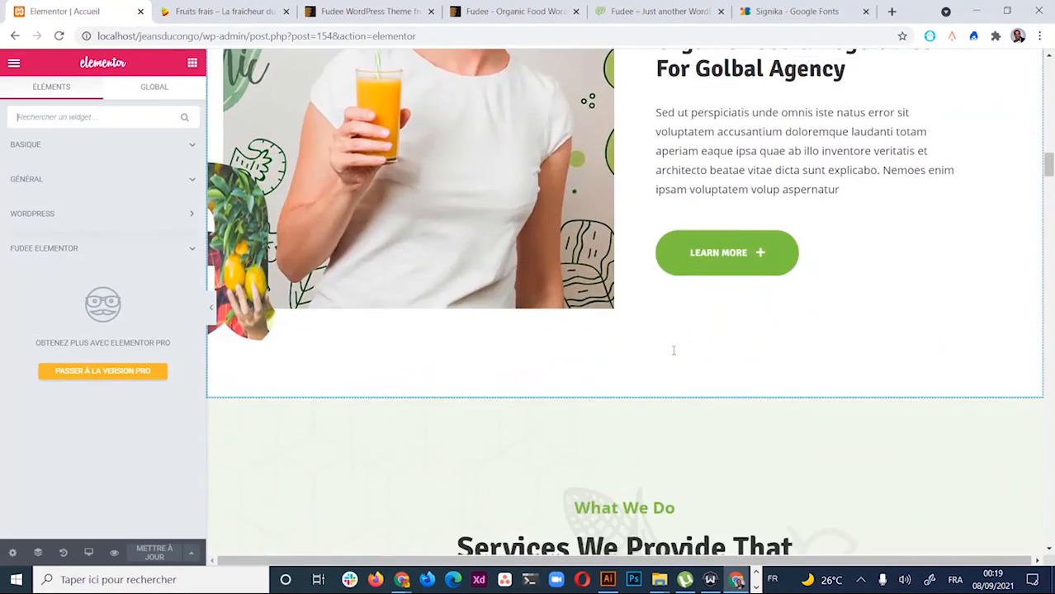
scroll(673, 351, down, 12)
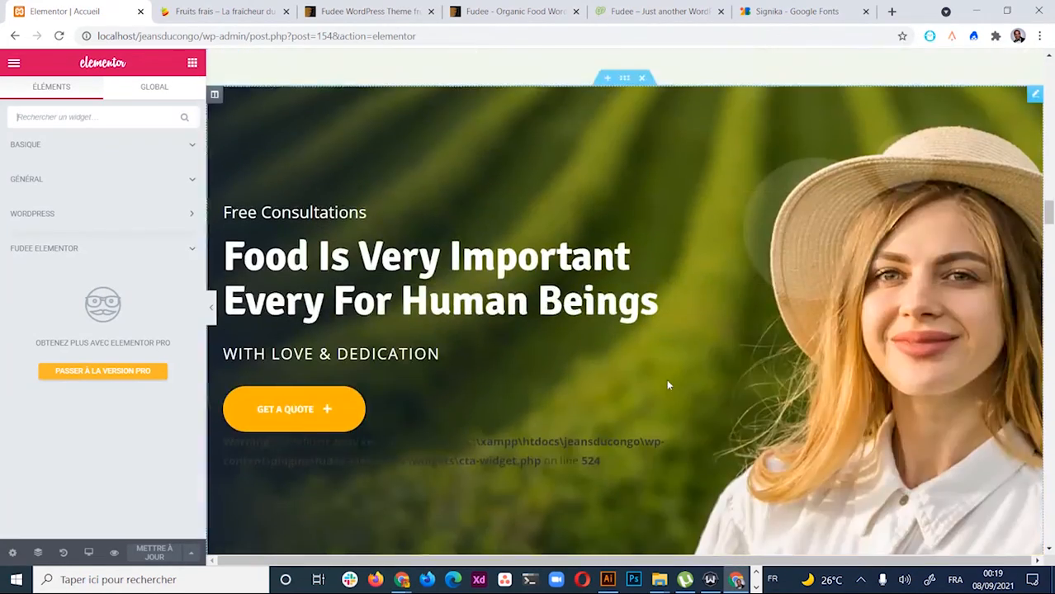
scroll(667, 384, up, 15)
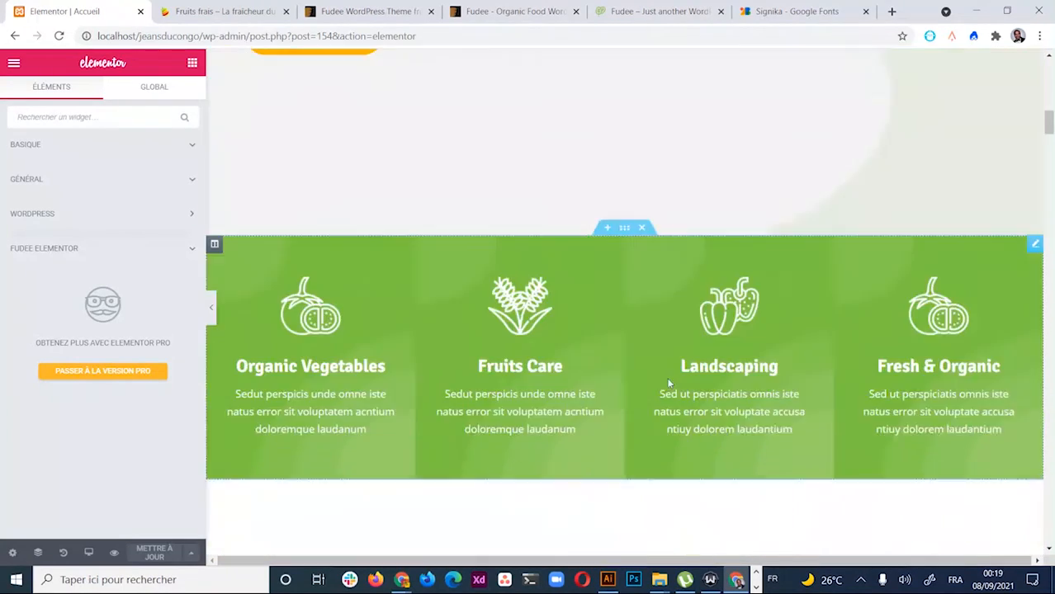
scroll(668, 377, up, 5)
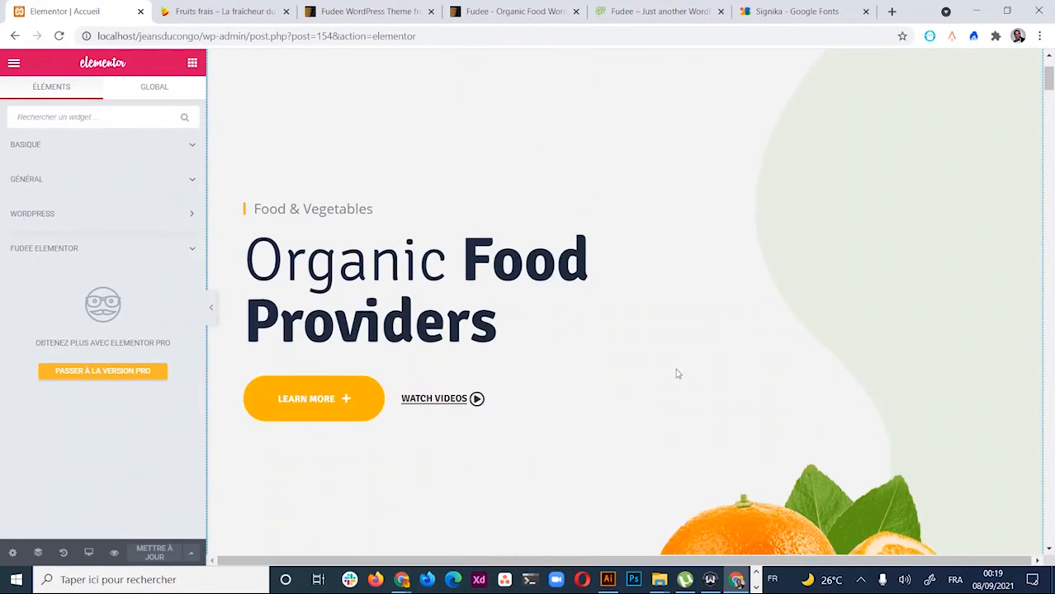
scroll(676, 373, up, 2)
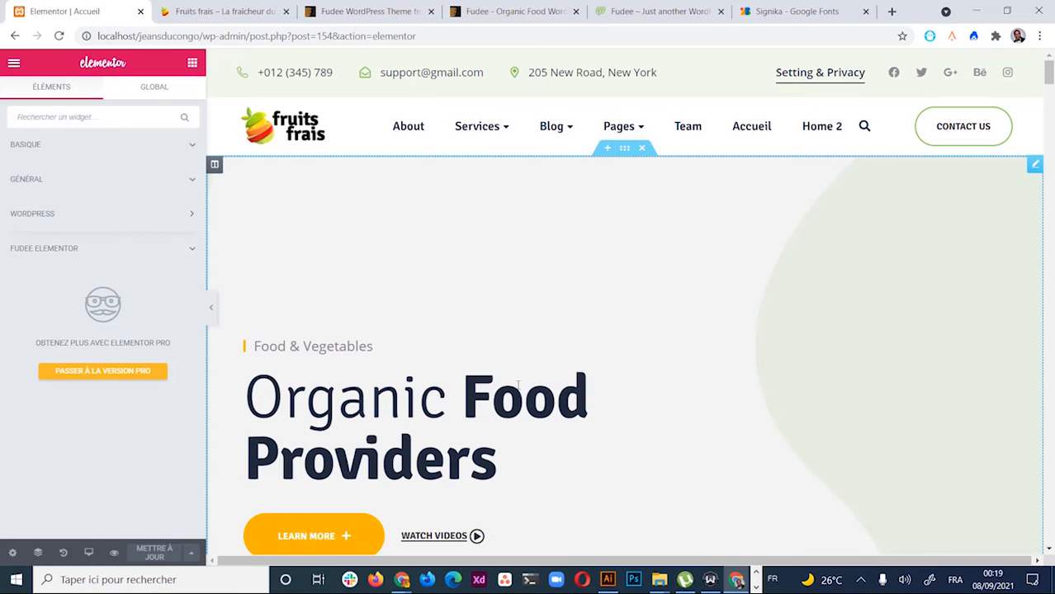
scroll(612, 349, down, 2)
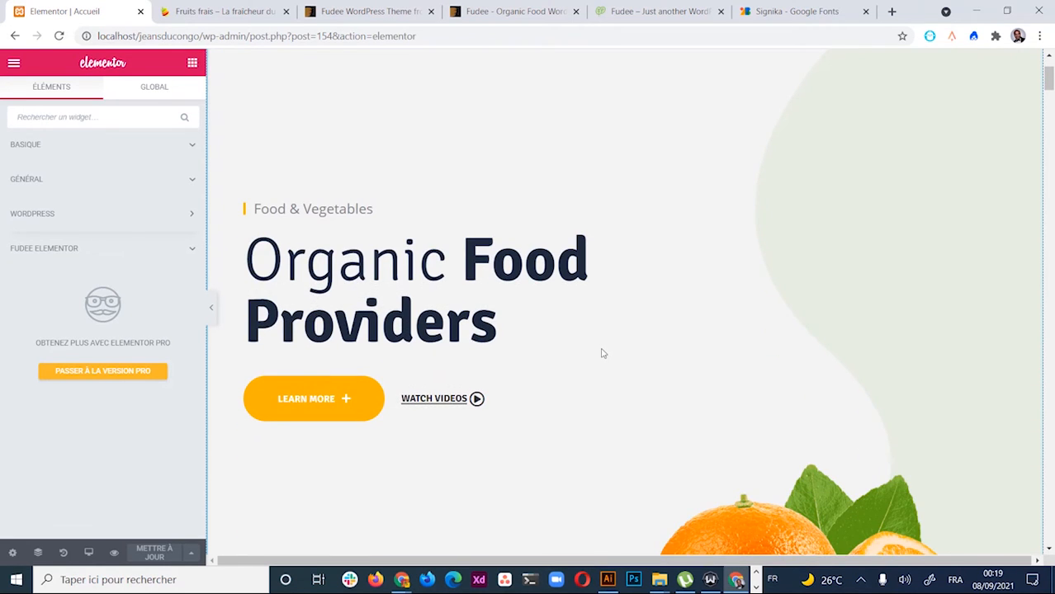
scroll(604, 355, down, 4)
scroll(628, 466, down, 3)
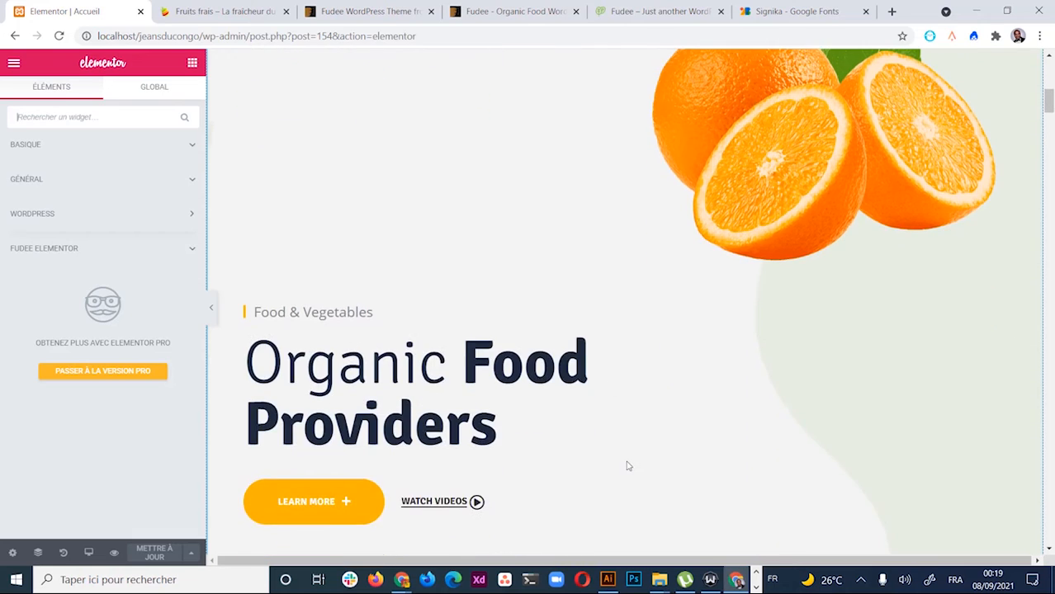
scroll(628, 466, up, 4)
scroll(628, 466, up, 5)
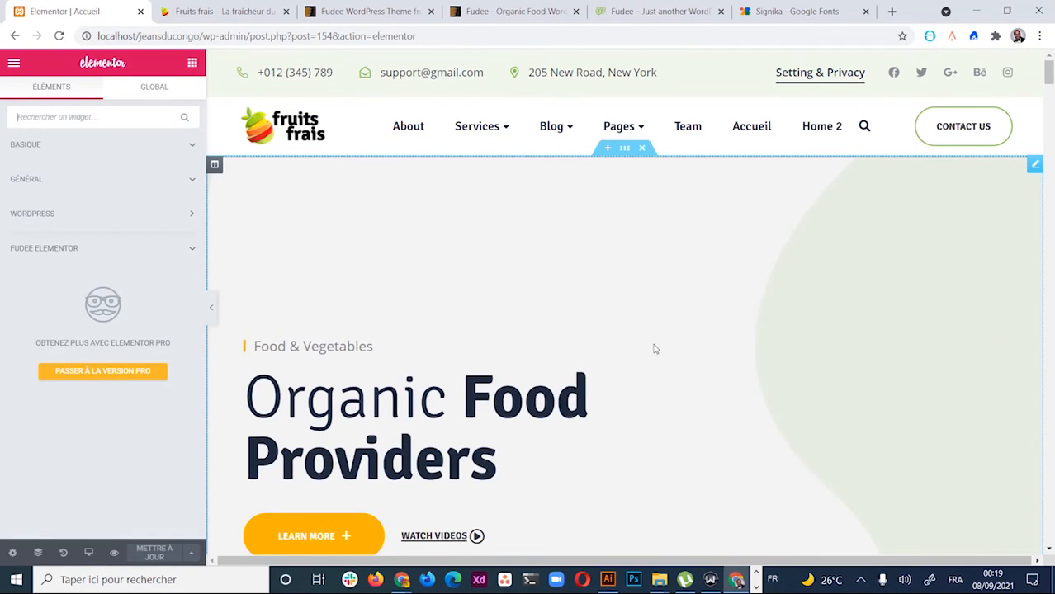
scroll(652, 282, down, 3)
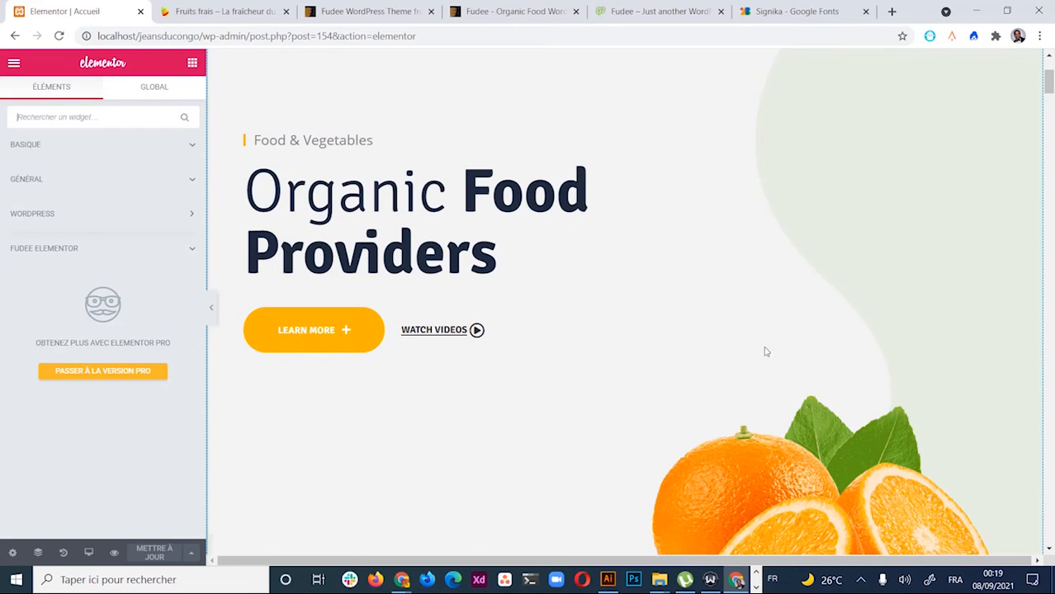
scroll(784, 359, up, 2)
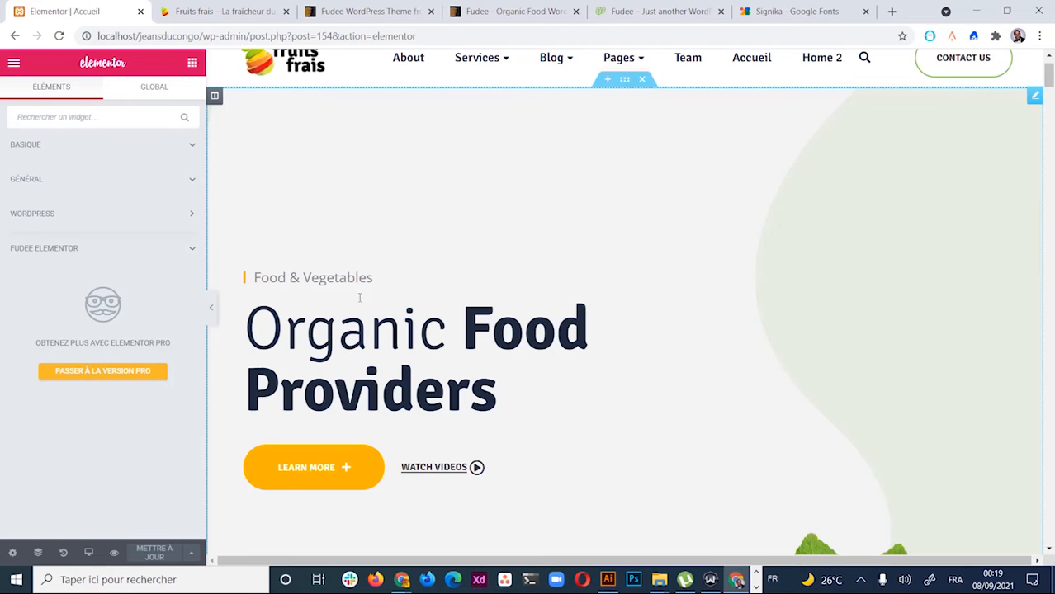
Replace the first hero slide's button text 'learn more' with 'En savoir plus'
click(370, 330)
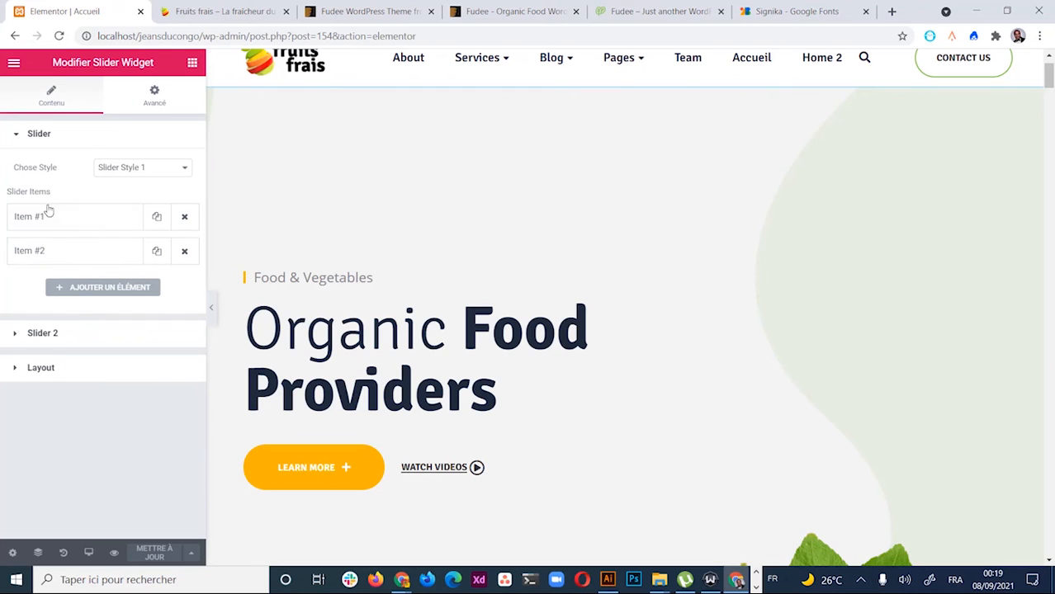
click(74, 218)
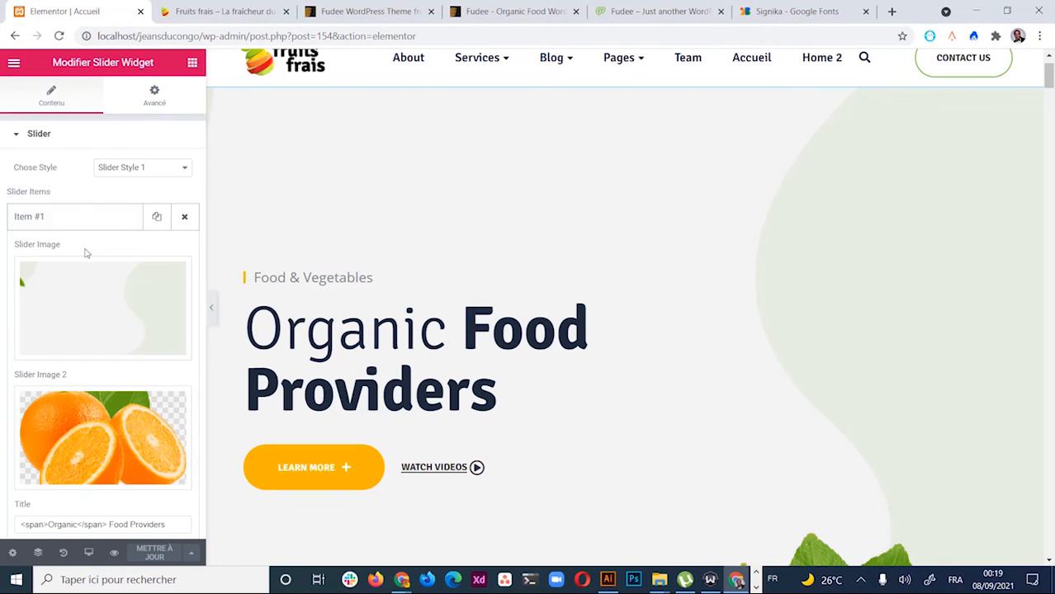
scroll(95, 330, down, 3)
scroll(66, 417, down, 3)
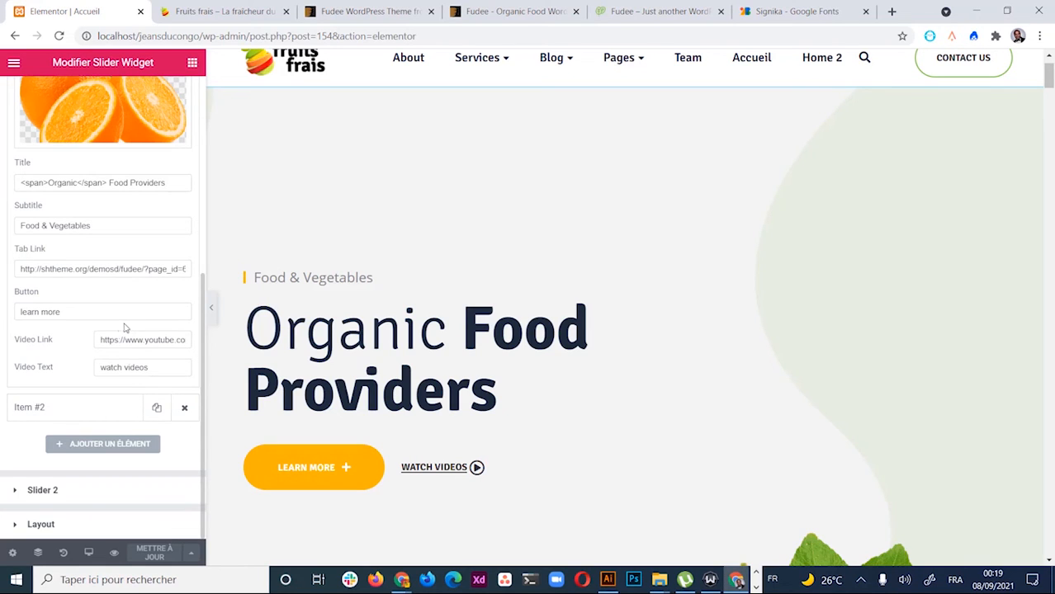
triple_click(68, 315)
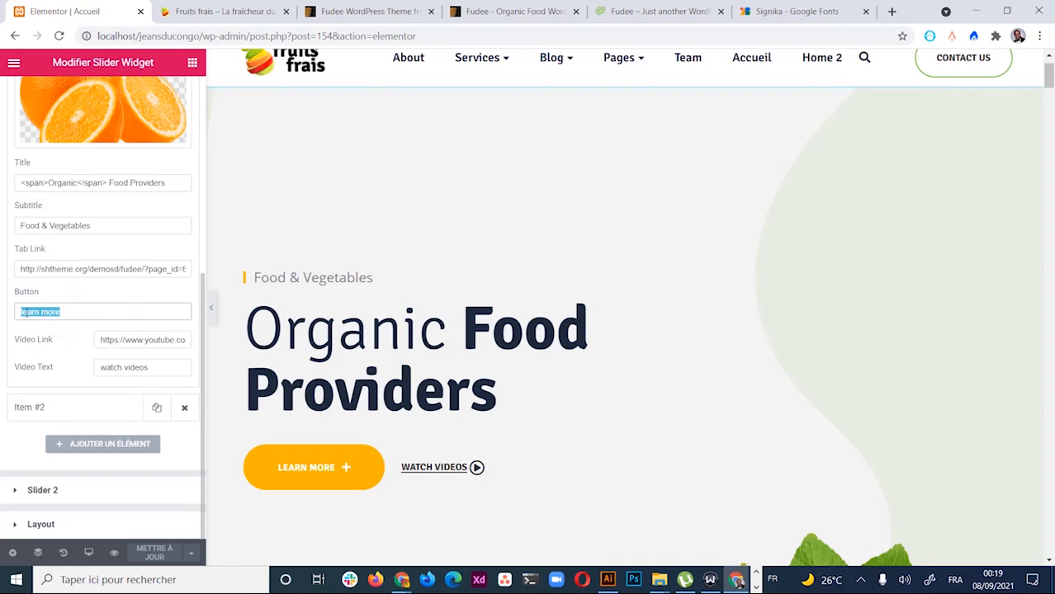
triple_click(82, 315)
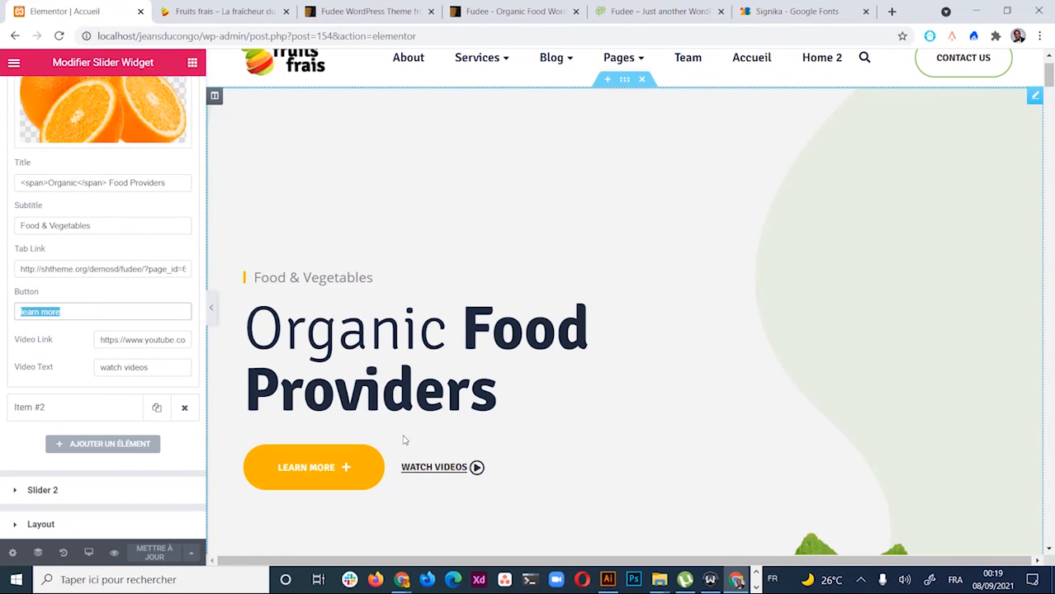
text(En sav)
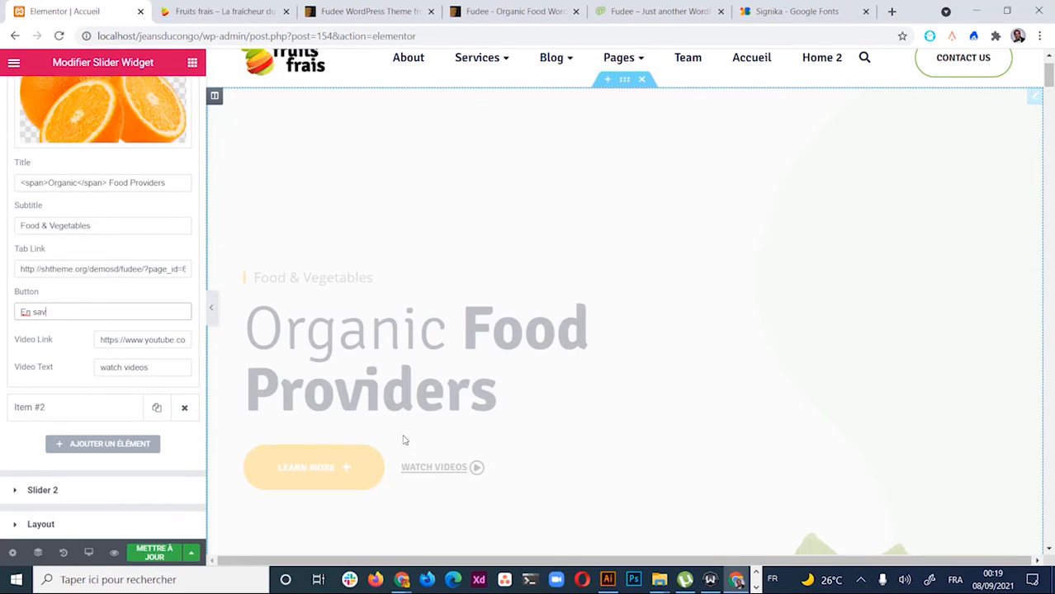
text(oir plus)
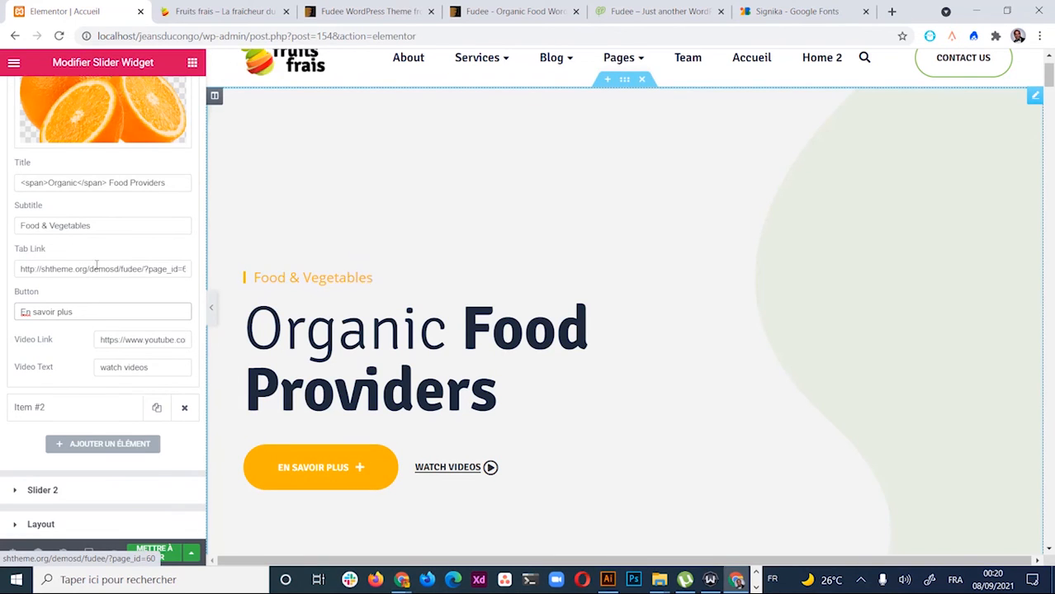
Change the first slide's subtitle from 'Food & Vegetables' to 'Bienvenue sur fruits frais'
click(107, 226)
triple_click(130, 225)
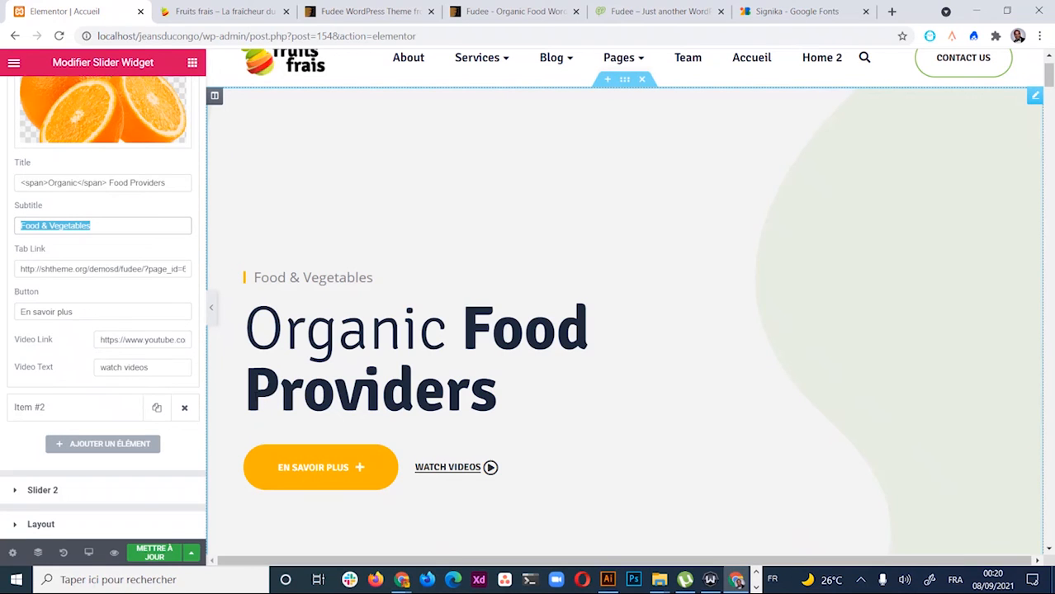
text(Bien)
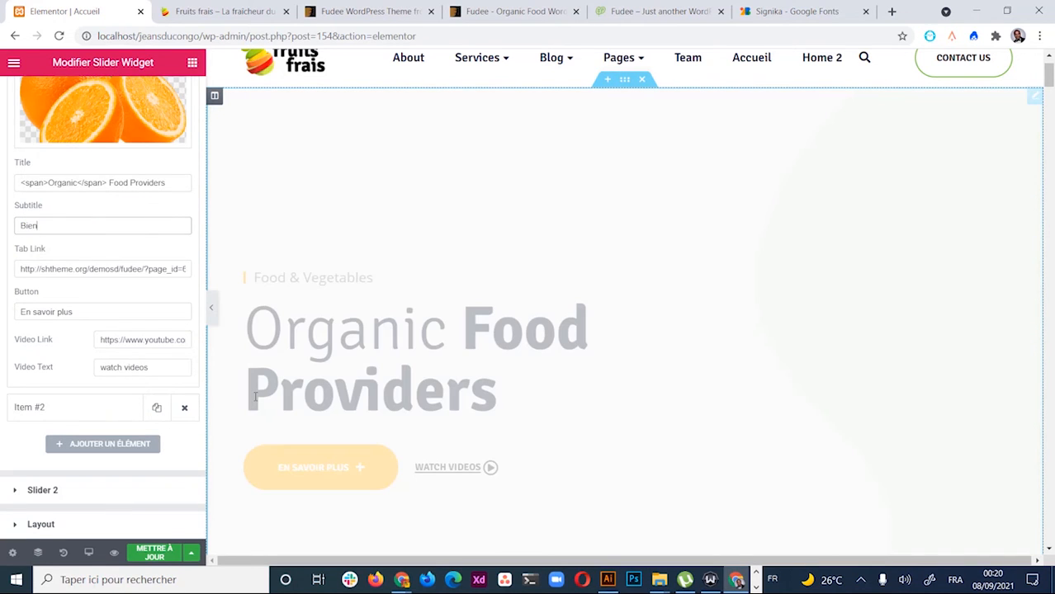
text(venue)
key(BackSpace)
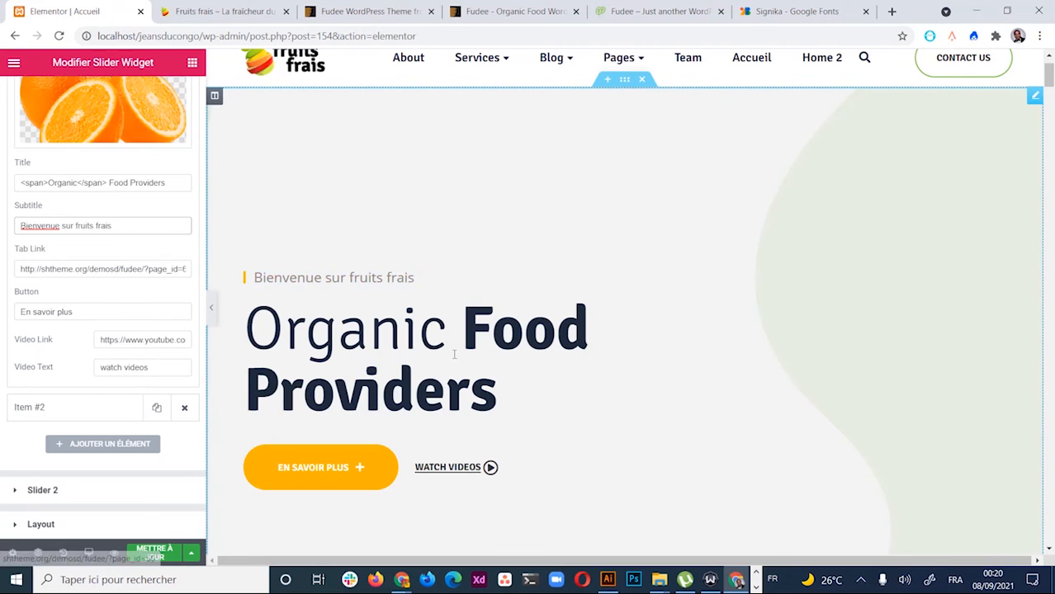
Delete the first slide's Tab Link URL so the field is empty
scroll(454, 354, down, 2)
scroll(447, 351, up, 3)
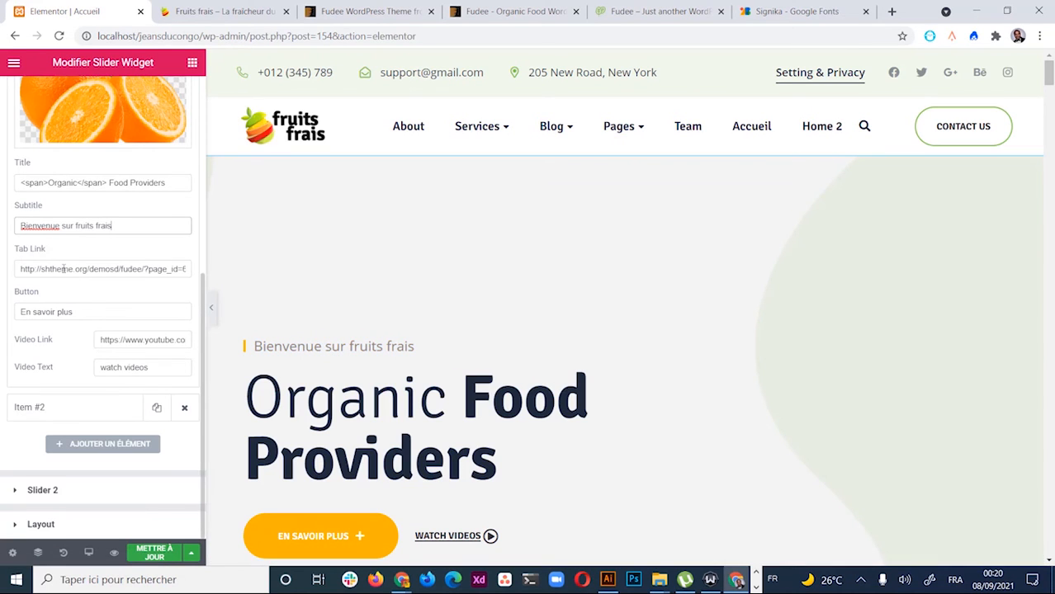
drag(21, 269, 289, 290)
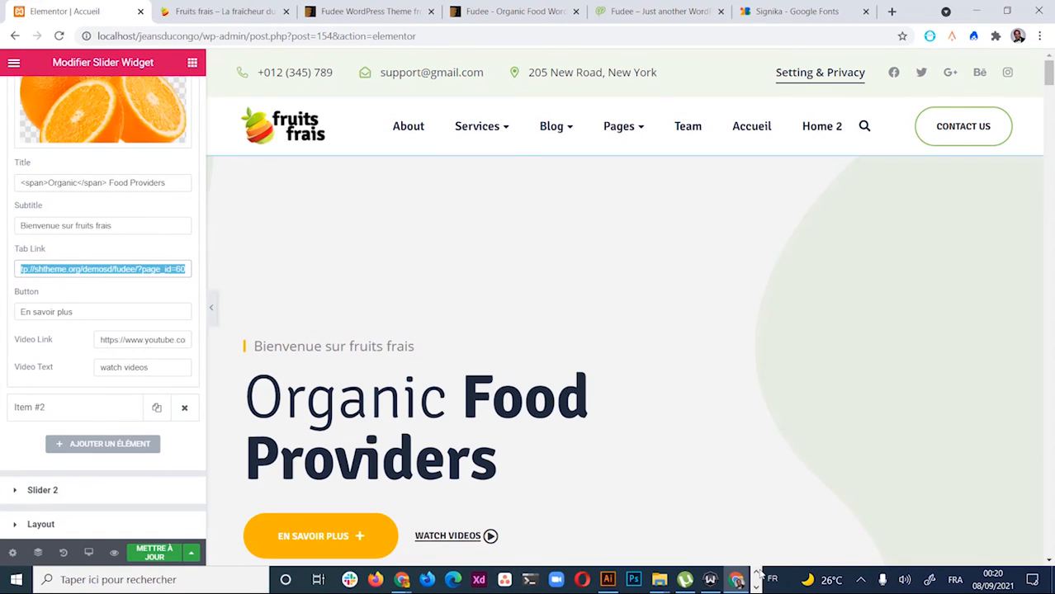
key(BackSpace)
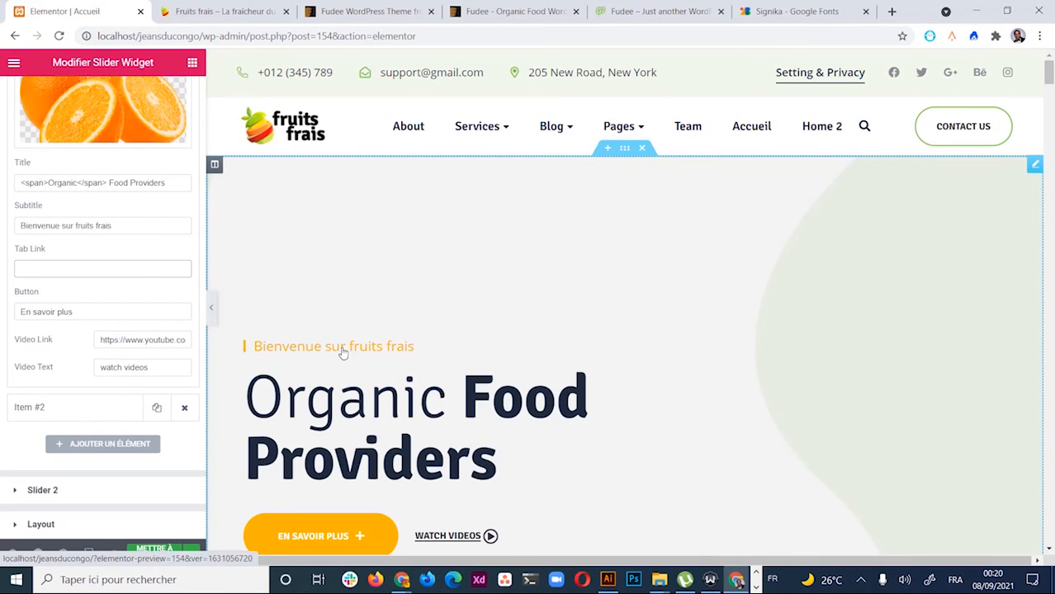
scroll(495, 347, down, 1)
scroll(498, 390, down, 3)
scroll(495, 379, up, 3)
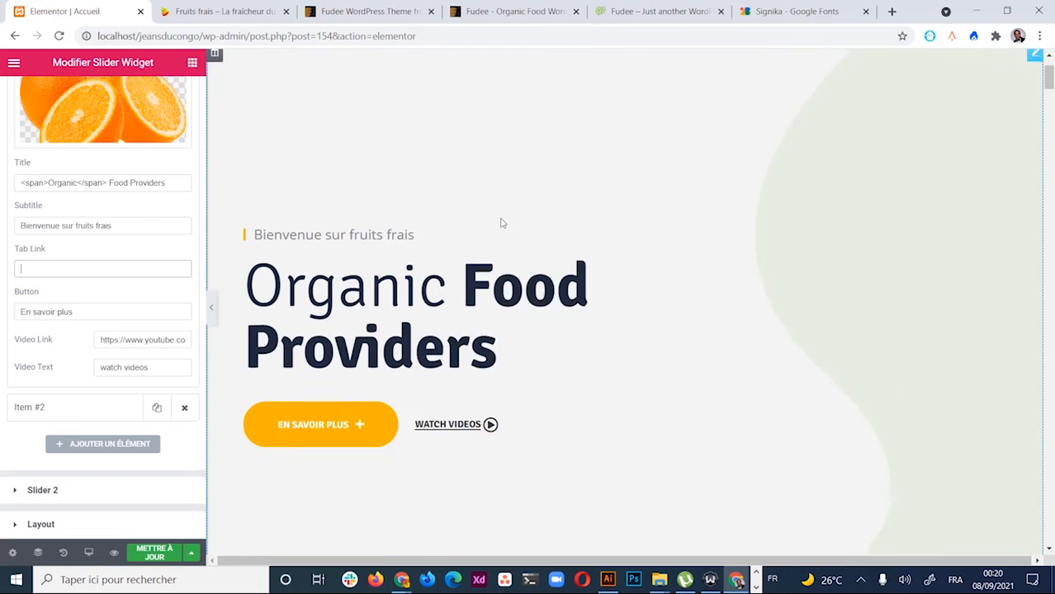
scroll(495, 369, down, 2)
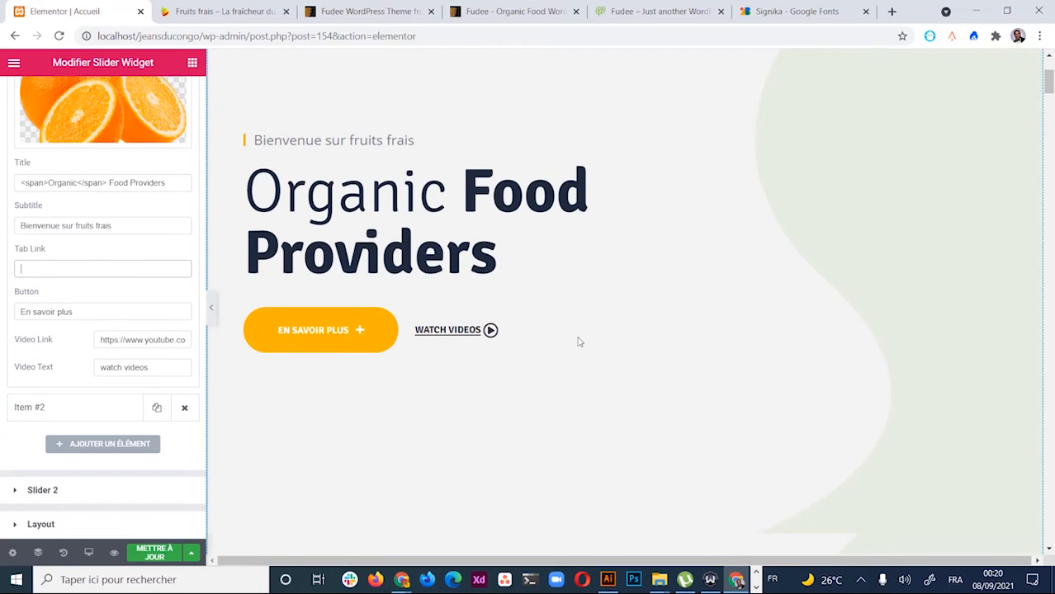
scroll(586, 340, up, 2)
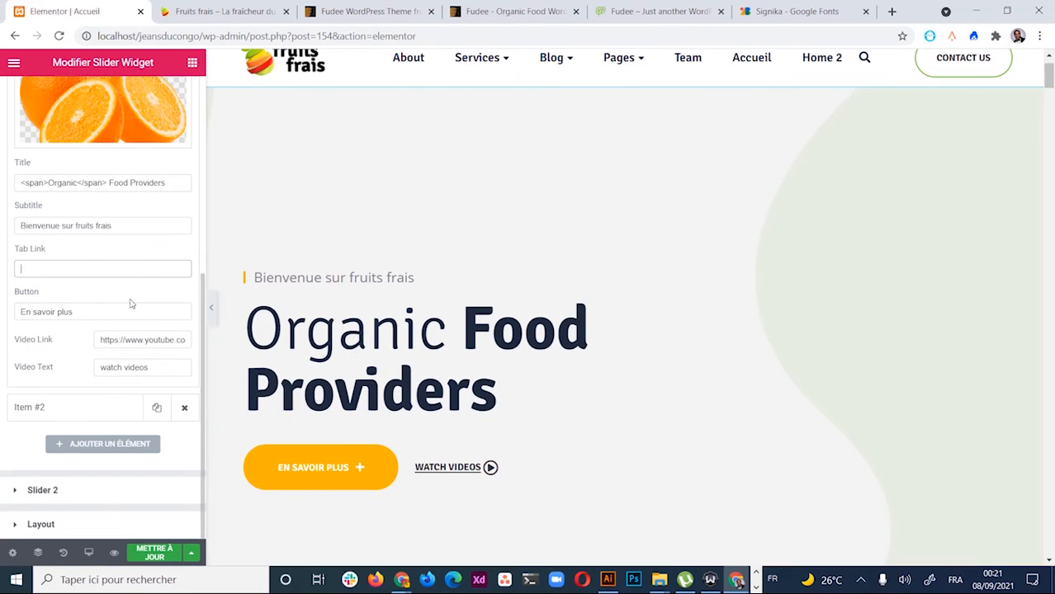
Review the second slide's unchanged 'Food & Vegetables' subtitle and 'Learn more' button settings
click(116, 413)
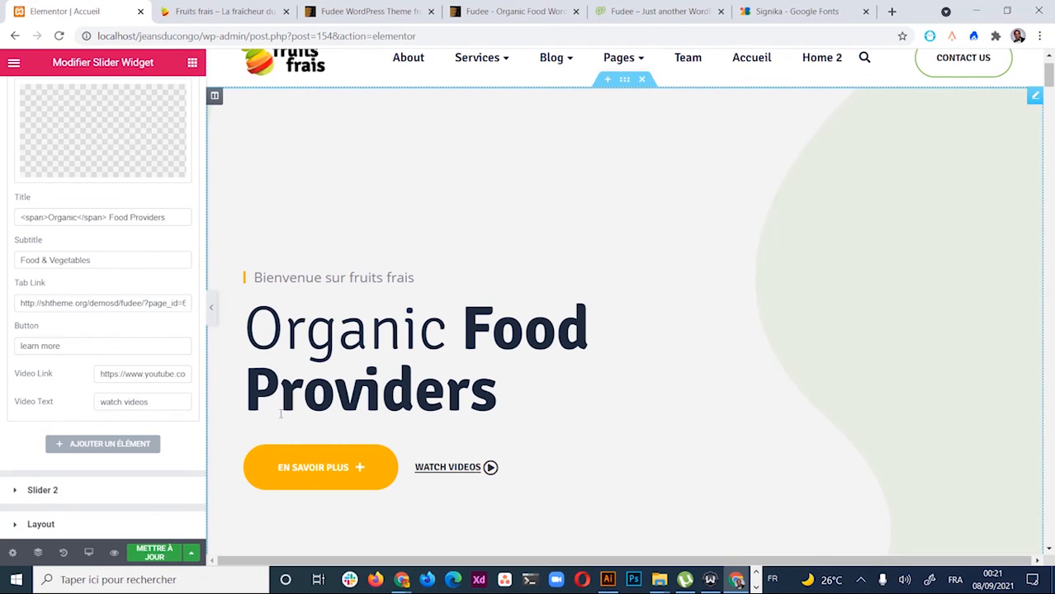
scroll(111, 381, up, 5)
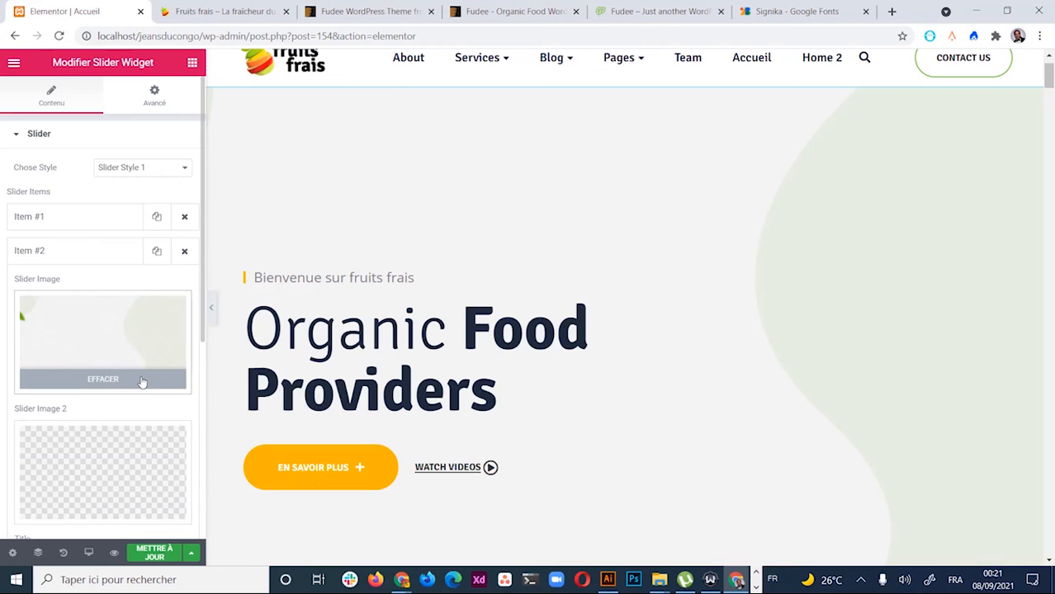
scroll(146, 364, down, 5)
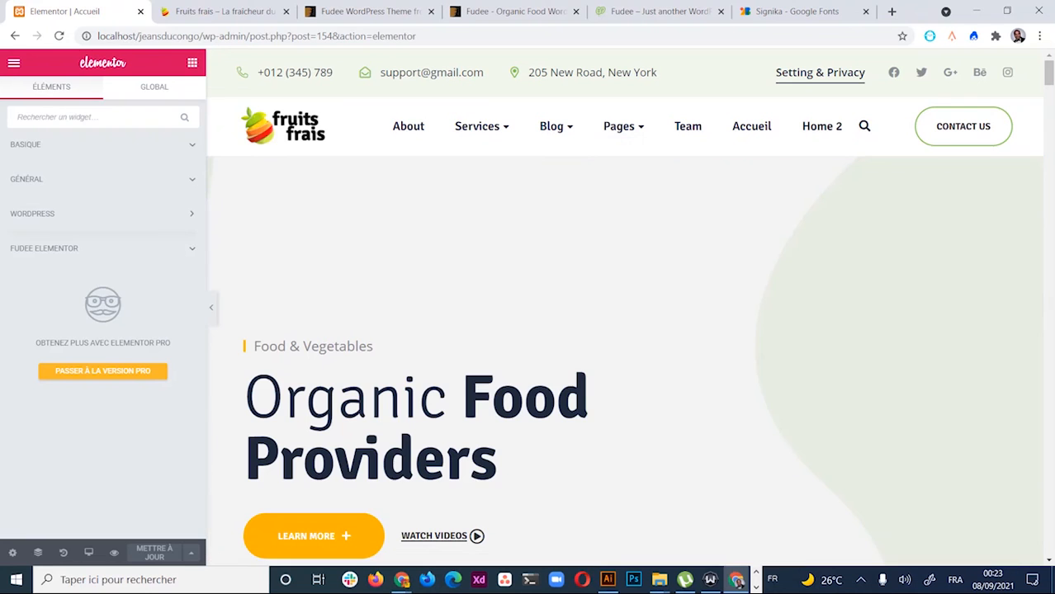
Select the hero section and its slider widget, then collapse the Slider items group
scroll(483, 344, down, 5)
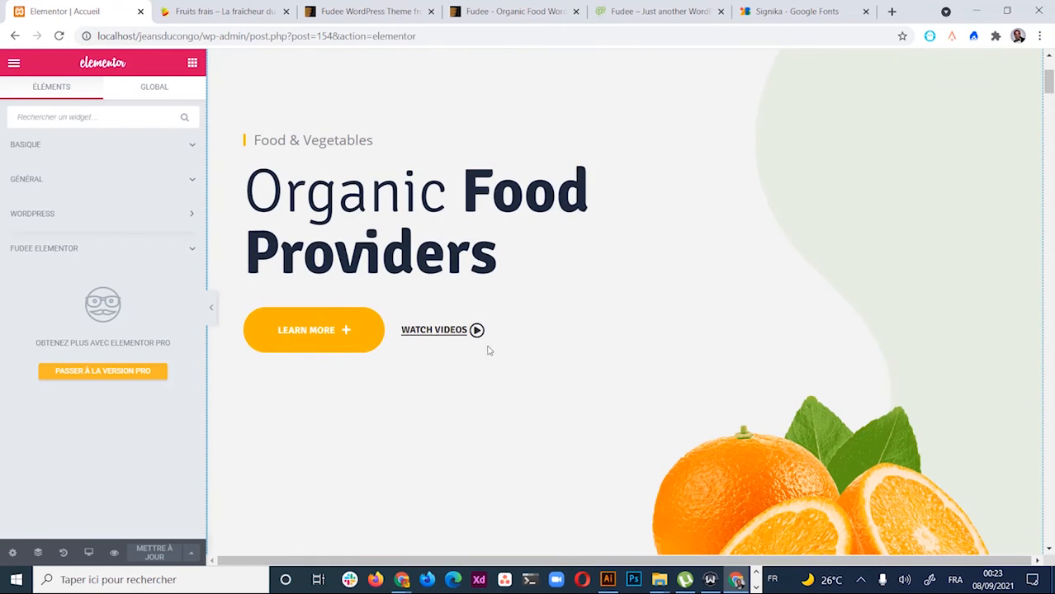
scroll(511, 350, down, 8)
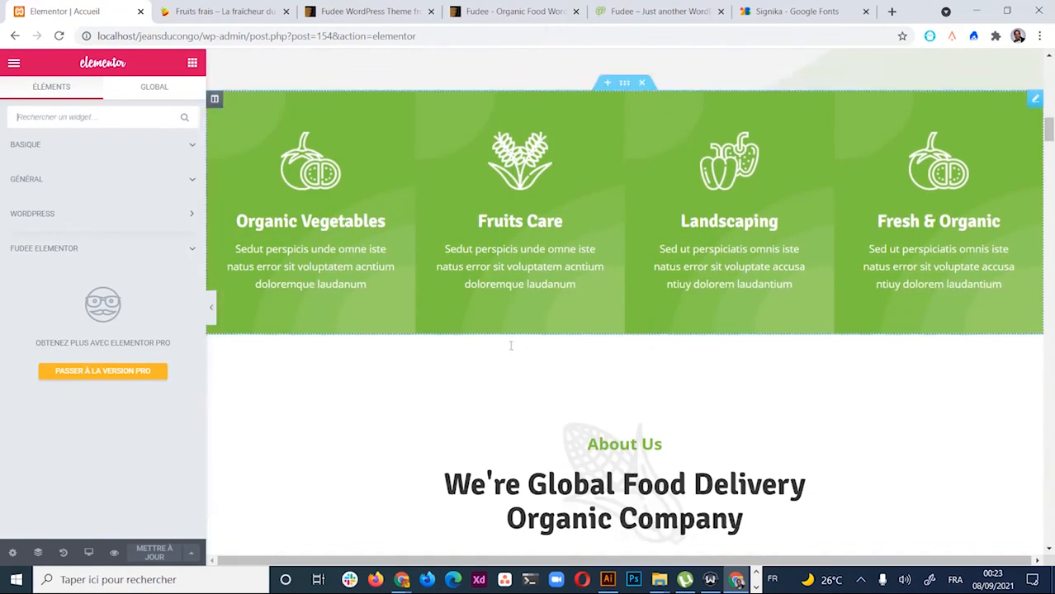
scroll(630, 247, up, 8)
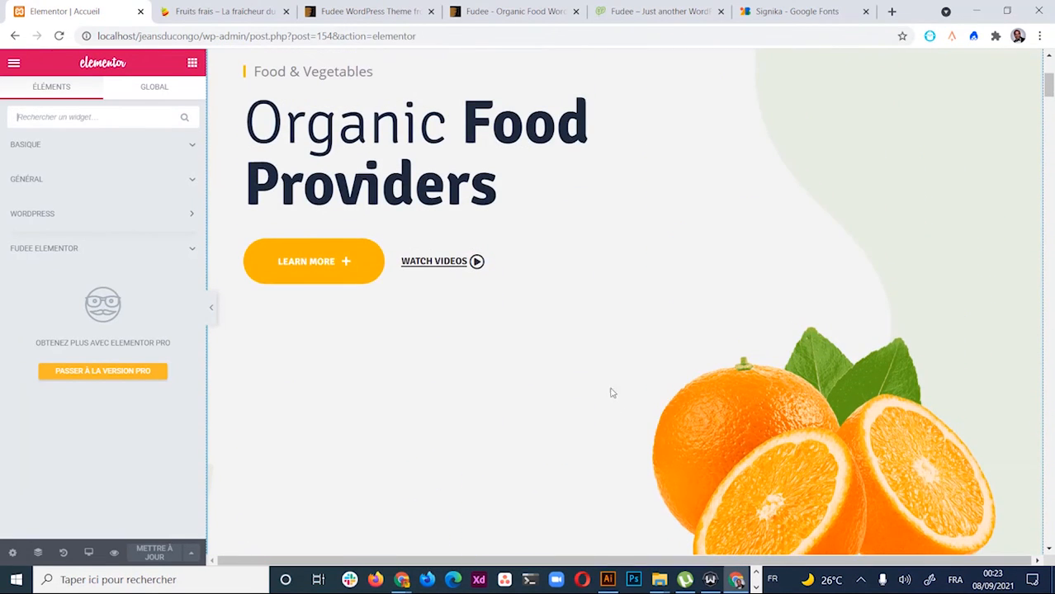
scroll(557, 289, up, 3)
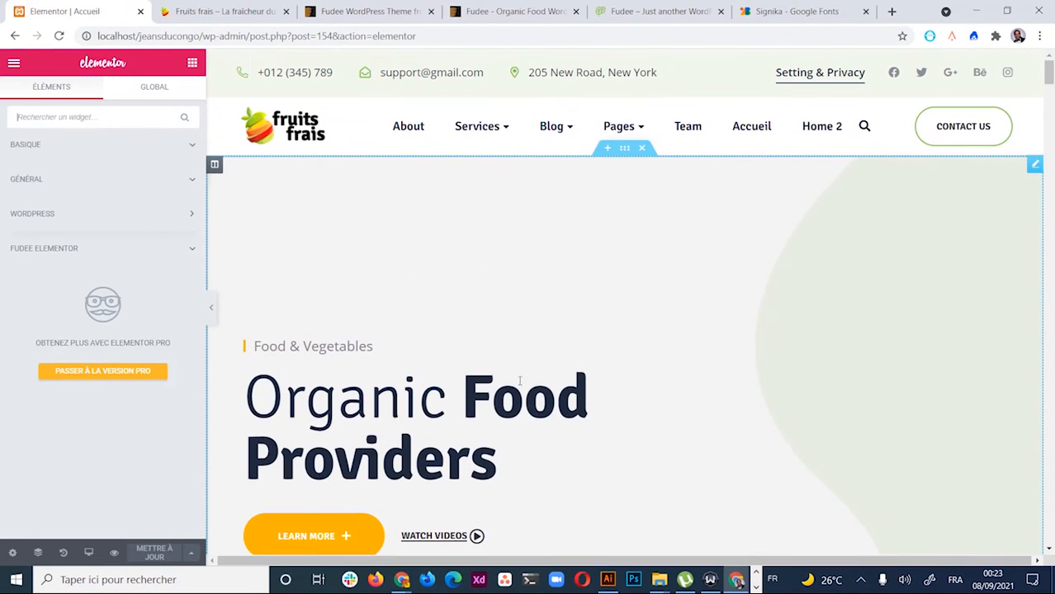
scroll(506, 365, down, 3)
scroll(532, 349, up, 3)
scroll(586, 257, down, 3)
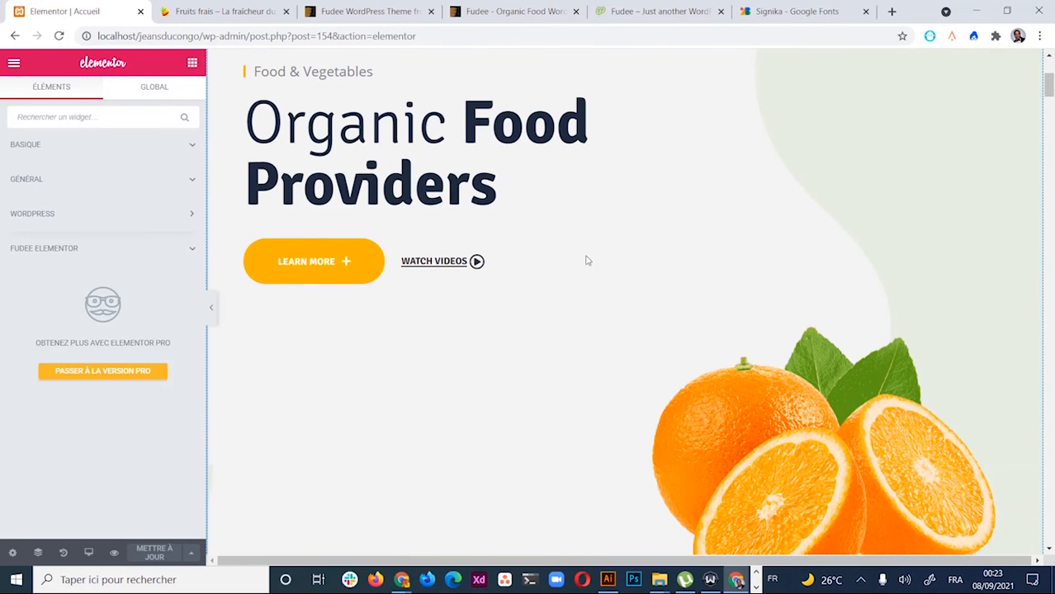
scroll(586, 260, up, 1)
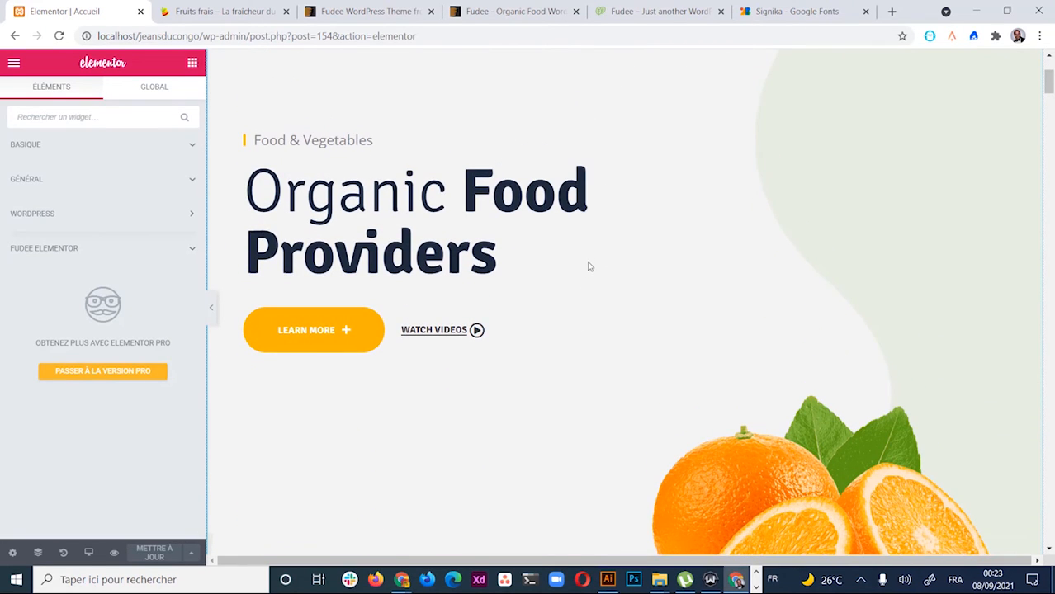
scroll(611, 289, up, 3)
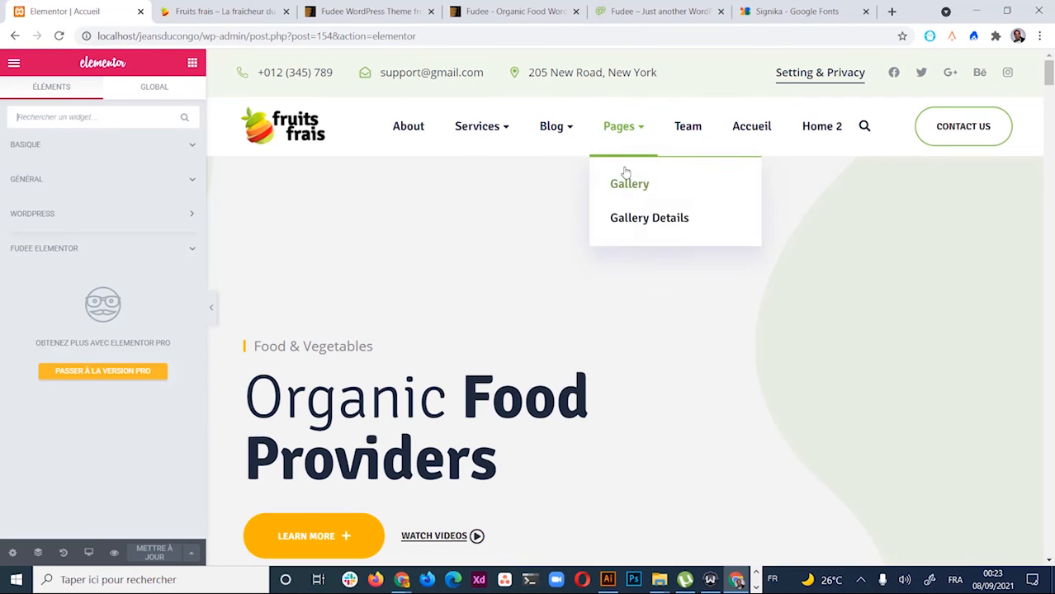
scroll(610, 380, down, 2)
scroll(508, 333, down, 12)
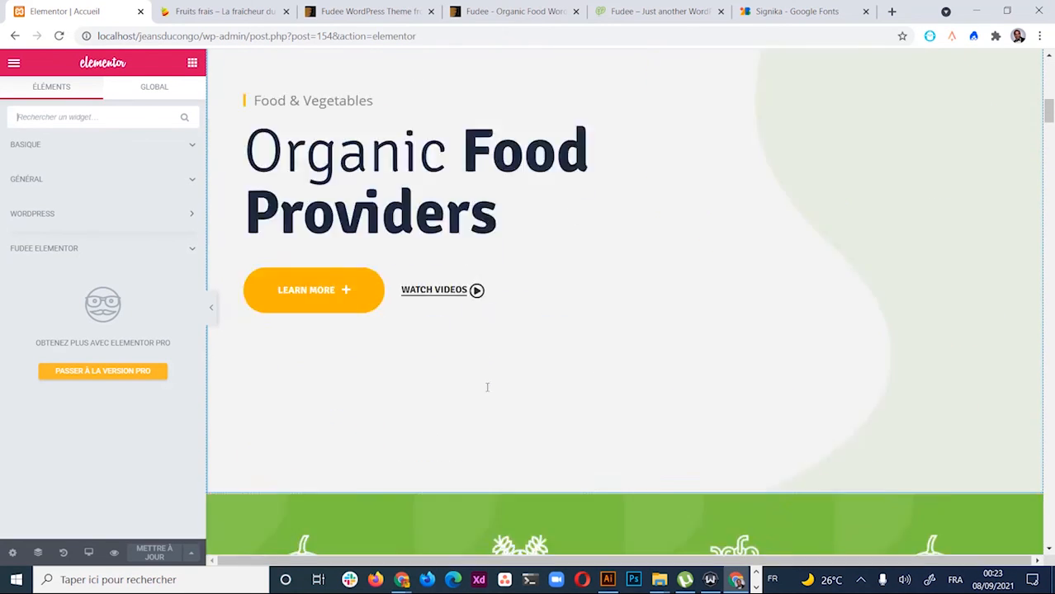
scroll(428, 265, down, 12)
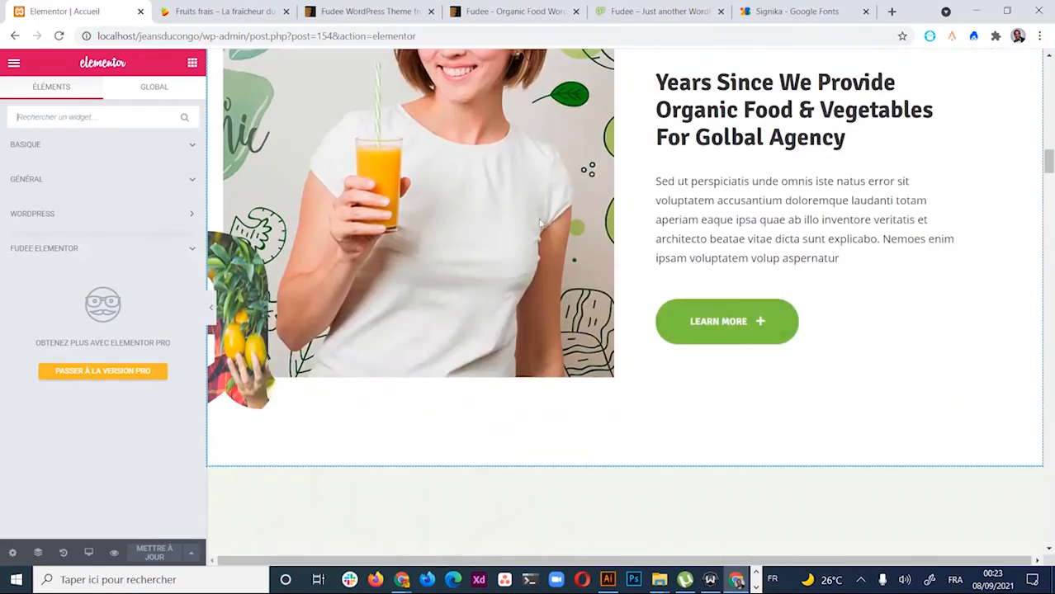
scroll(550, 318, down, 12)
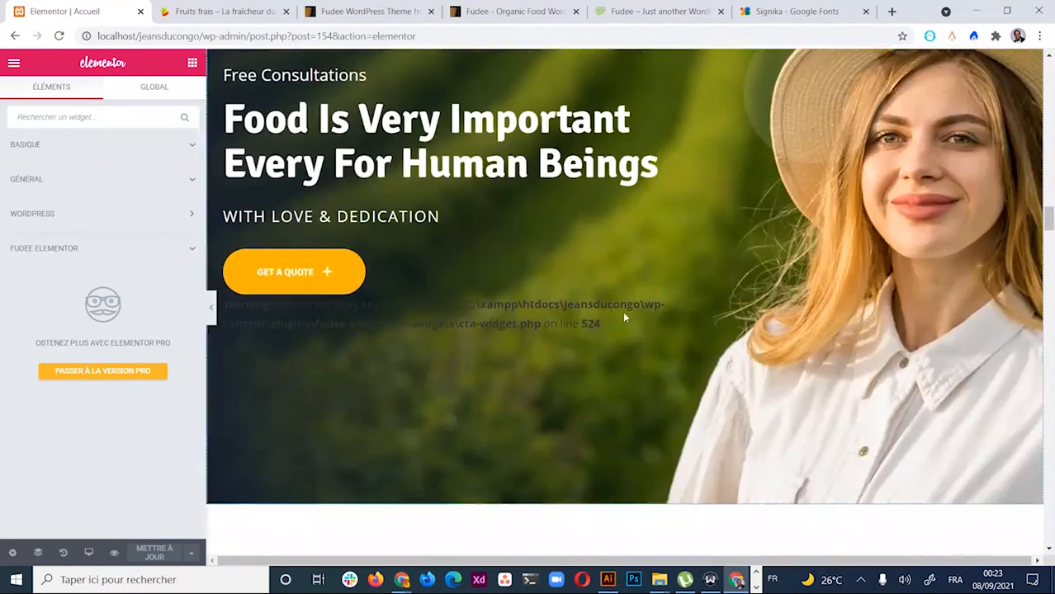
scroll(599, 429, down, 12)
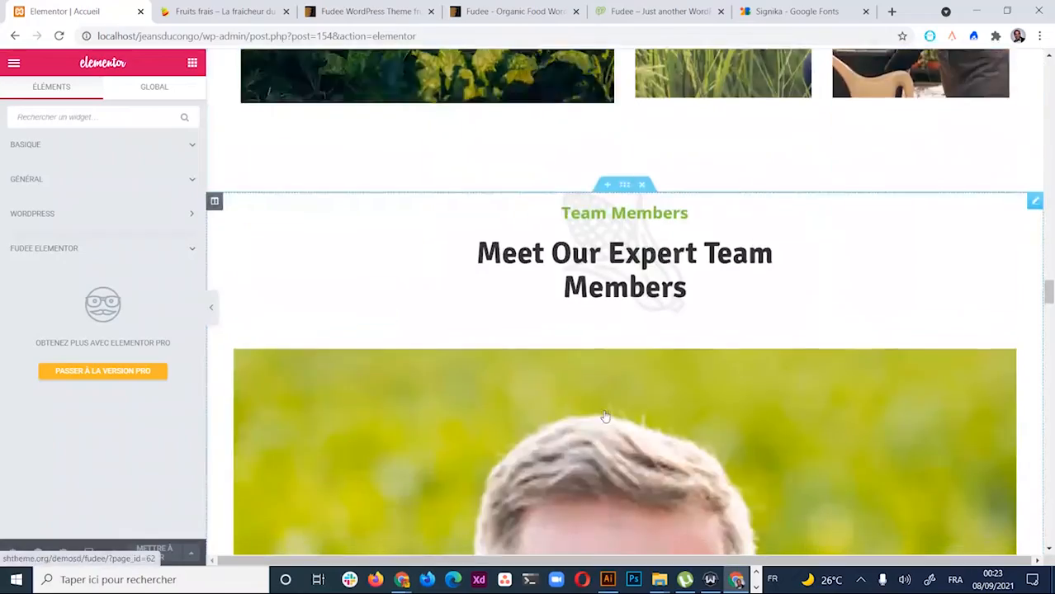
scroll(606, 412, up, 8)
scroll(615, 382, up, 15)
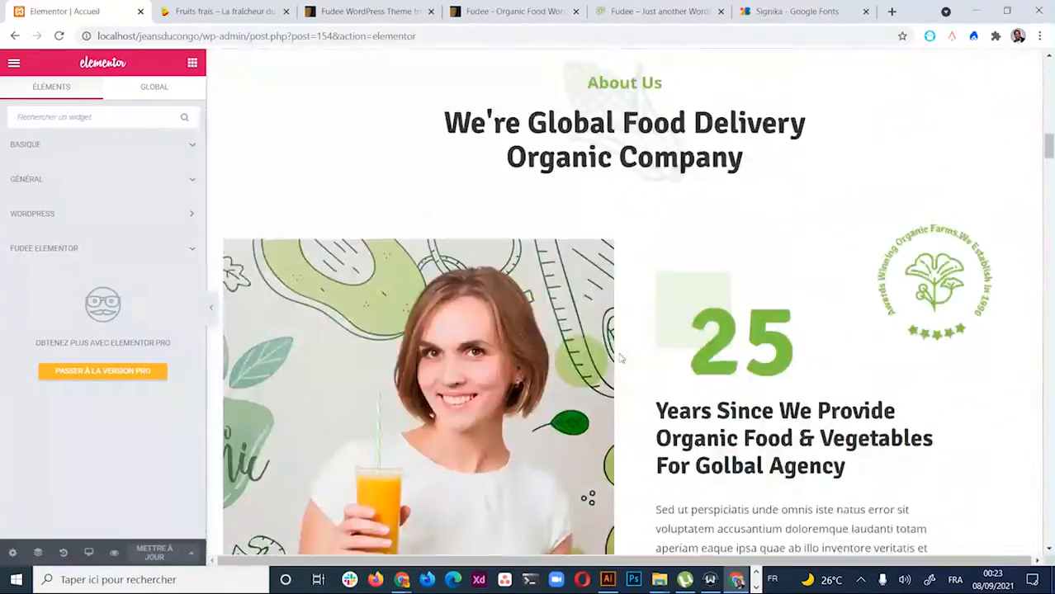
scroll(660, 214, up, 3)
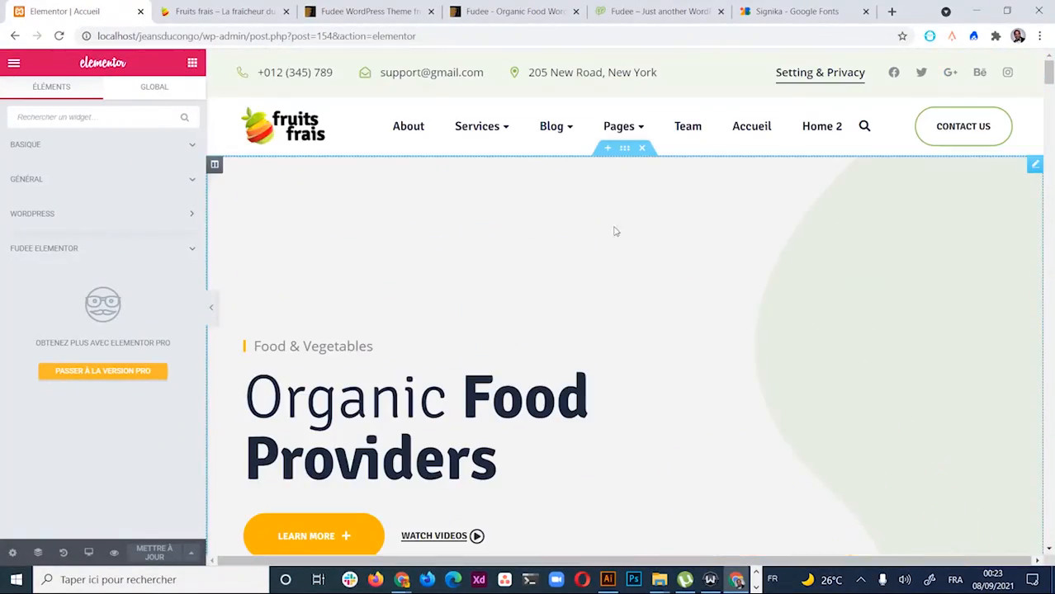
click(624, 147)
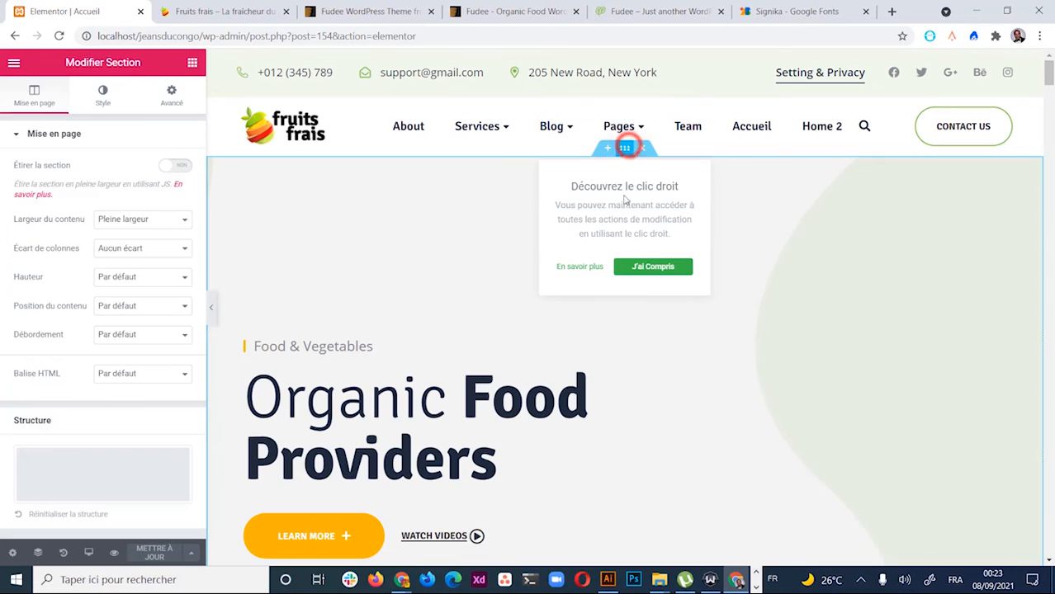
click(729, 390)
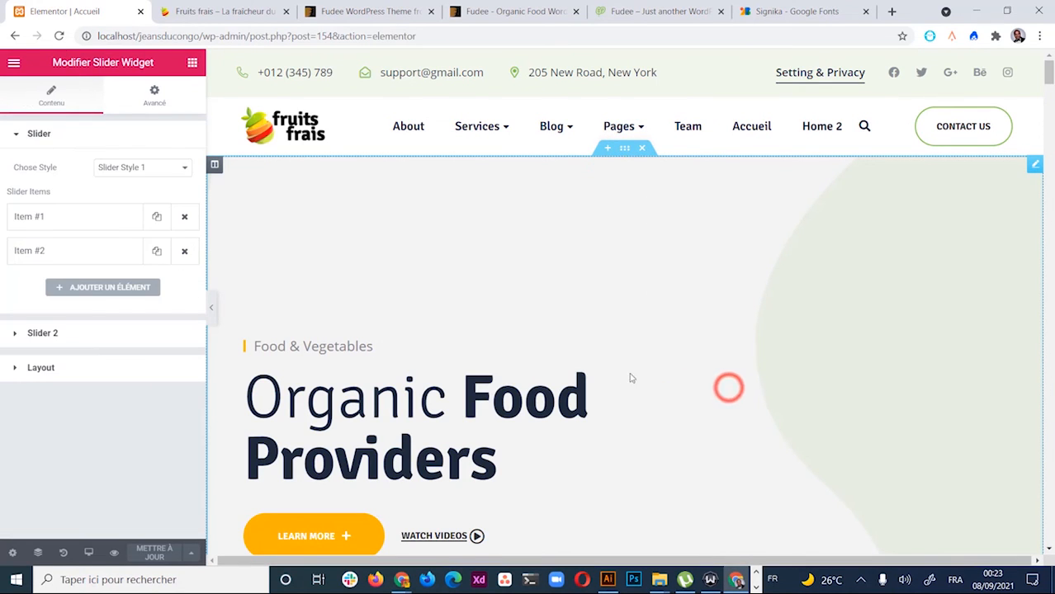
click(17, 135)
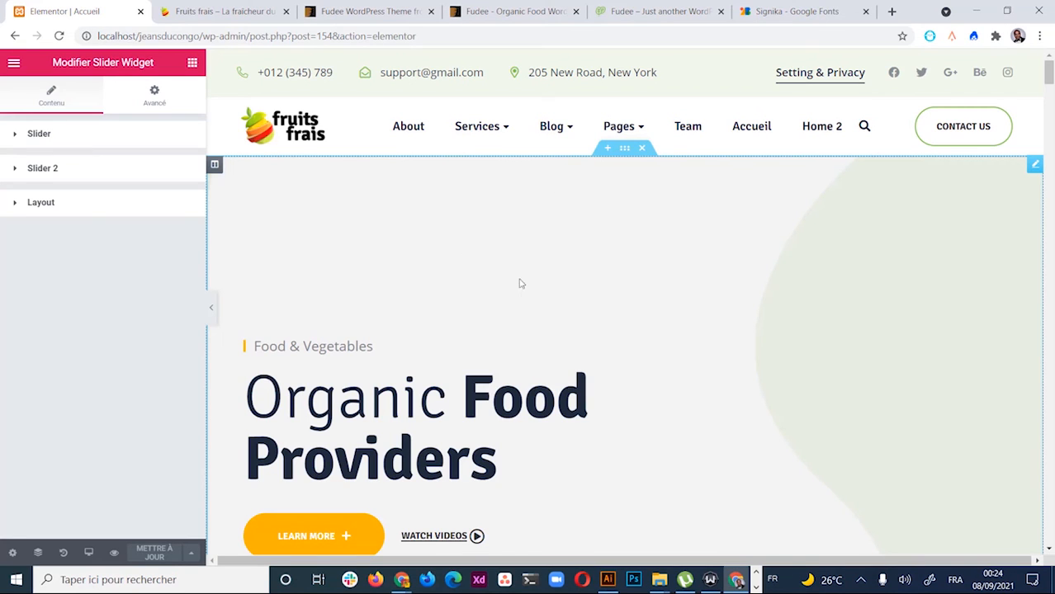
mouse_move(547, 198)
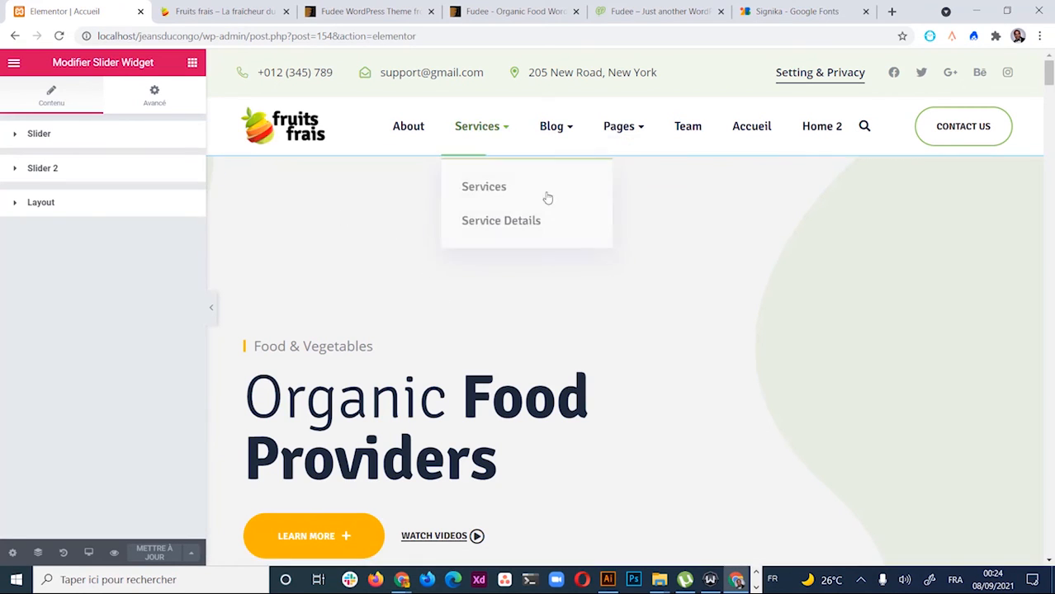
click(223, 12)
scroll(459, 324, up, 10)
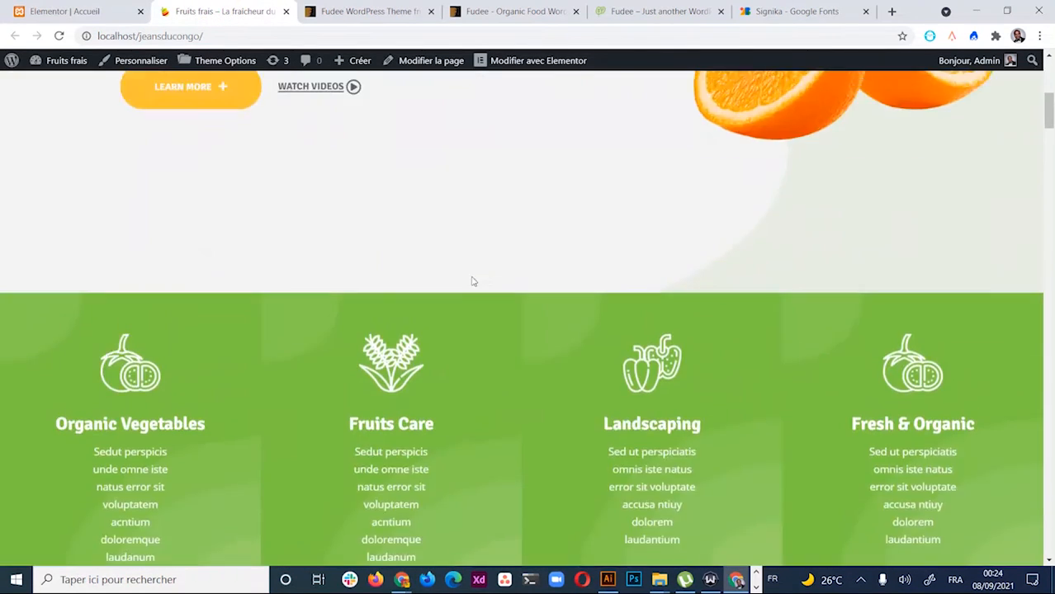
scroll(472, 280, up, 5)
scroll(495, 347, down, 3)
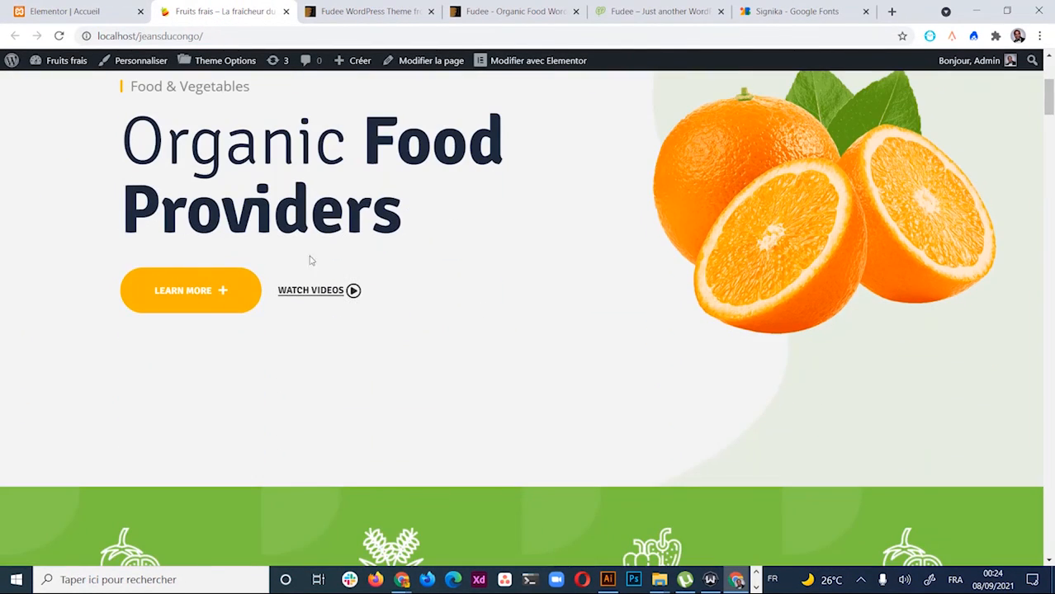
scroll(474, 326, up, 3)
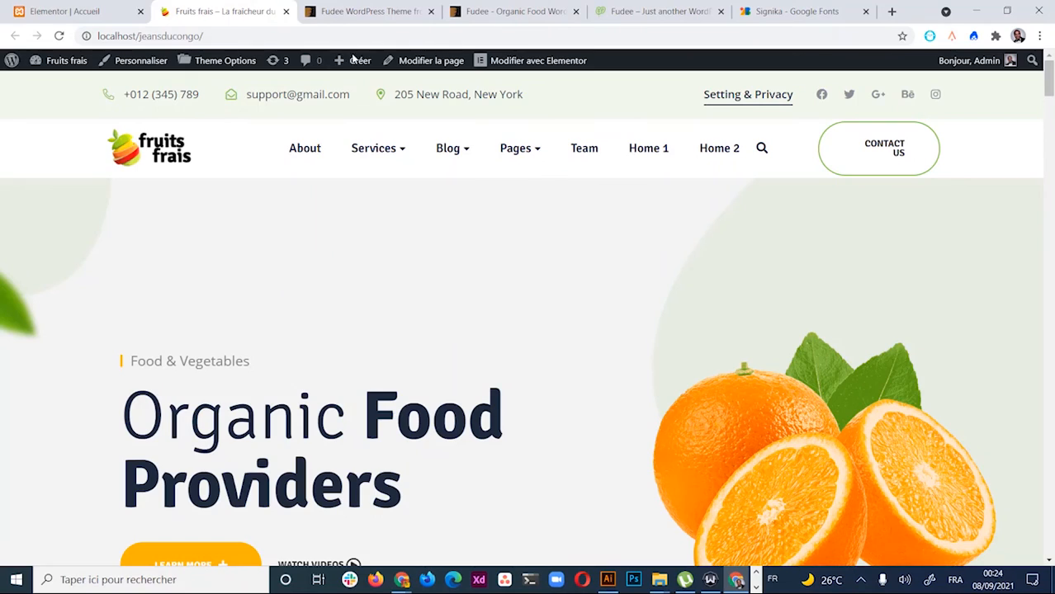
click(93, 14)
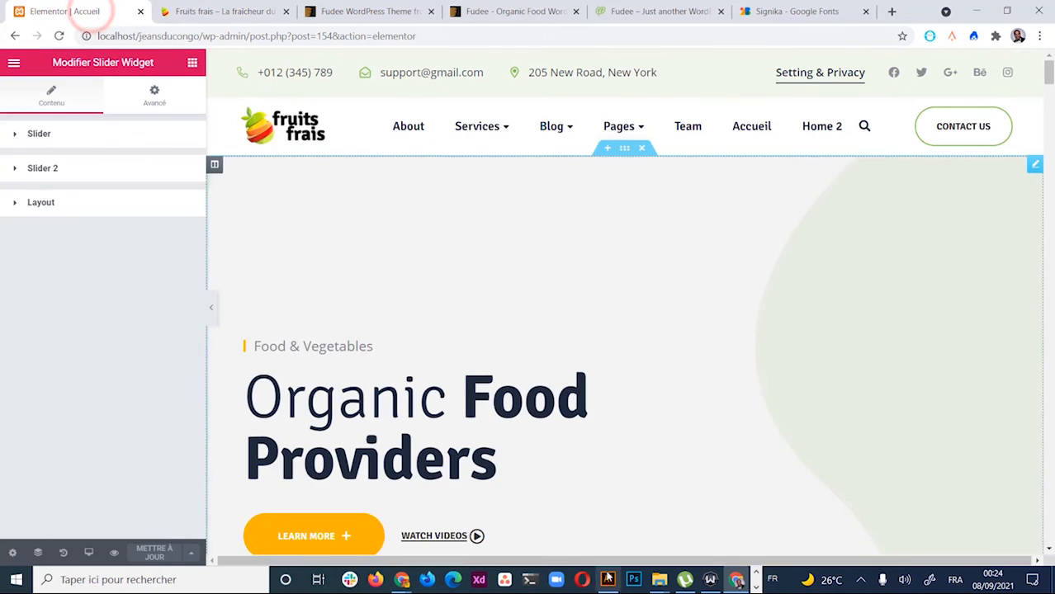
Expand the slider items, open Item #1 and scroll down to its Subtitle field
scroll(532, 438, down, 5)
scroll(530, 443, up, 3)
scroll(531, 443, up, 2)
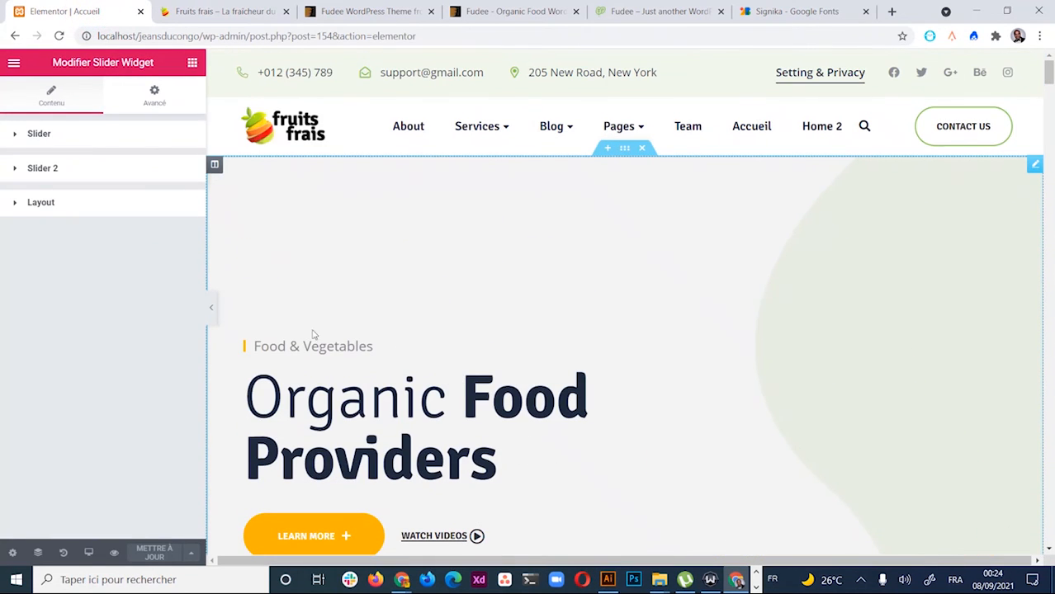
click(359, 348)
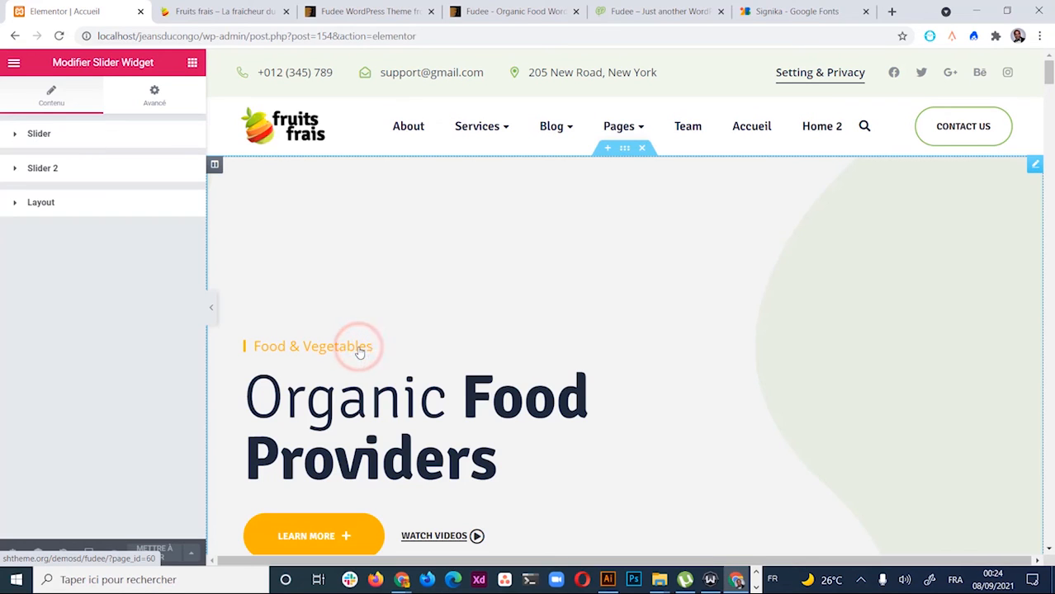
click(303, 346)
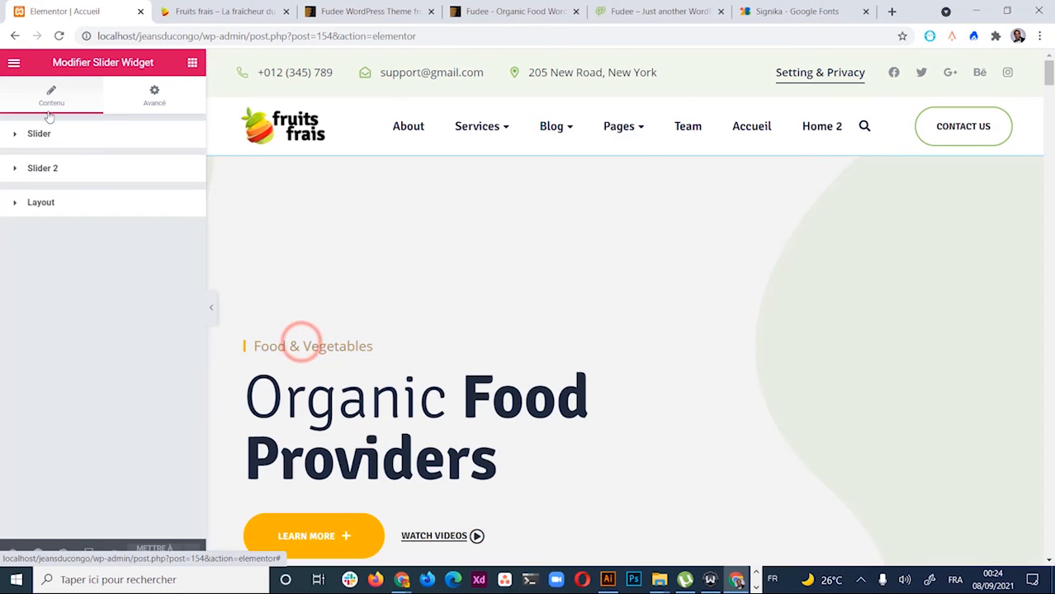
click(33, 133)
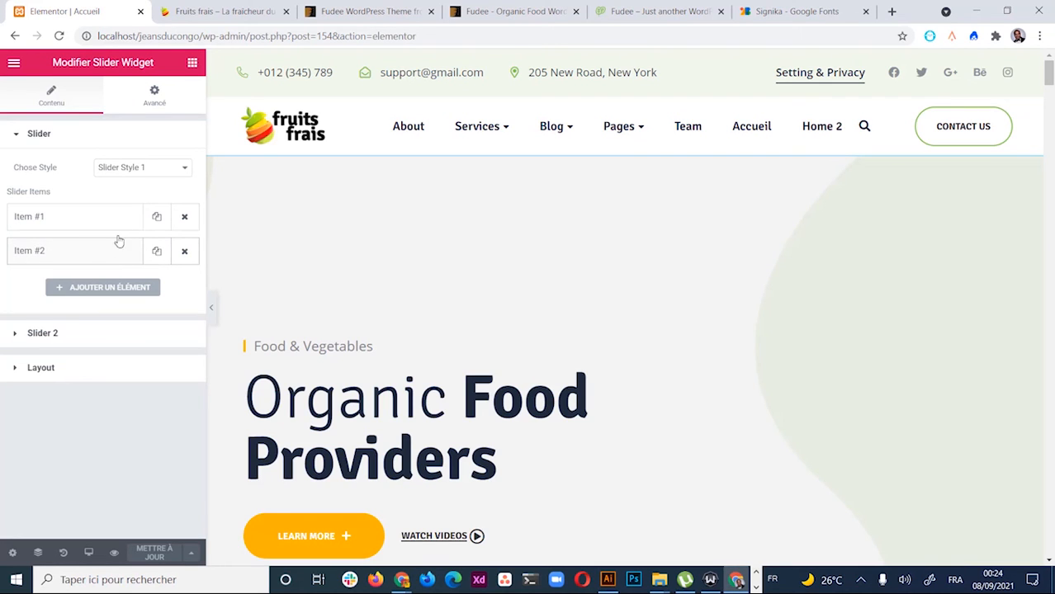
click(89, 212)
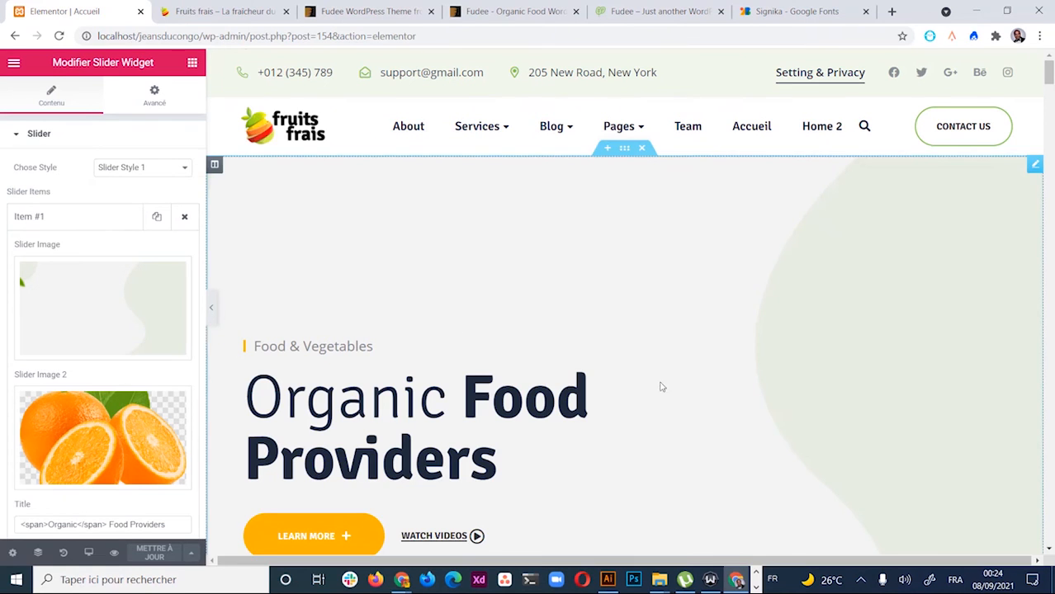
scroll(659, 384, down, 3)
scroll(699, 400, down, 1)
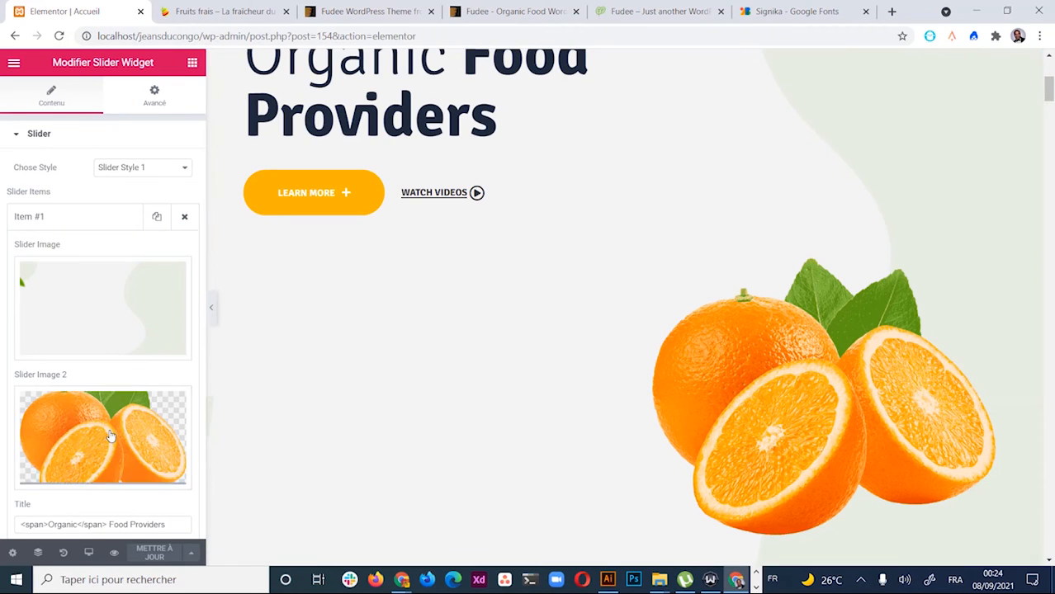
scroll(108, 433, down, 1)
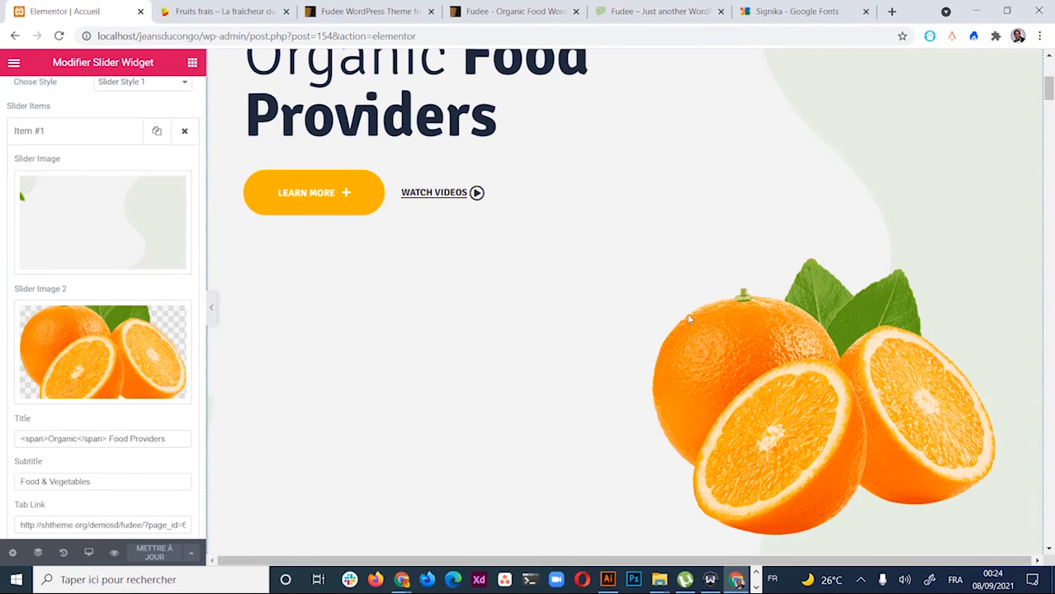
scroll(753, 384, down, 1)
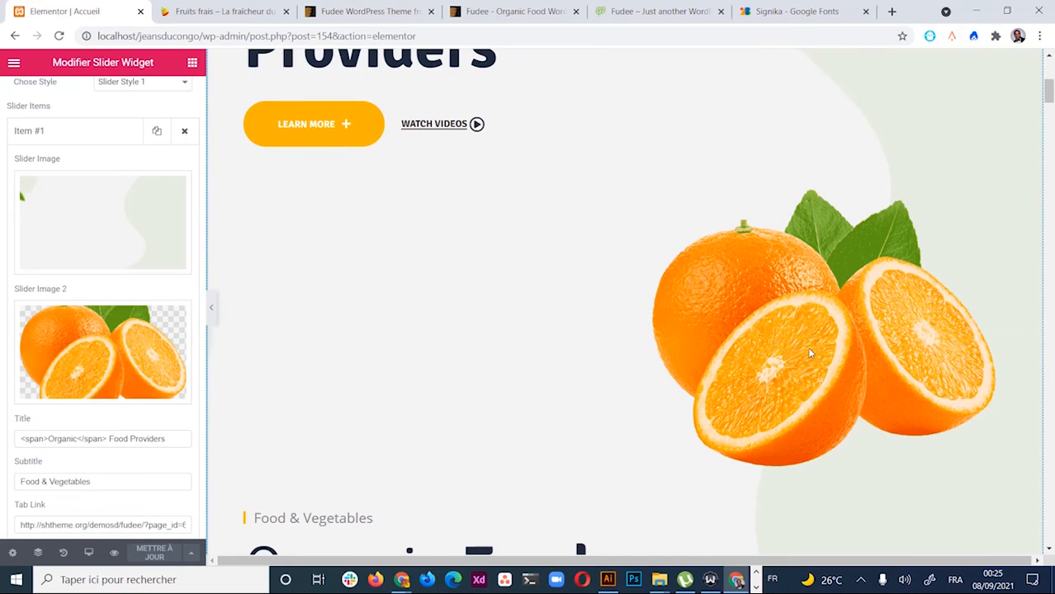
scroll(810, 348, up, 4)
scroll(810, 348, down, 5)
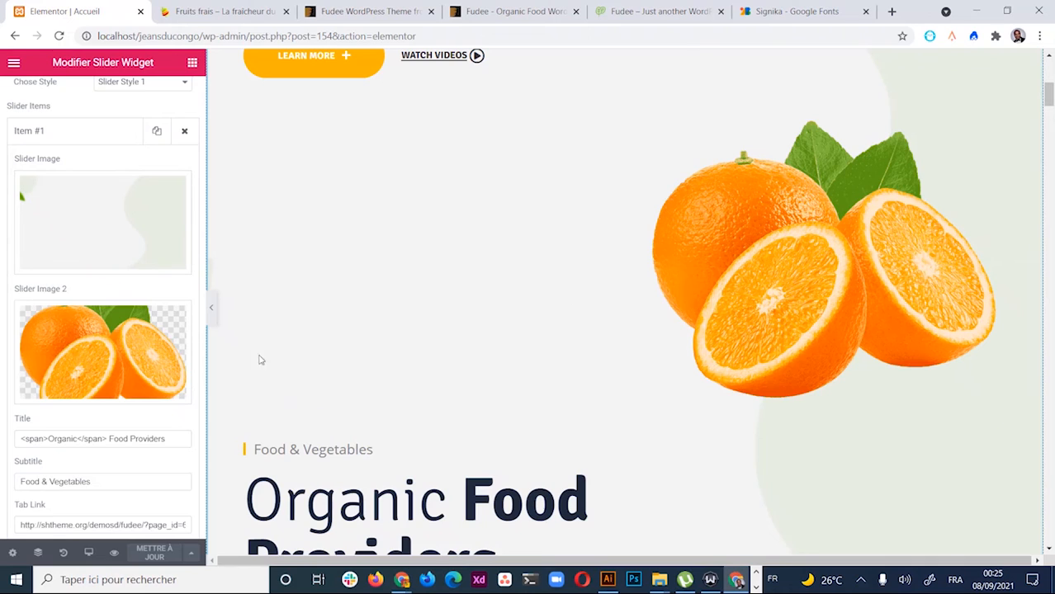
scroll(156, 276, down, 1)
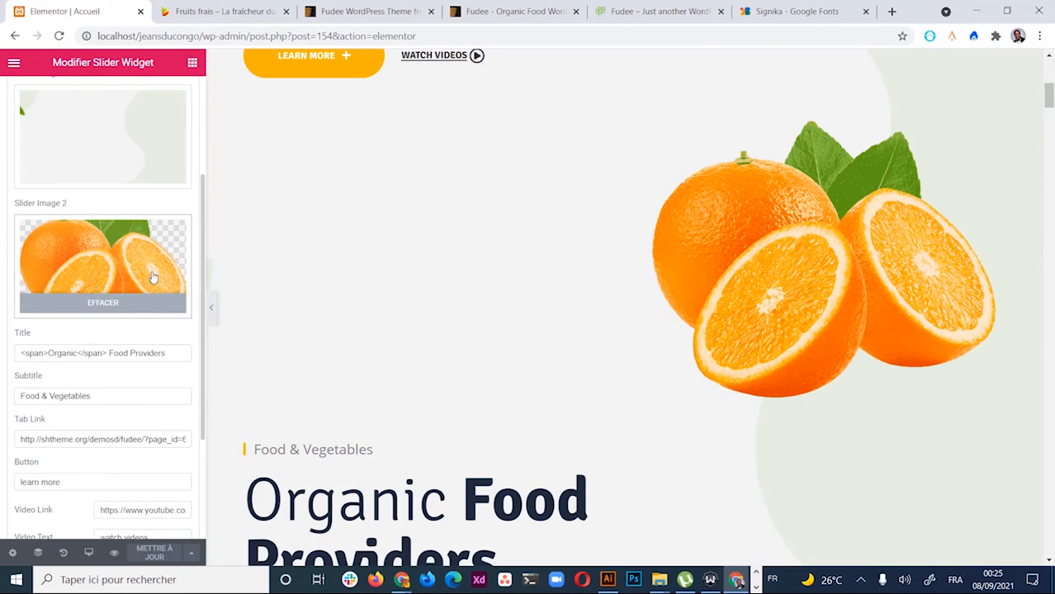
Replace the first slide's 'Food & Vegetables' subtitle with 'Bienvenue Fruits frais'
triple_click(100, 397)
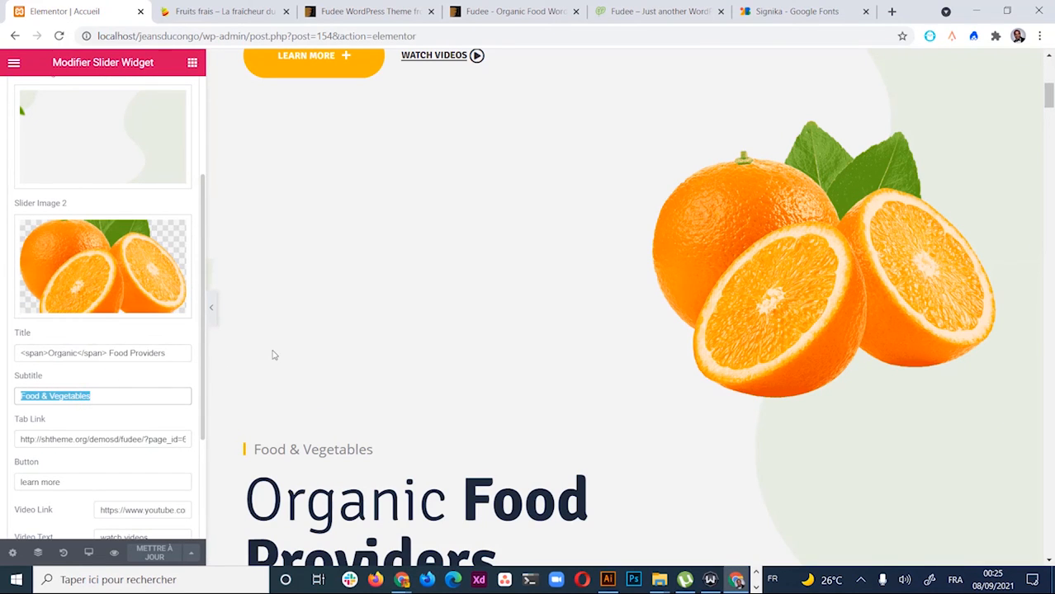
scroll(274, 354, up, 5)
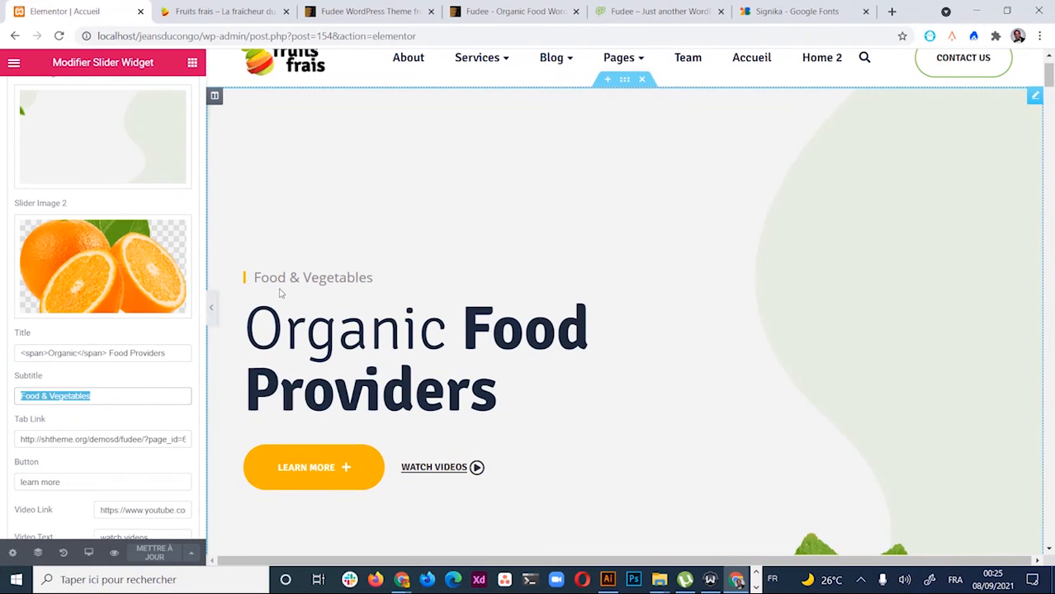
scroll(86, 478, down, 2)
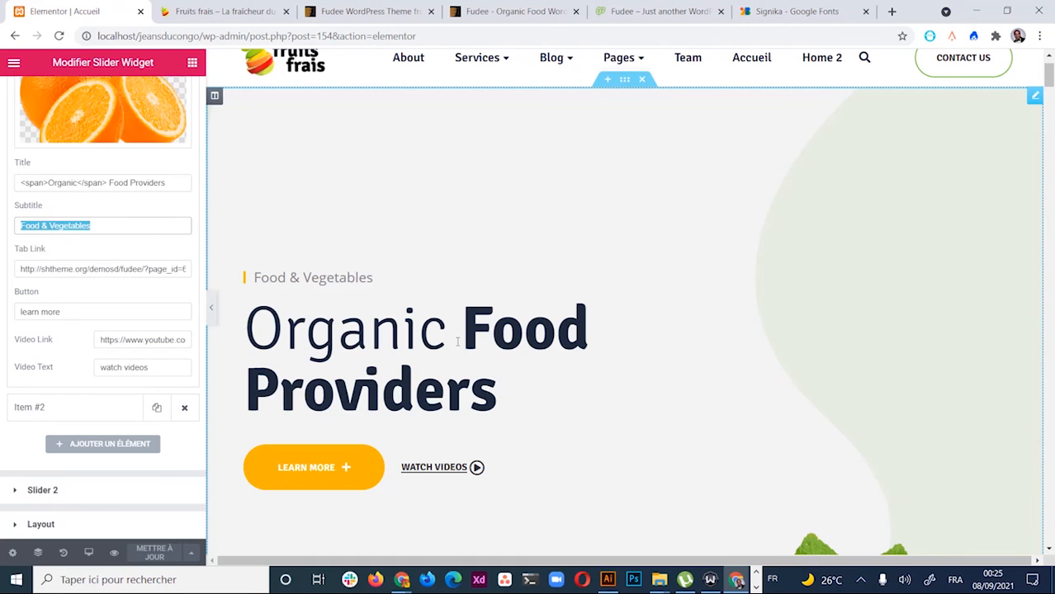
text(Bien)
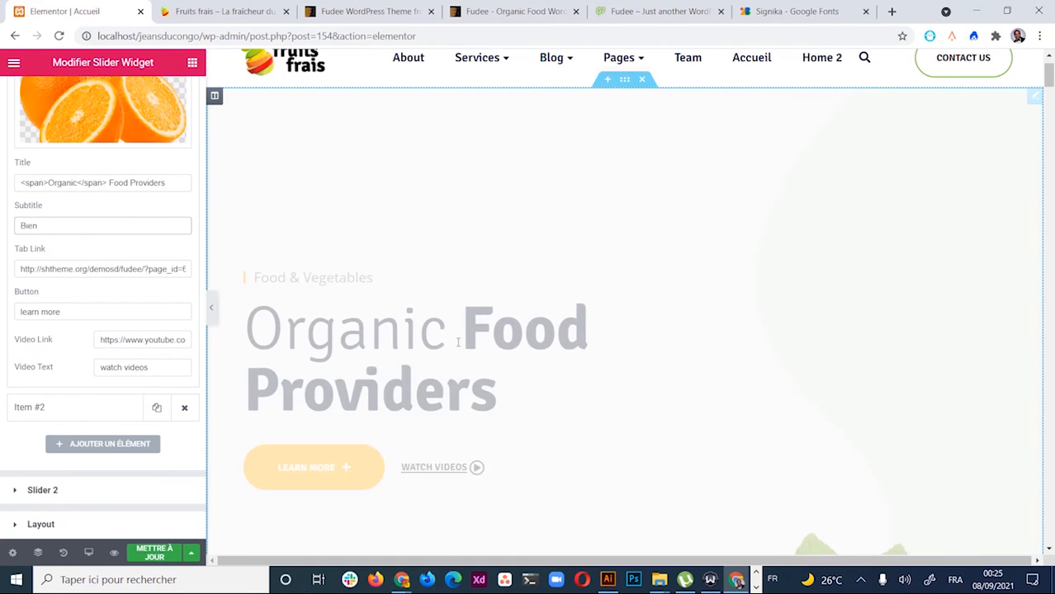
text(venue Fruits frais)
scroll(80, 428, up, 2)
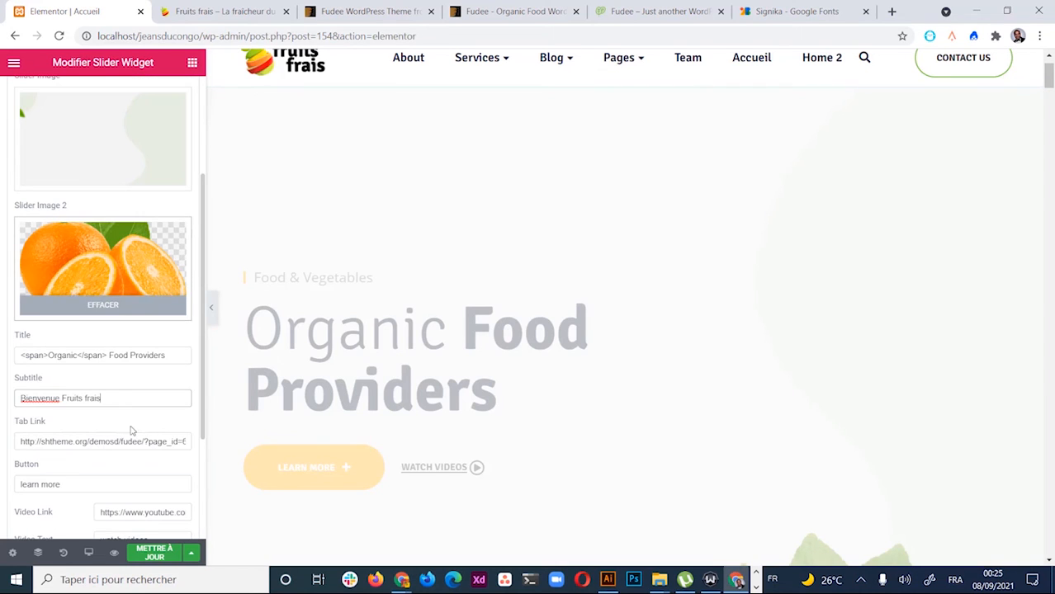
scroll(103, 450, down, 1)
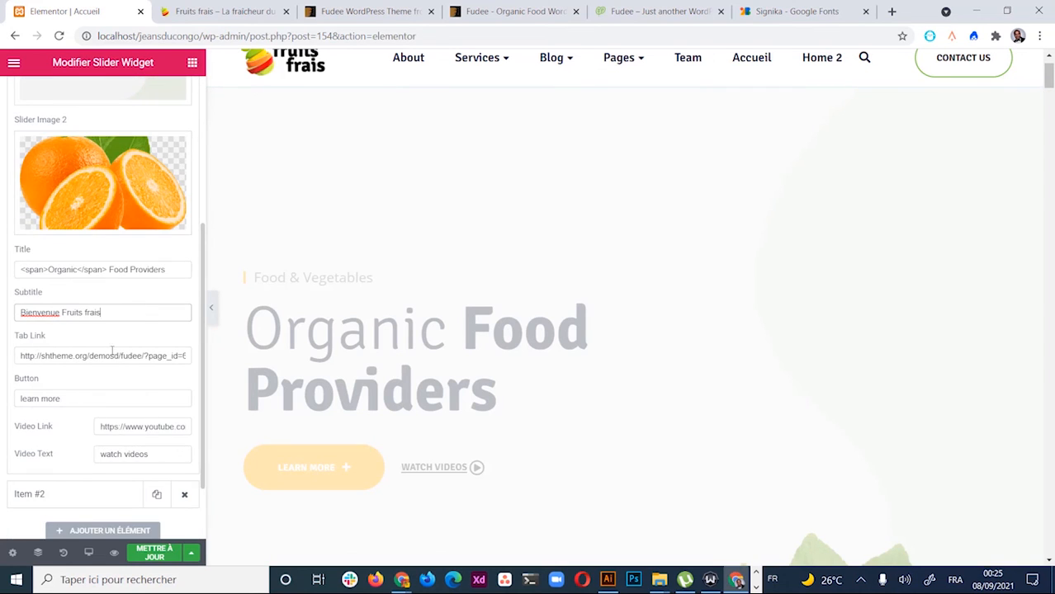
scroll(111, 351, up, 3)
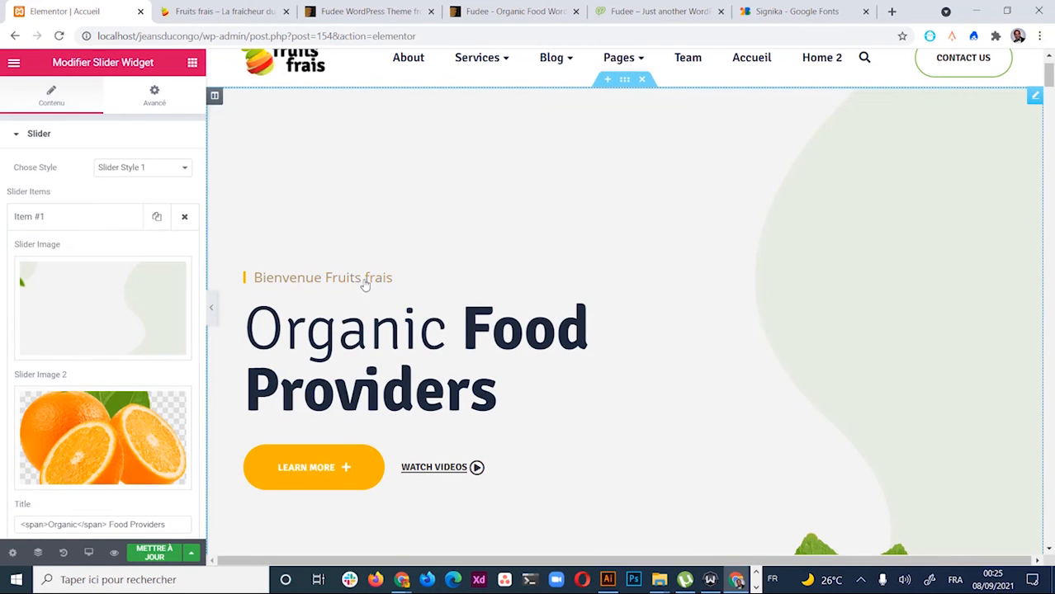
Clear the first slide's Tab Link and Video Link URLs
click(350, 278)
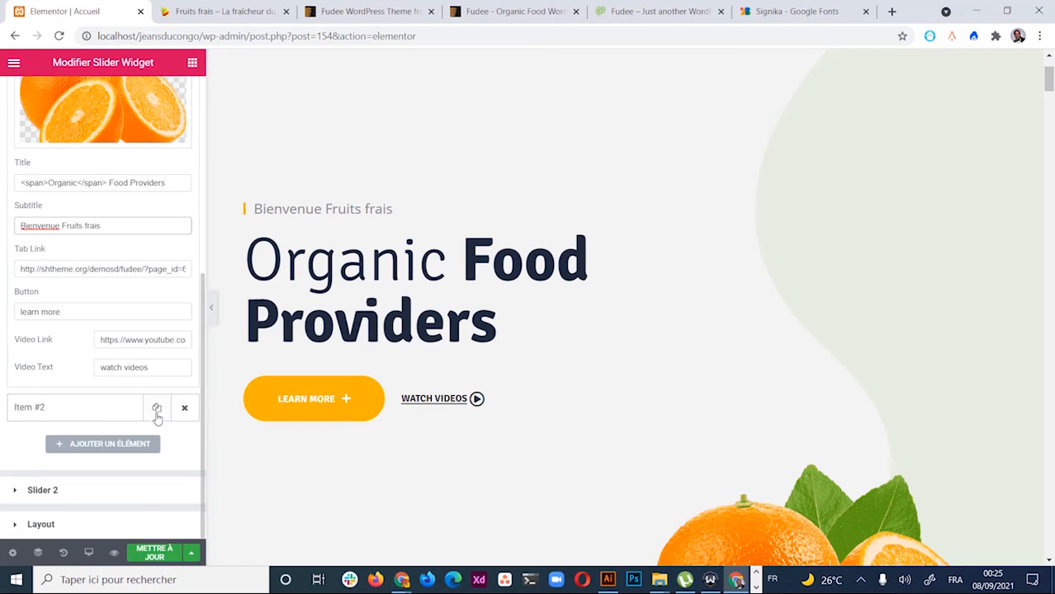
triple_click(18, 269)
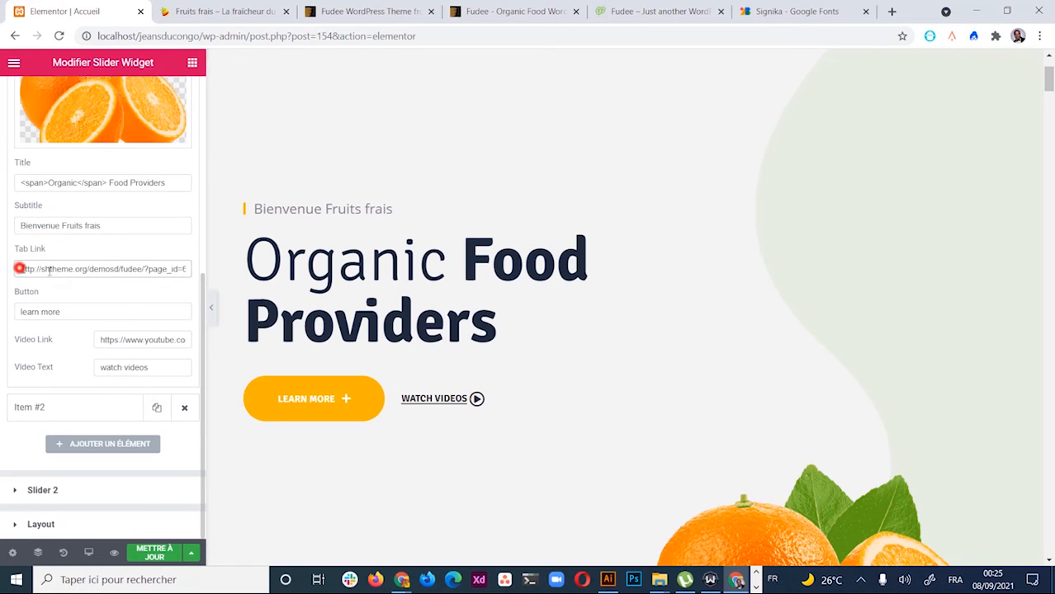
key(BackSpace)
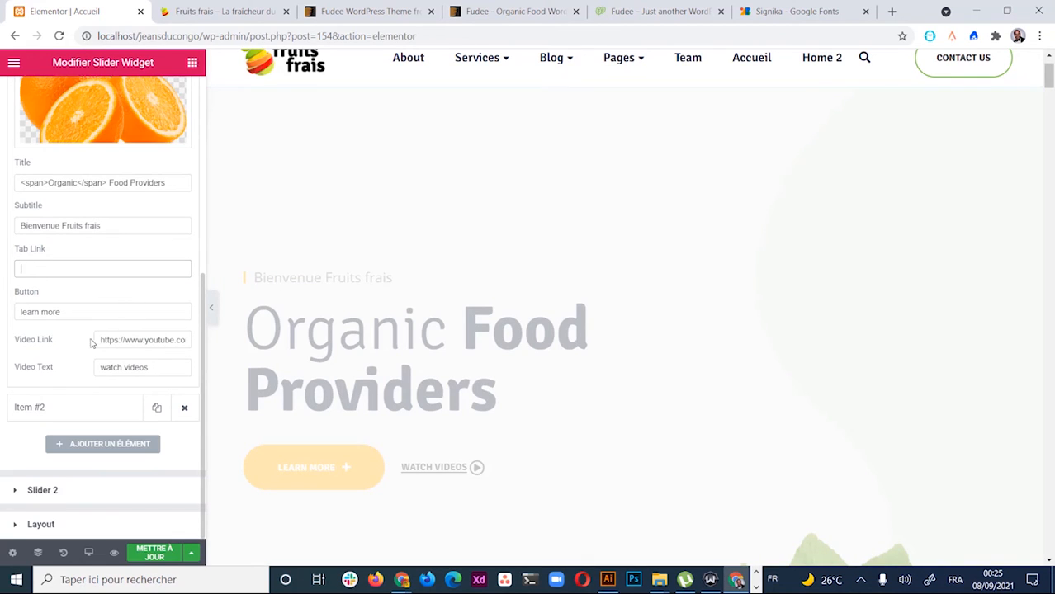
triple_click(185, 341)
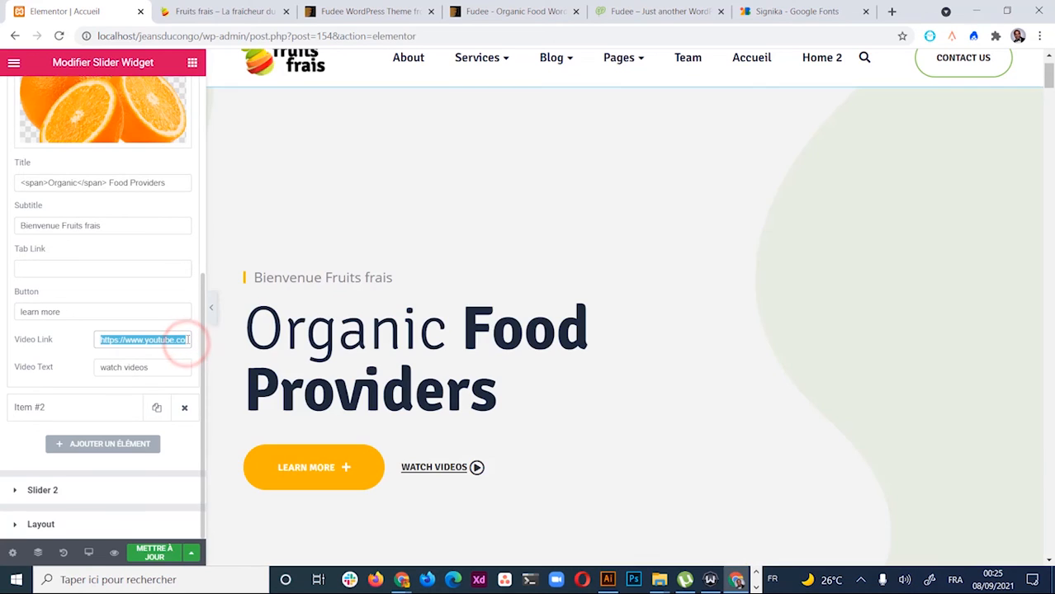
key(BackSpace)
click(172, 367)
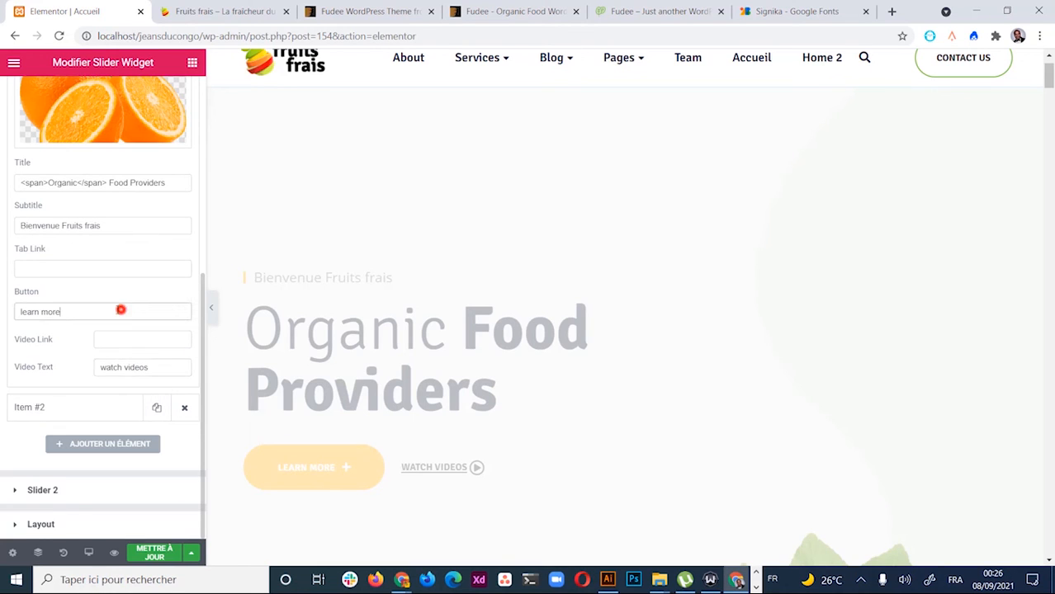
Change the first slide's button text from 'learn more' to 'En savoir plus'
triple_click(120, 308)
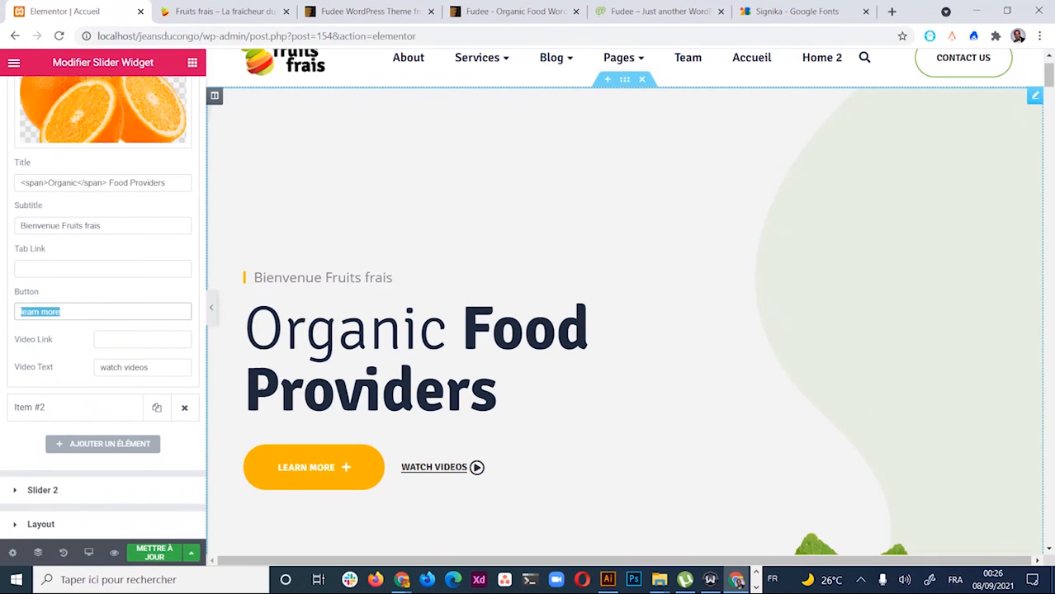
text(En savoir plus)
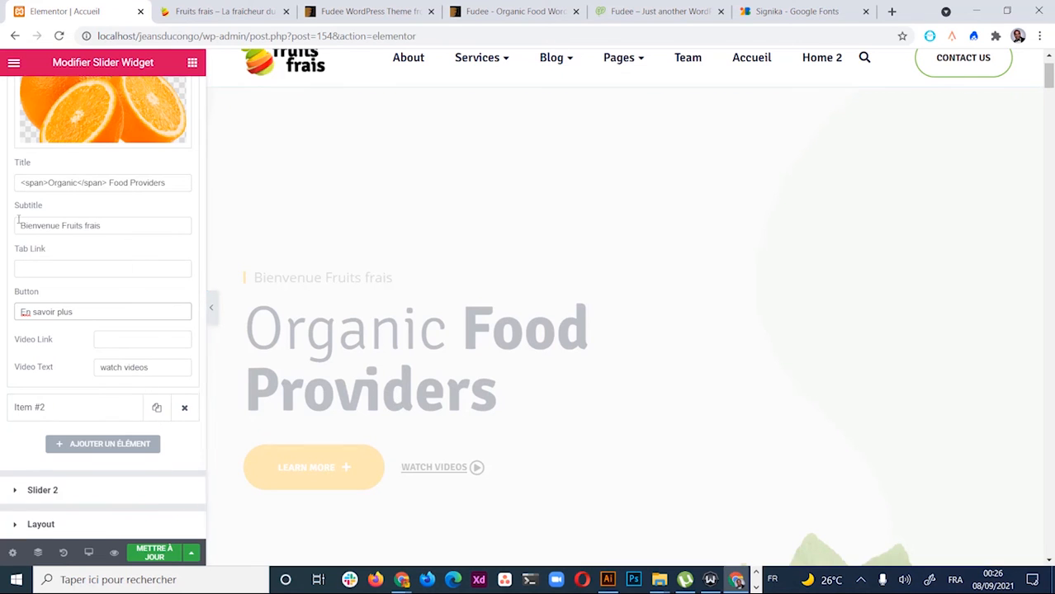
scroll(69, 351, up, 2)
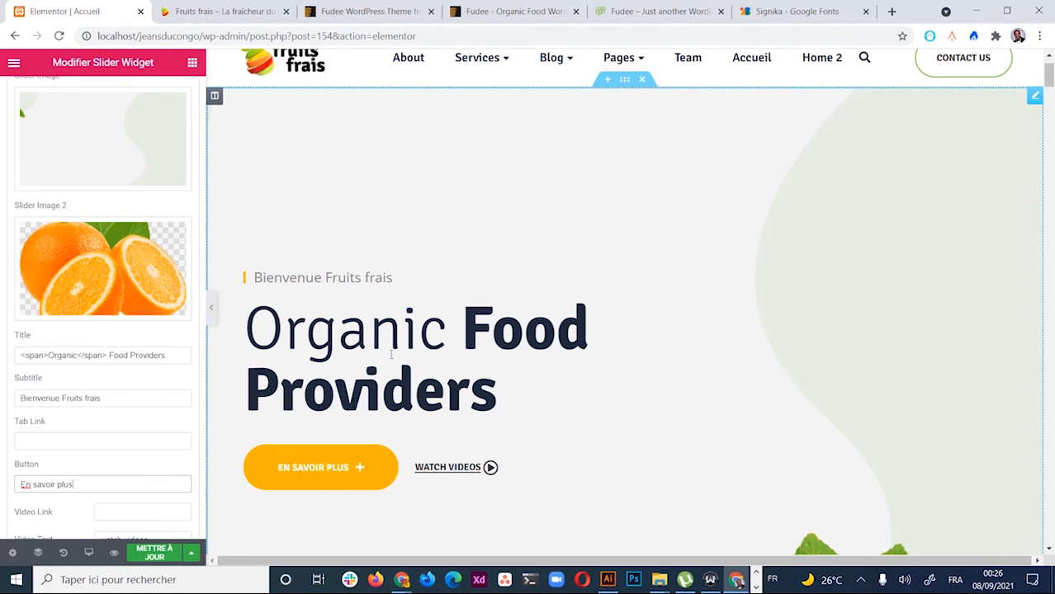
scroll(391, 355, down, 2)
scroll(393, 358, up, 1)
scroll(241, 504, up, 2)
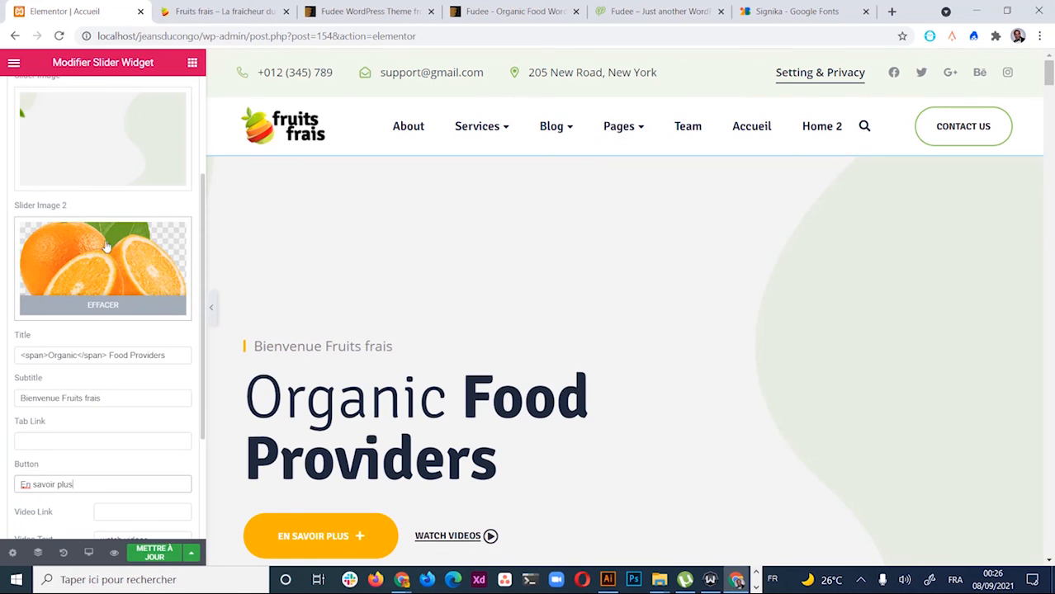
scroll(116, 276, up, 2)
scroll(128, 272, down, 4)
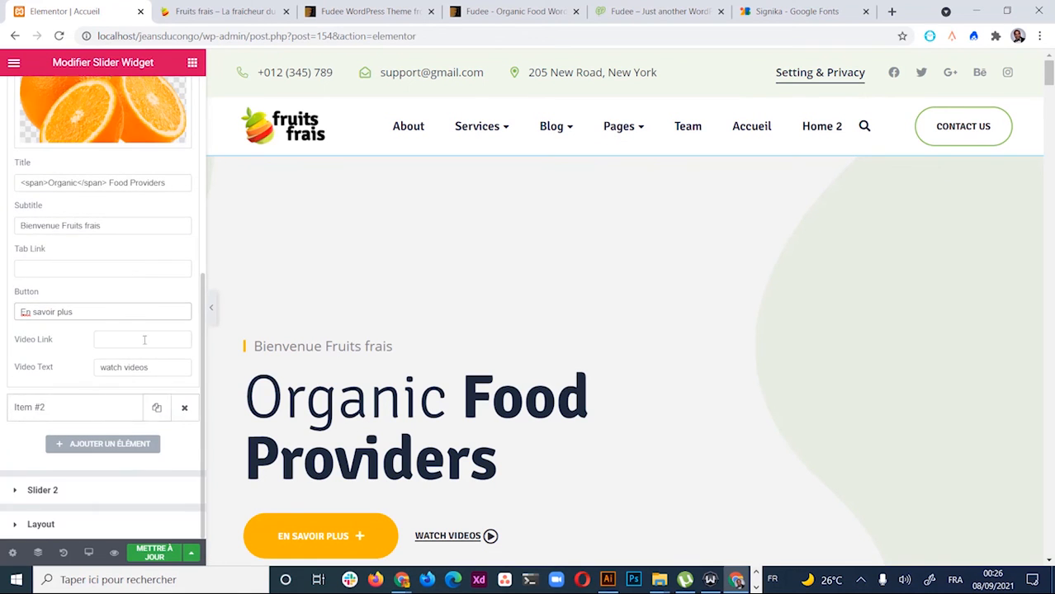
scroll(99, 330, up, 3)
scroll(123, 354, down, 1)
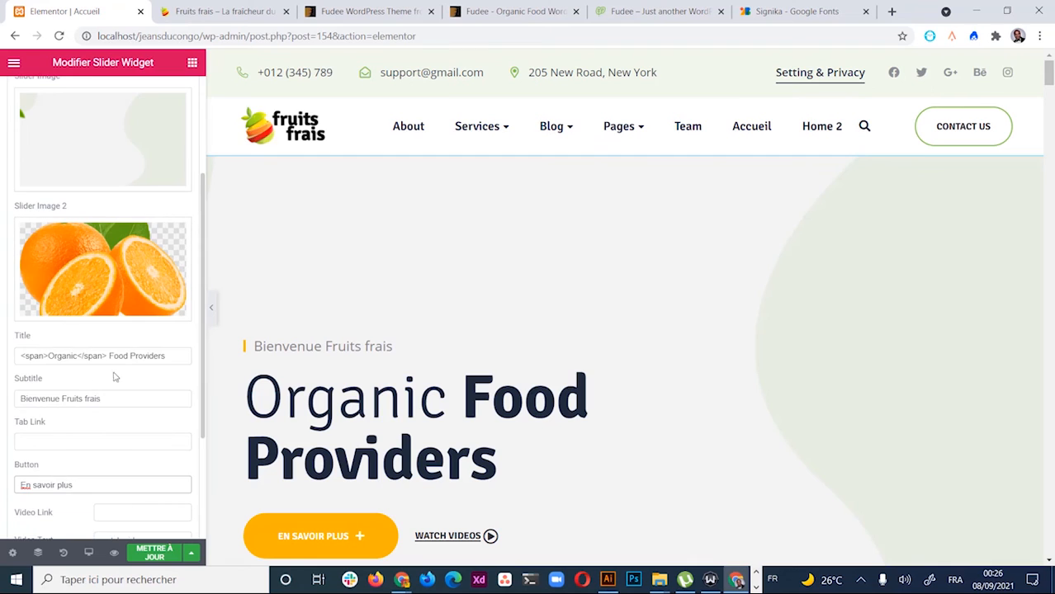
click(51, 356)
click(79, 354)
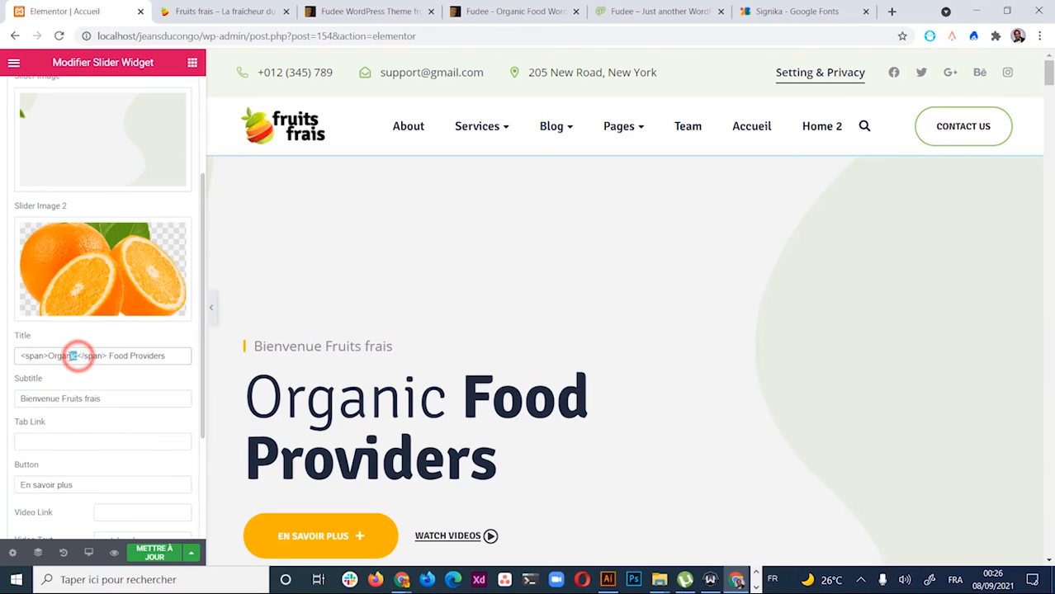
Rewrite the first slide's title as '<span>L'univers</span> des fruits frais' and check the preview
double_click(76, 356)
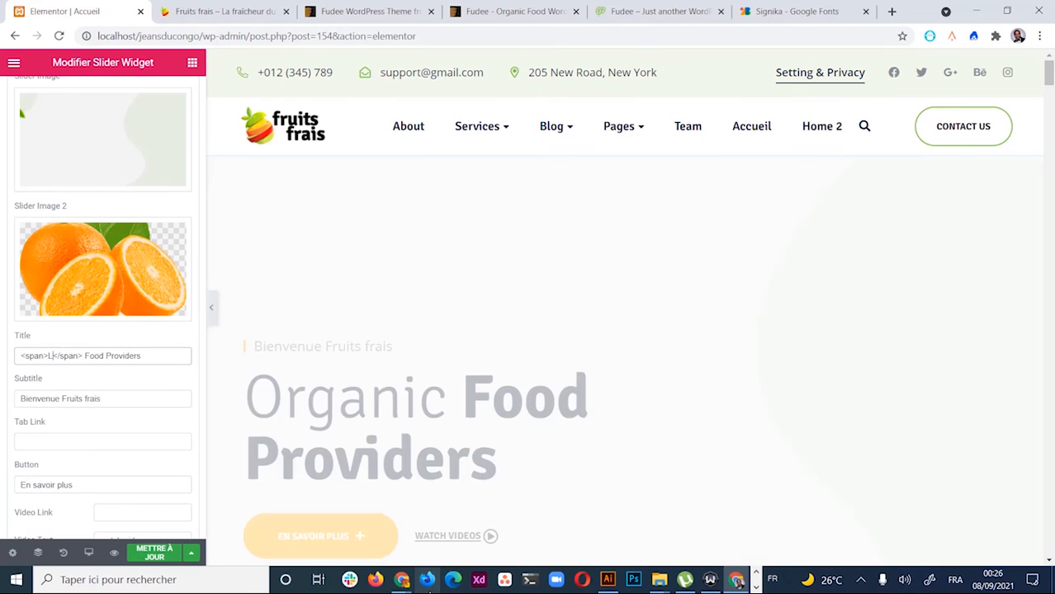
text(L'univer)
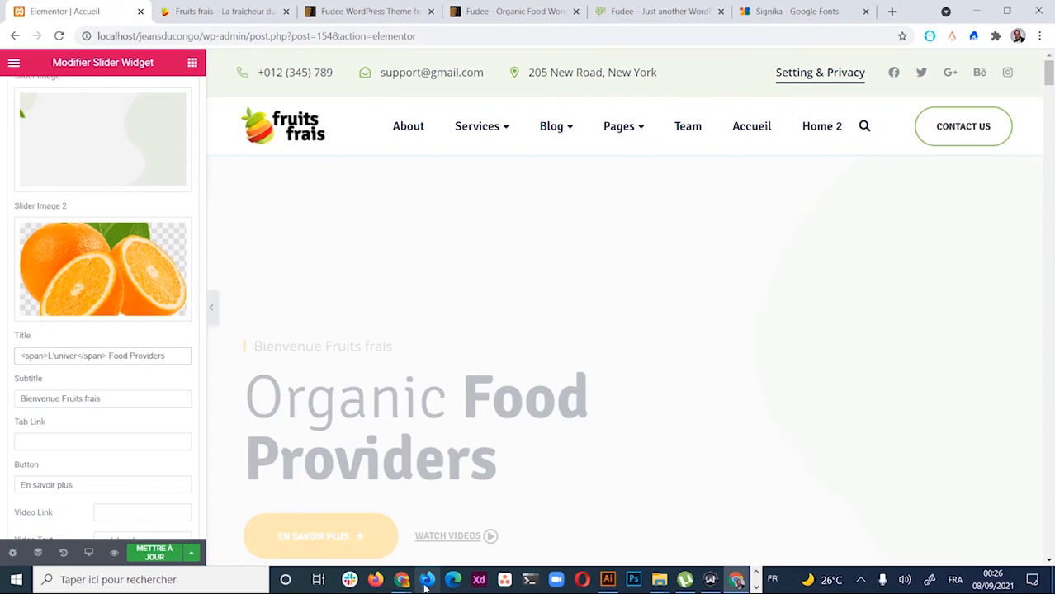
text(s)
click(426, 580)
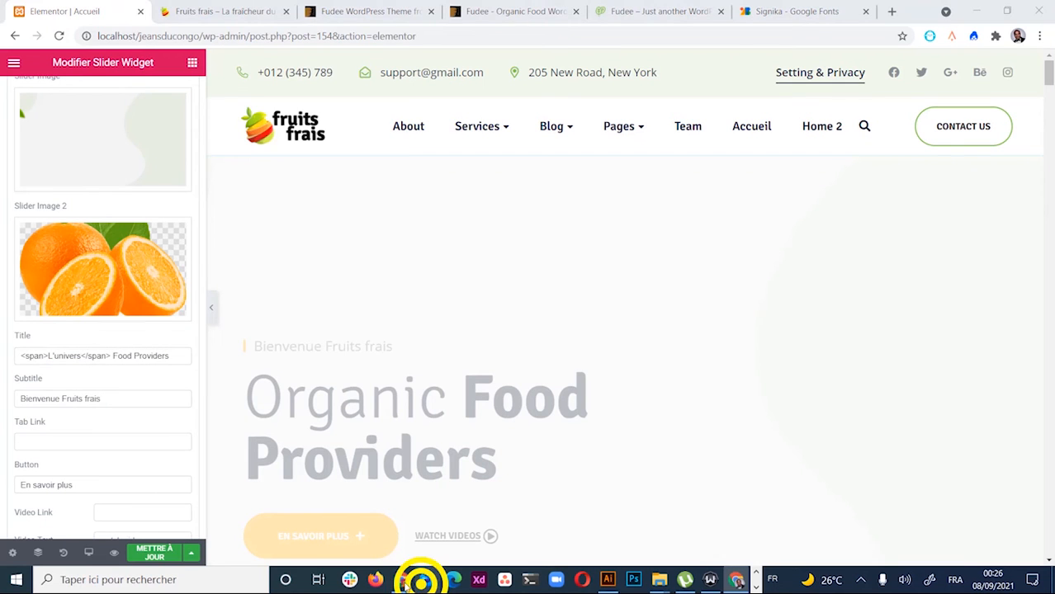
right_click(405, 583)
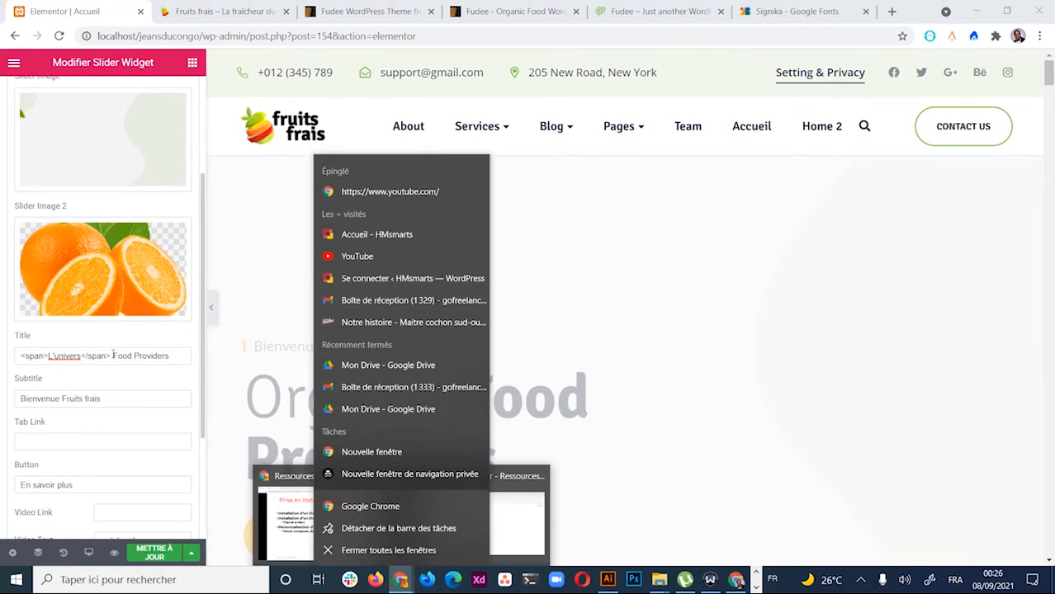
drag(113, 355, 167, 356)
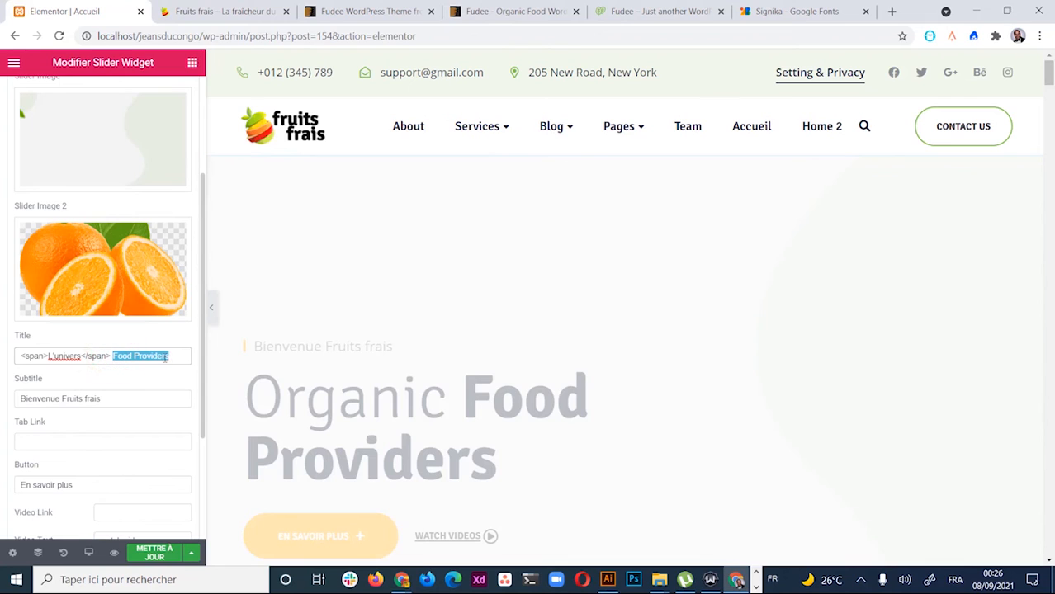
text(de)
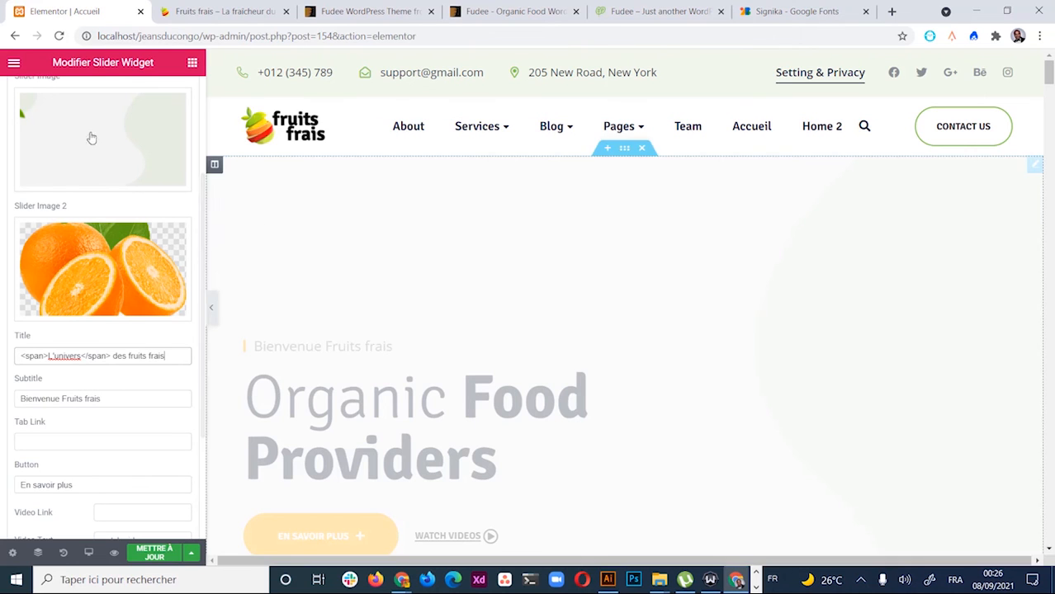
scroll(342, 385, down, 2)
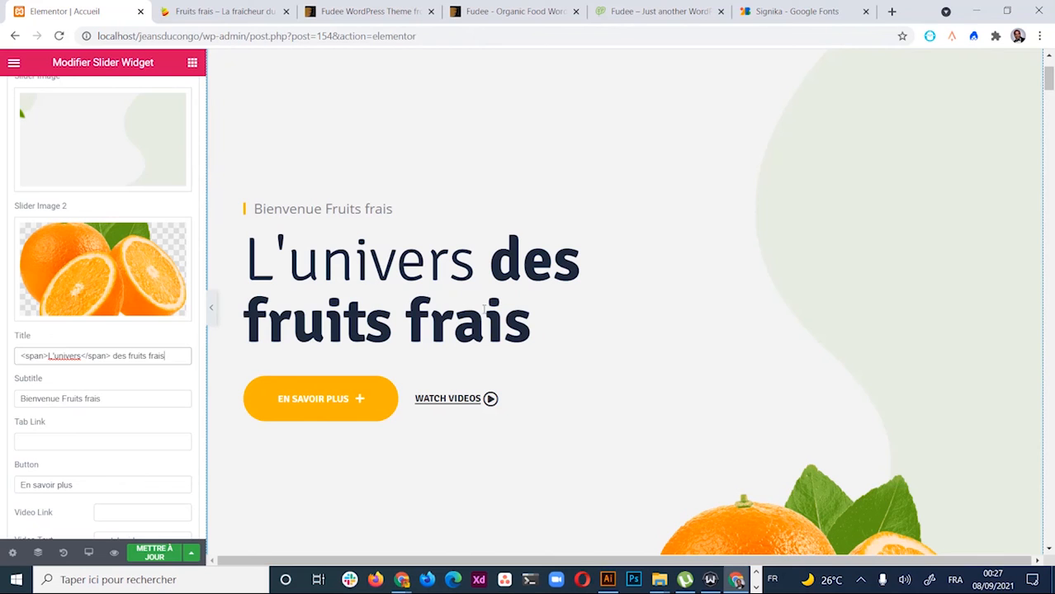
scroll(532, 340, up, 2)
scroll(520, 402, down, 2)
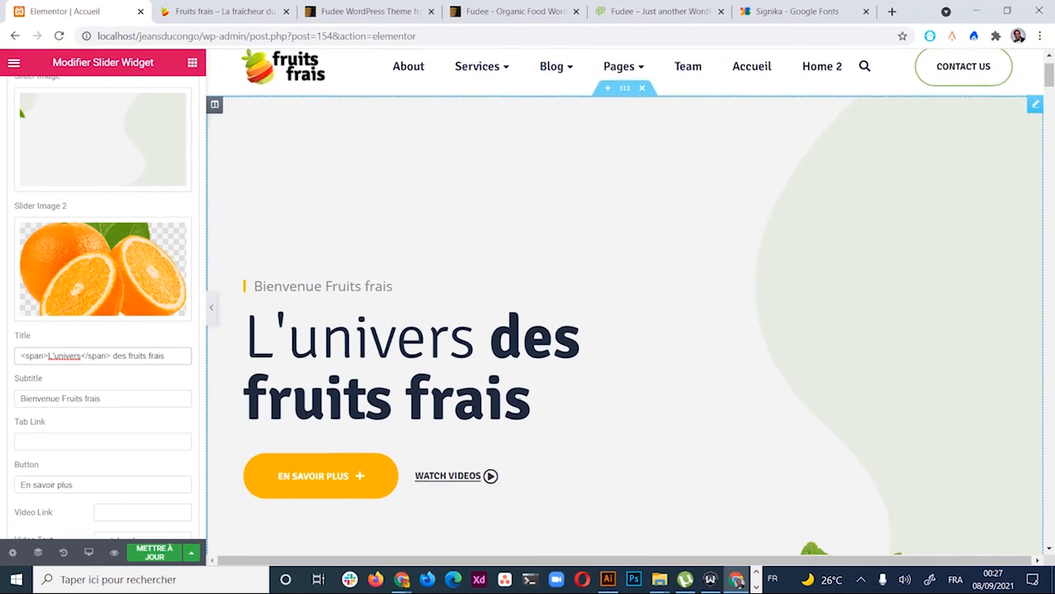
scroll(384, 426, down, 1)
scroll(515, 356, up, 1)
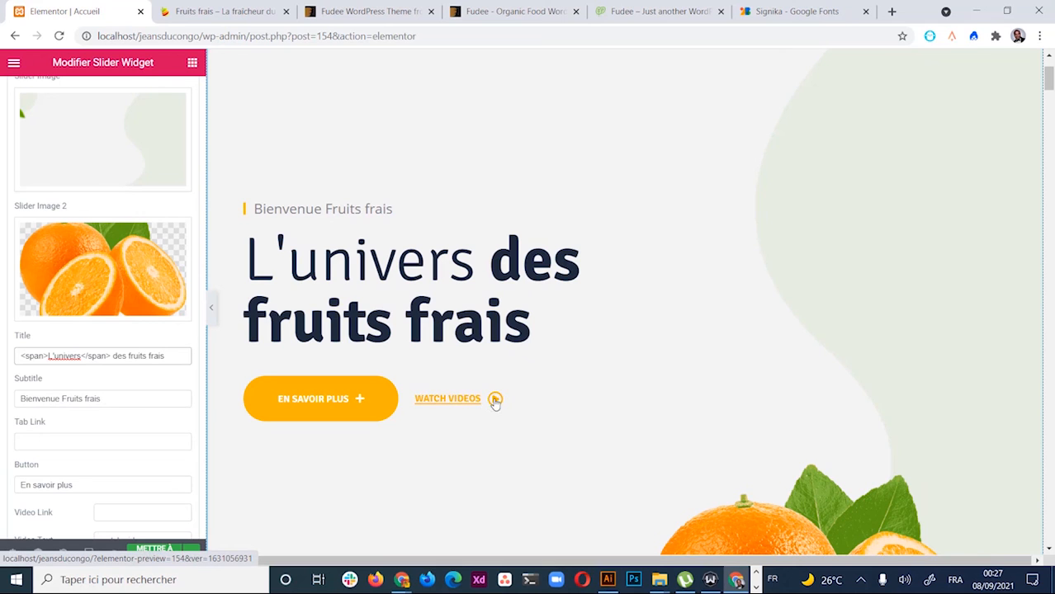
scroll(470, 405, down, 1)
scroll(91, 459, down, 2)
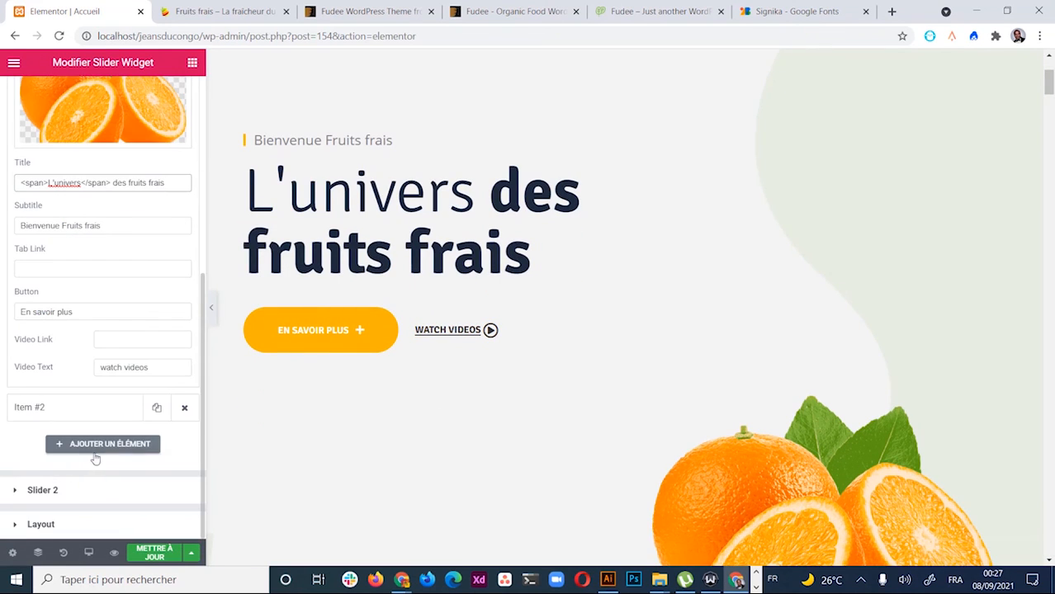
Empty the first slide's Video Text field, removing 'watch videos'
triple_click(152, 367)
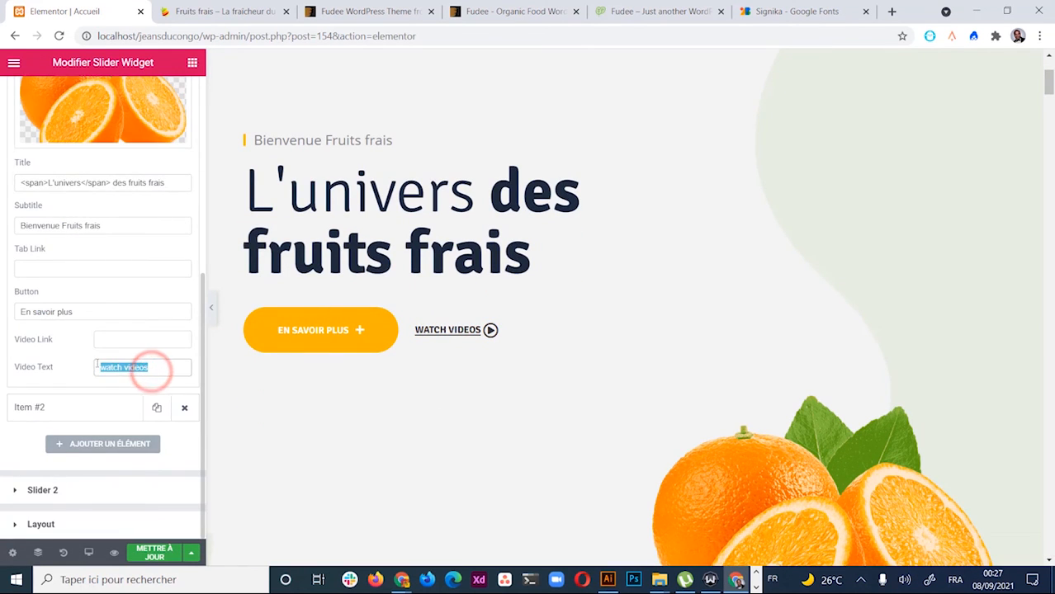
key(BackSpace)
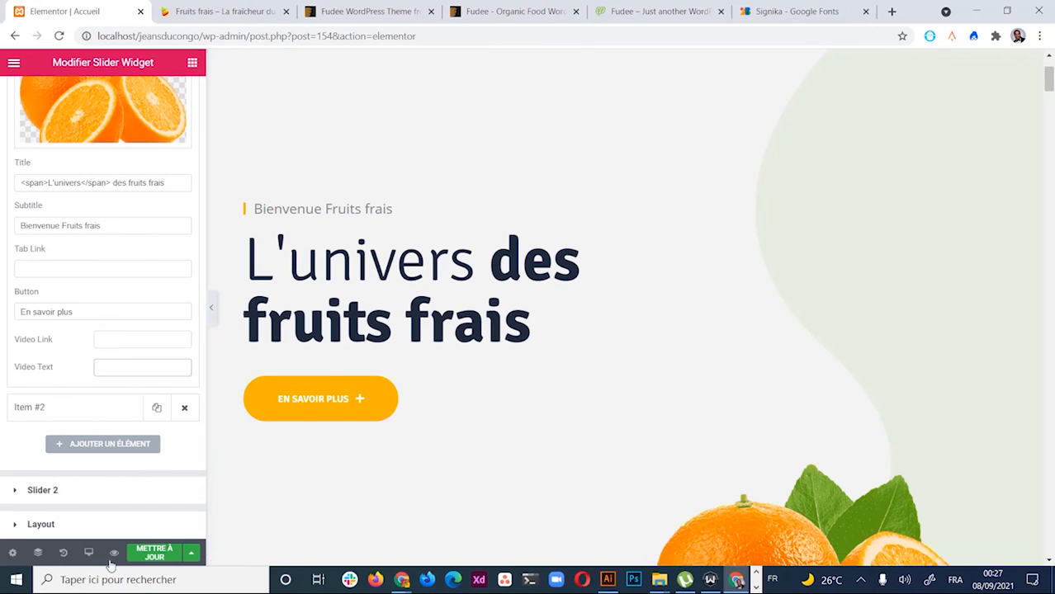
click(132, 367)
scroll(462, 388, up, 2)
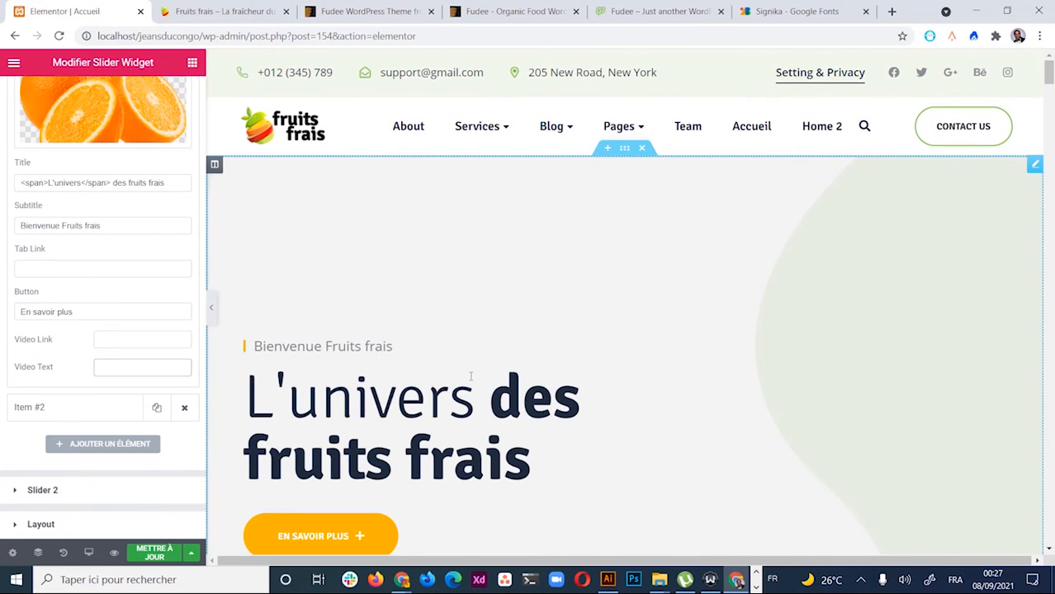
scroll(470, 377, down, 1)
Save the page with Mettre à jour and review the updated hero slides
click(153, 553)
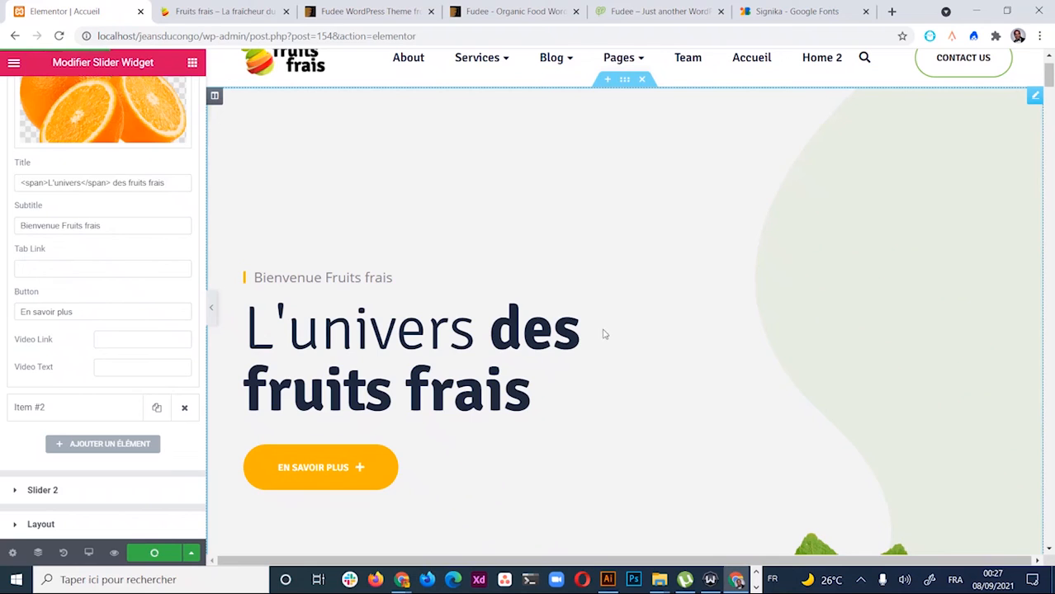
scroll(810, 231, up, 1)
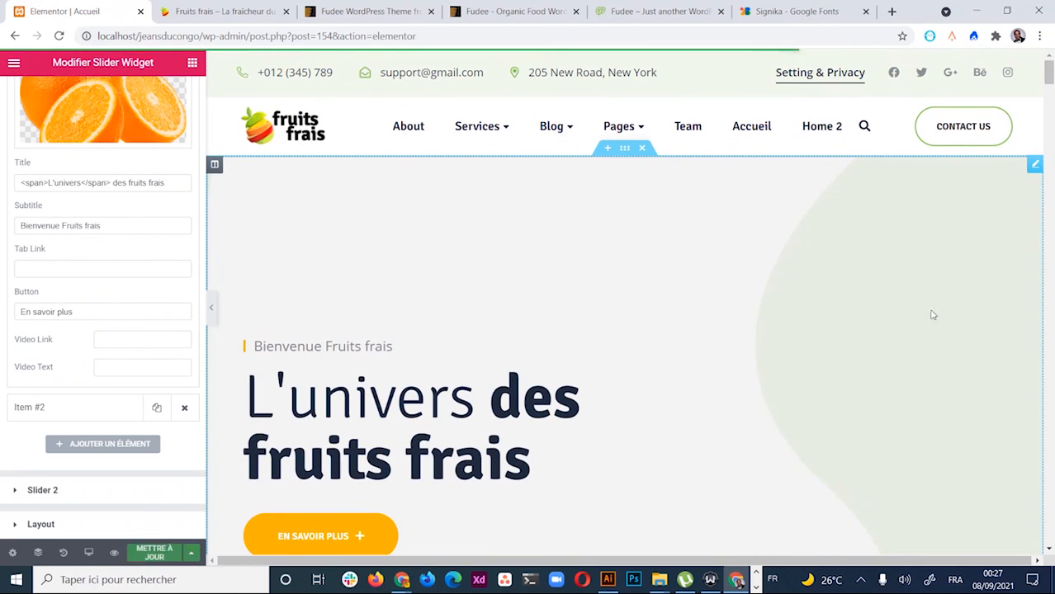
scroll(718, 415, down, 2)
scroll(900, 428, down, 3)
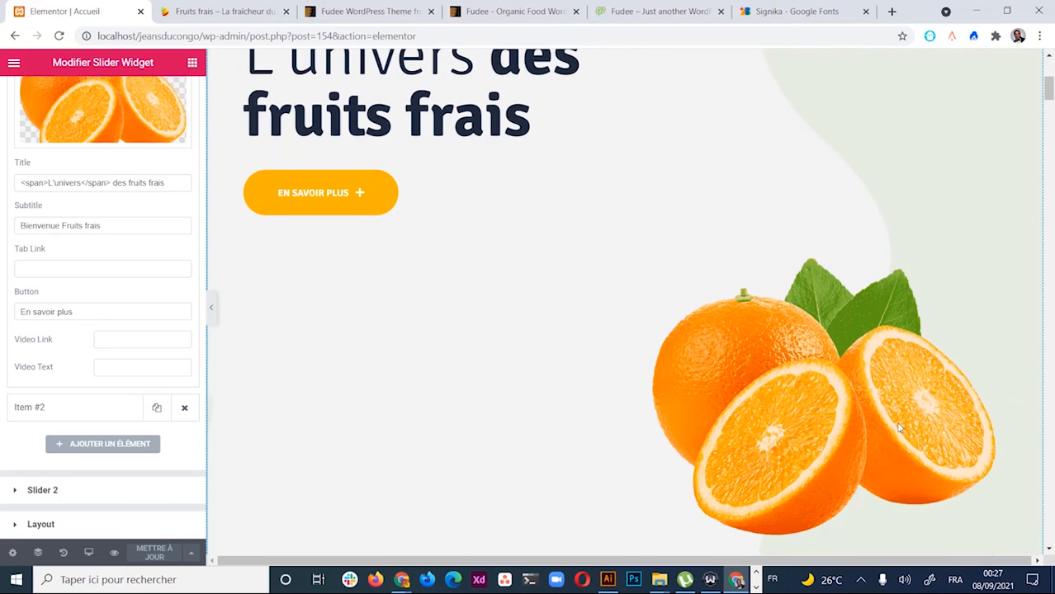
scroll(572, 223, up, 5)
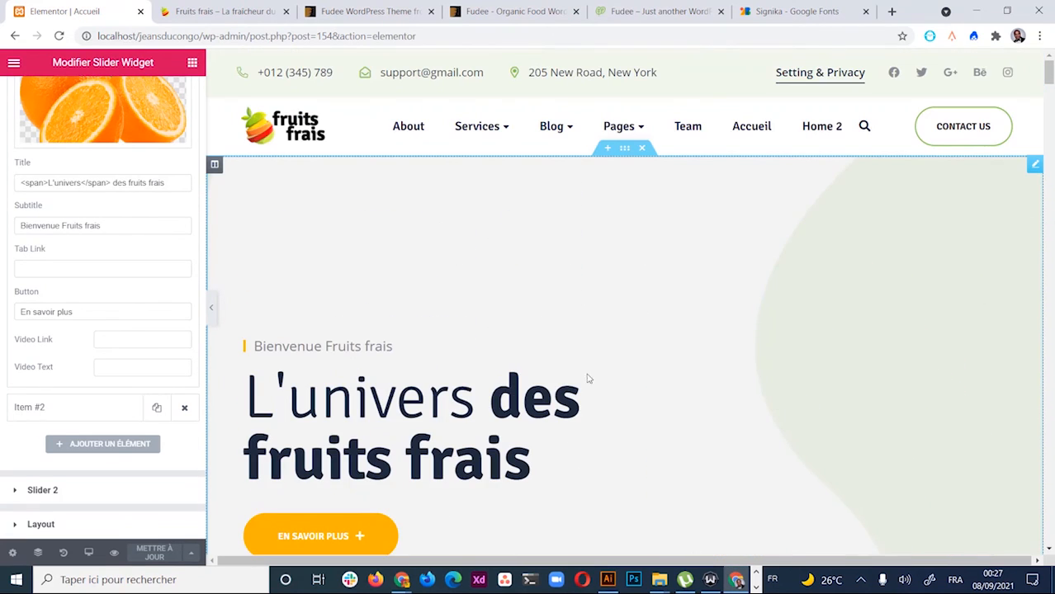
scroll(636, 378, down, 6)
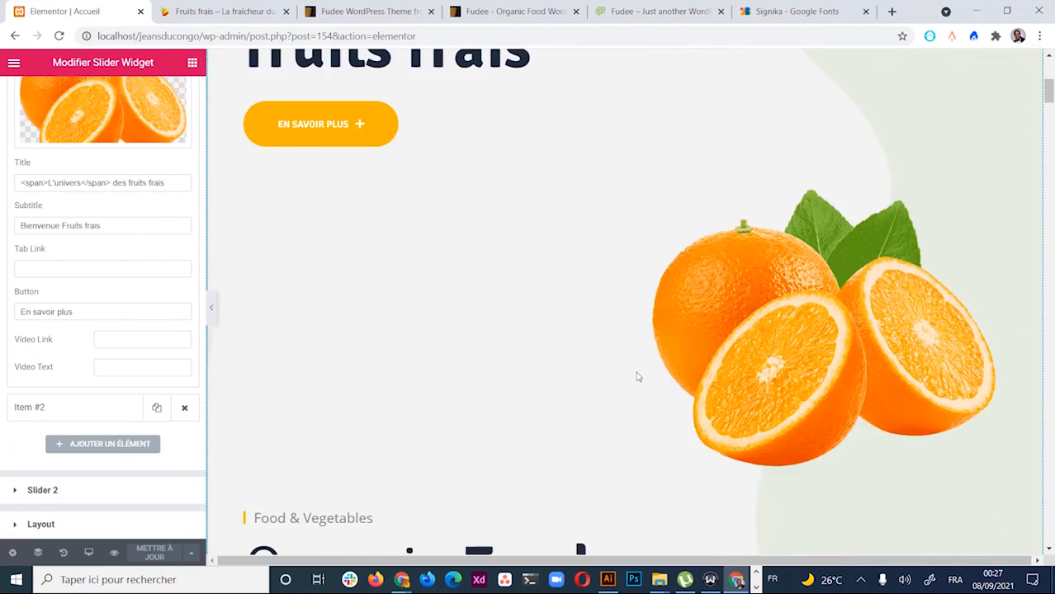
scroll(653, 302, down, 5)
scroll(634, 333, up, 8)
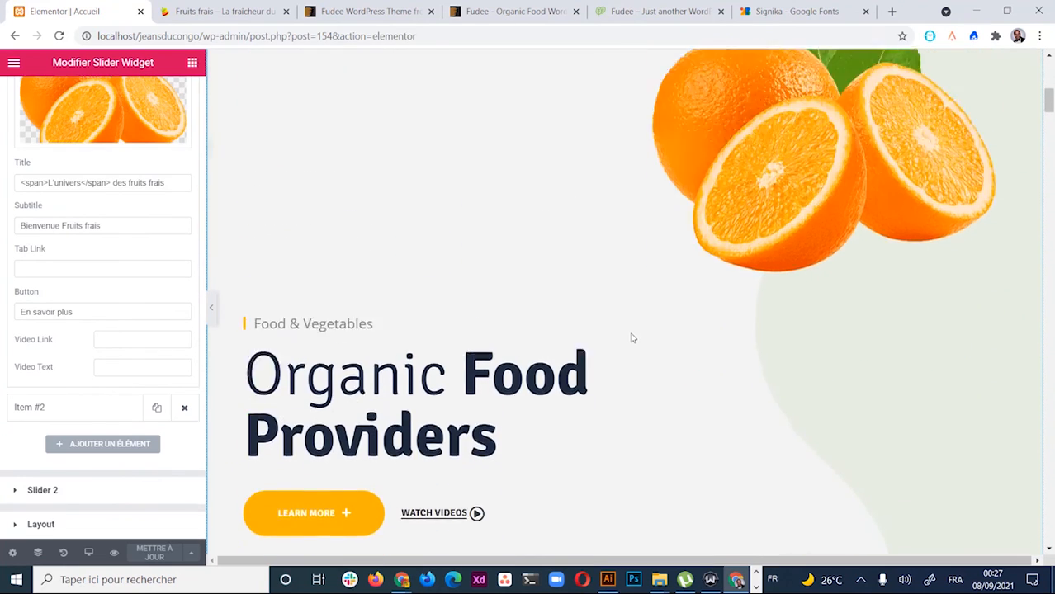
scroll(633, 337, up, 3)
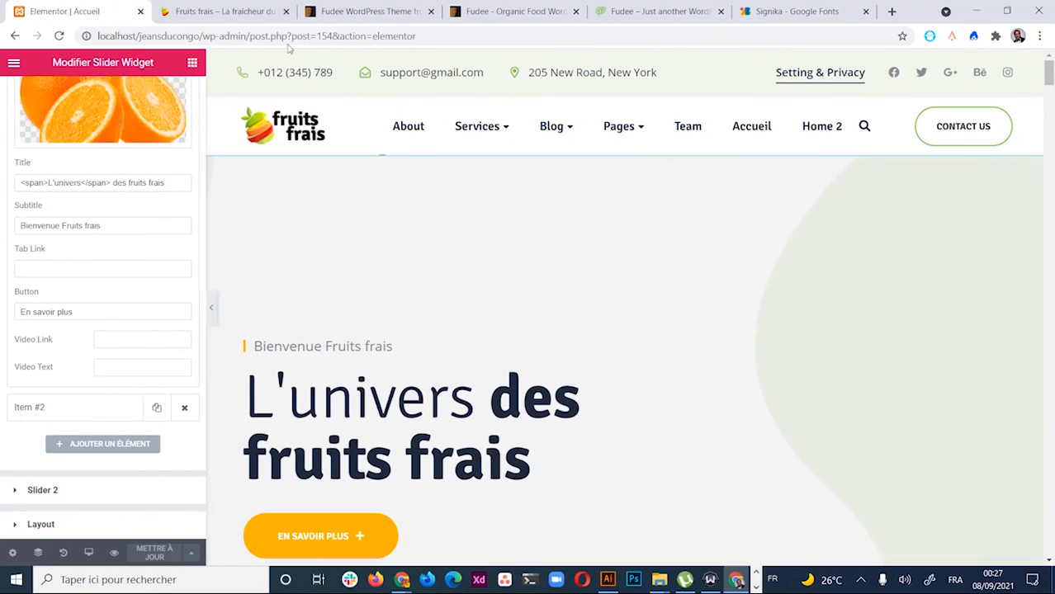
Reload the live 'Fruits frais' homepage and scroll through it to verify the new hero
click(248, 11)
click(59, 35)
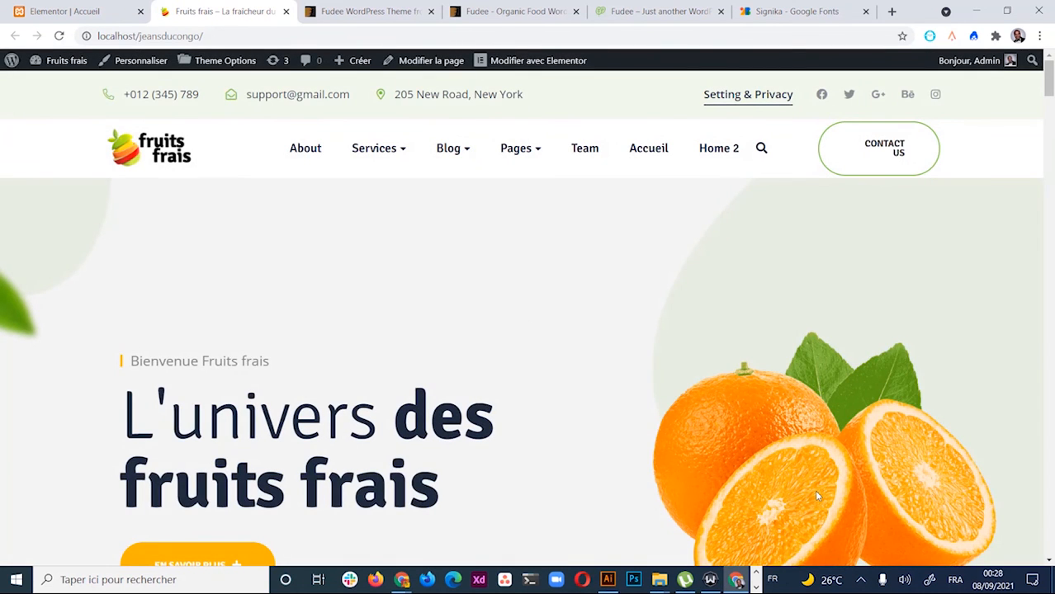
scroll(589, 445, down, 4)
scroll(603, 372, up, 3)
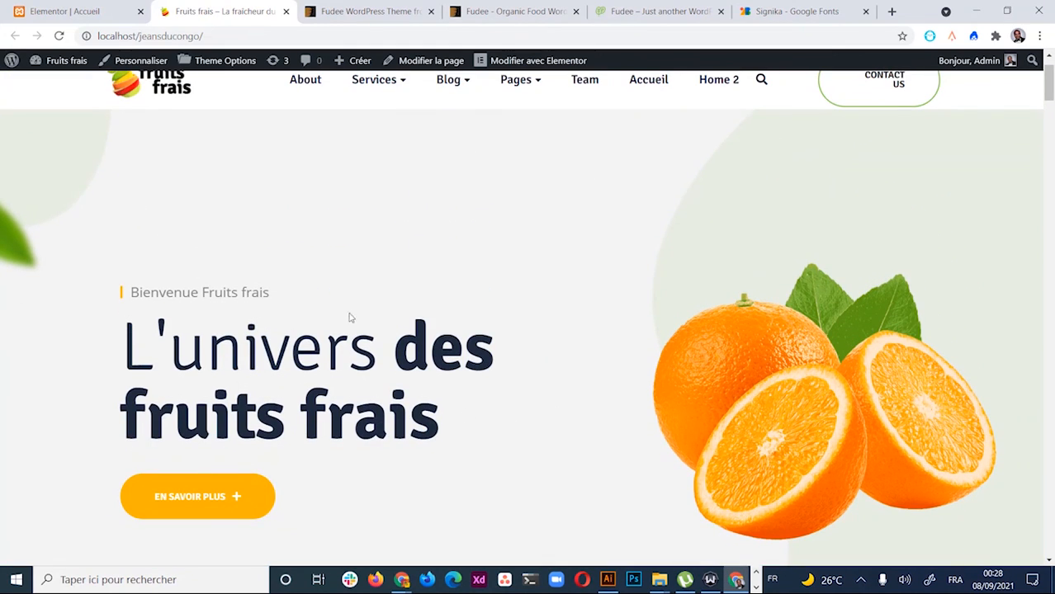
scroll(370, 385, down, 3)
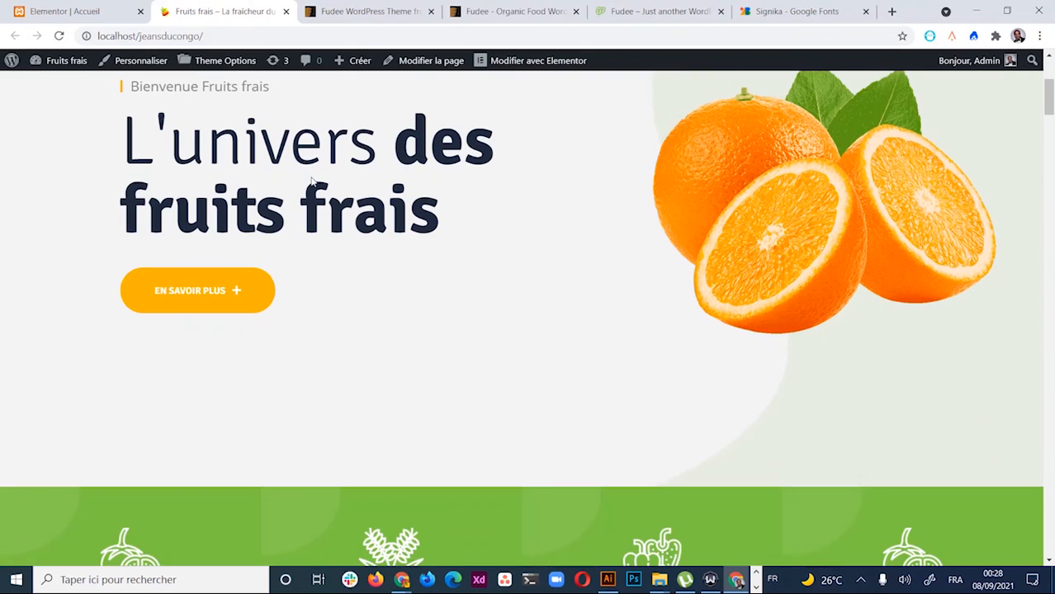
scroll(532, 353, up, 3)
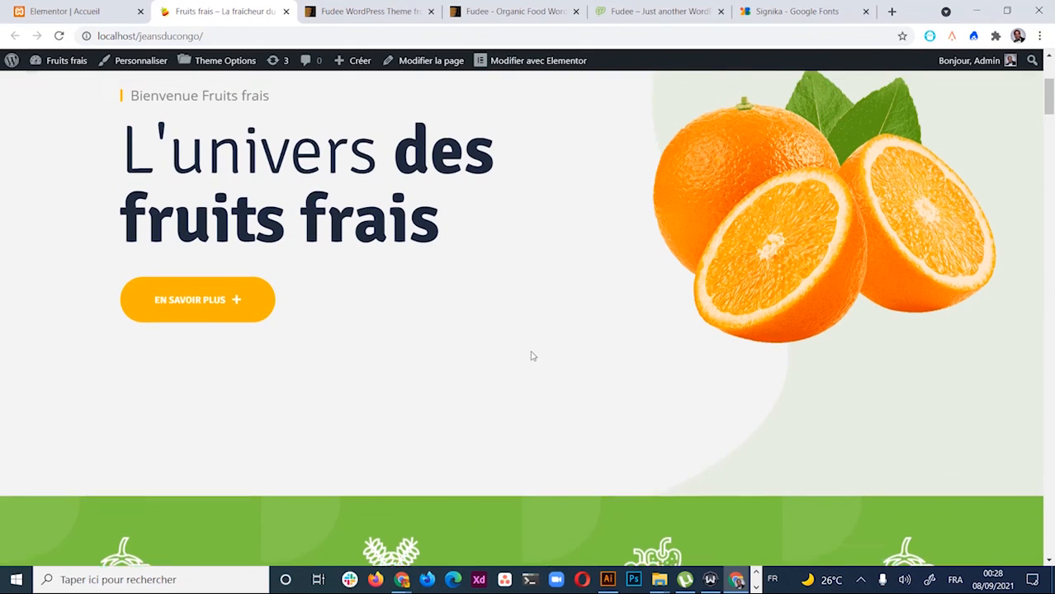
scroll(532, 354, down, 7)
scroll(533, 354, down, 3)
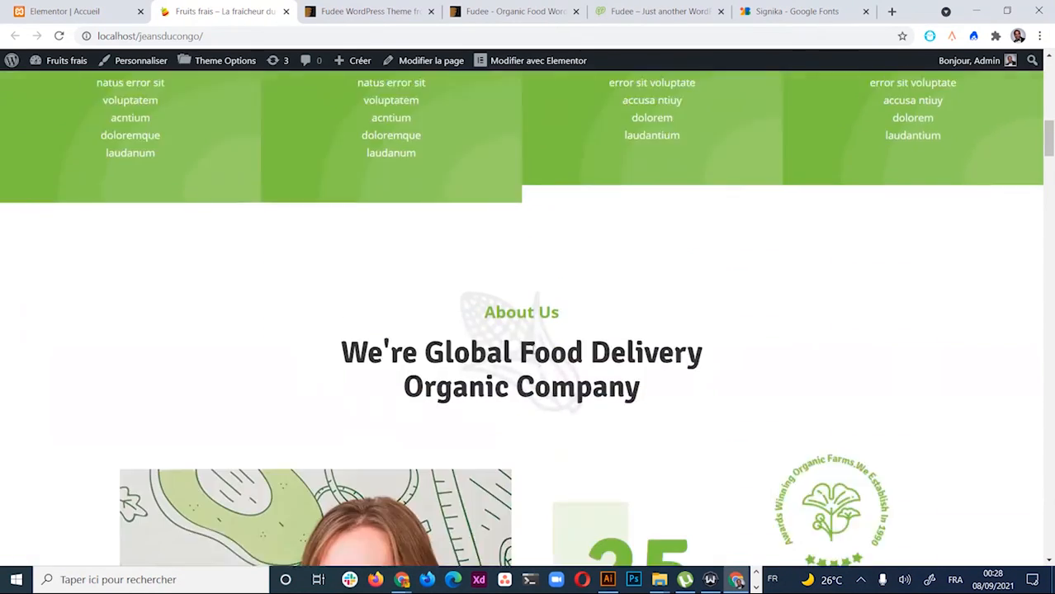
scroll(532, 354, up, 2)
click(65, 11)
scroll(578, 404, down, 10)
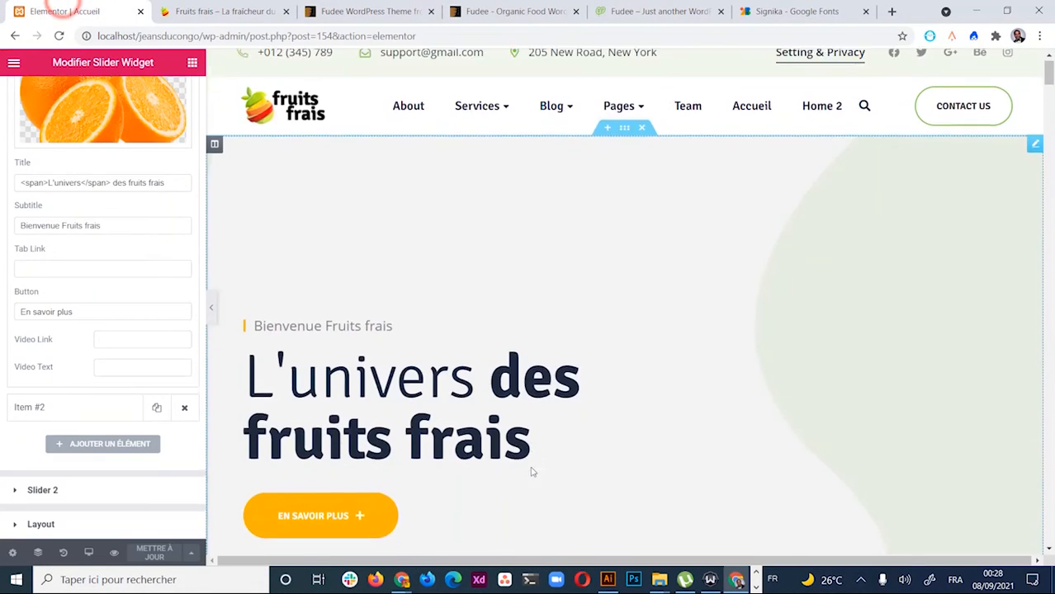
scroll(578, 405, down, 1)
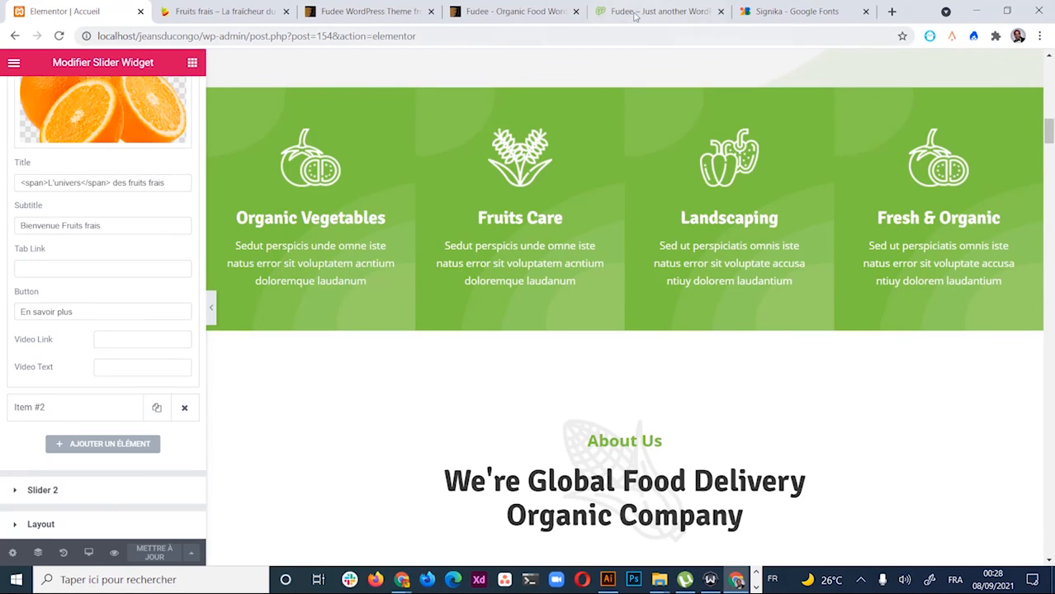
scroll(627, 217, up, 2)
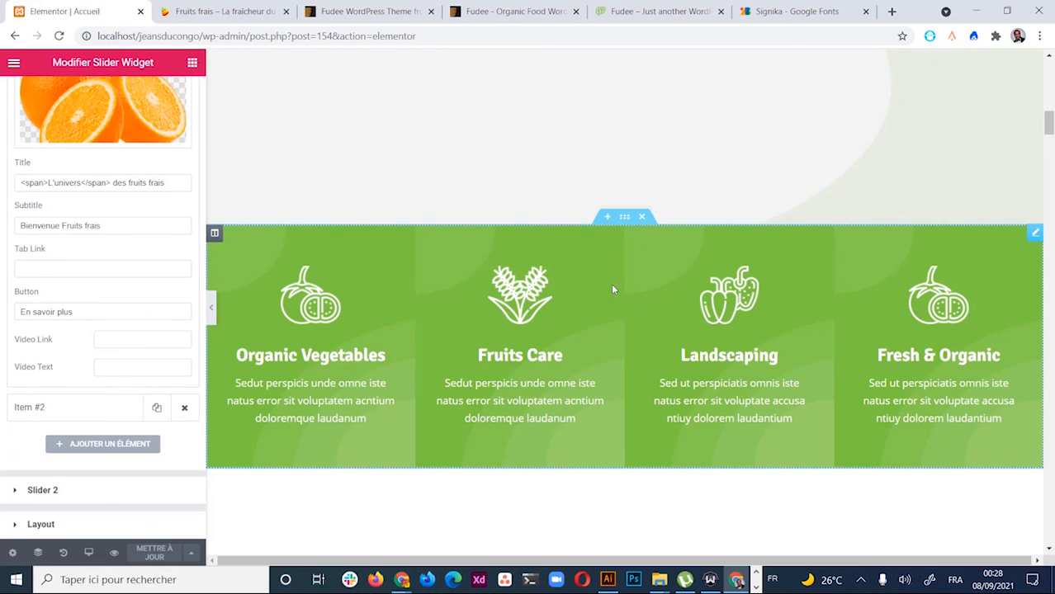
scroll(612, 289, up, 6)
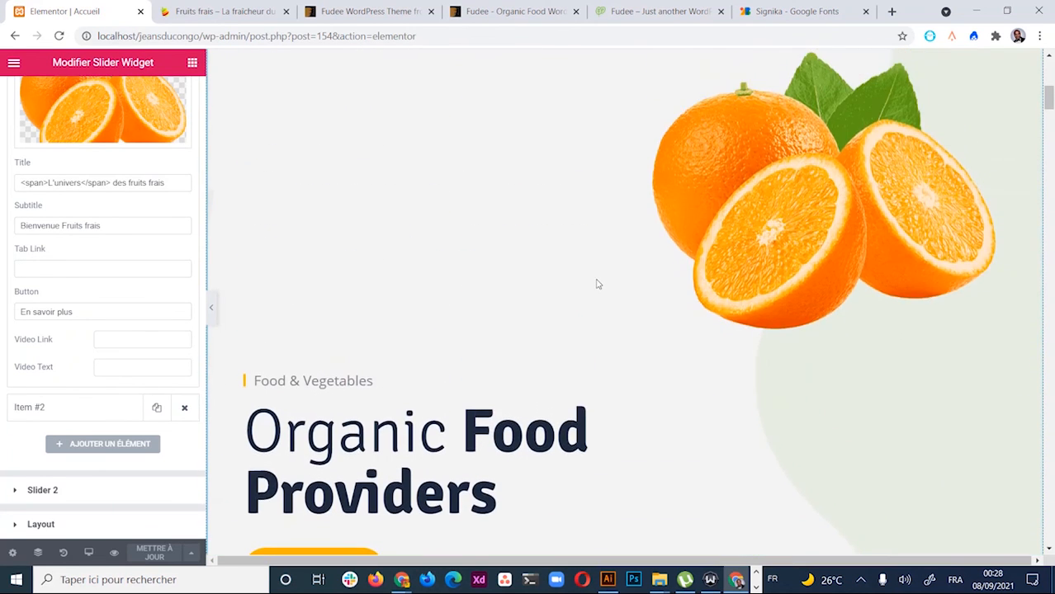
scroll(598, 283, up, 2)
scroll(600, 274, up, 1)
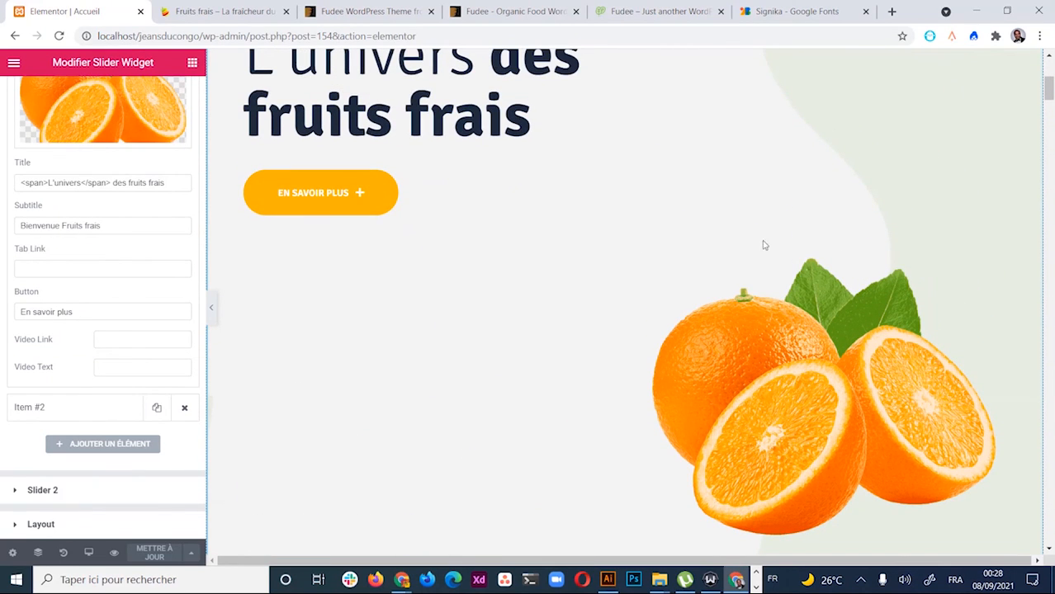
scroll(763, 245, up, 3)
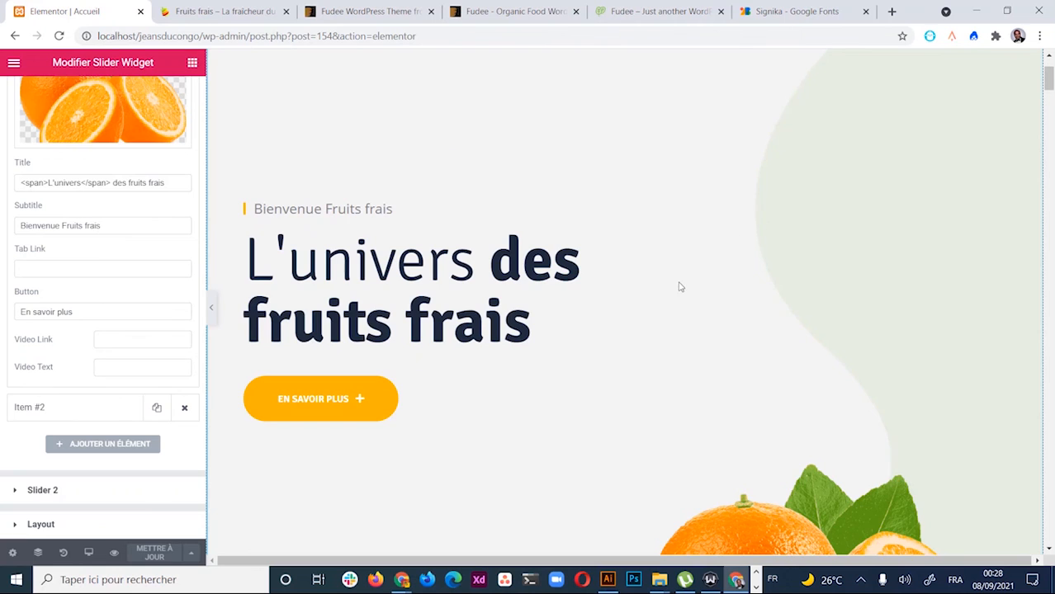
scroll(680, 287, up, 2)
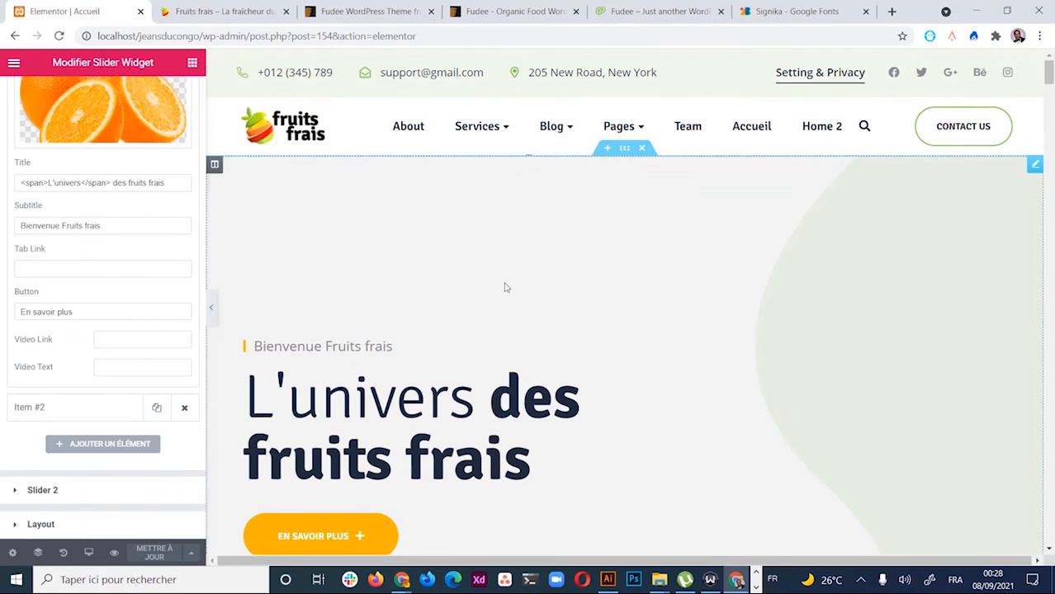
scroll(505, 287, down, 7)
scroll(559, 316, down, 10)
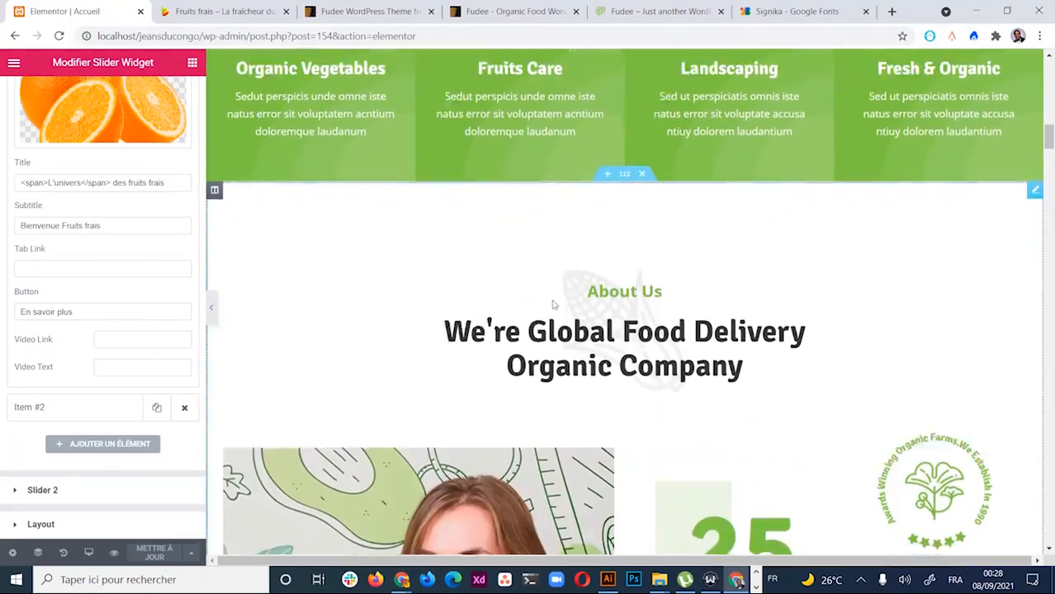
scroll(555, 305, down, 20)
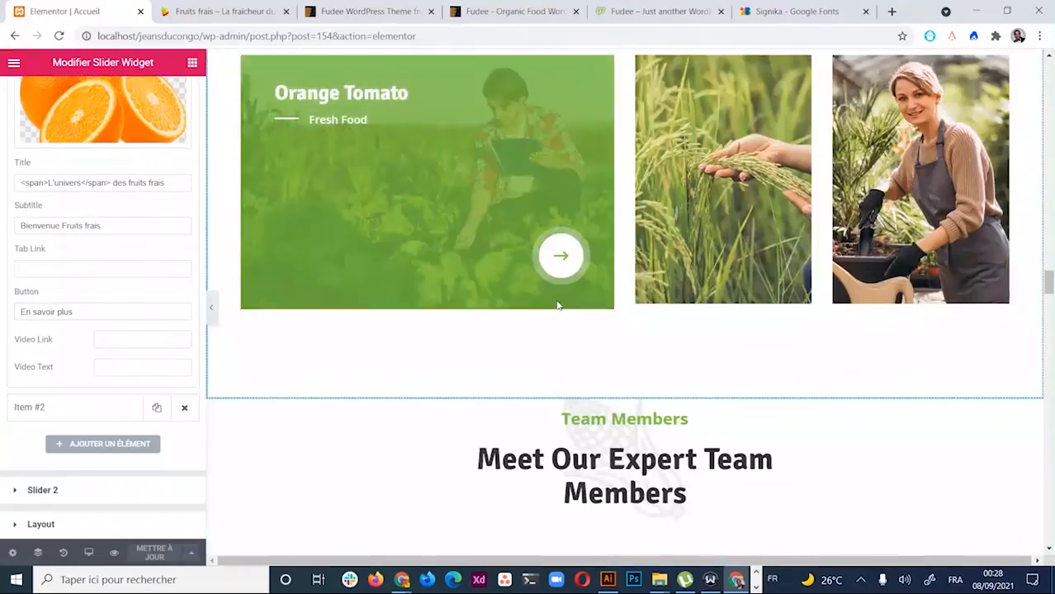
scroll(586, 313, up, 10)
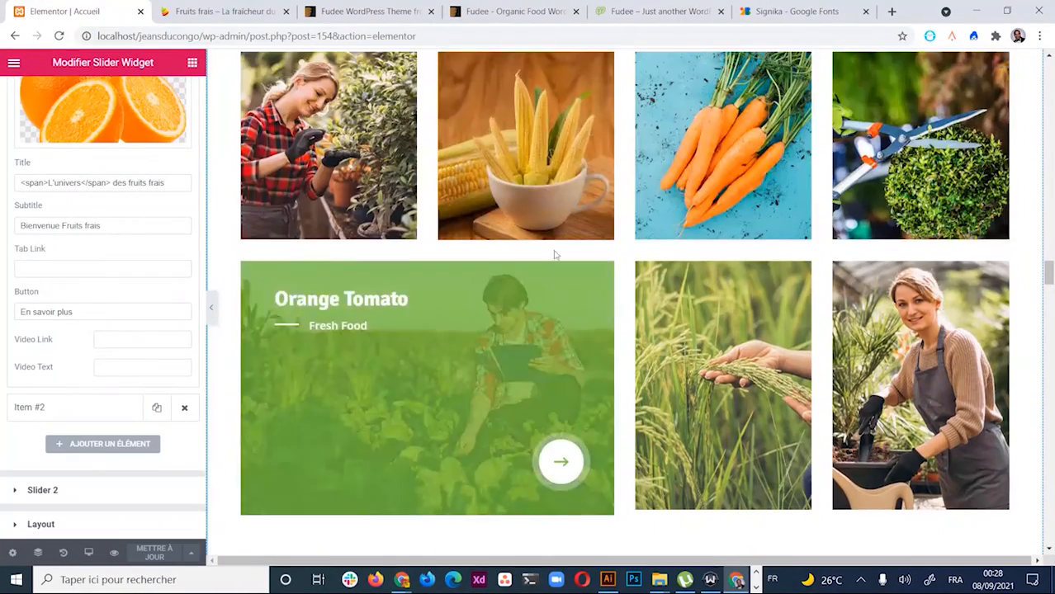
scroll(591, 291, up, 5)
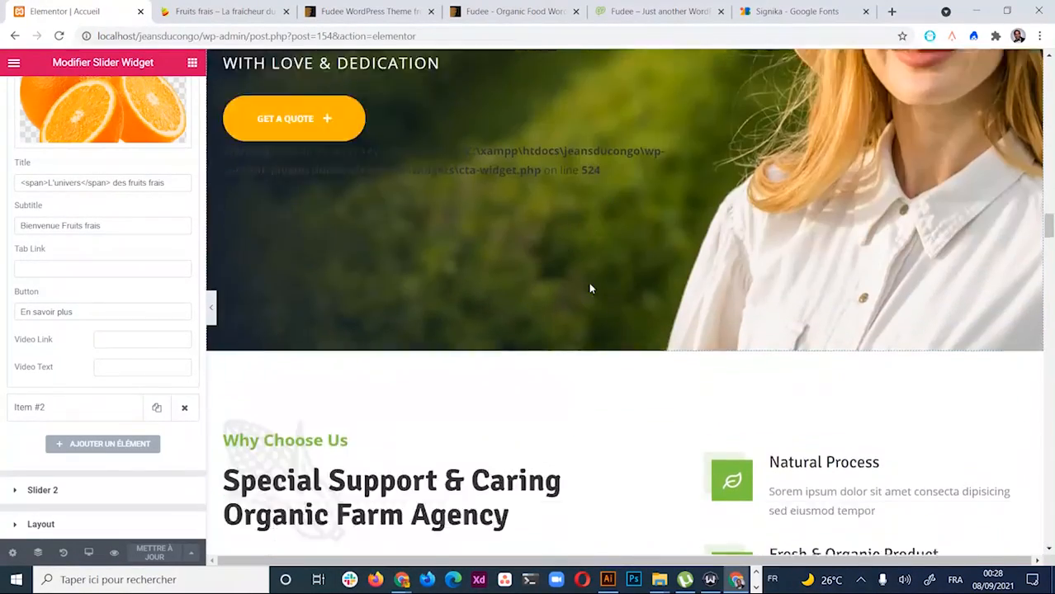
scroll(545, 272, up, 10)
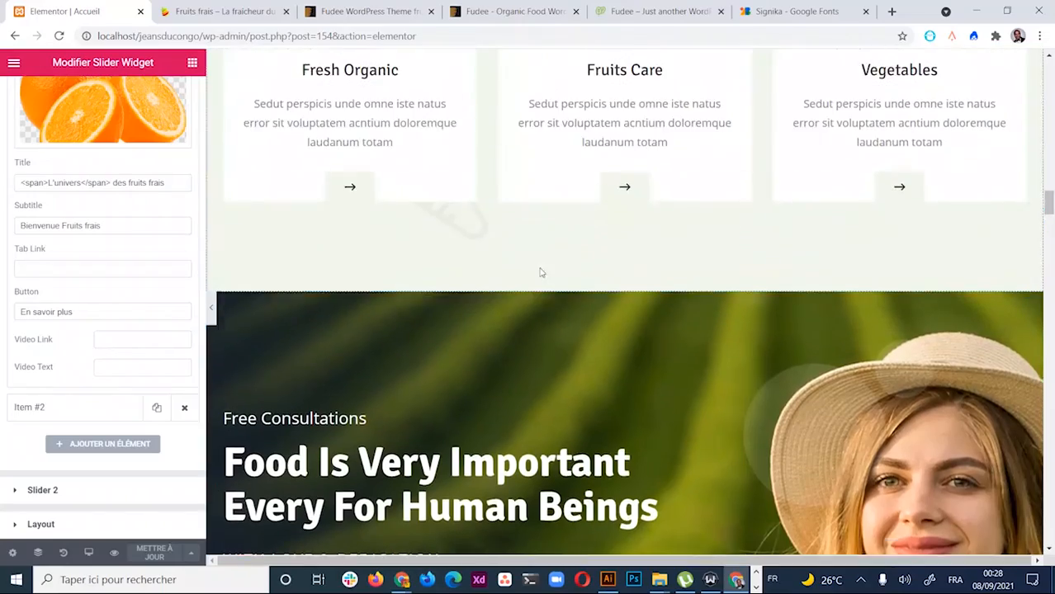
scroll(567, 246, up, 10)
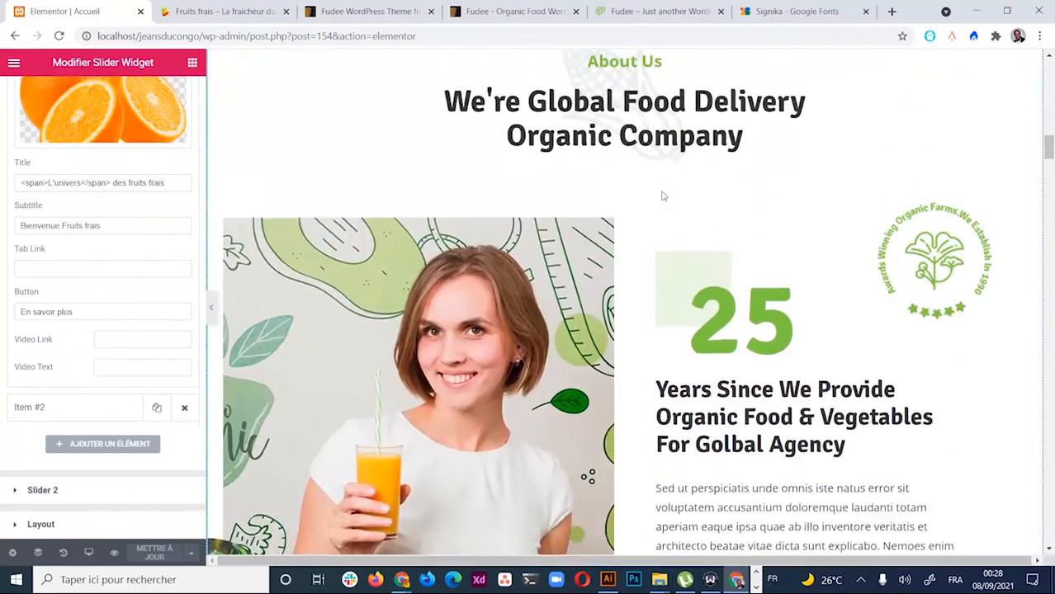
scroll(567, 296, up, 5)
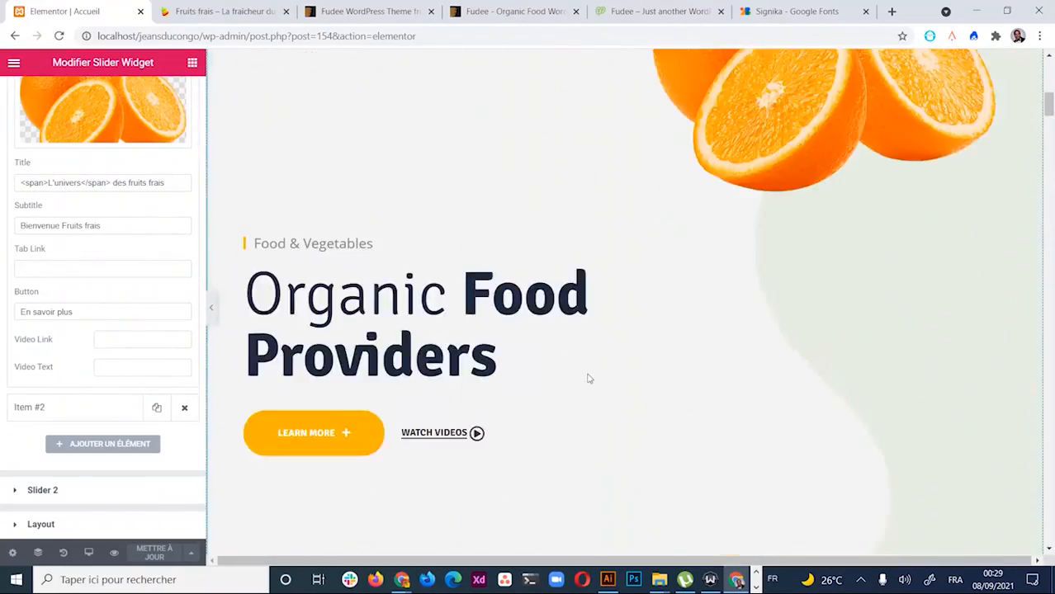
scroll(589, 377, down, 15)
scroll(588, 377, down, 20)
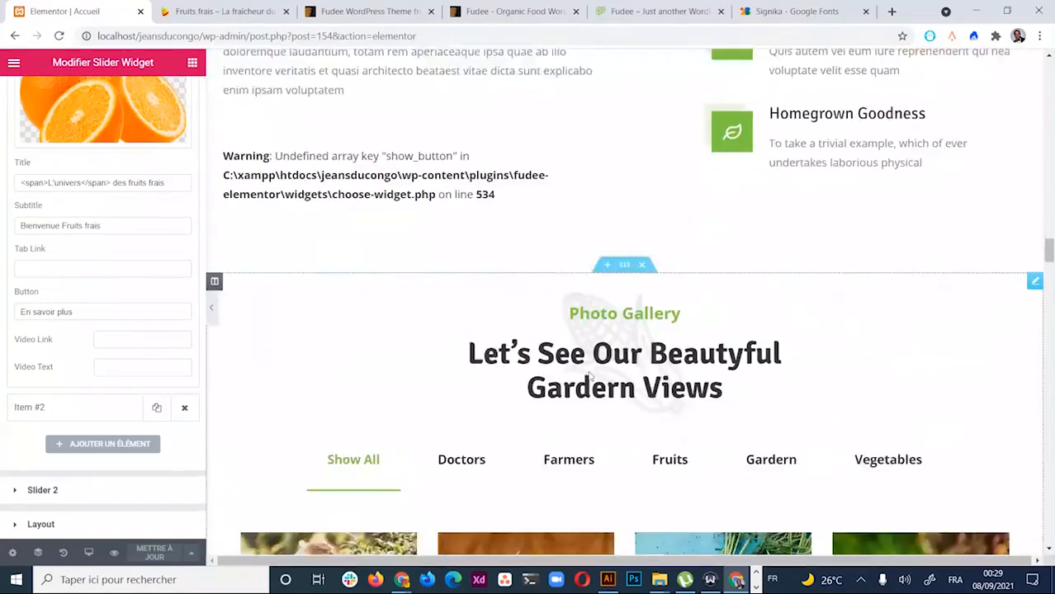
scroll(589, 371, up, 10)
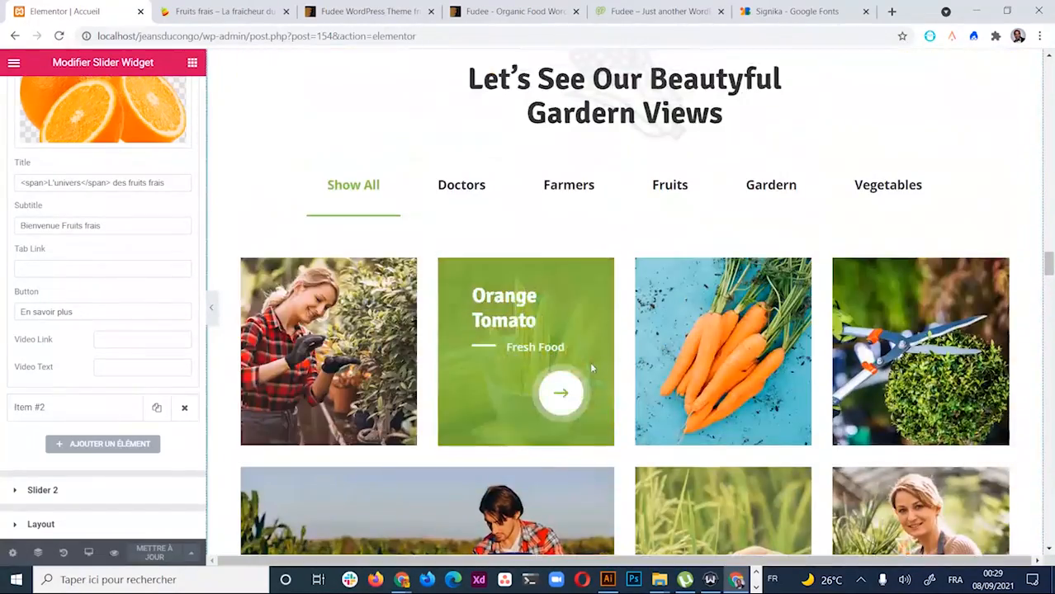
scroll(574, 236, down, 4)
scroll(535, 283, down, 10)
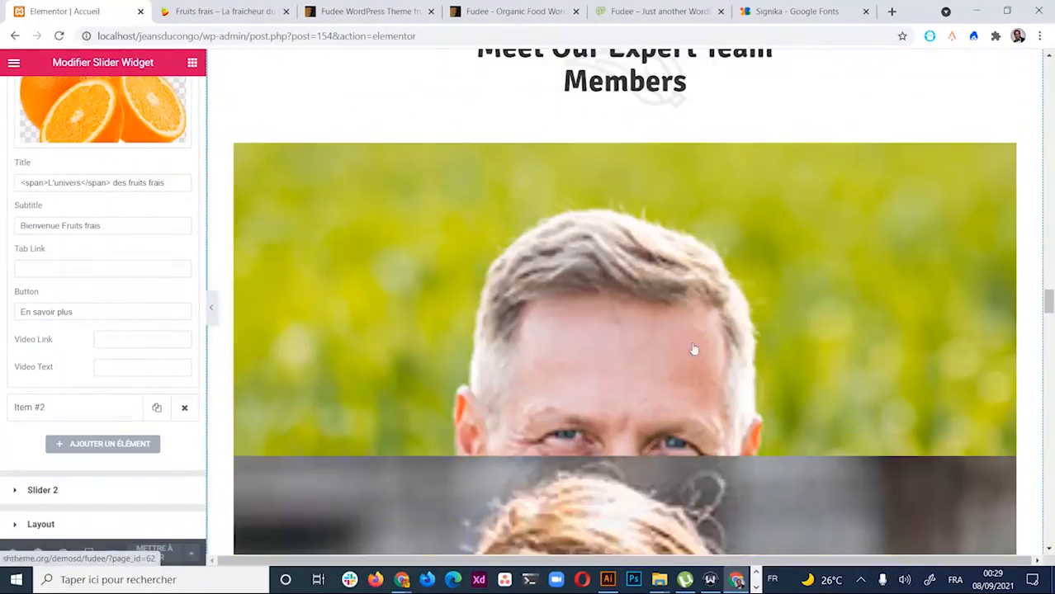
scroll(611, 355, up, 10)
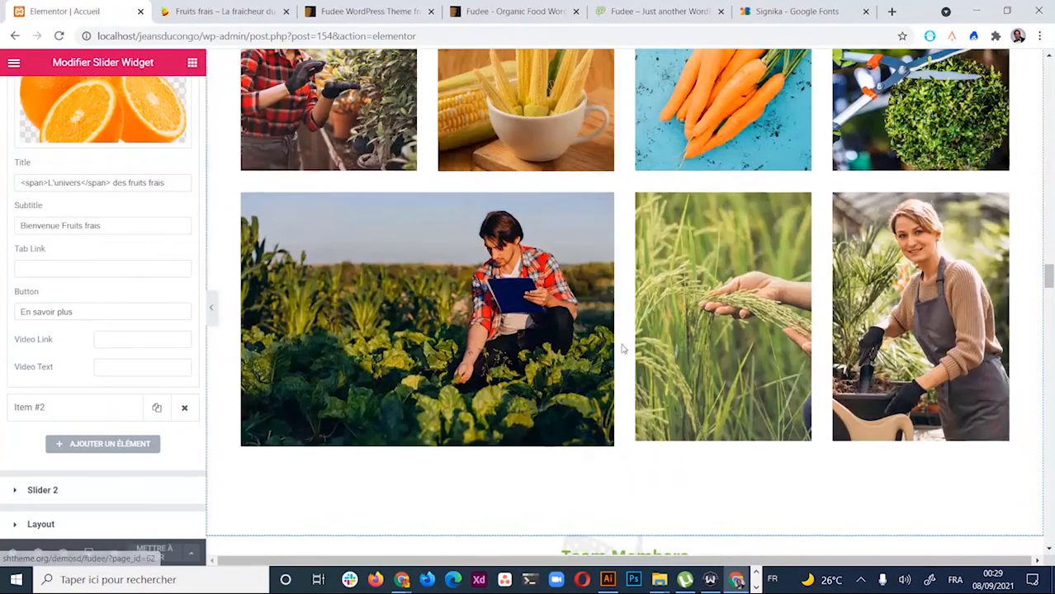
scroll(743, 338, down, 5)
scroll(757, 337, up, 3)
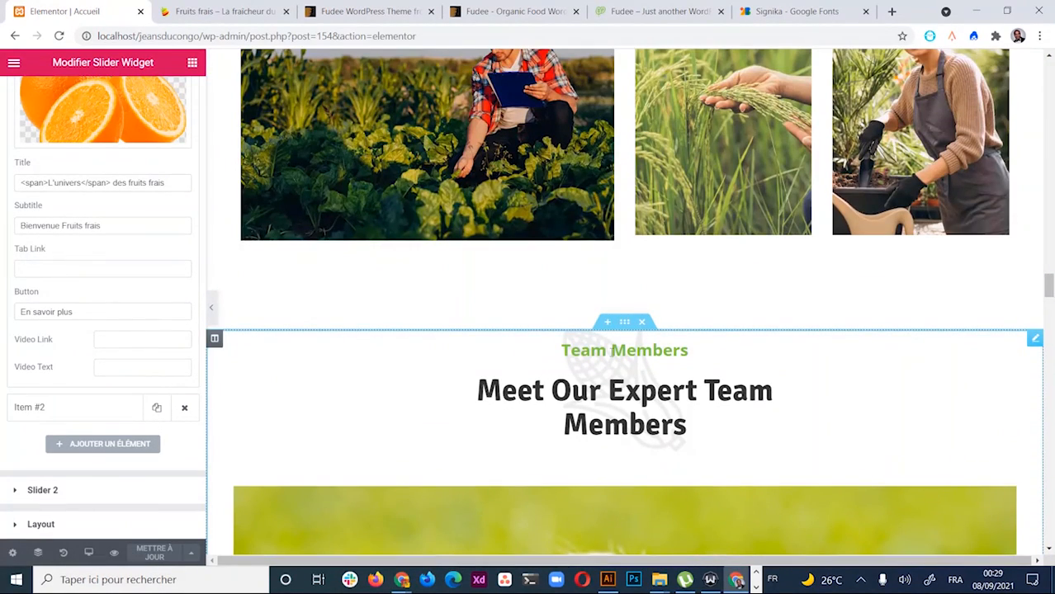
Delete the Team Members section and select the How To Serve Gardern video section
click(643, 324)
scroll(723, 325, up, 3)
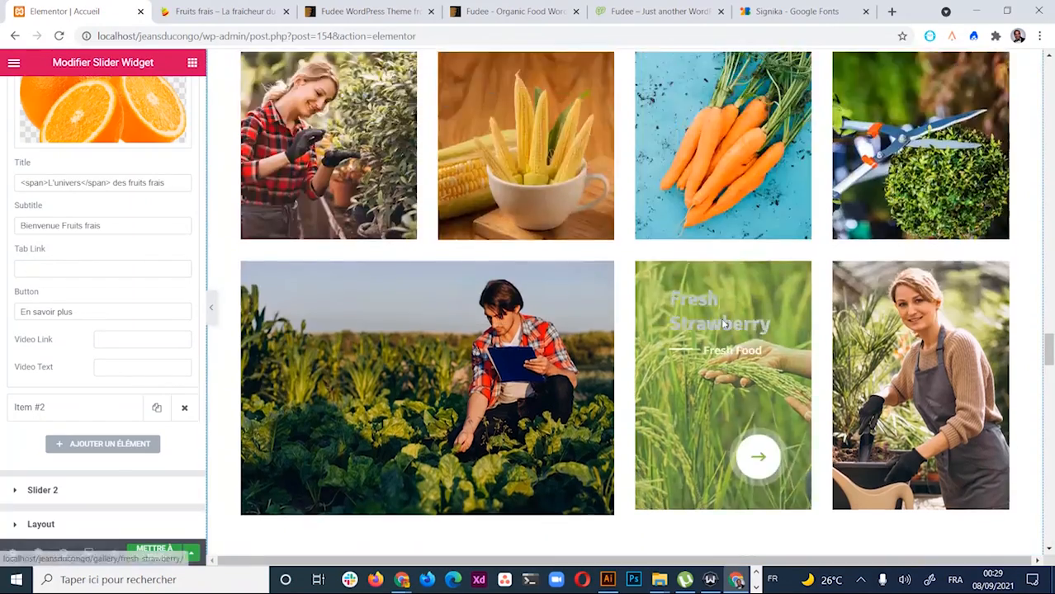
scroll(723, 323, down, 15)
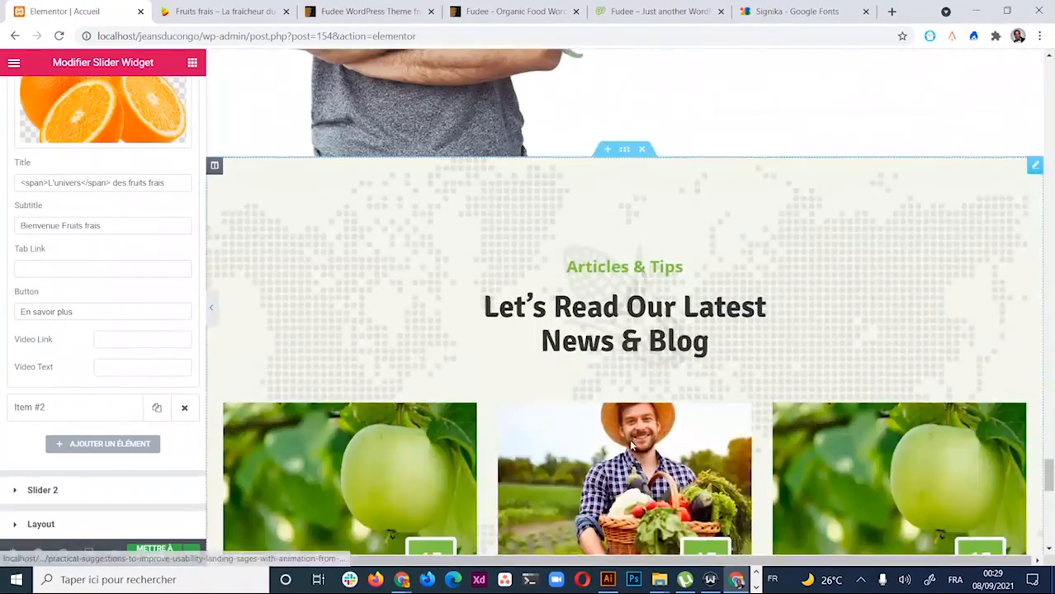
scroll(631, 446, up, 10)
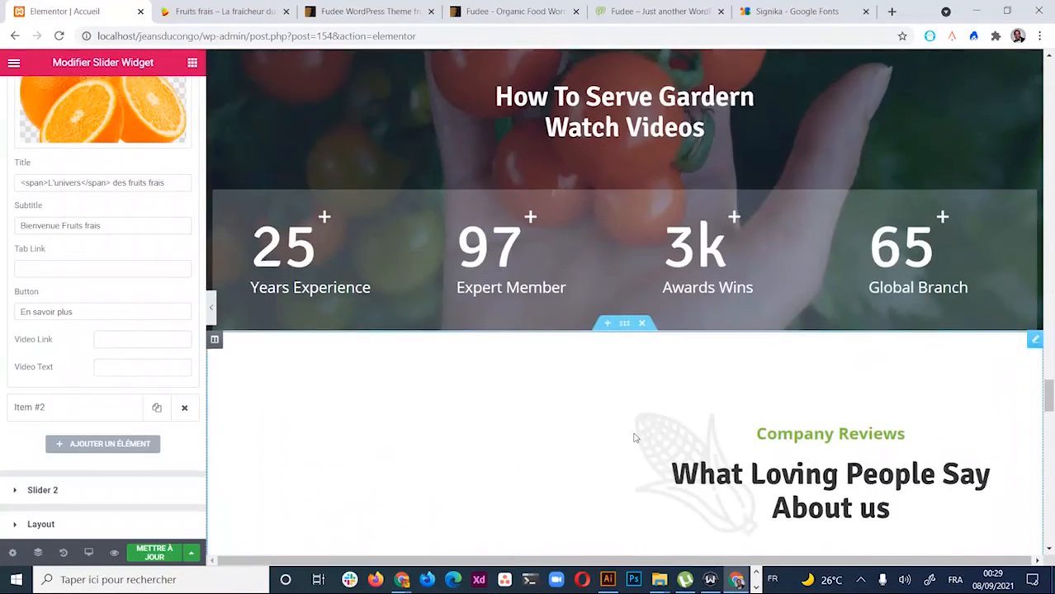
scroll(634, 437, up, 5)
scroll(632, 427, down, 2)
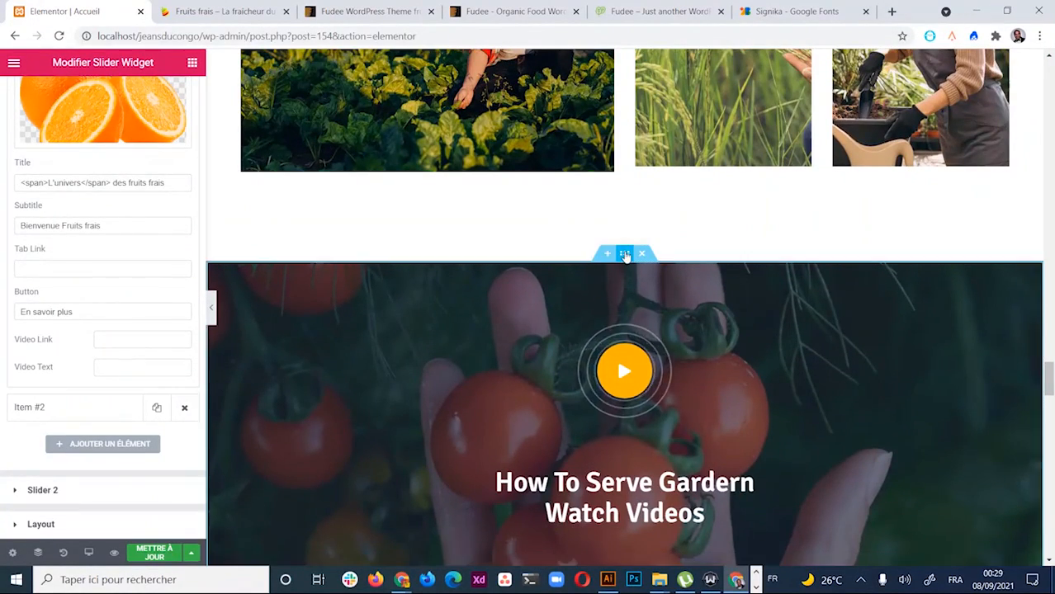
click(625, 255)
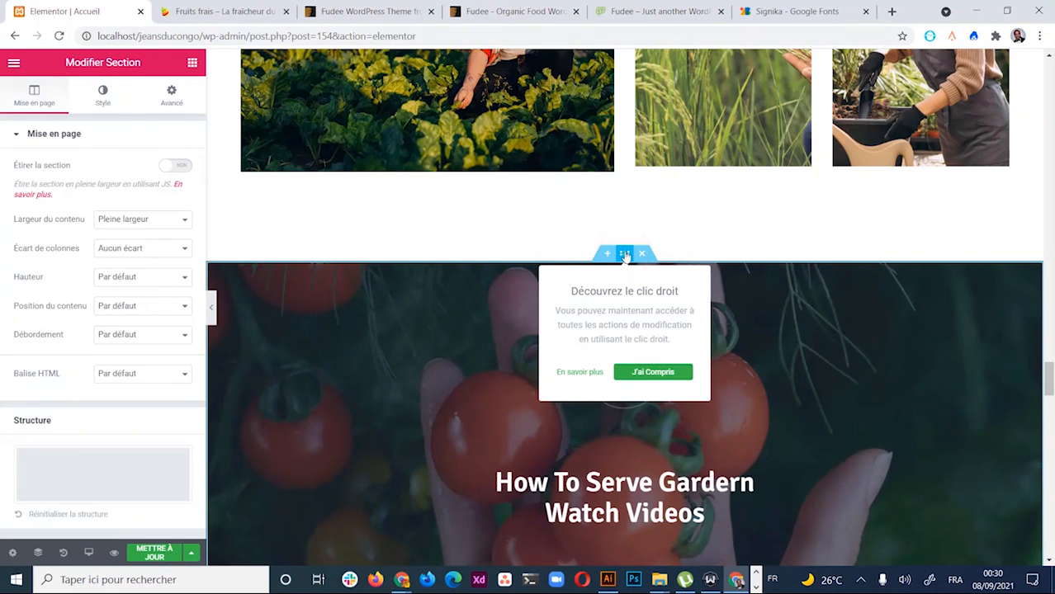
Under Avancé > Responsive, enable hiding on mobile, tablette and ordinateur, then save
click(172, 98)
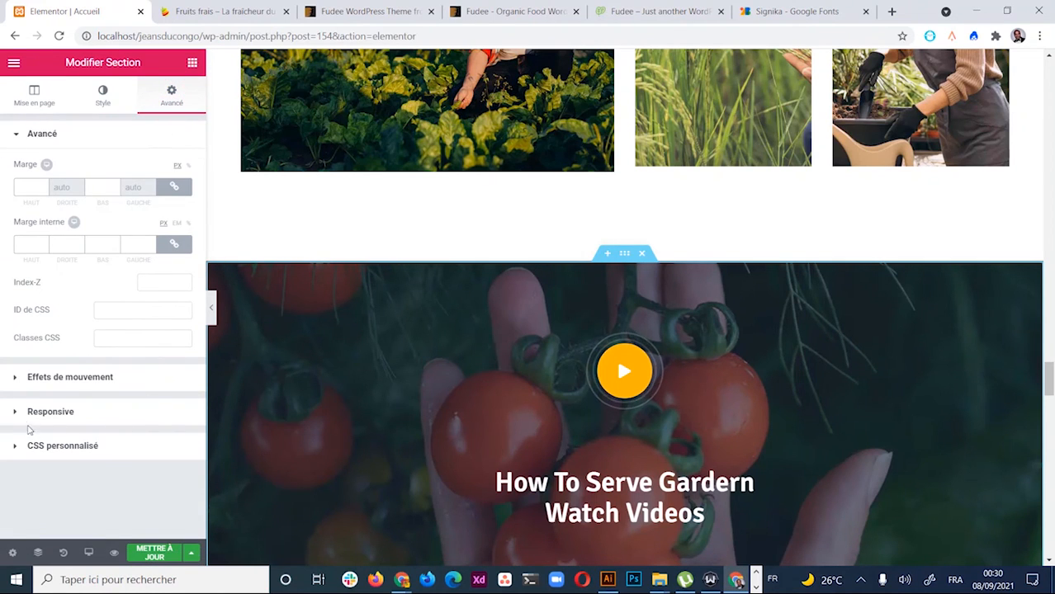
click(14, 412)
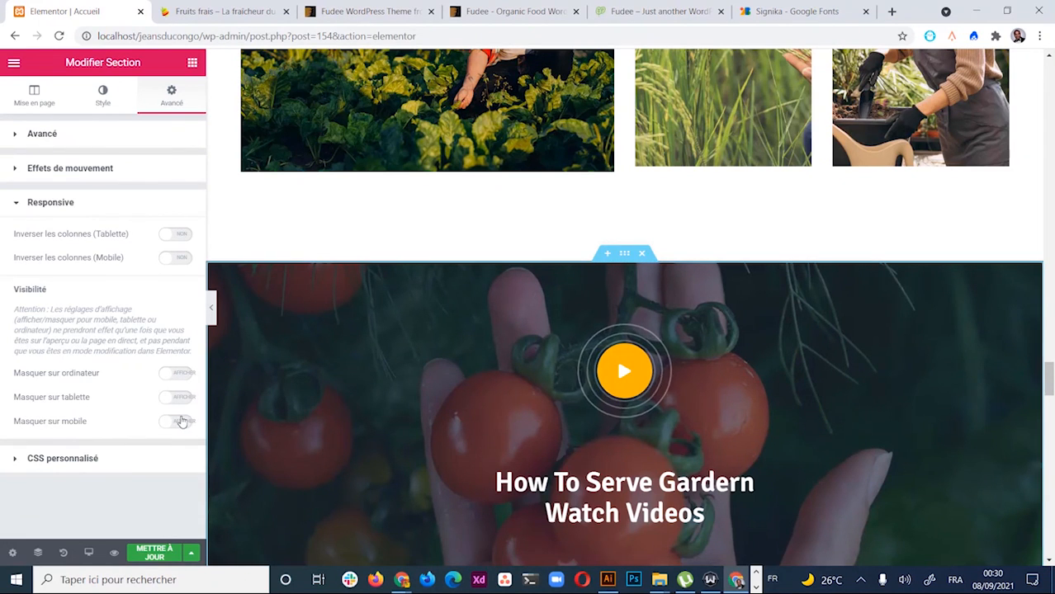
click(182, 422)
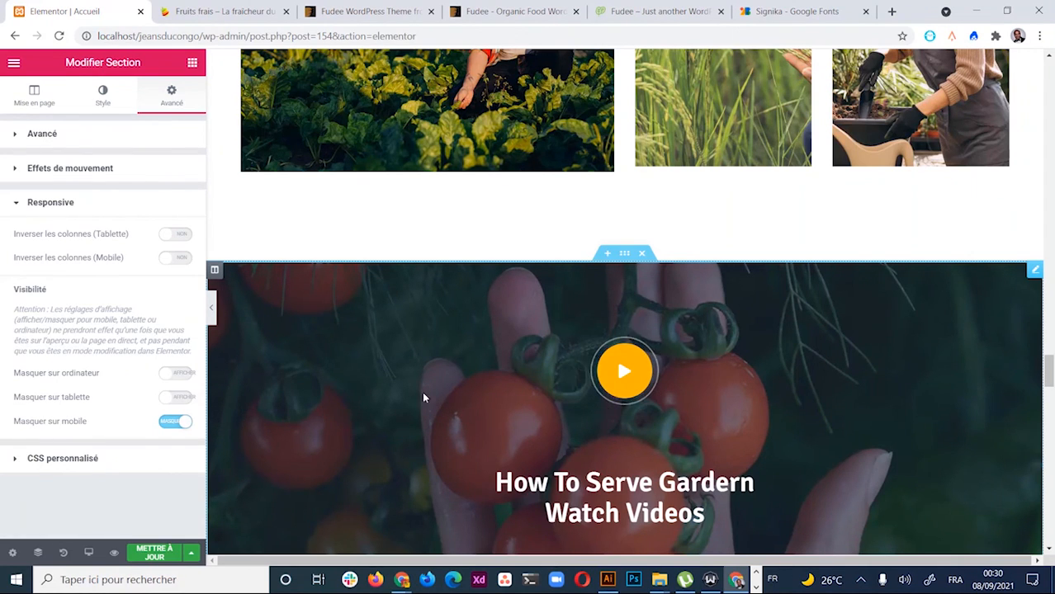
click(178, 397)
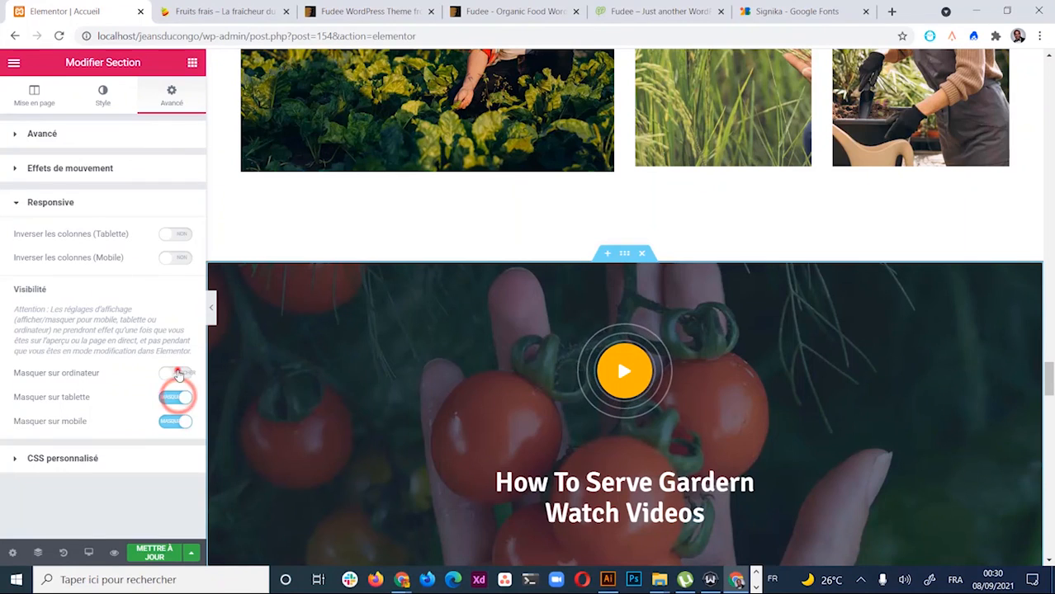
click(176, 373)
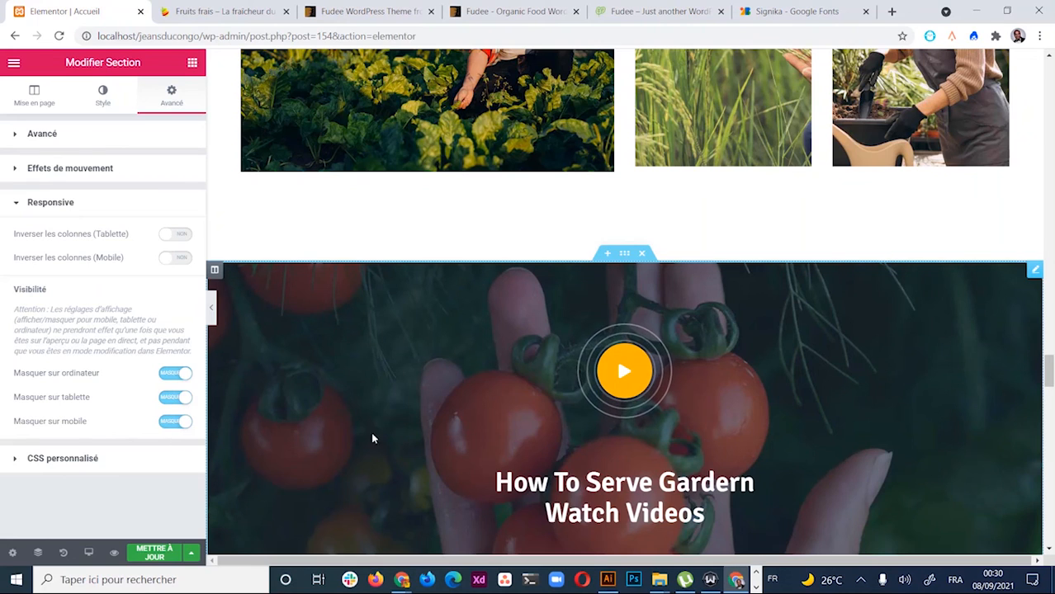
click(149, 554)
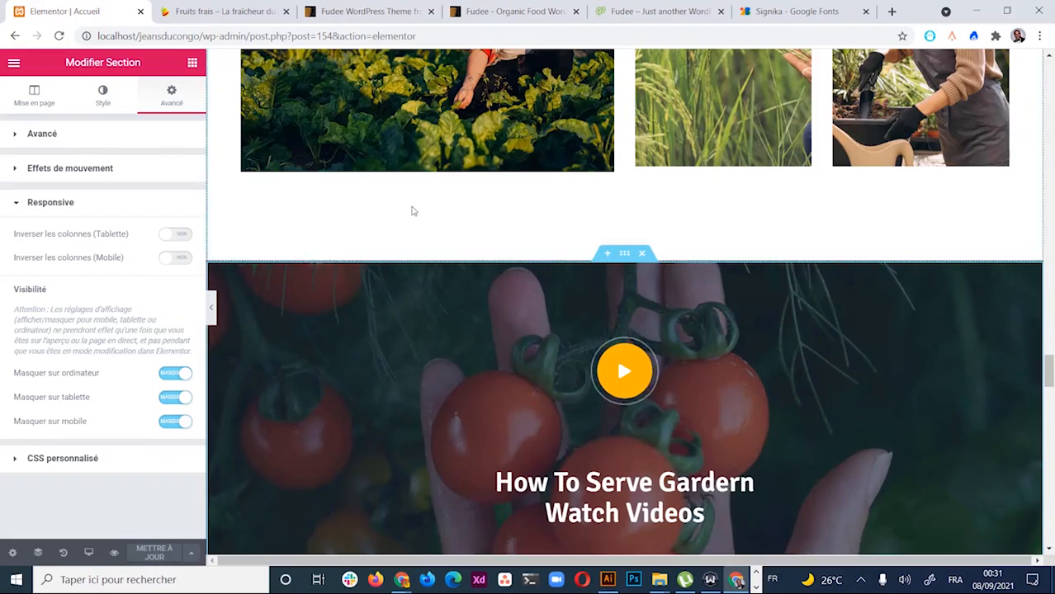
scroll(413, 212, up, 13)
scroll(463, 210, down, 12)
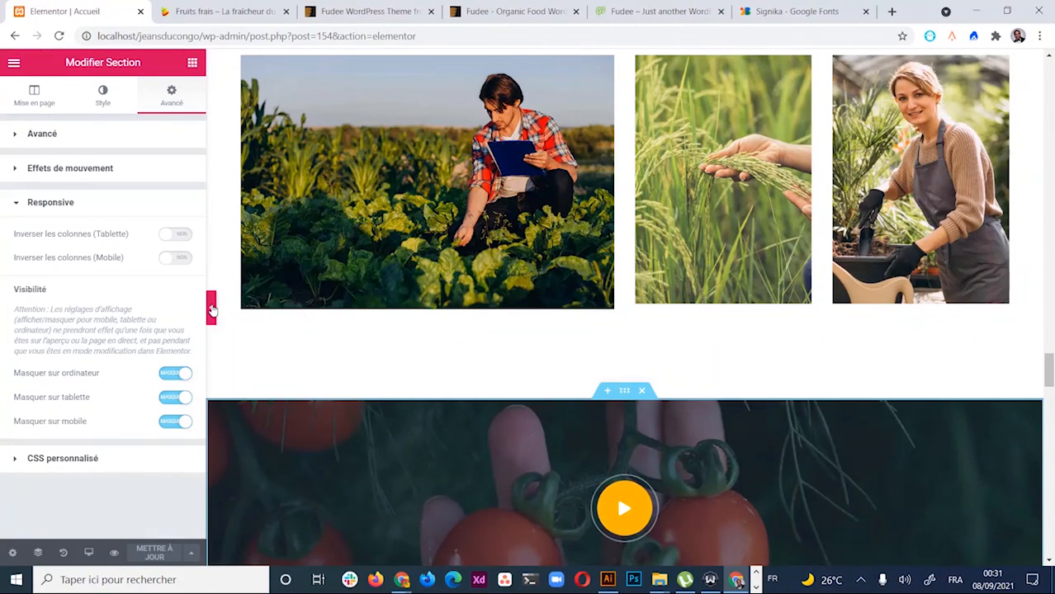
scroll(388, 433, up, 5)
scroll(504, 299, up, 5)
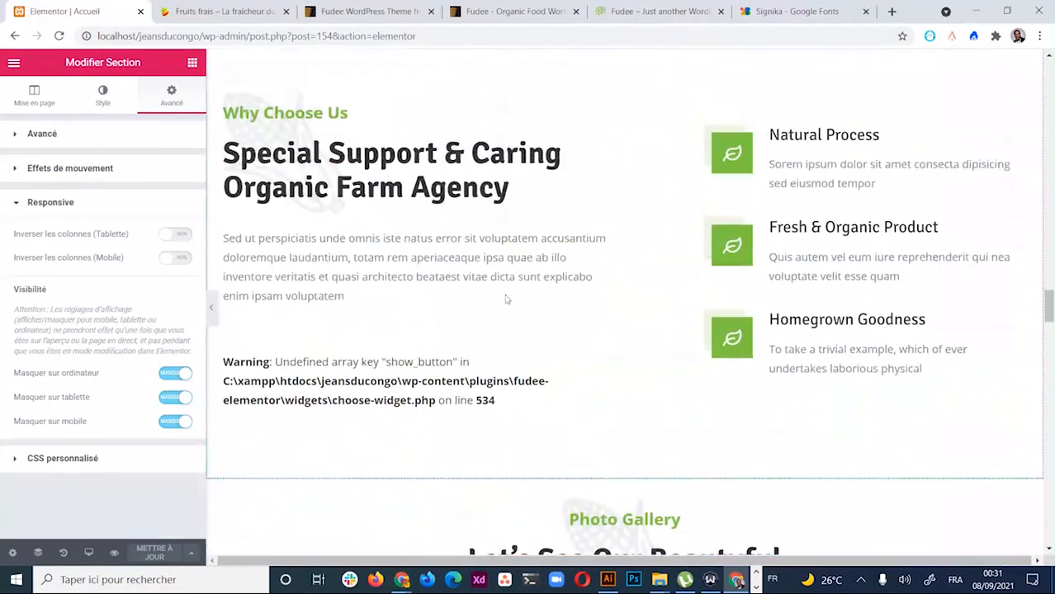
scroll(412, 321, up, 5)
scroll(412, 321, up, 4)
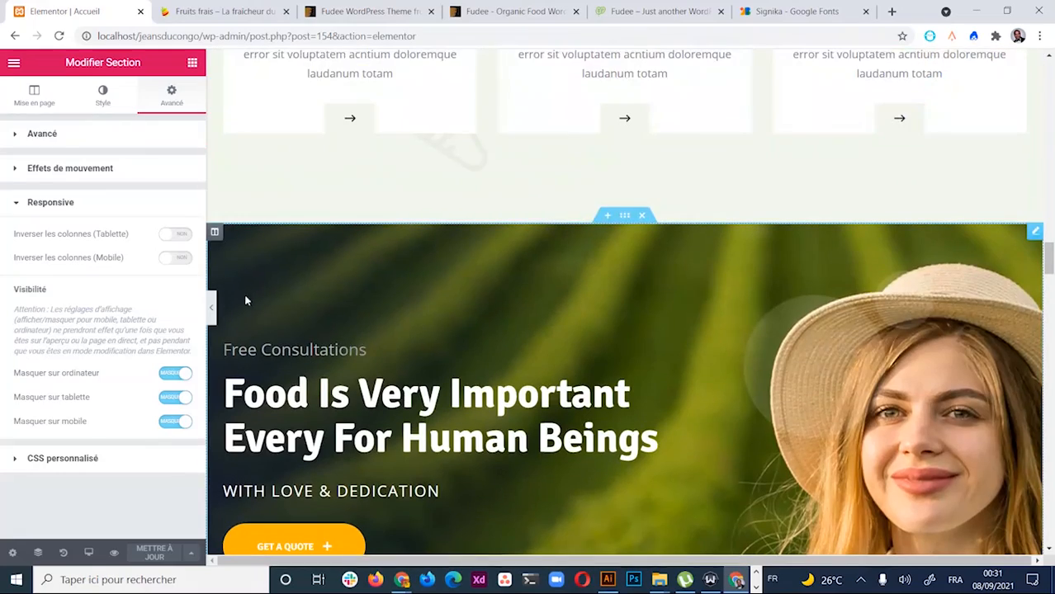
scroll(342, 219, up, 4)
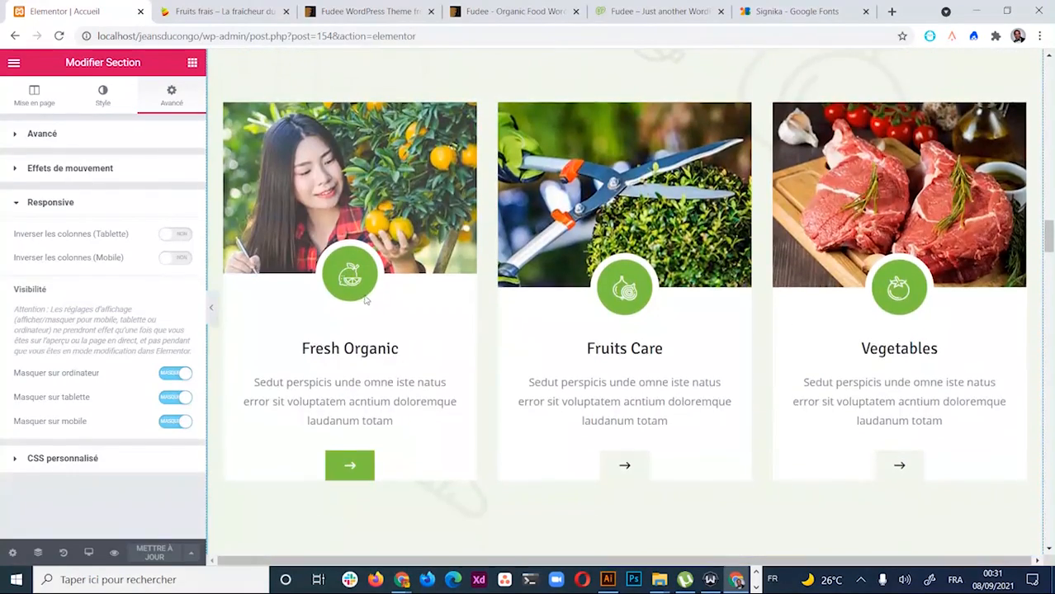
scroll(372, 294, up, 6)
scroll(468, 298, up, 8)
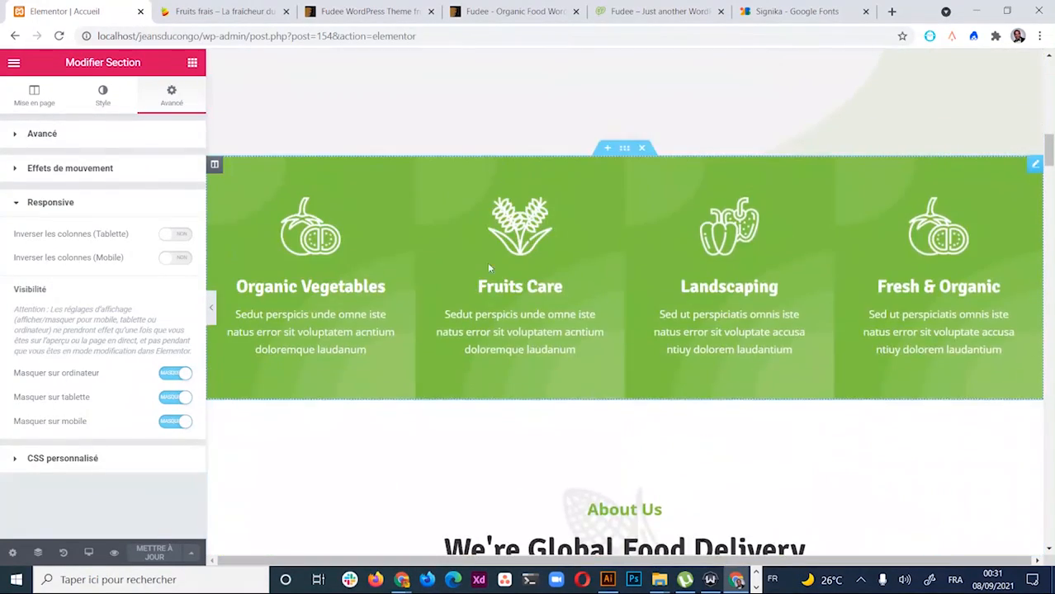